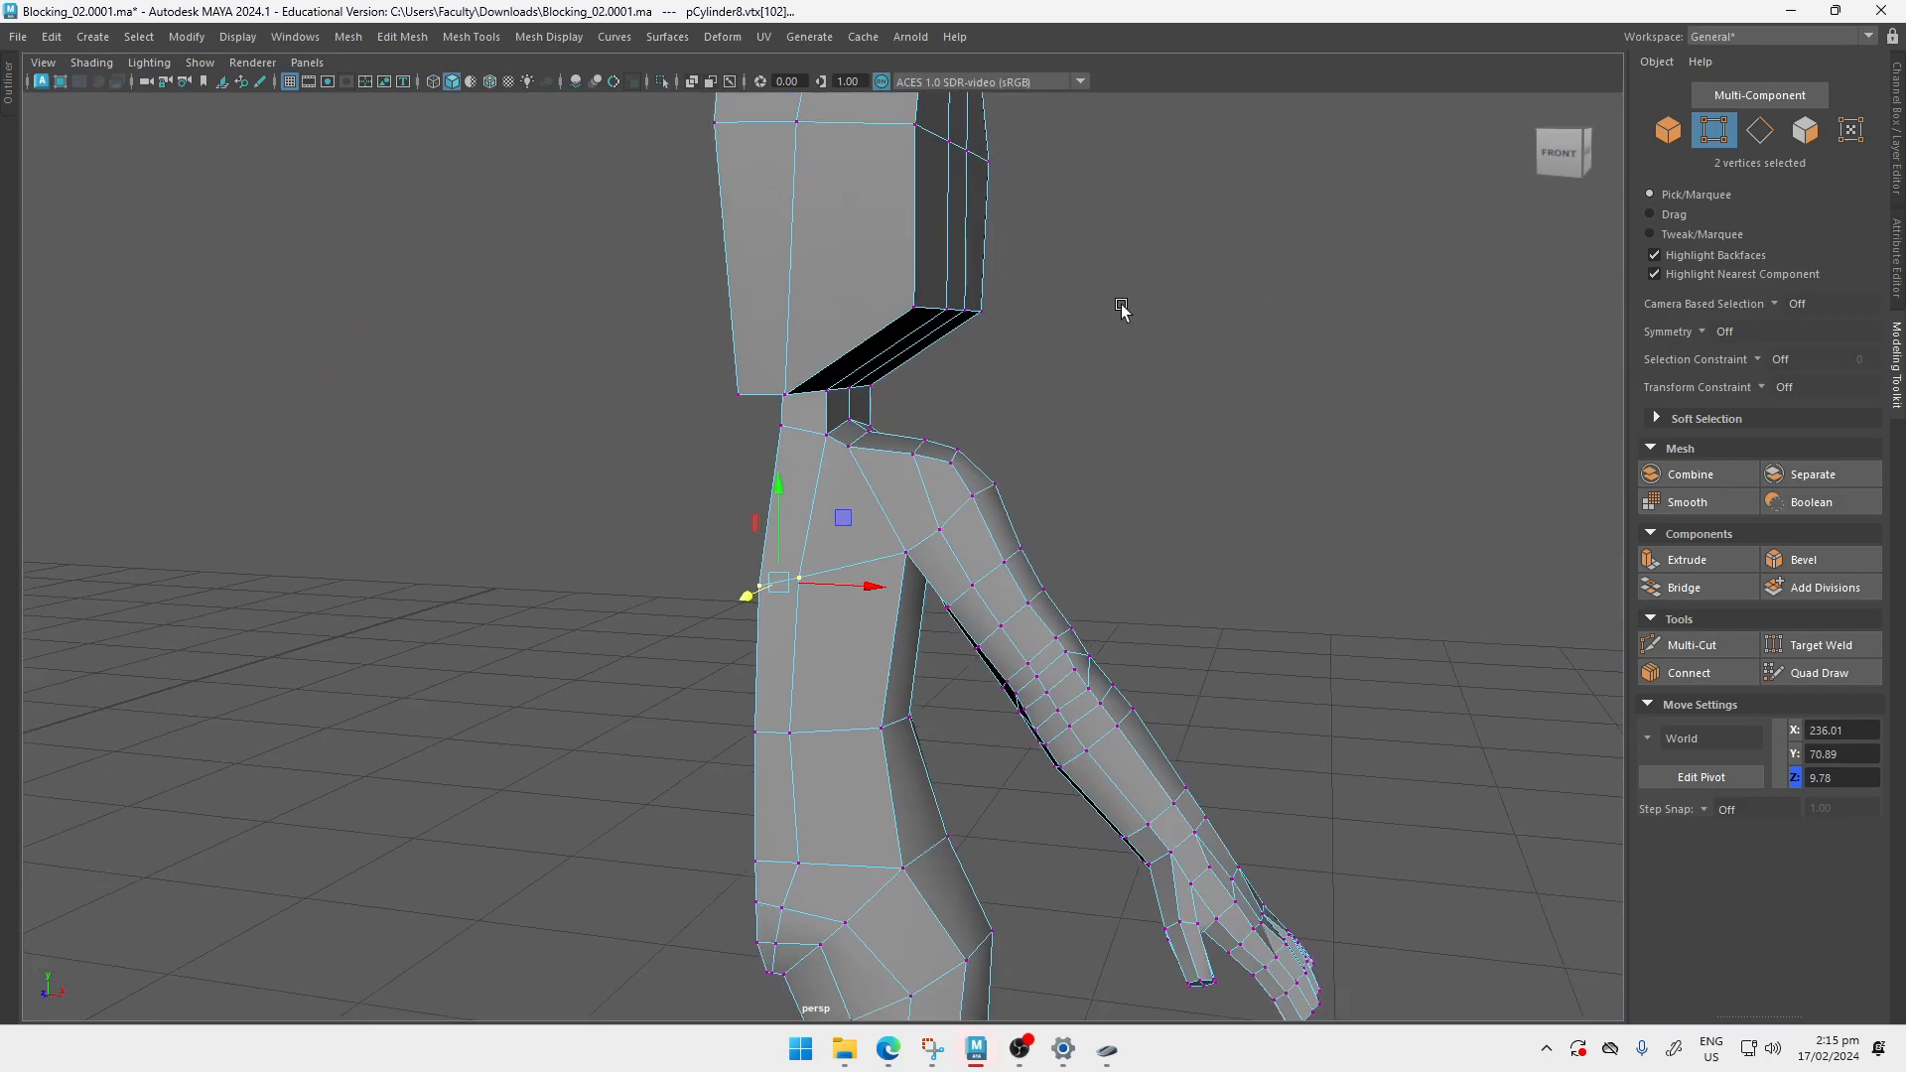
Step: Leave the isolated view, return to object selection and hide the half-body copy standing beside the reference planes
key(ctrl+1)
key(ctrl+1)
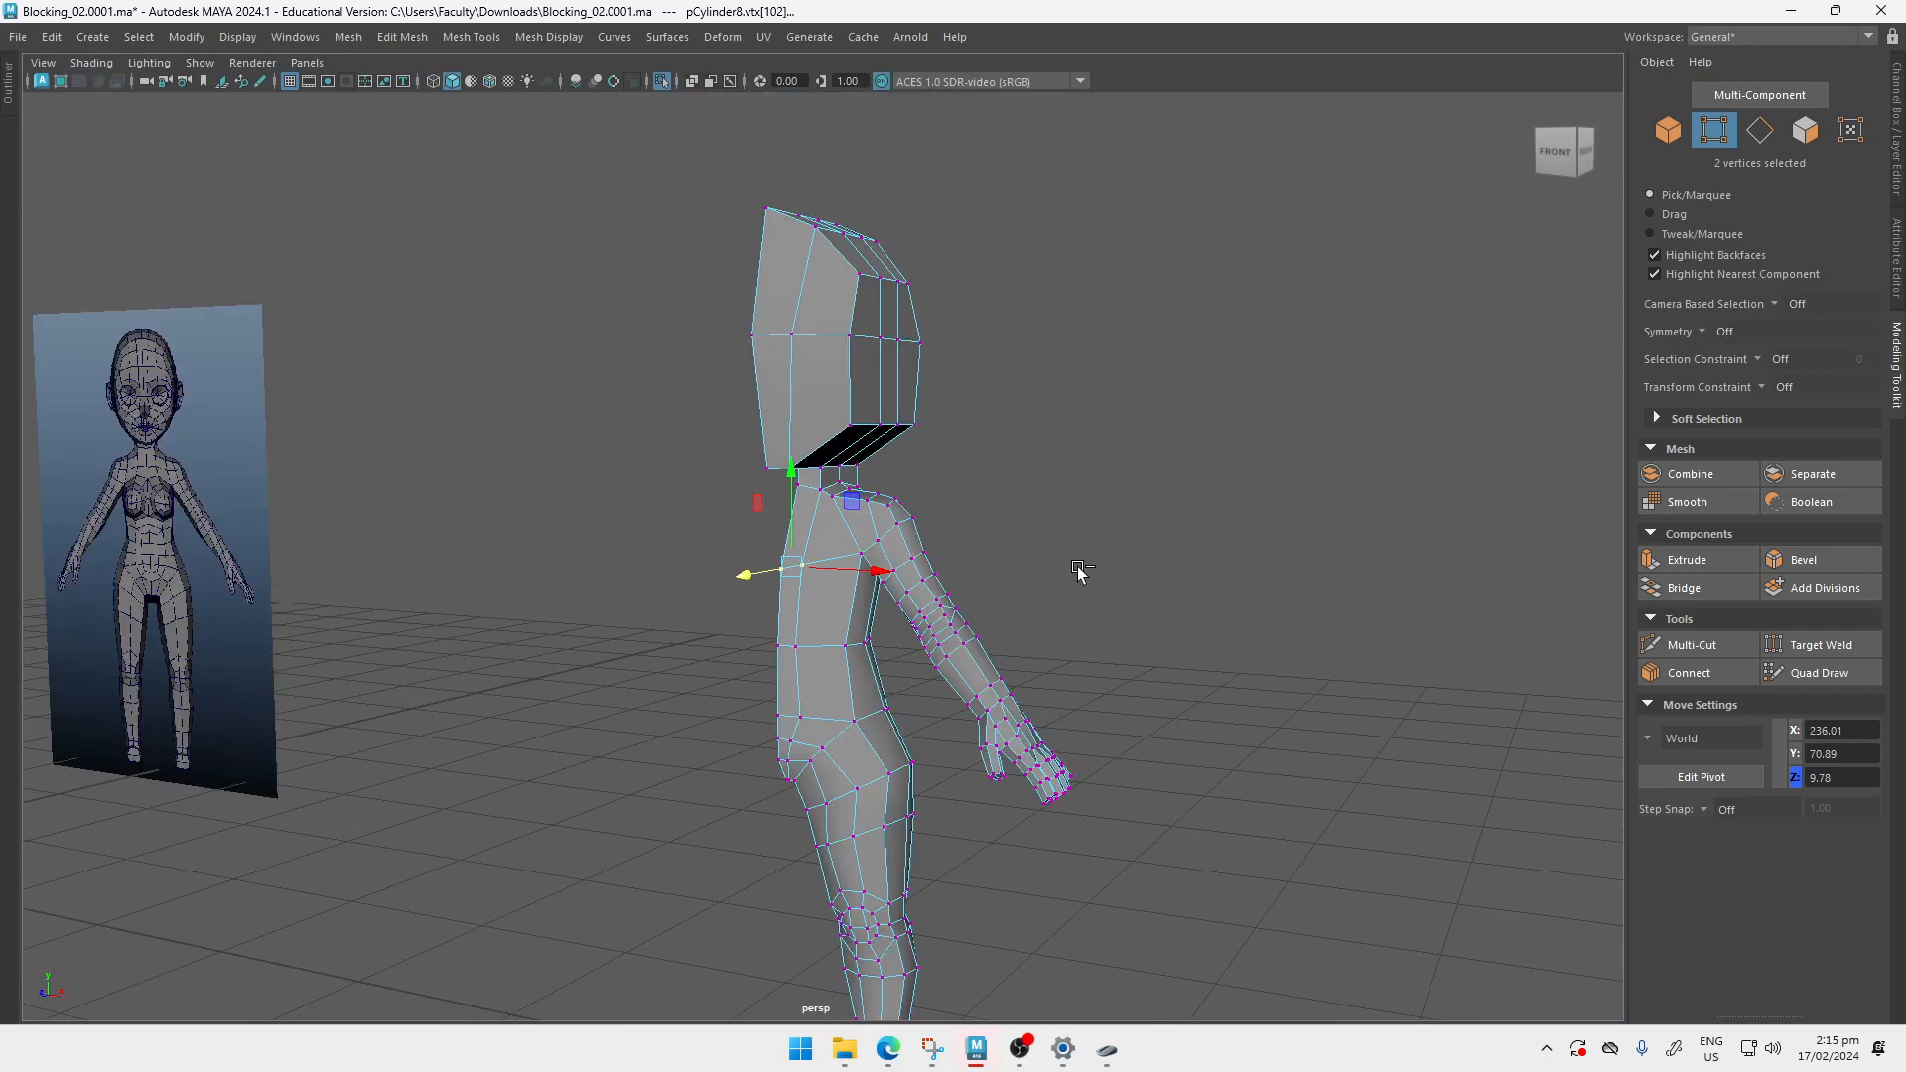
key(F8)
key(j)
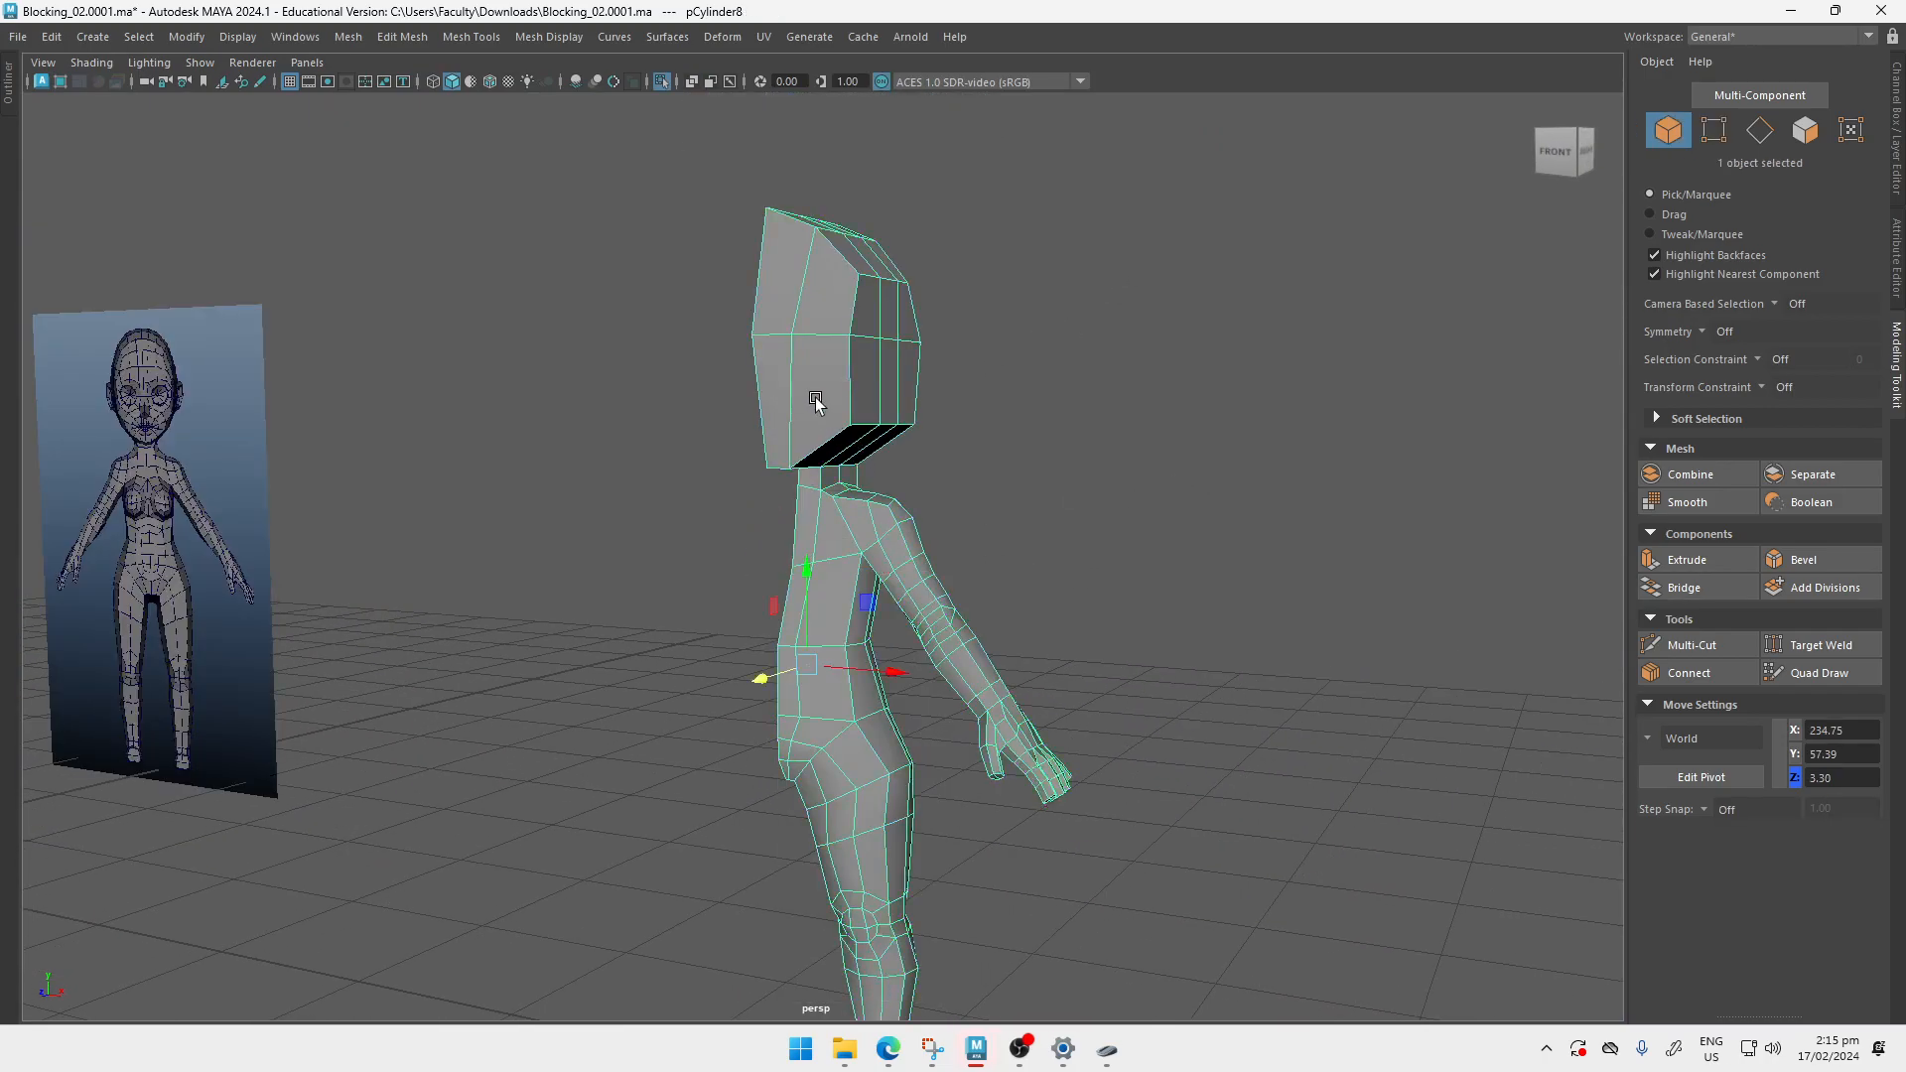
key(h)
key(ctrl+1)
key(ctrl+1)
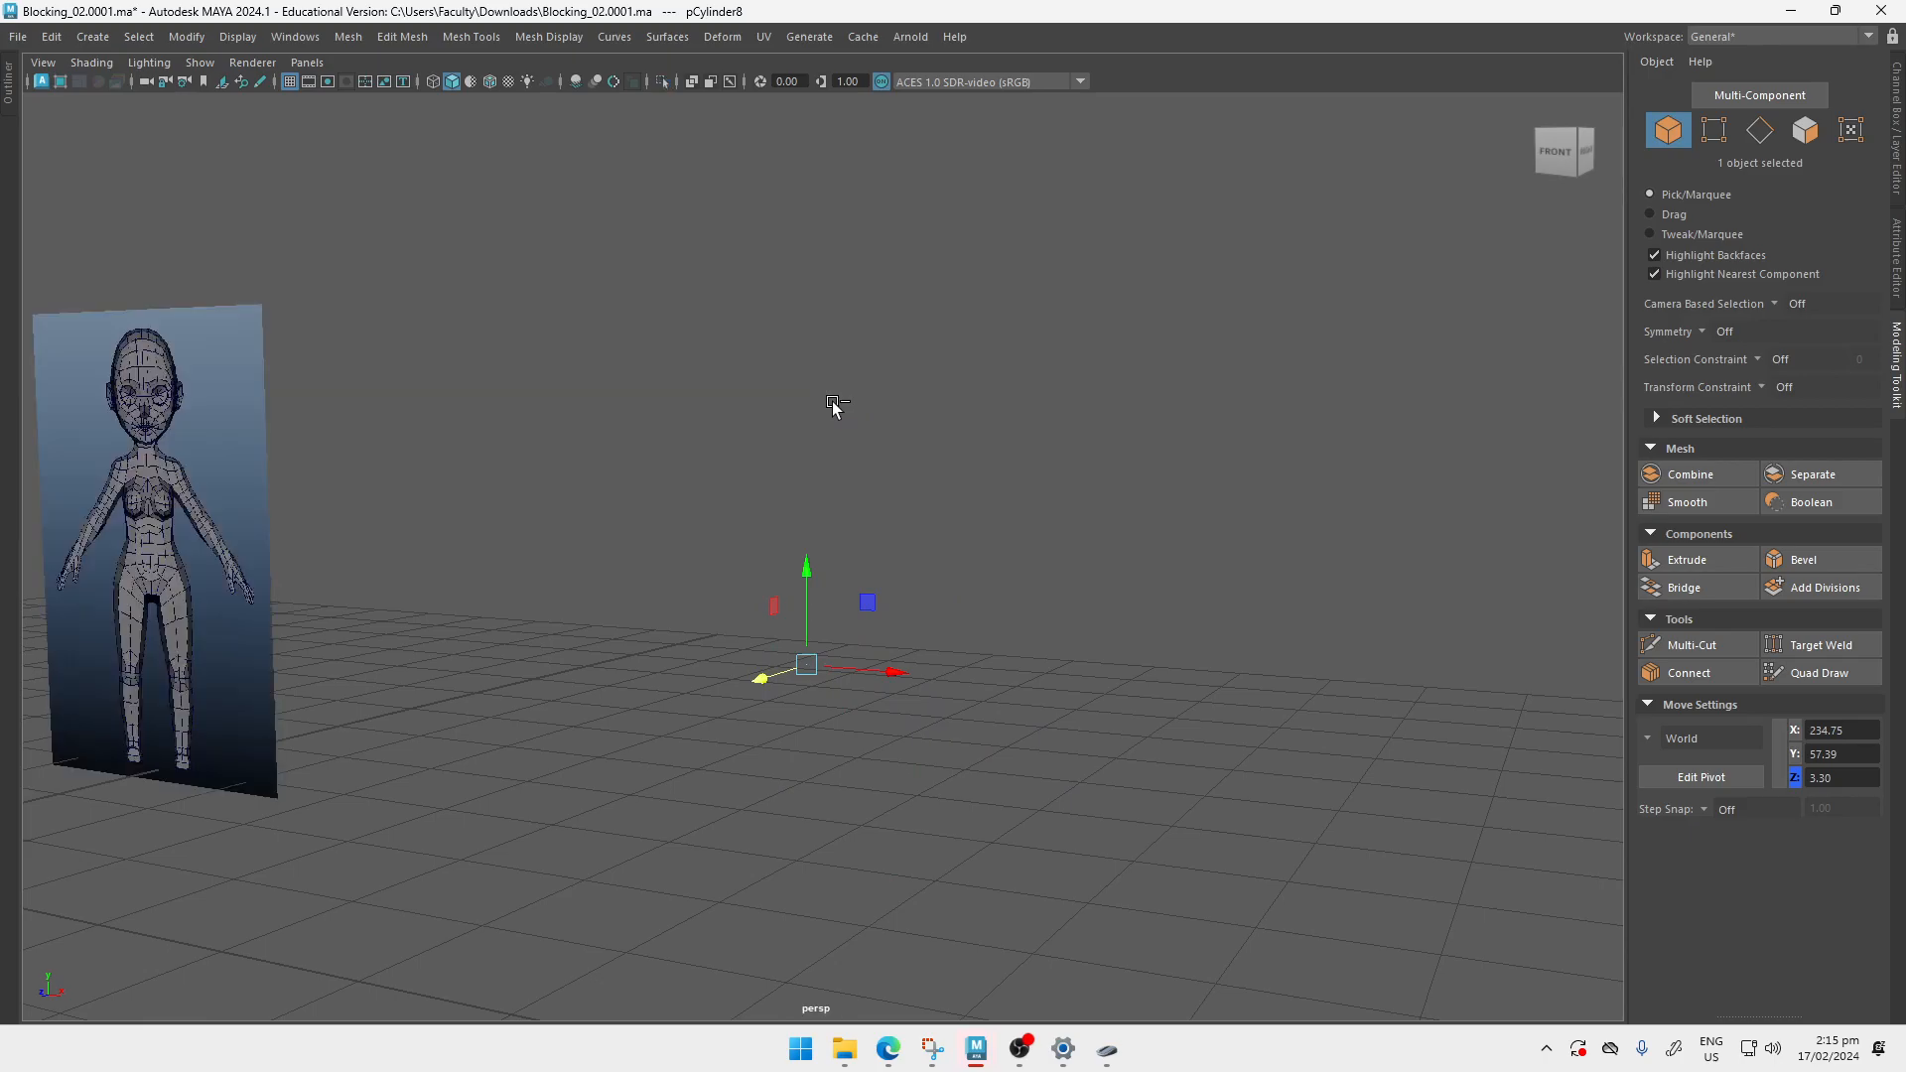
Step: Select the character's left half between the reference planes and switch it to edge selection
alt+right_drag(849, 534, 612, 437)
alt+middle_drag(612, 437, 1122, 407)
click(554, 484)
alt+middle_drag(554, 483, 775, 486)
alt+right_drag(774, 486, 898, 556)
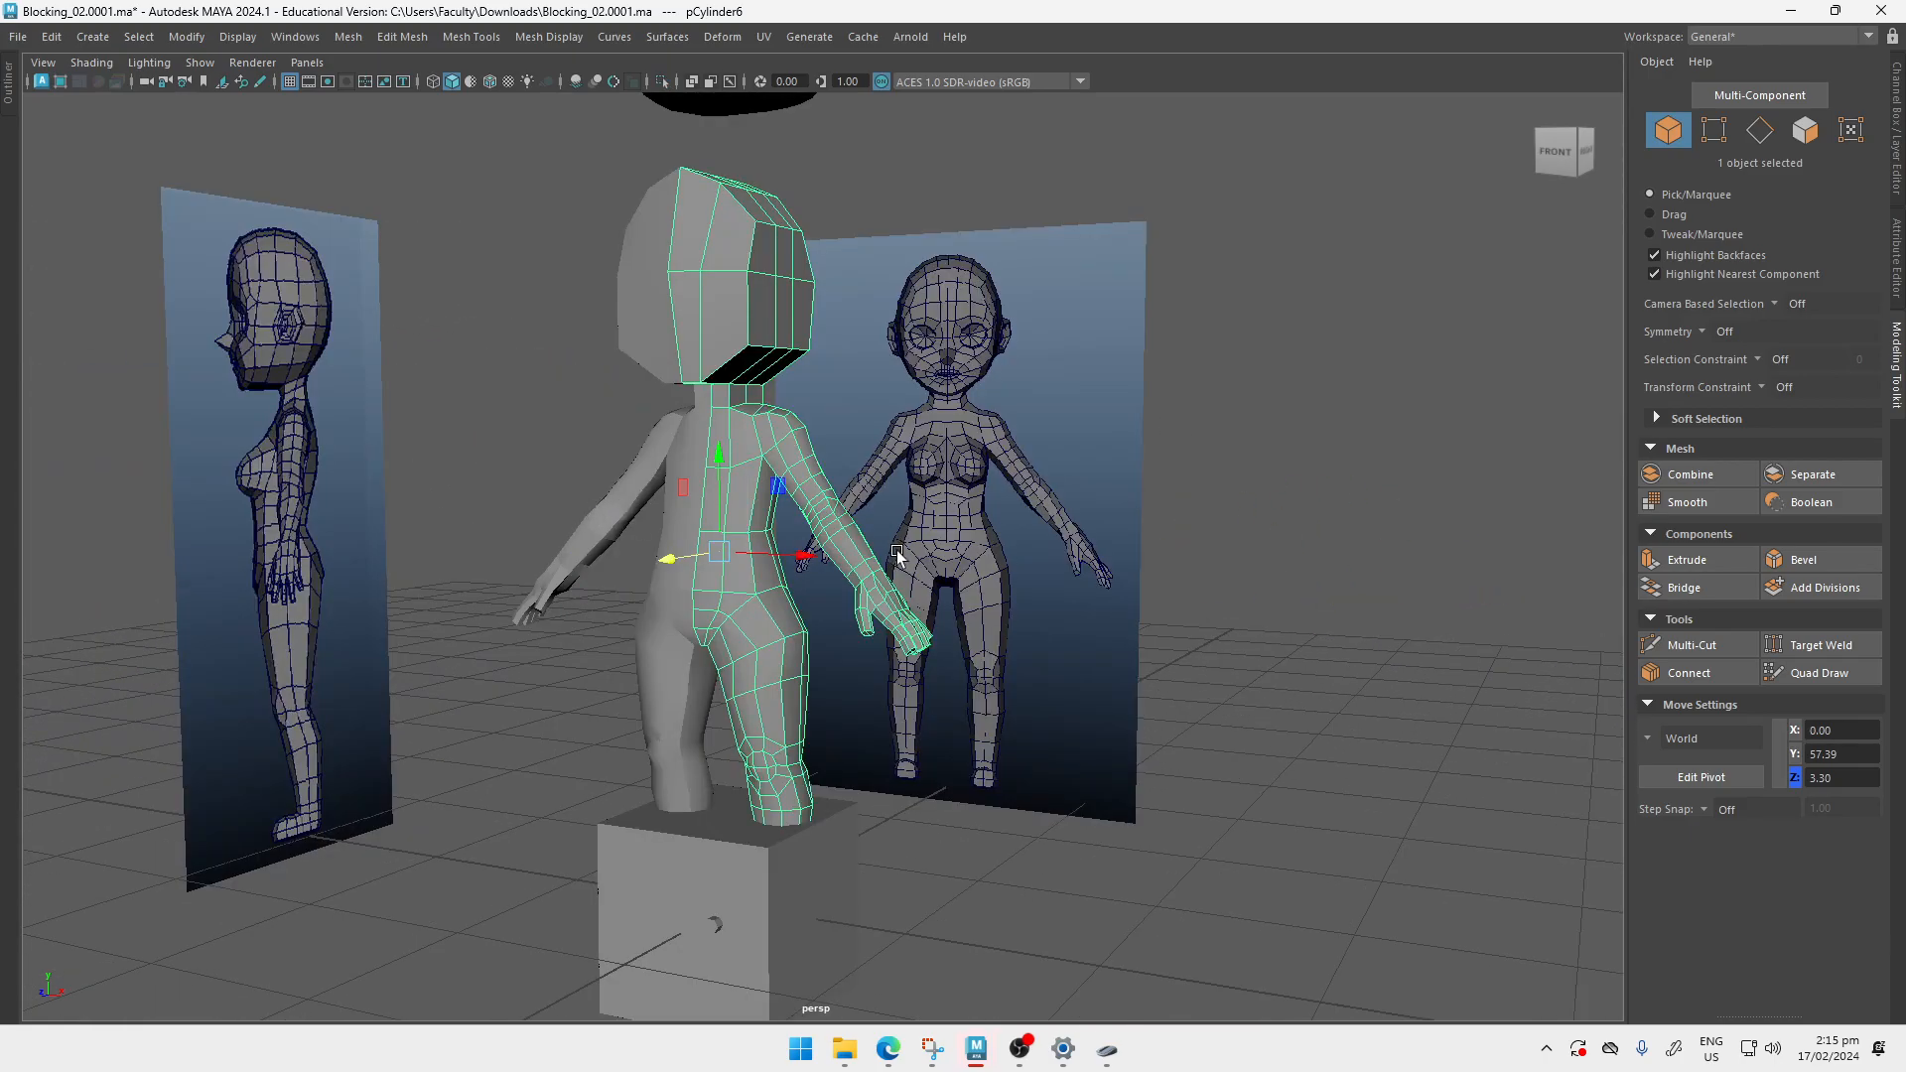
alt+drag(898, 556, 784, 565)
alt+right_drag(784, 566, 1216, 897)
key(q)
right_drag(618, 456, 663, 301)
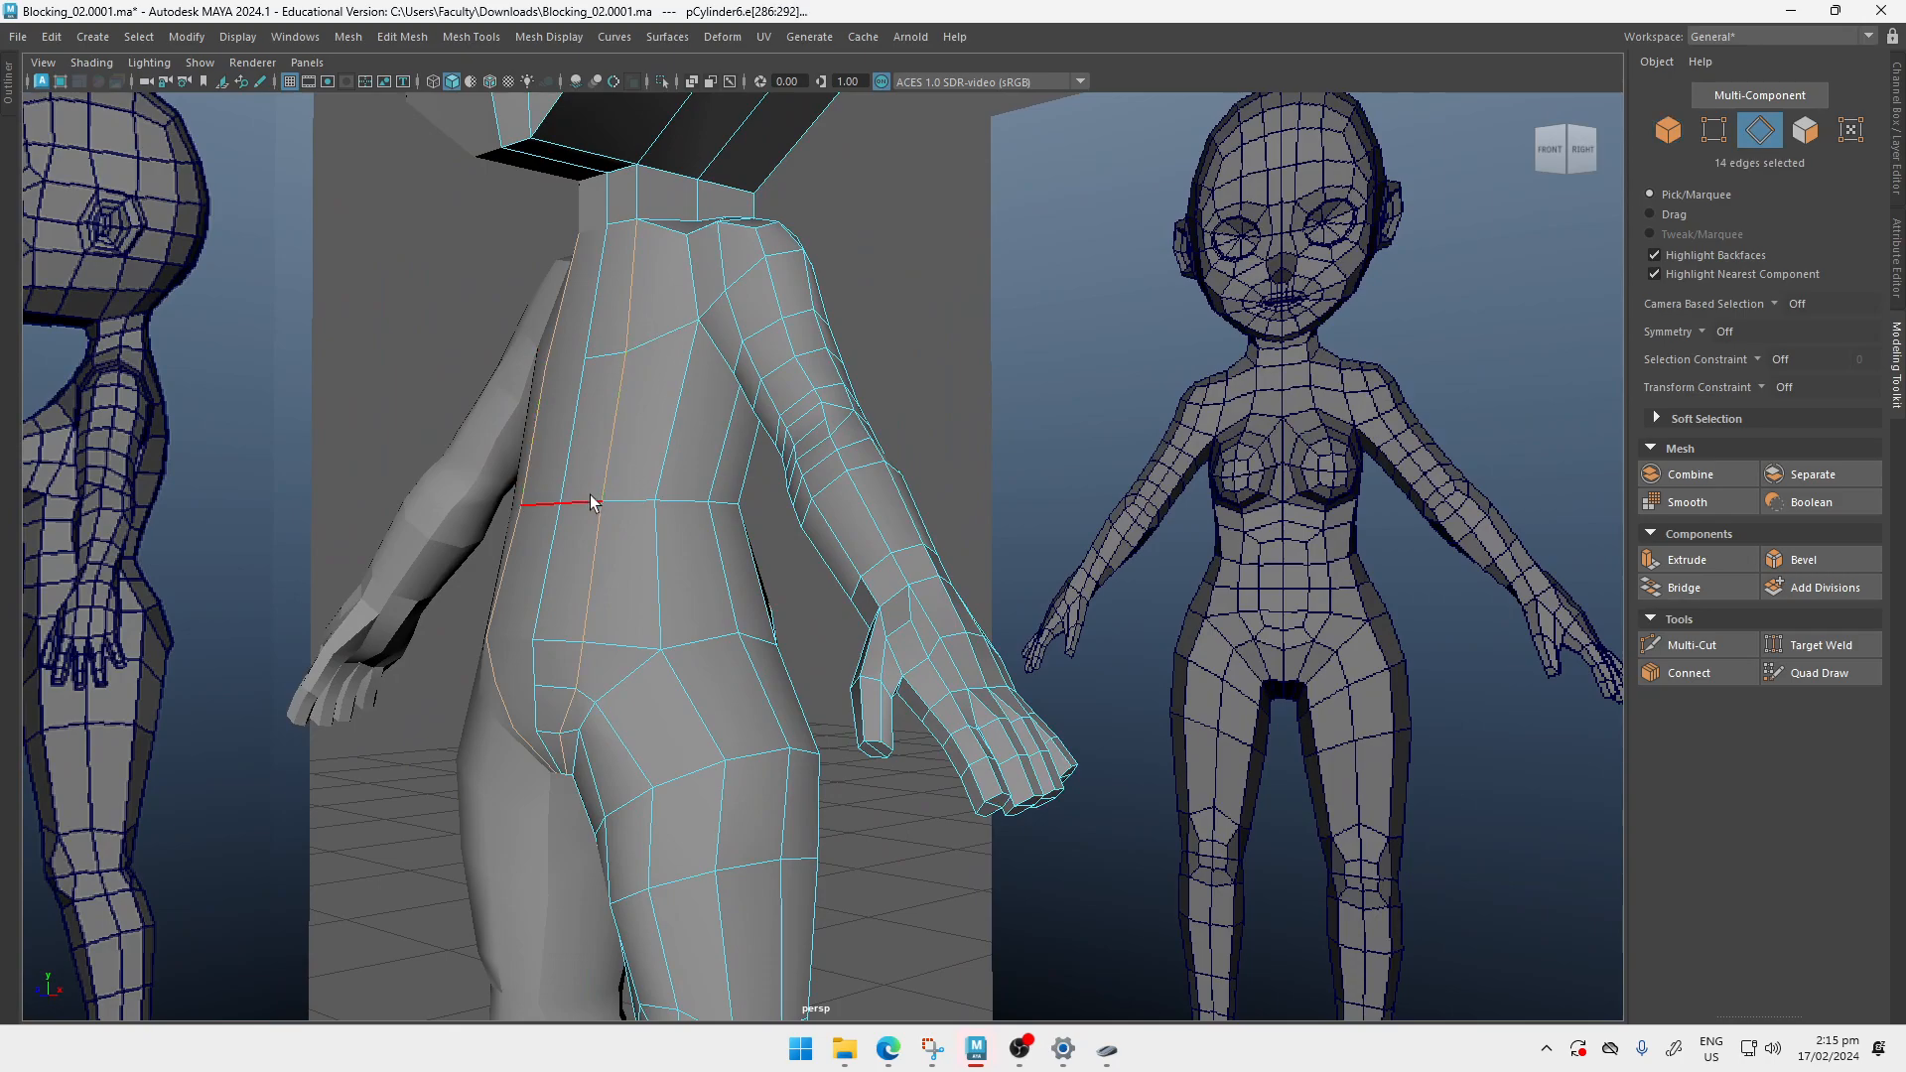
Step: Select the front edge at the centre of the waist and pull it slightly forward
click(592, 499)
alt+middle_drag(592, 499, 940, 498)
alt+right_drag(940, 497, 1032, 541)
key(w)
alt+drag(919, 506, 894, 505)
alt+right_drag(894, 504, 954, 521)
key(w)
drag(927, 441, 902, 442)
Step: Align the front waist edge with the side reference's torso outline, at about Z 10.77
key(space)
key(space)
alt+middle_drag(884, 554, 920, 457)
drag(855, 663, 842, 663)
alt+middle_drag(895, 395, 876, 529)
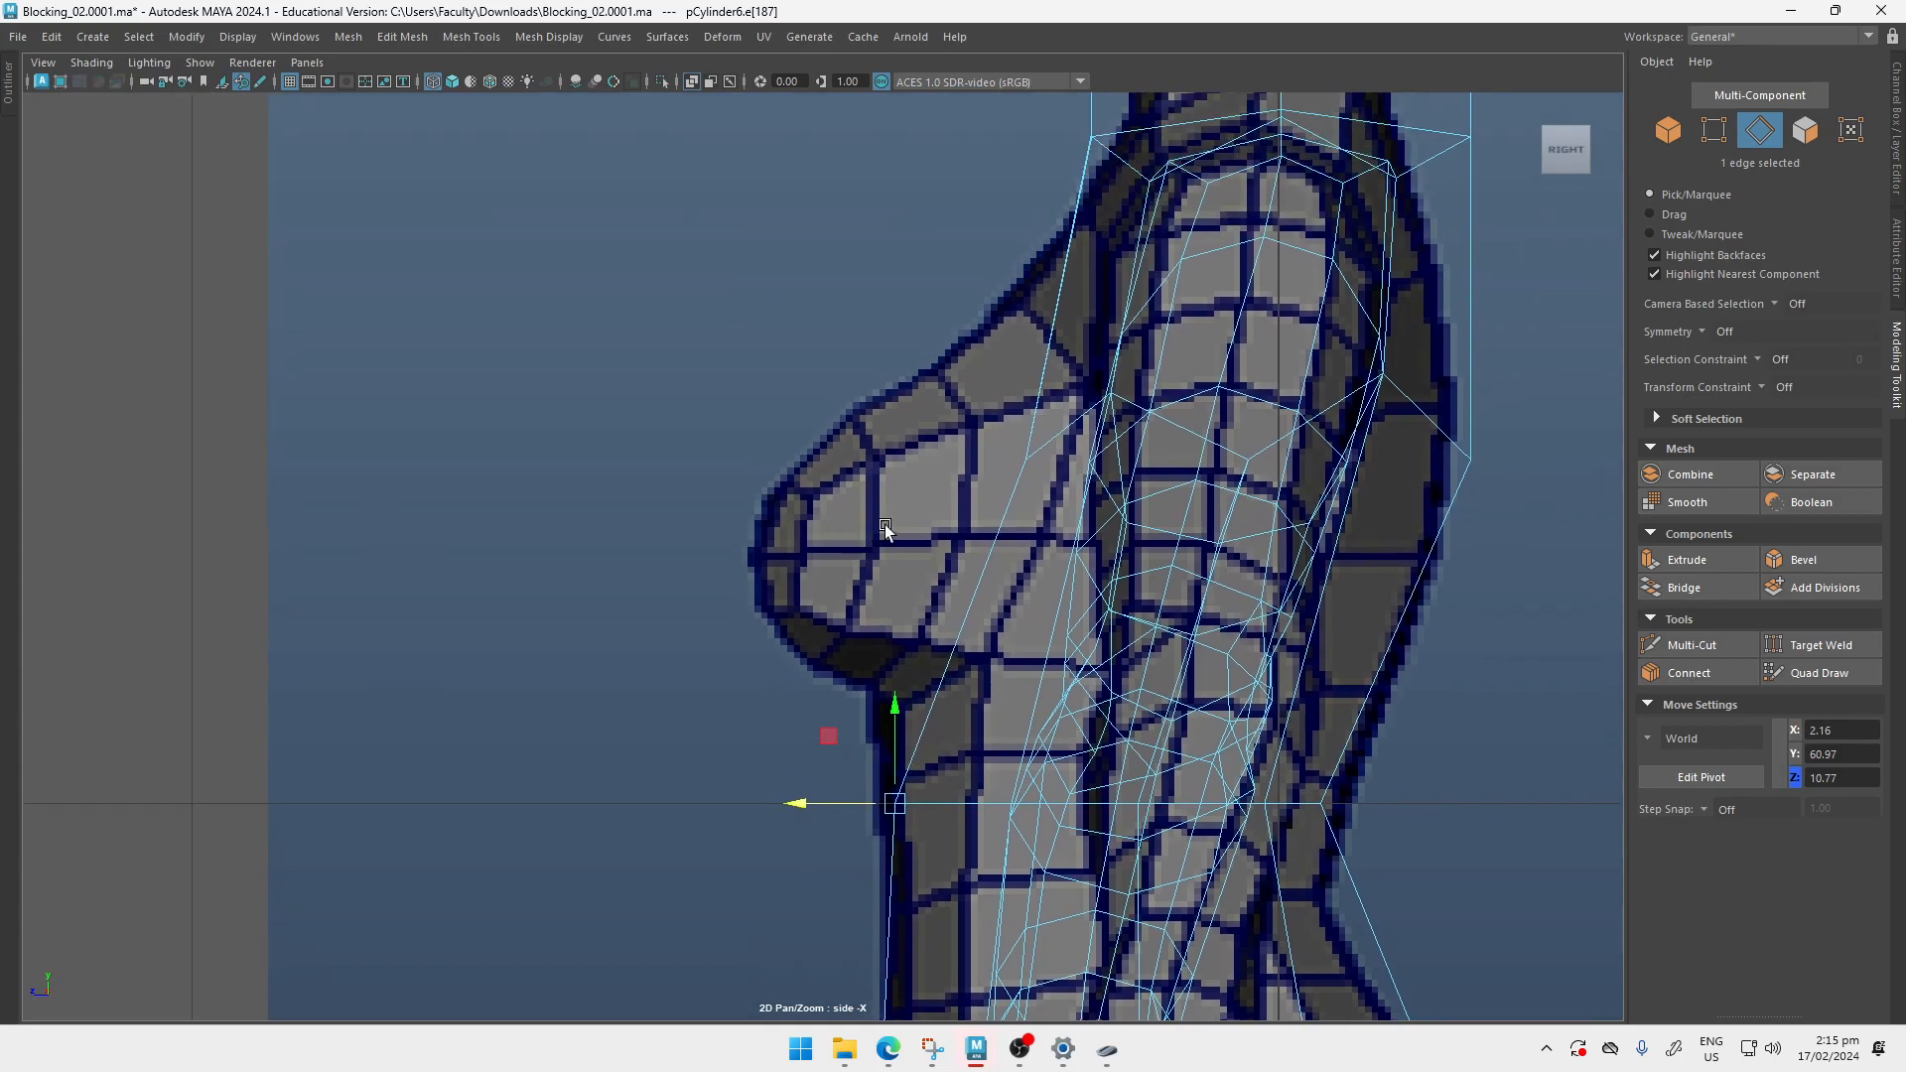
key(q)
key(space)
key(space)
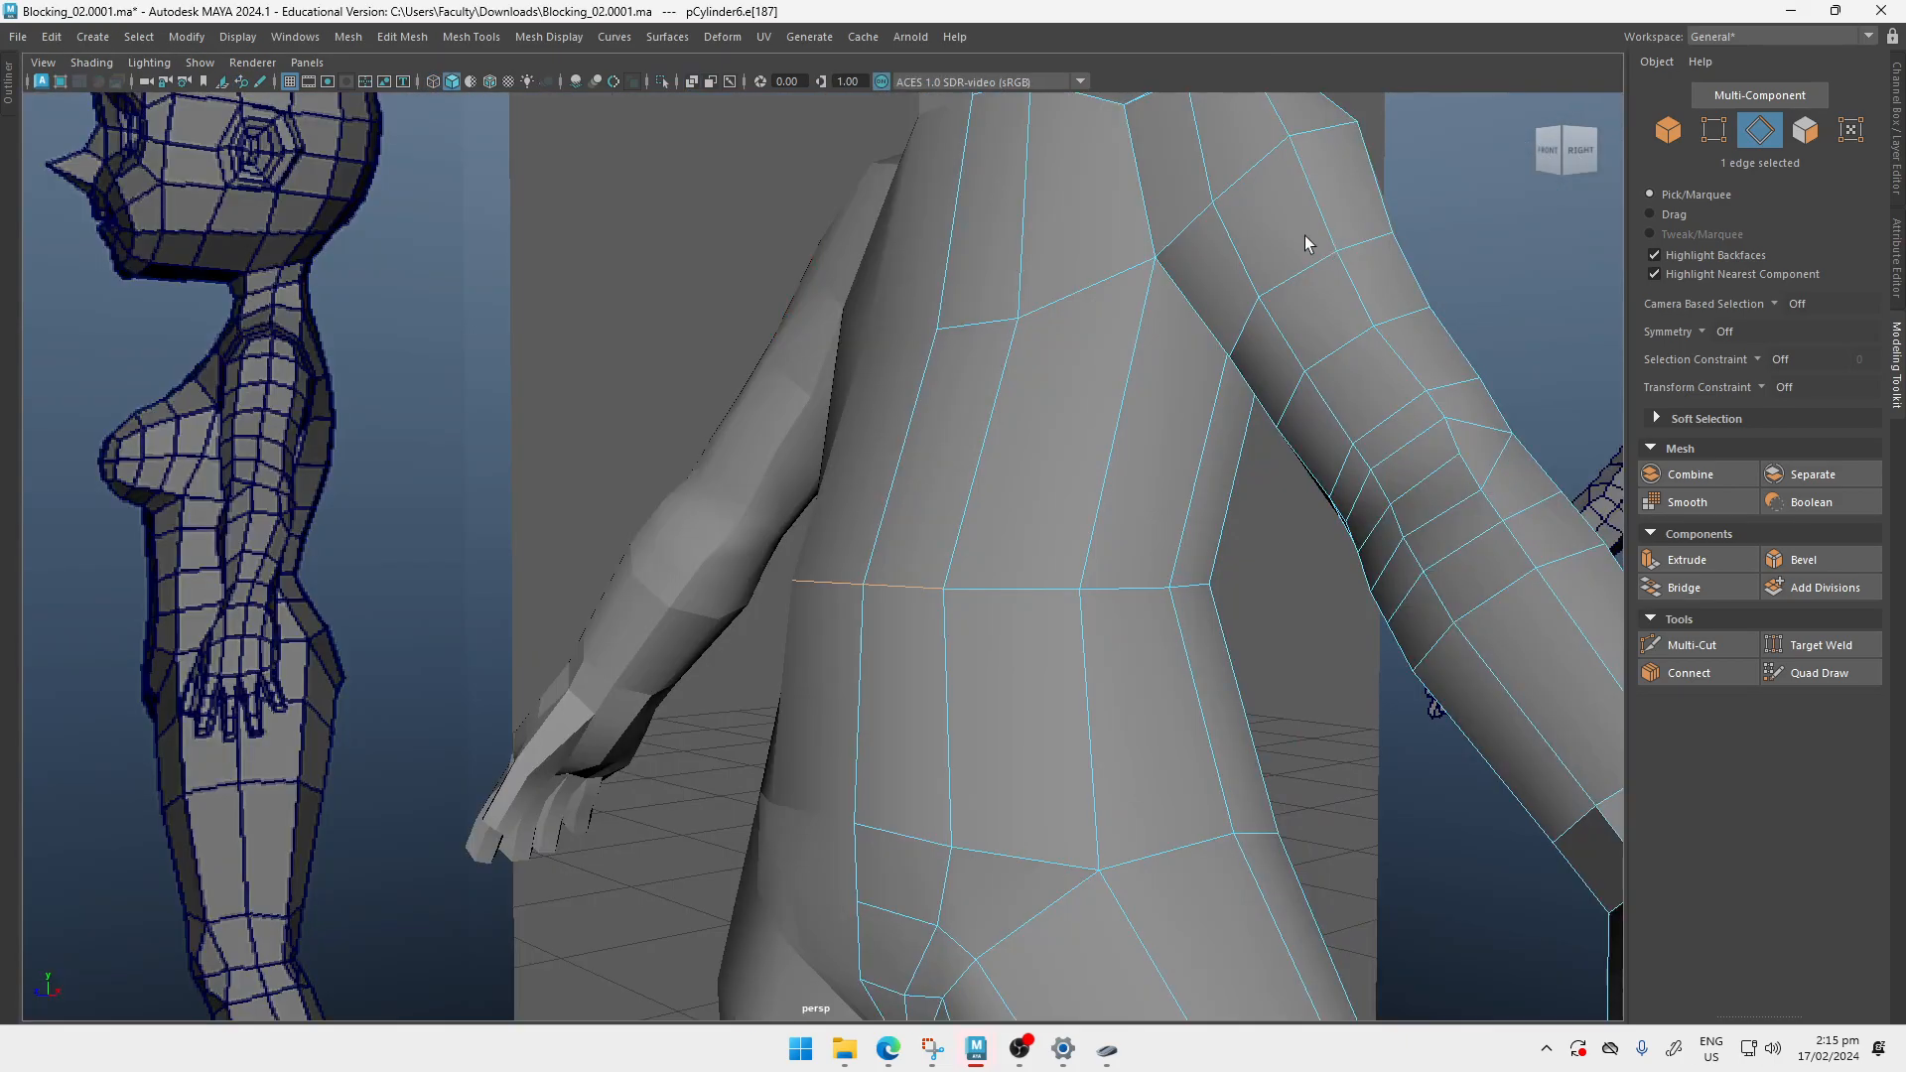
Step: Move the front centre chest edge forward to about Z 9.74 and compare it with the side reference
click(996, 318)
key(w)
scroll(969, 328, up, 2)
drag(933, 309, 874, 306)
key(space)
key(space)
key(space)
key(space)
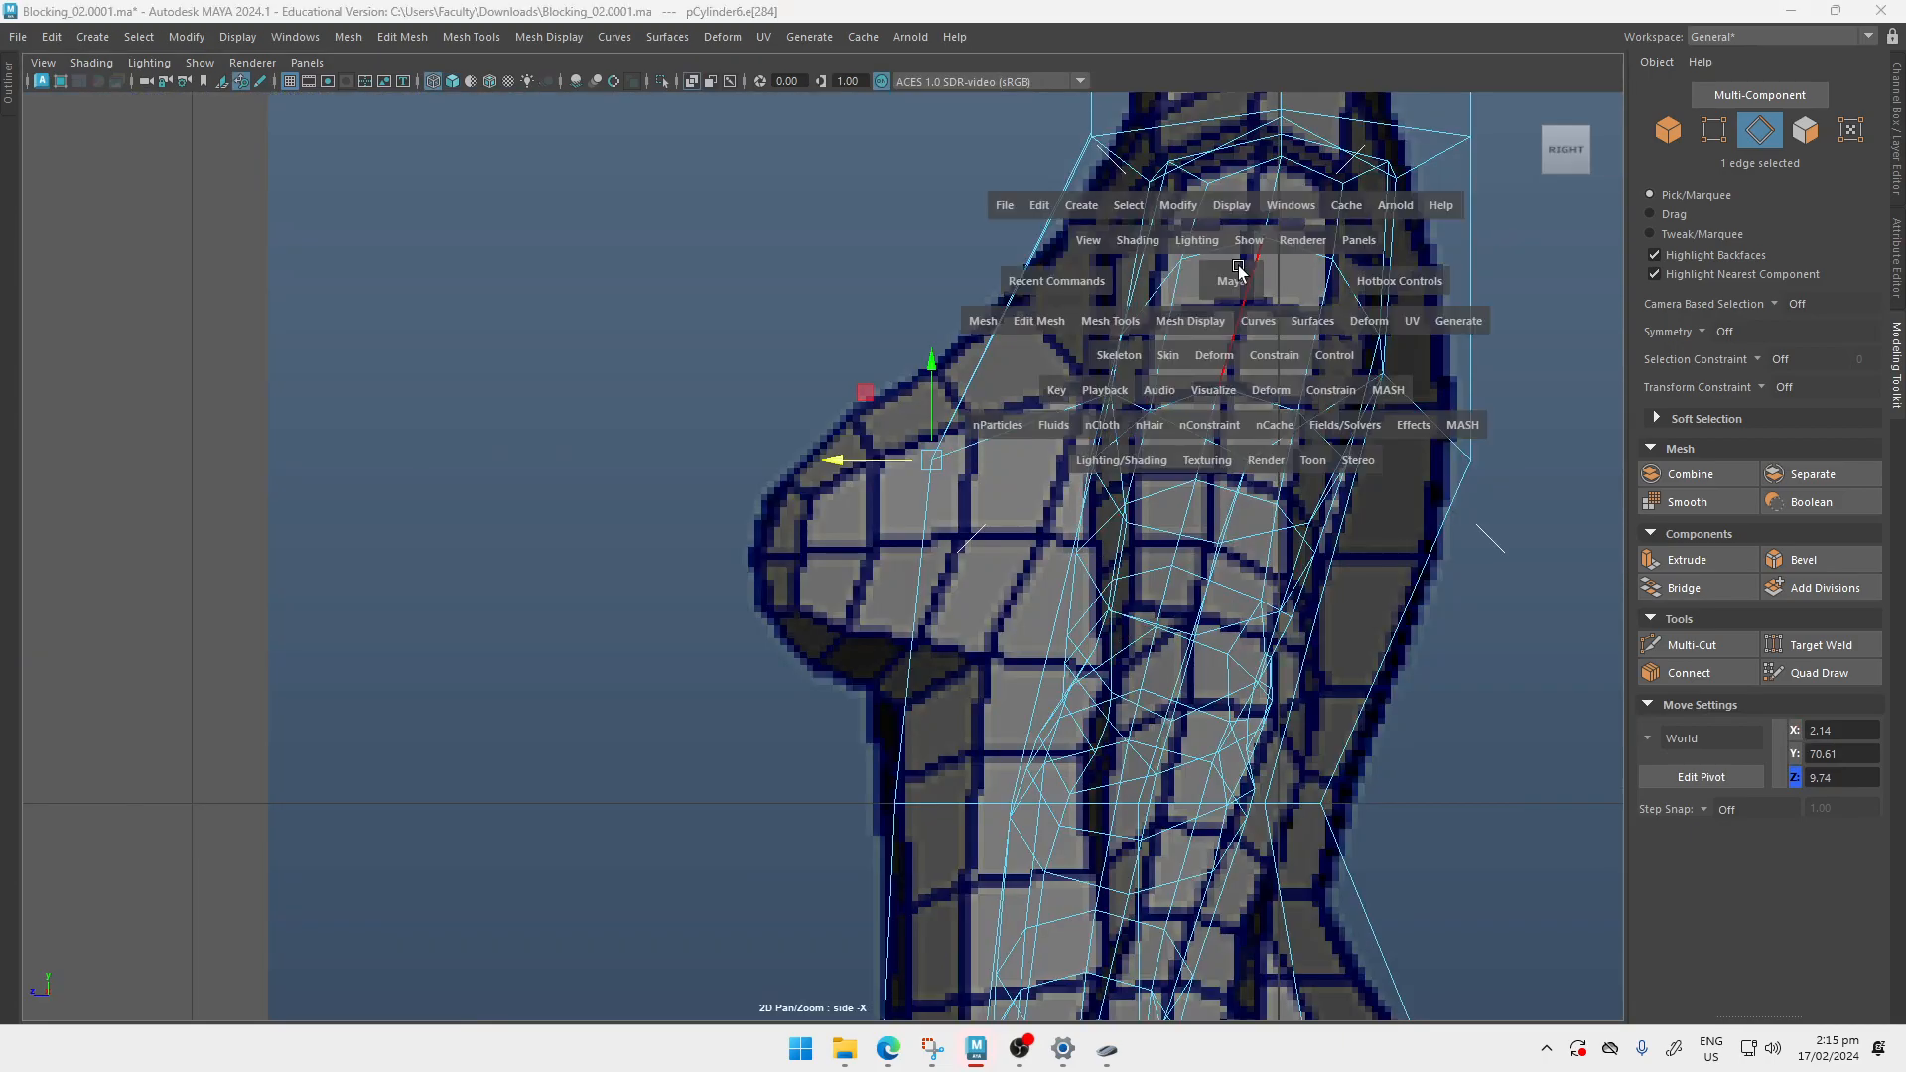
Step: Add the front waist edge to the selection and display the torso smoothed with wireframe over shading
alt+drag(1102, 259, 1165, 298)
shift+click(793, 579)
alt+middle_drag(911, 542, 1141, 635)
alt+drag(1141, 635, 933, 486)
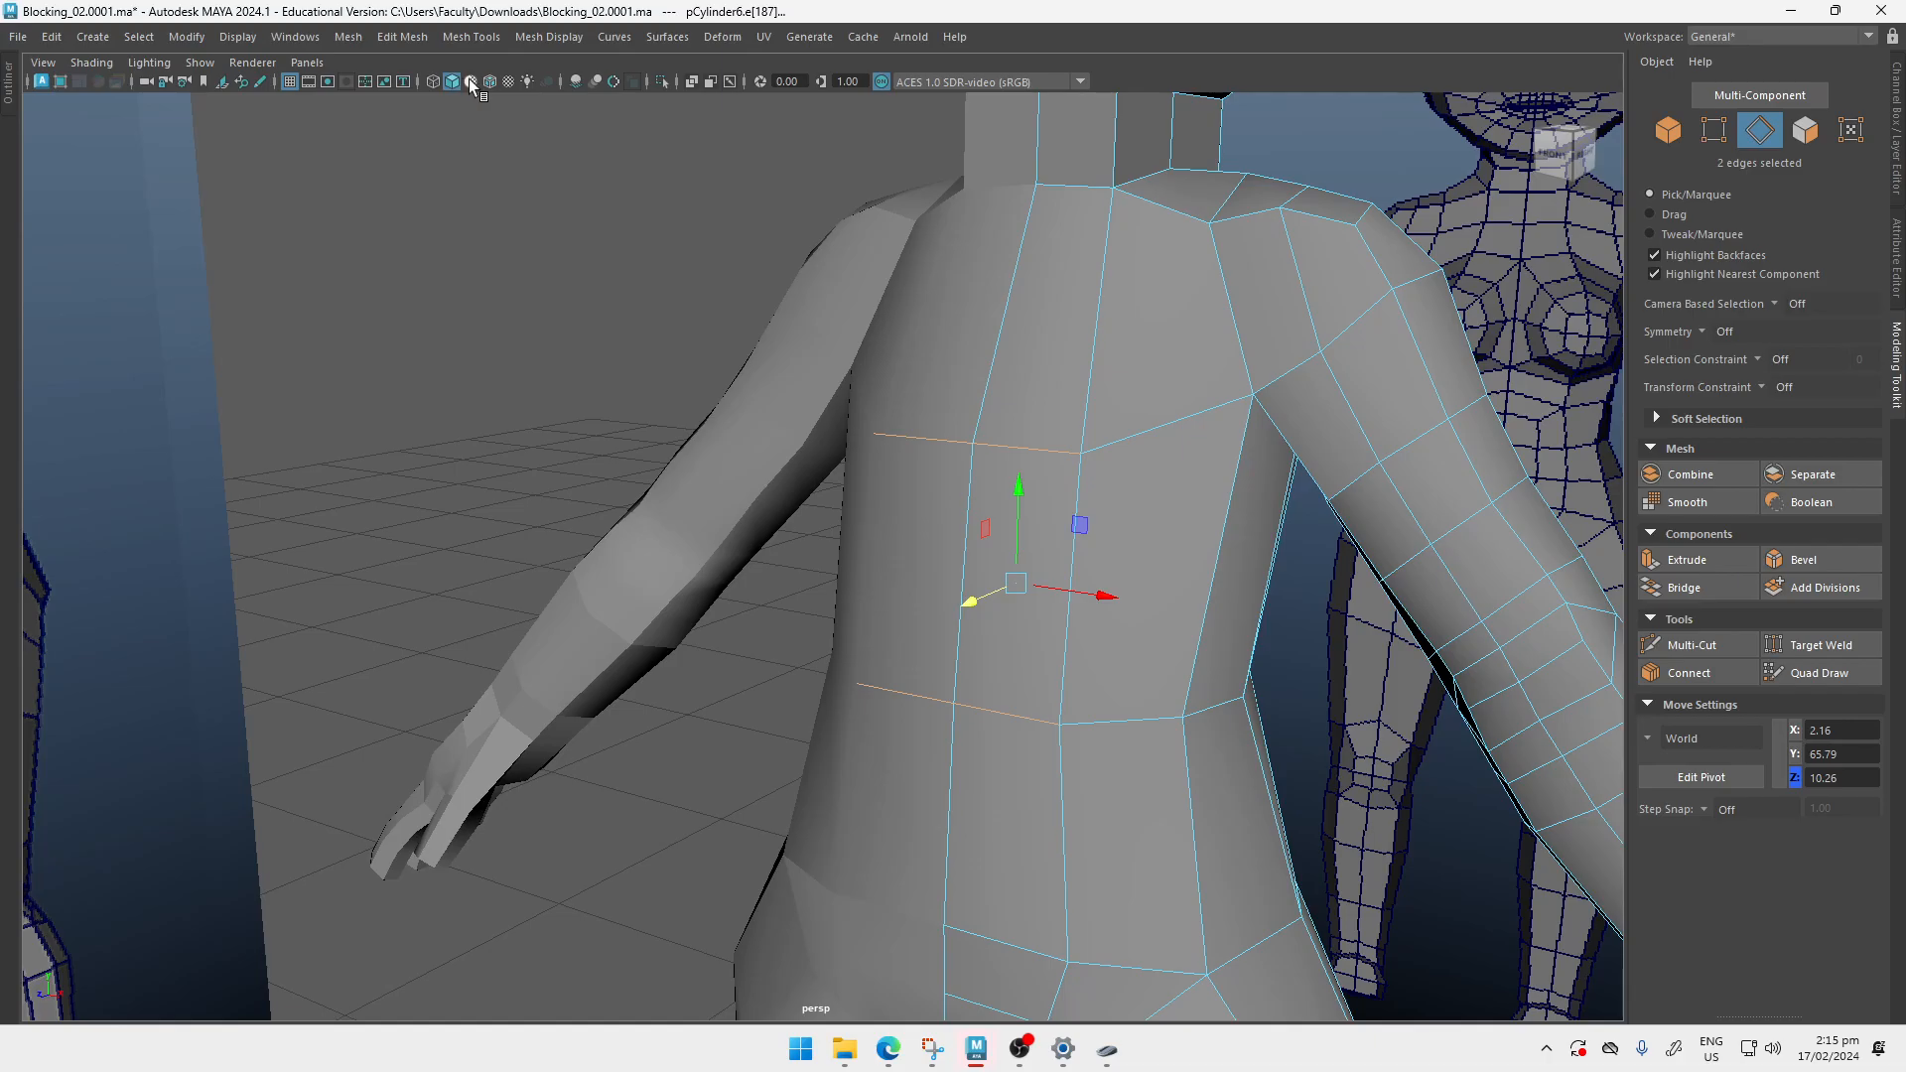
click(489, 81)
mouse_move(1023, 446)
alt+mouse_down()
mouse_move(1233, 447)
mouse_move(927, 456)
mouse_move(1046, 427)
alt+mouse_up()
Step: Duplicate the half body as an object and move the copy back along Z to about -144.88
key(F8)
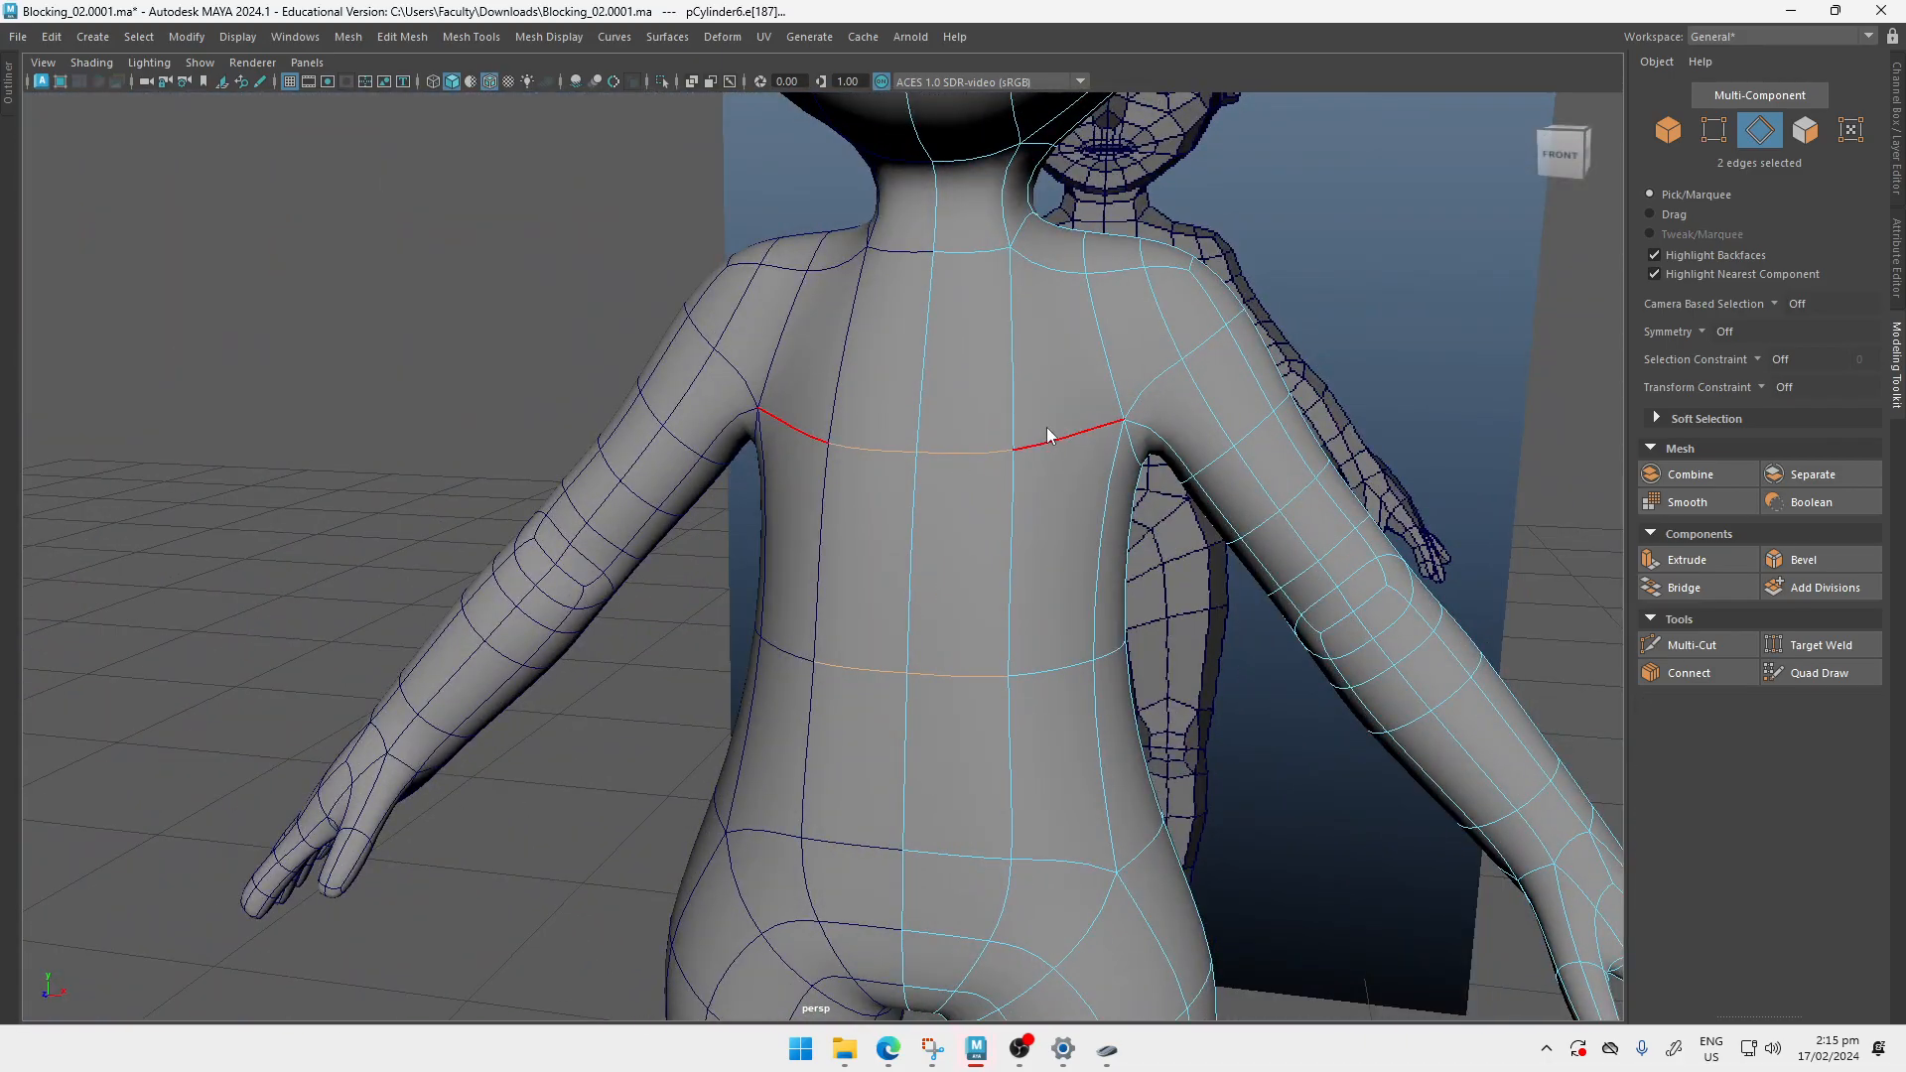
alt+drag(1191, 373, 1314, 319)
key(w)
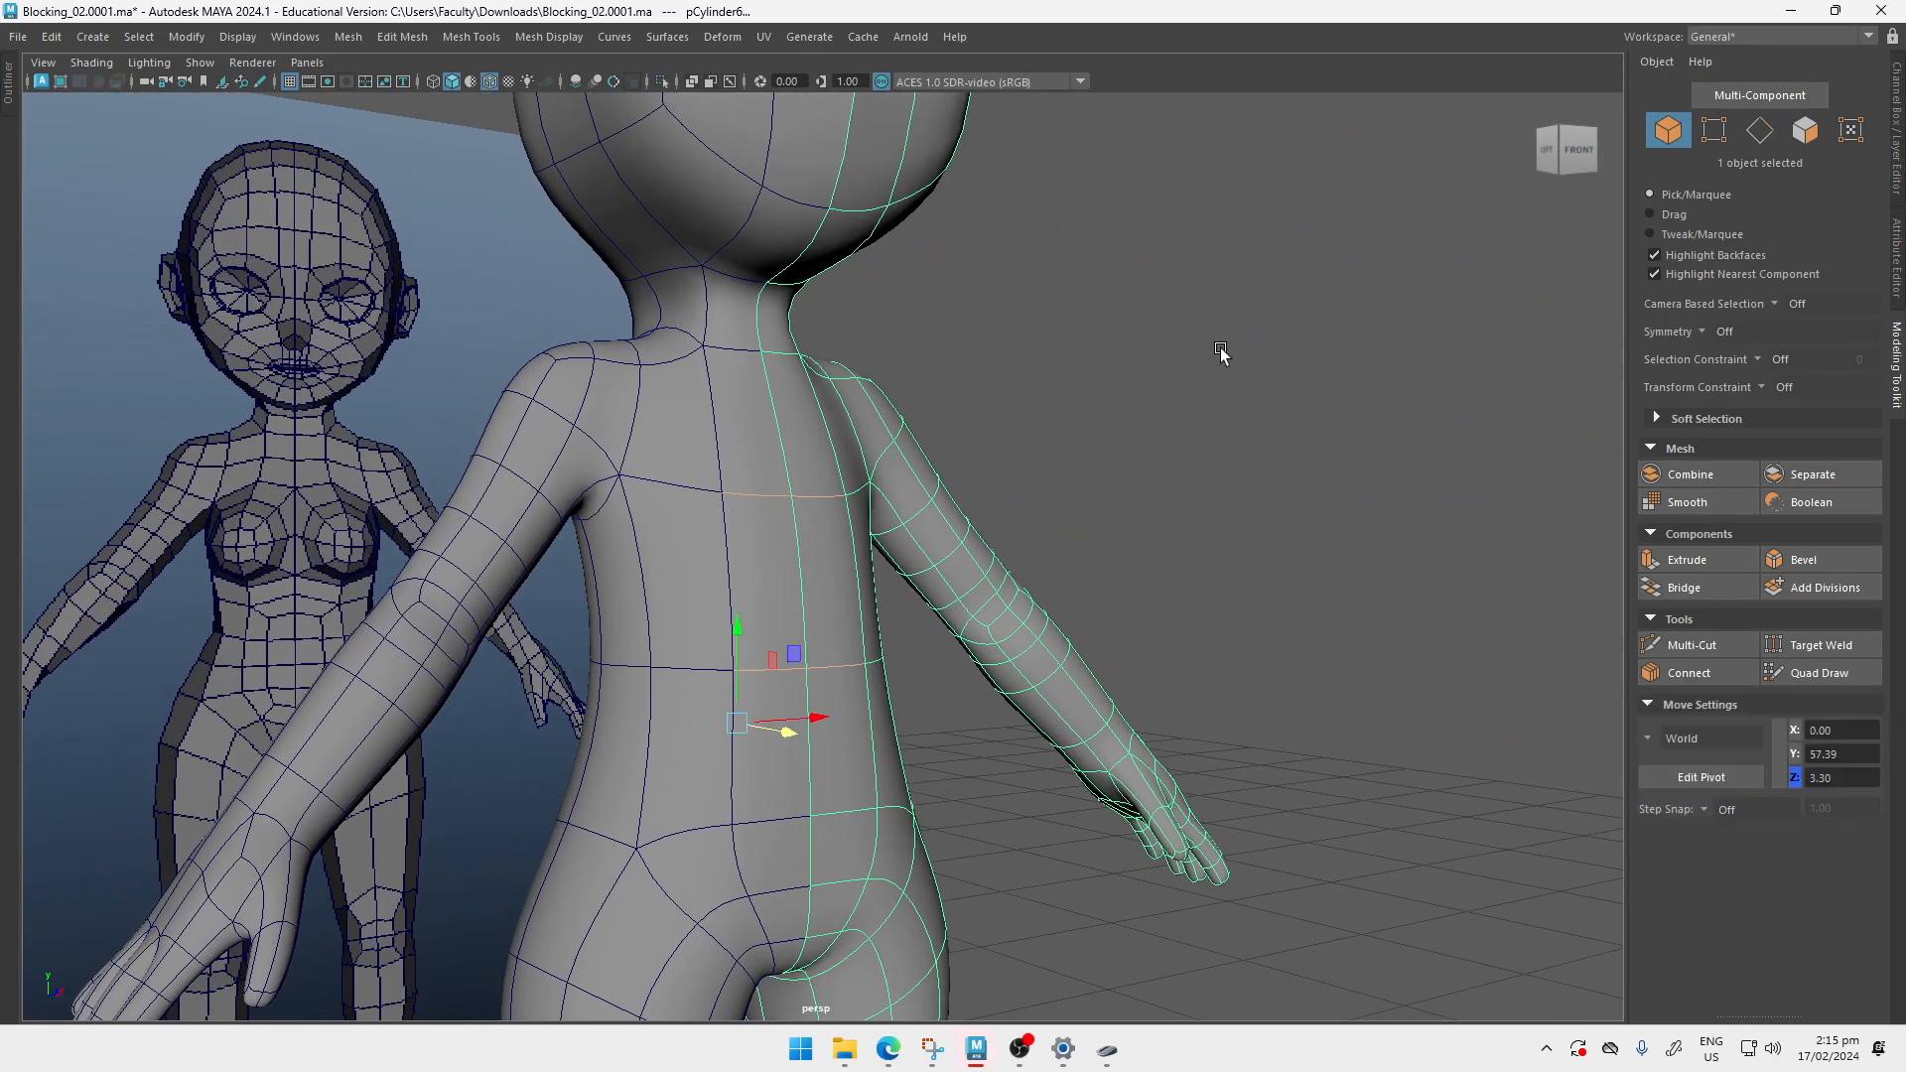
scroll(893, 437, down, 2)
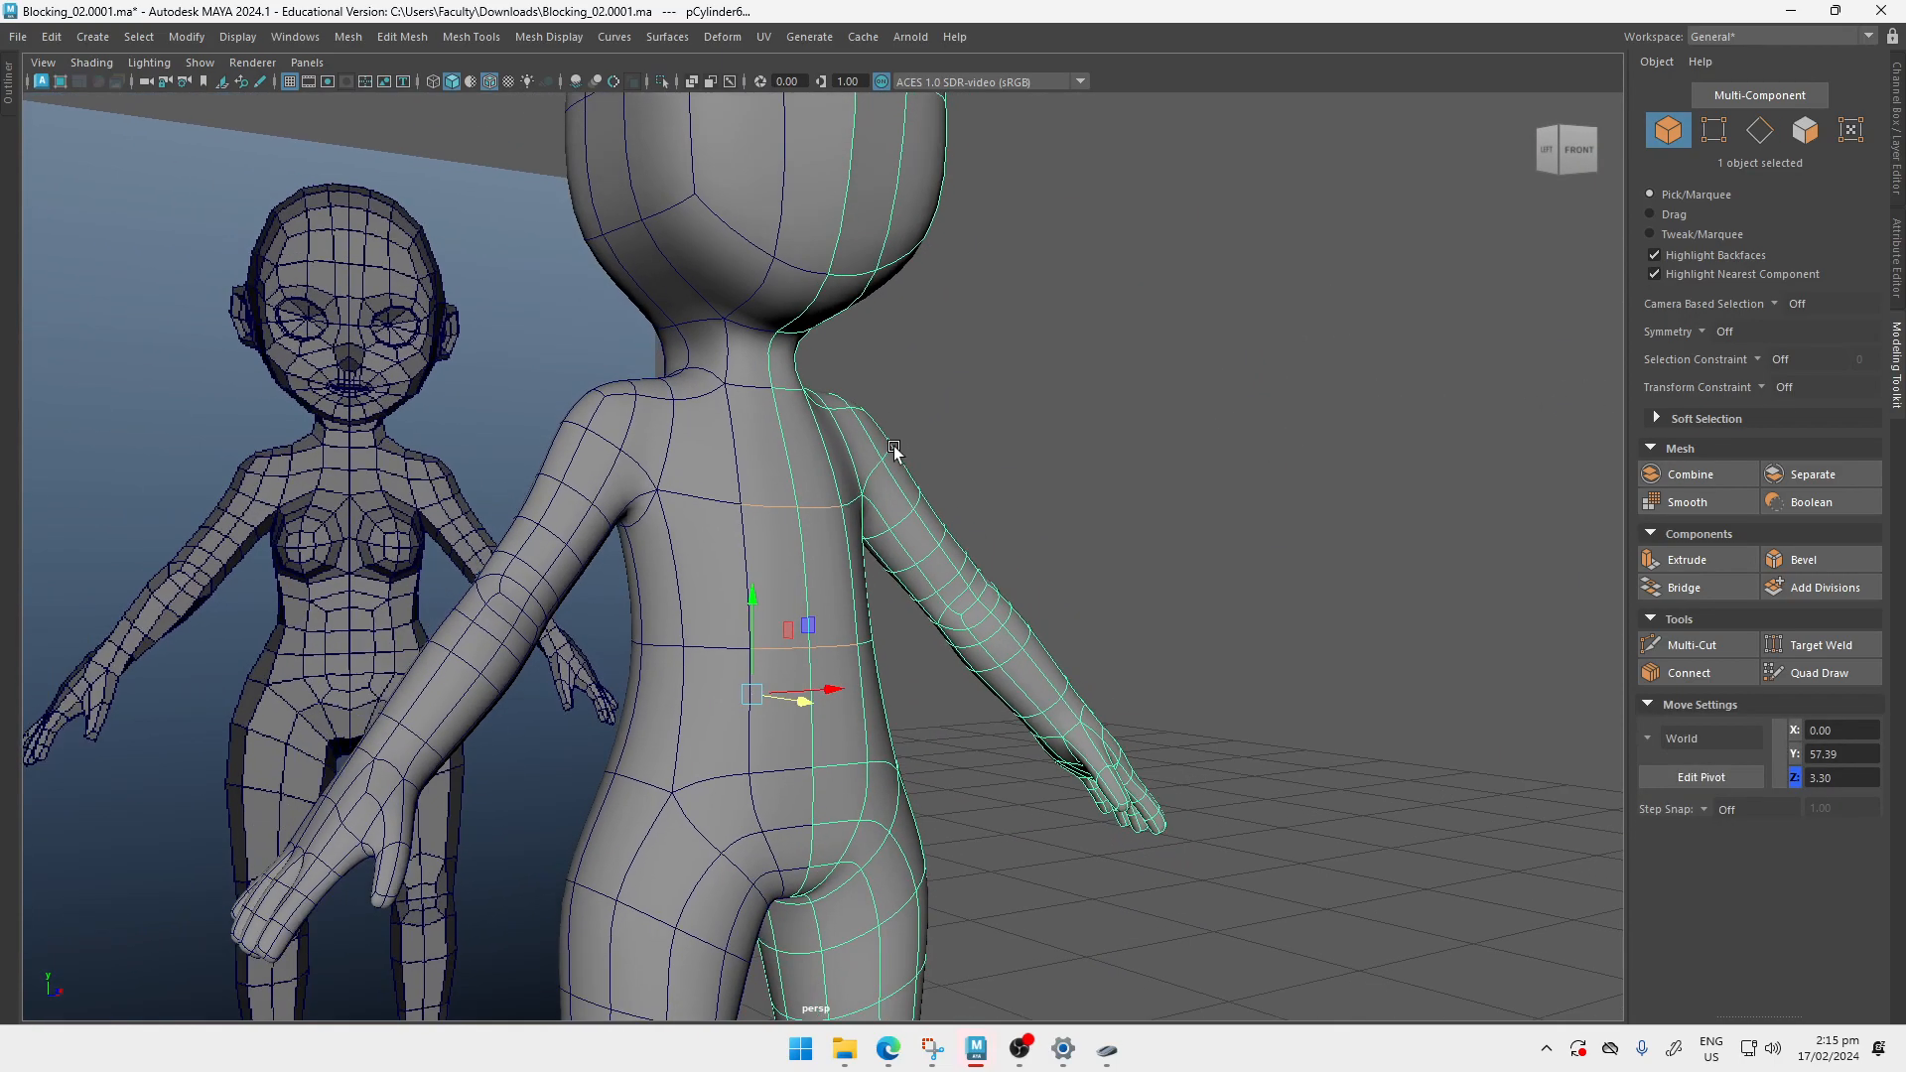
alt+drag(893, 437, 824, 467)
scroll(748, 385, down, 3)
alt+drag(889, 596, 771, 437)
drag(837, 618, 564, 332)
mouse_move(863, 387)
alt+mouse_down()
mouse_move(843, 375)
mouse_move(884, 383)
mouse_move(853, 397)
alt+mouse_up()
alt+drag(1409, 499, 1090, 502)
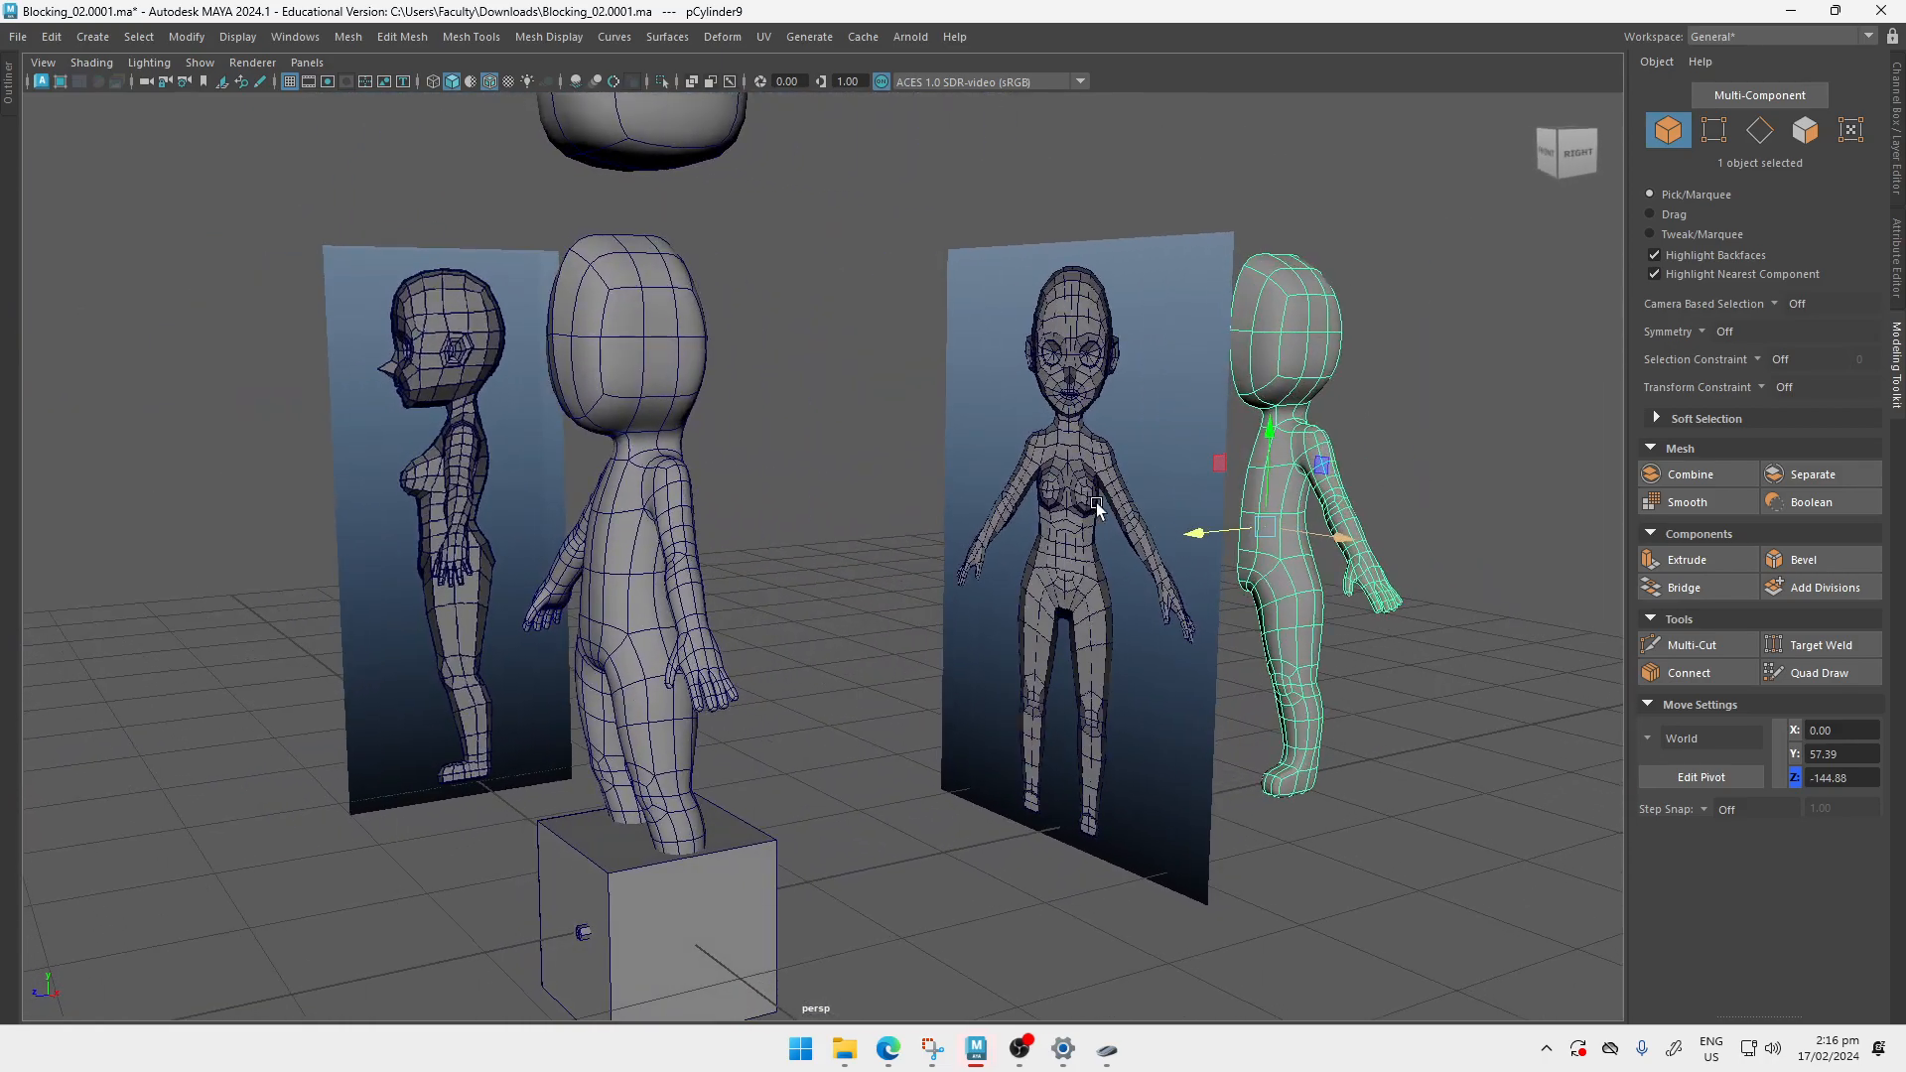
Step: Reselect the original half body between the two reference planes
alt+right_drag(833, 514, 866, 655)
alt+middle_drag(865, 656, 1141, 532)
alt+right_drag(1140, 532, 1320, 532)
key(q)
click(968, 438)
alt+right_drag(969, 438, 786, 438)
alt+drag(786, 438, 969, 633)
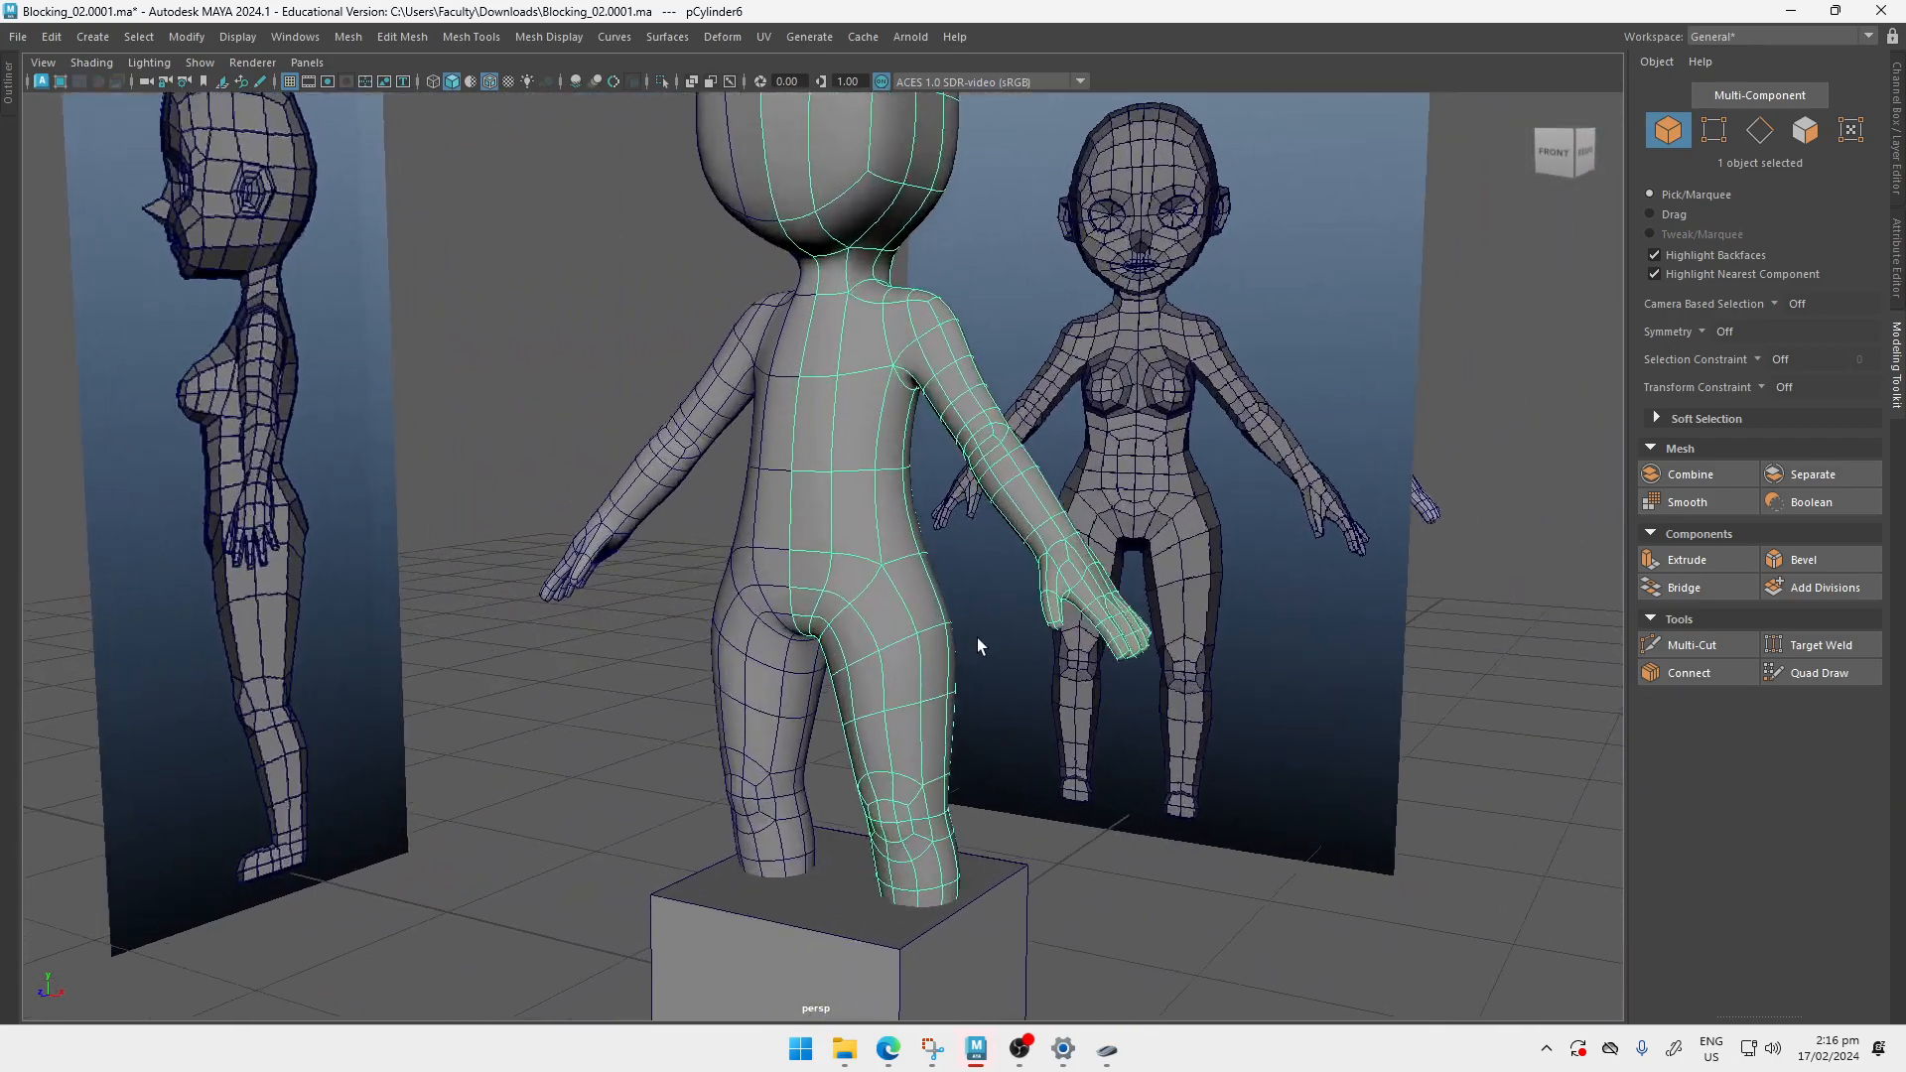
Step: Select the large cube beneath the character's legs and delete it
scroll(969, 633, up, 3)
click(921, 746)
click(1016, 711)
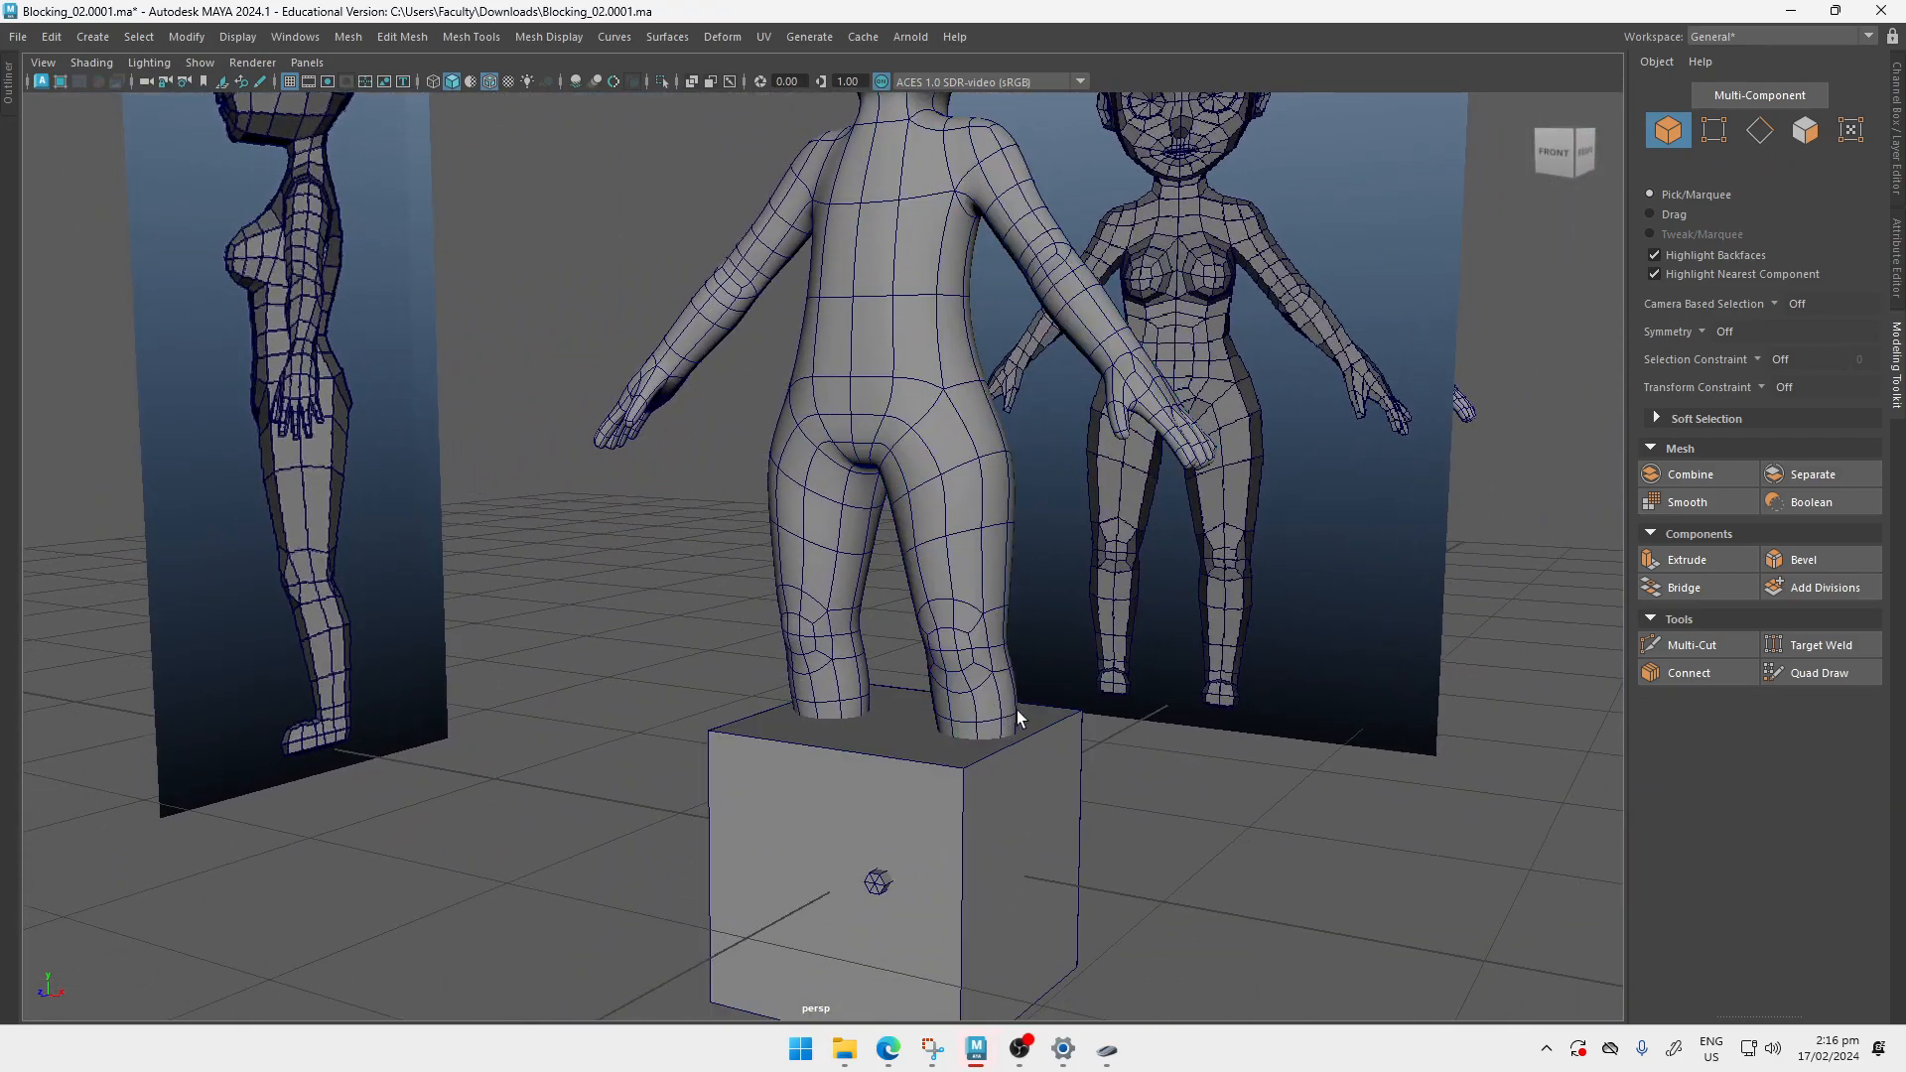
click(861, 839)
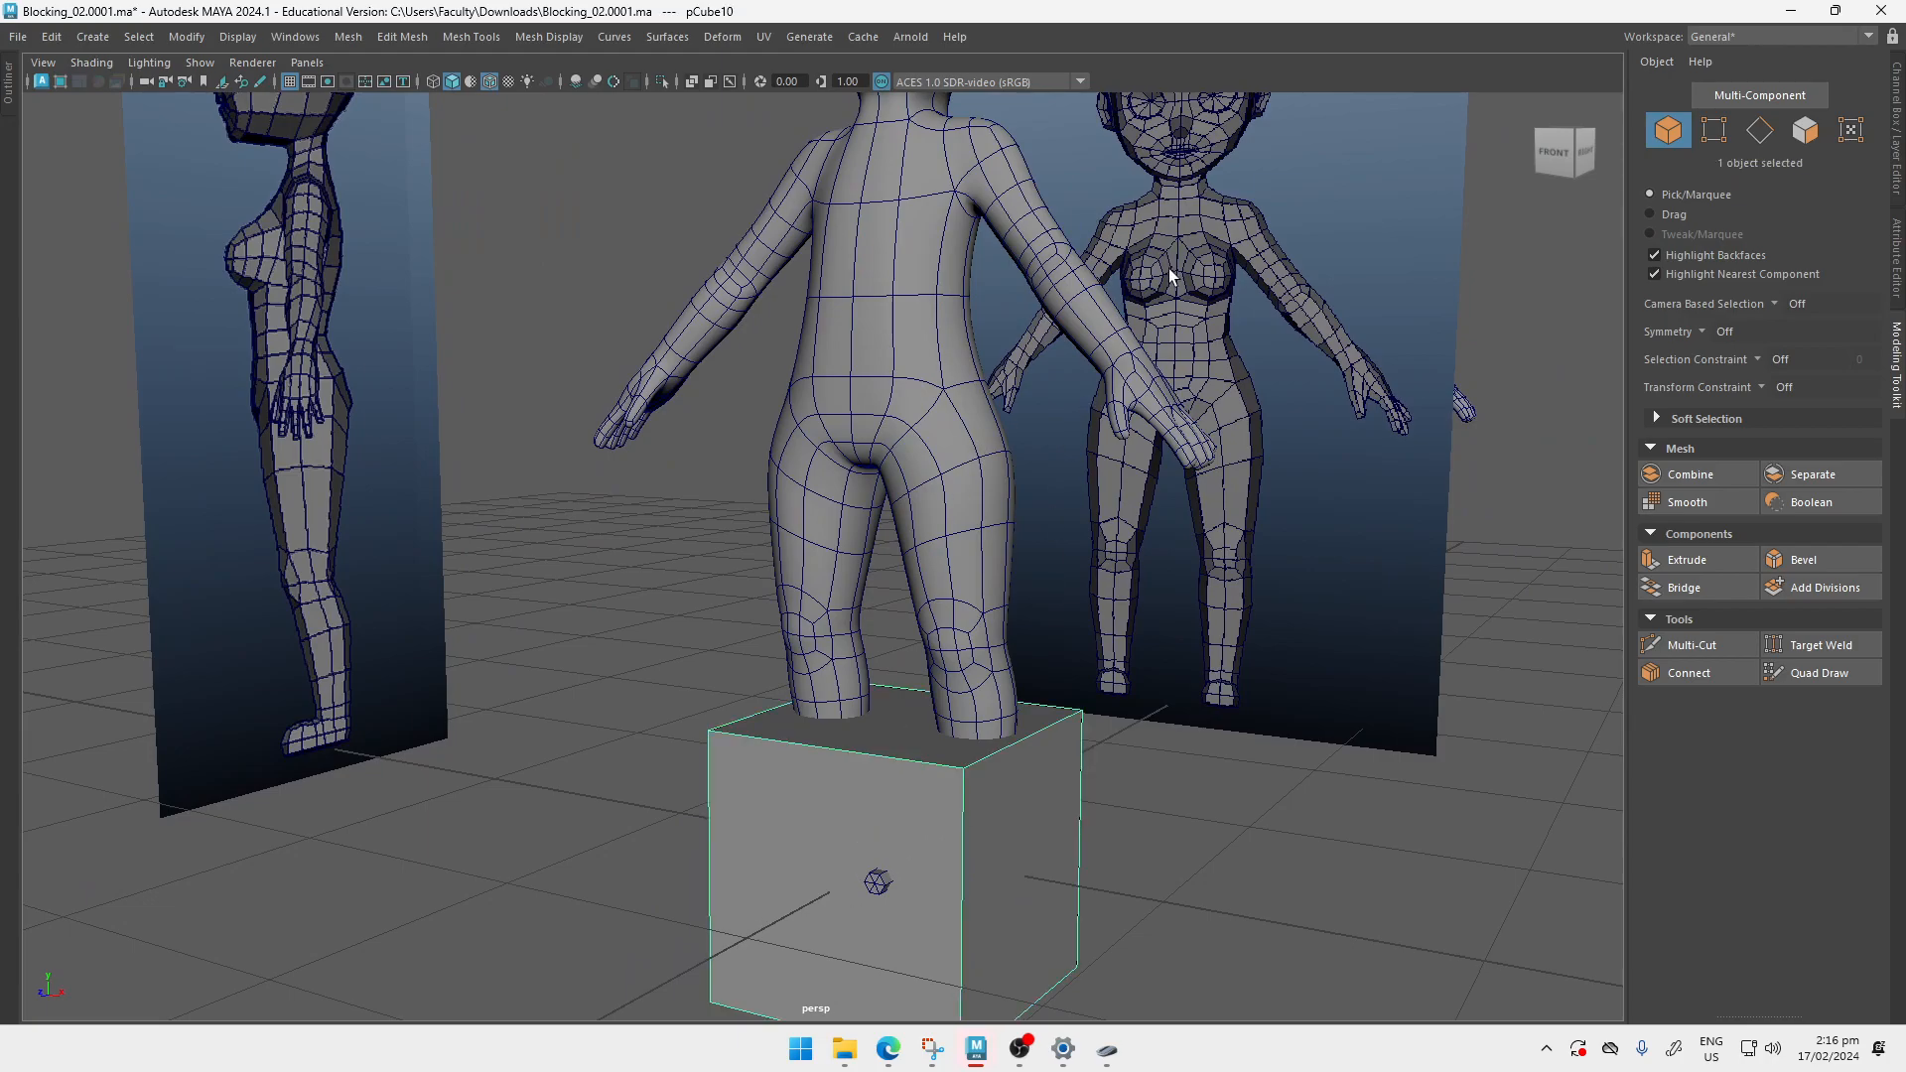
scroll(1432, 462, down, 5)
alt+drag(1432, 462, 1345, 596)
scroll(1410, 873, up, 5)
key(Delete)
alt+drag(1207, 771, 575, 778)
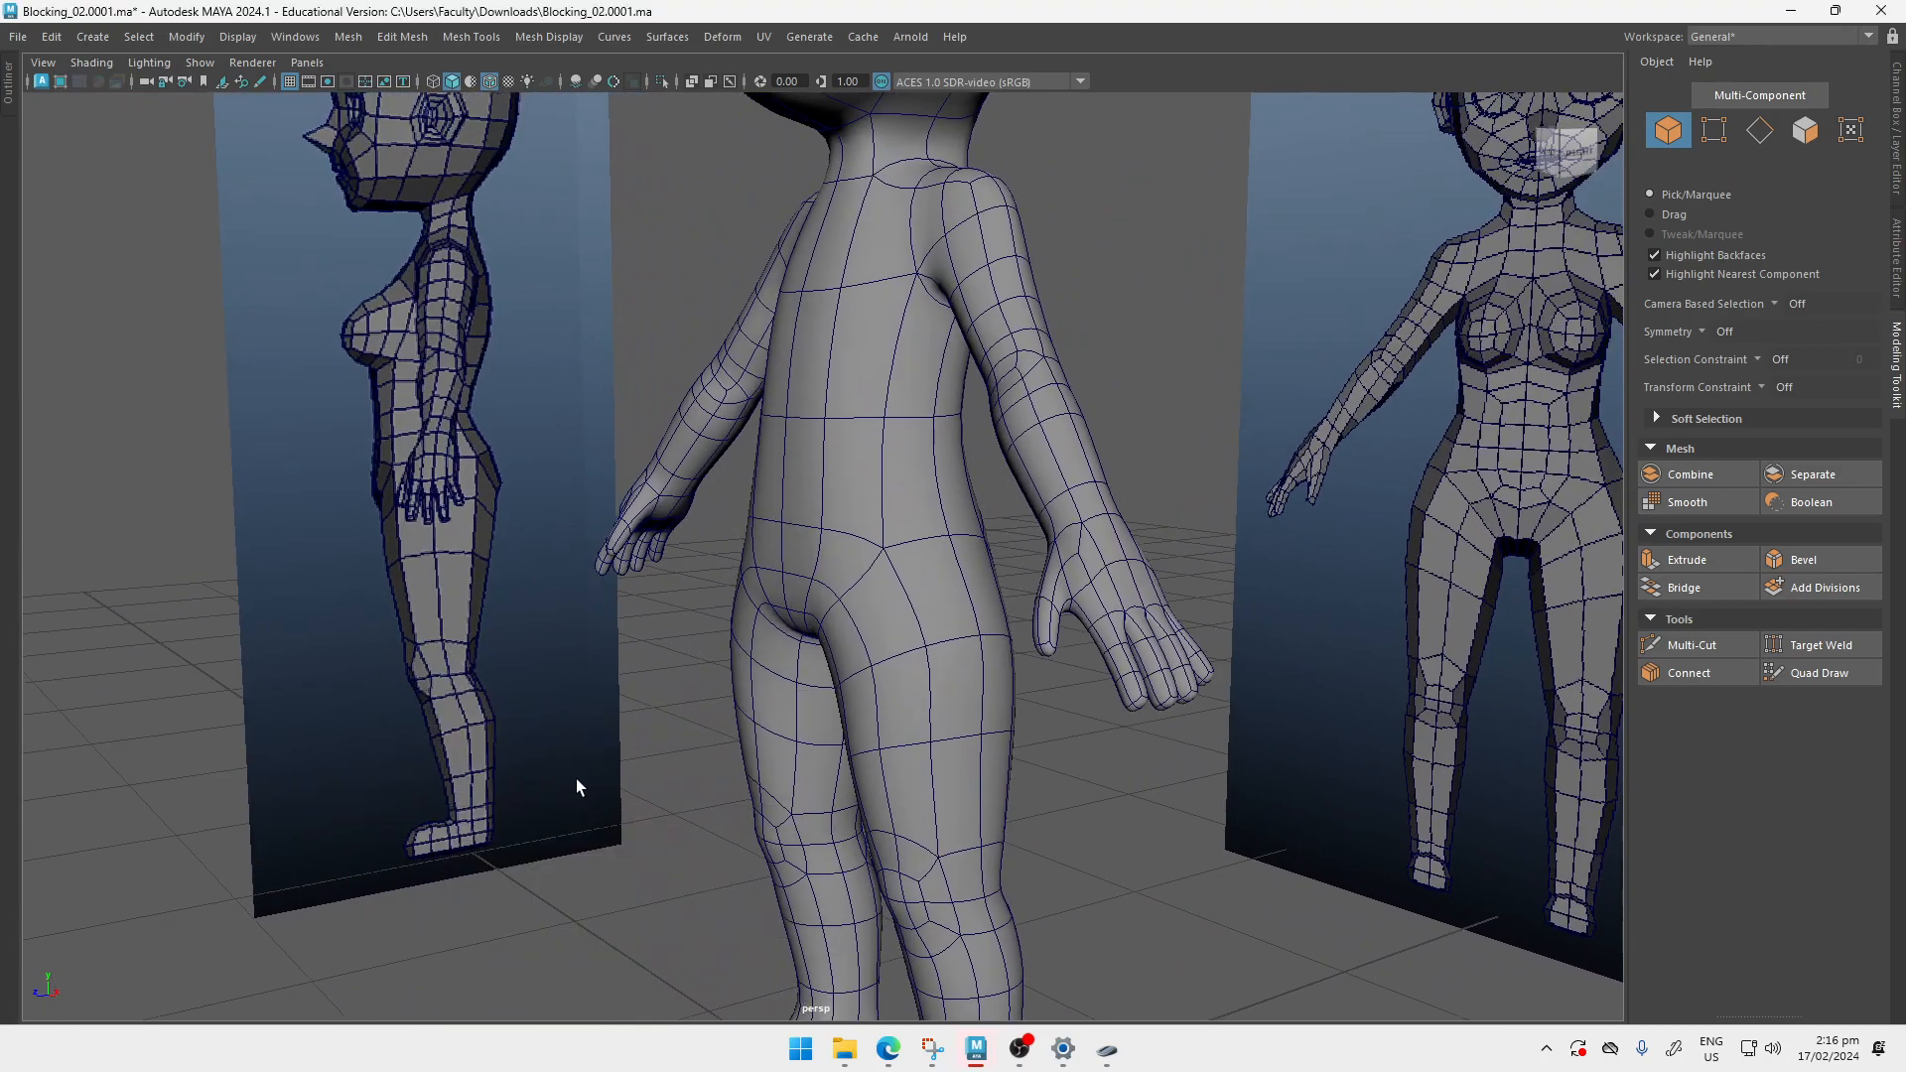
Step: Switch to the front view and show the character's torso in shaded display
key(space)
key(space)
alt+right_drag(943, 561, 463, 288)
alt+right_drag(675, 328, 477, 328)
mouse_move(703, 109)
alt+middle_down()
mouse_move(724, 468)
mouse_move(780, 362)
alt+middle_up()
key(5)
scroll(851, 478, up, 2)
mouse_move(921, 753)
alt+middle_down()
mouse_move(921, 488)
mouse_move(917, 543)
alt+middle_up()
Step: Select the character's left half, turn off its smooth preview and compare the torso with the reference in wireframe
click(919, 491)
key(1)
alt+right_drag(895, 362, 945, 495)
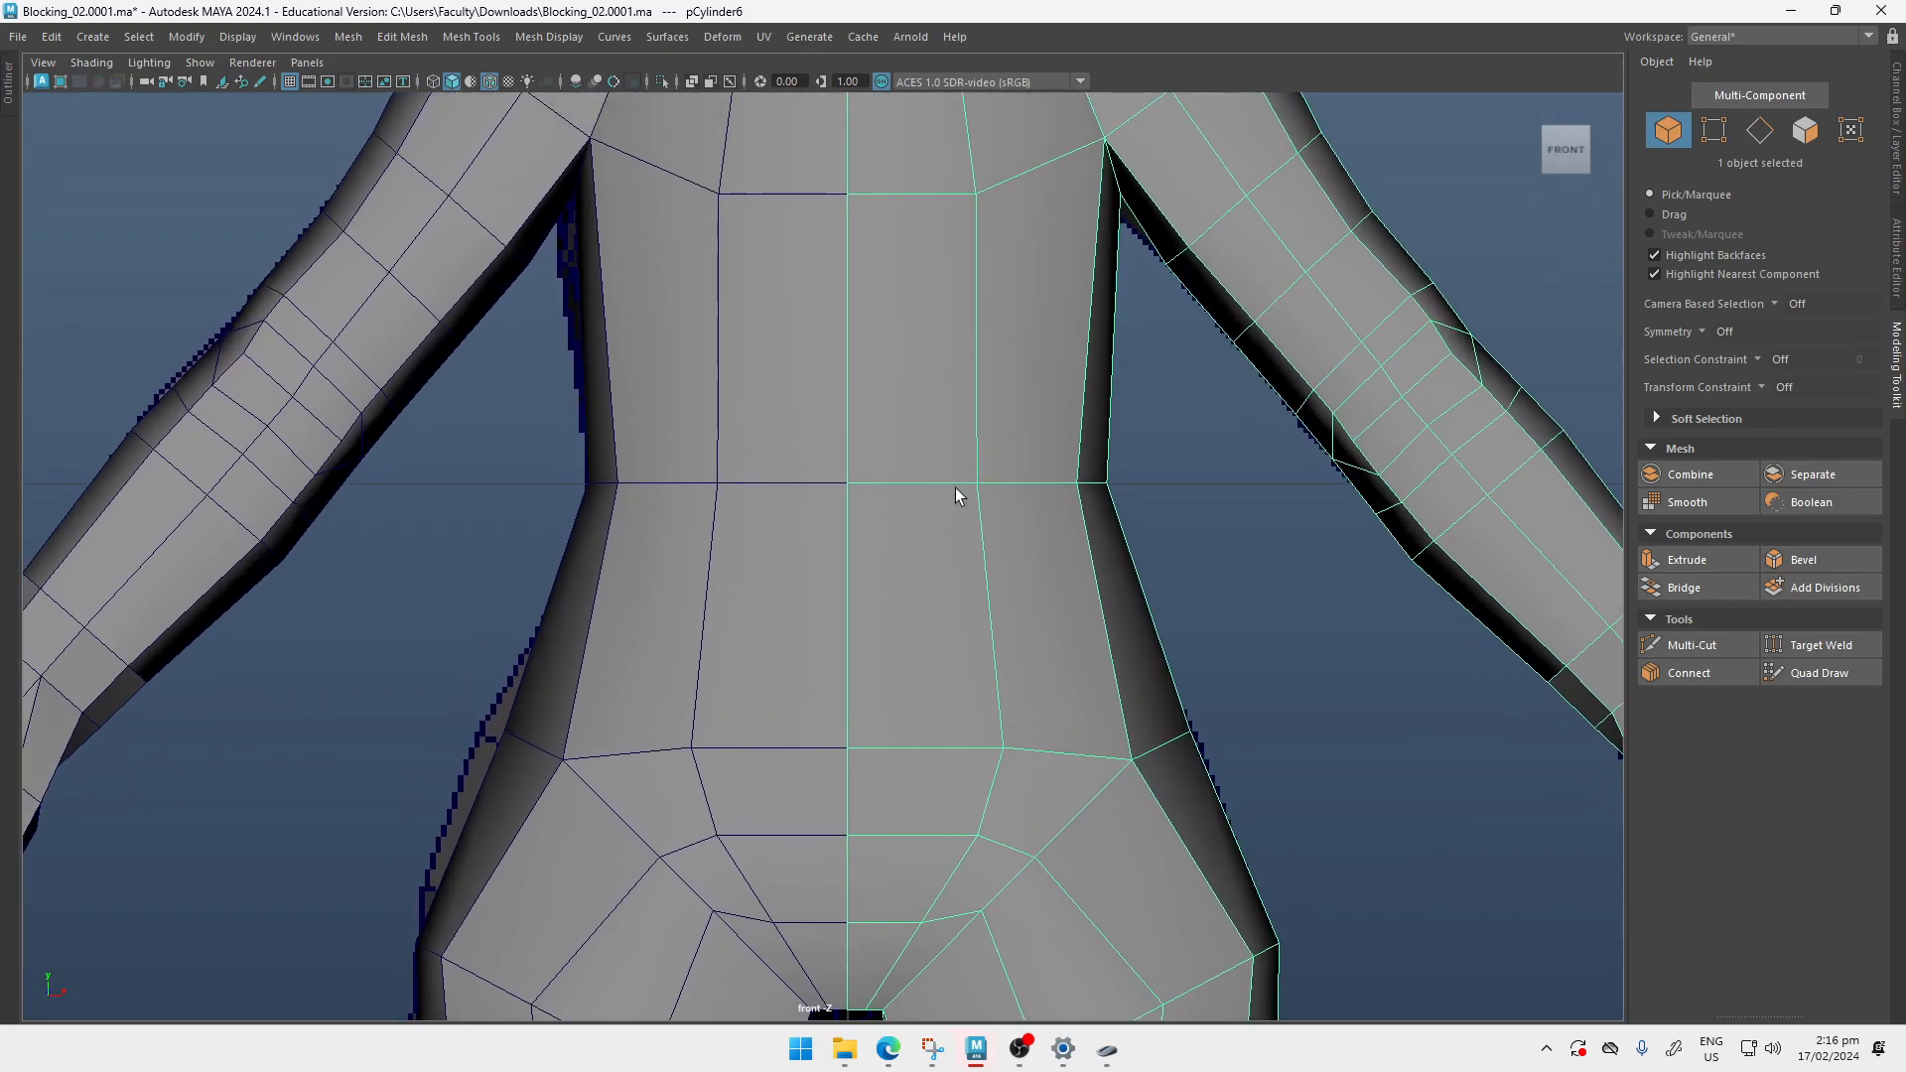
alt+middle_drag(945, 495, 917, 522)
alt+middle_drag(990, 415, 987, 385)
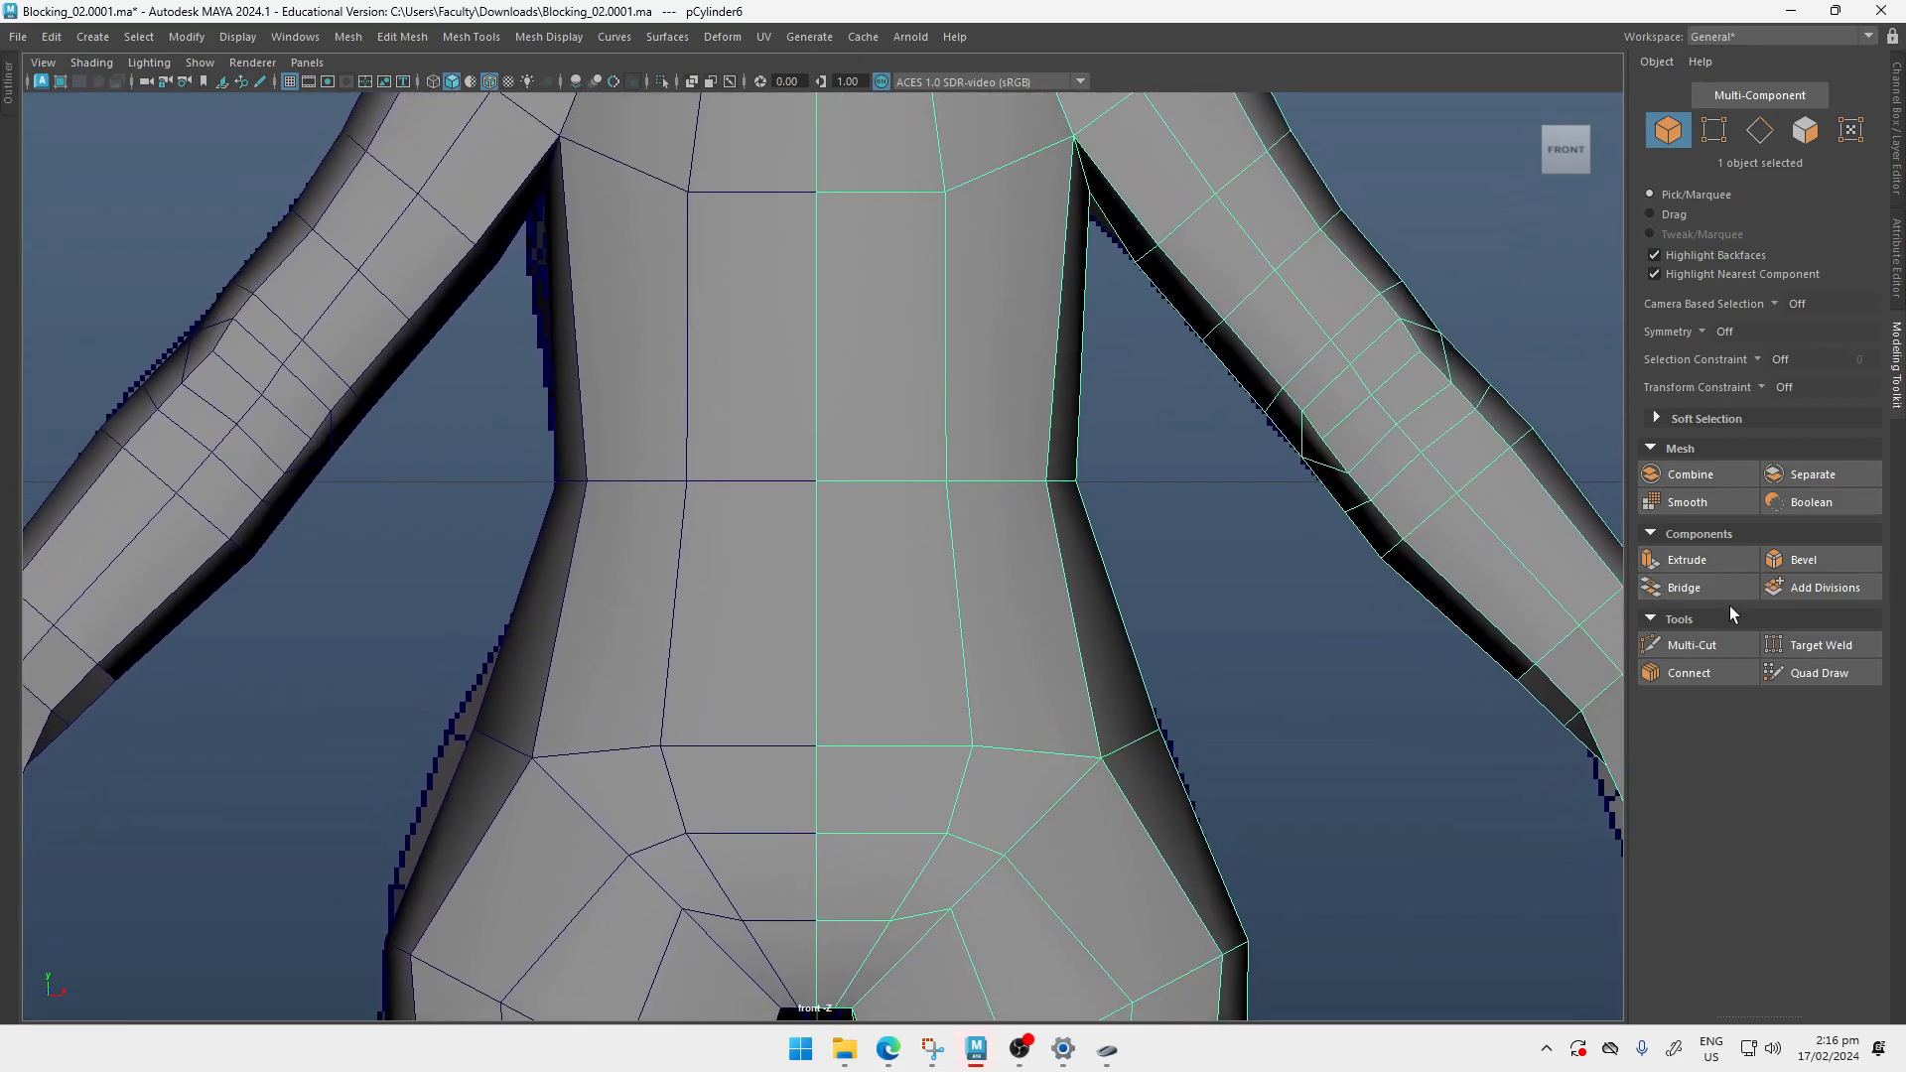
key(4)
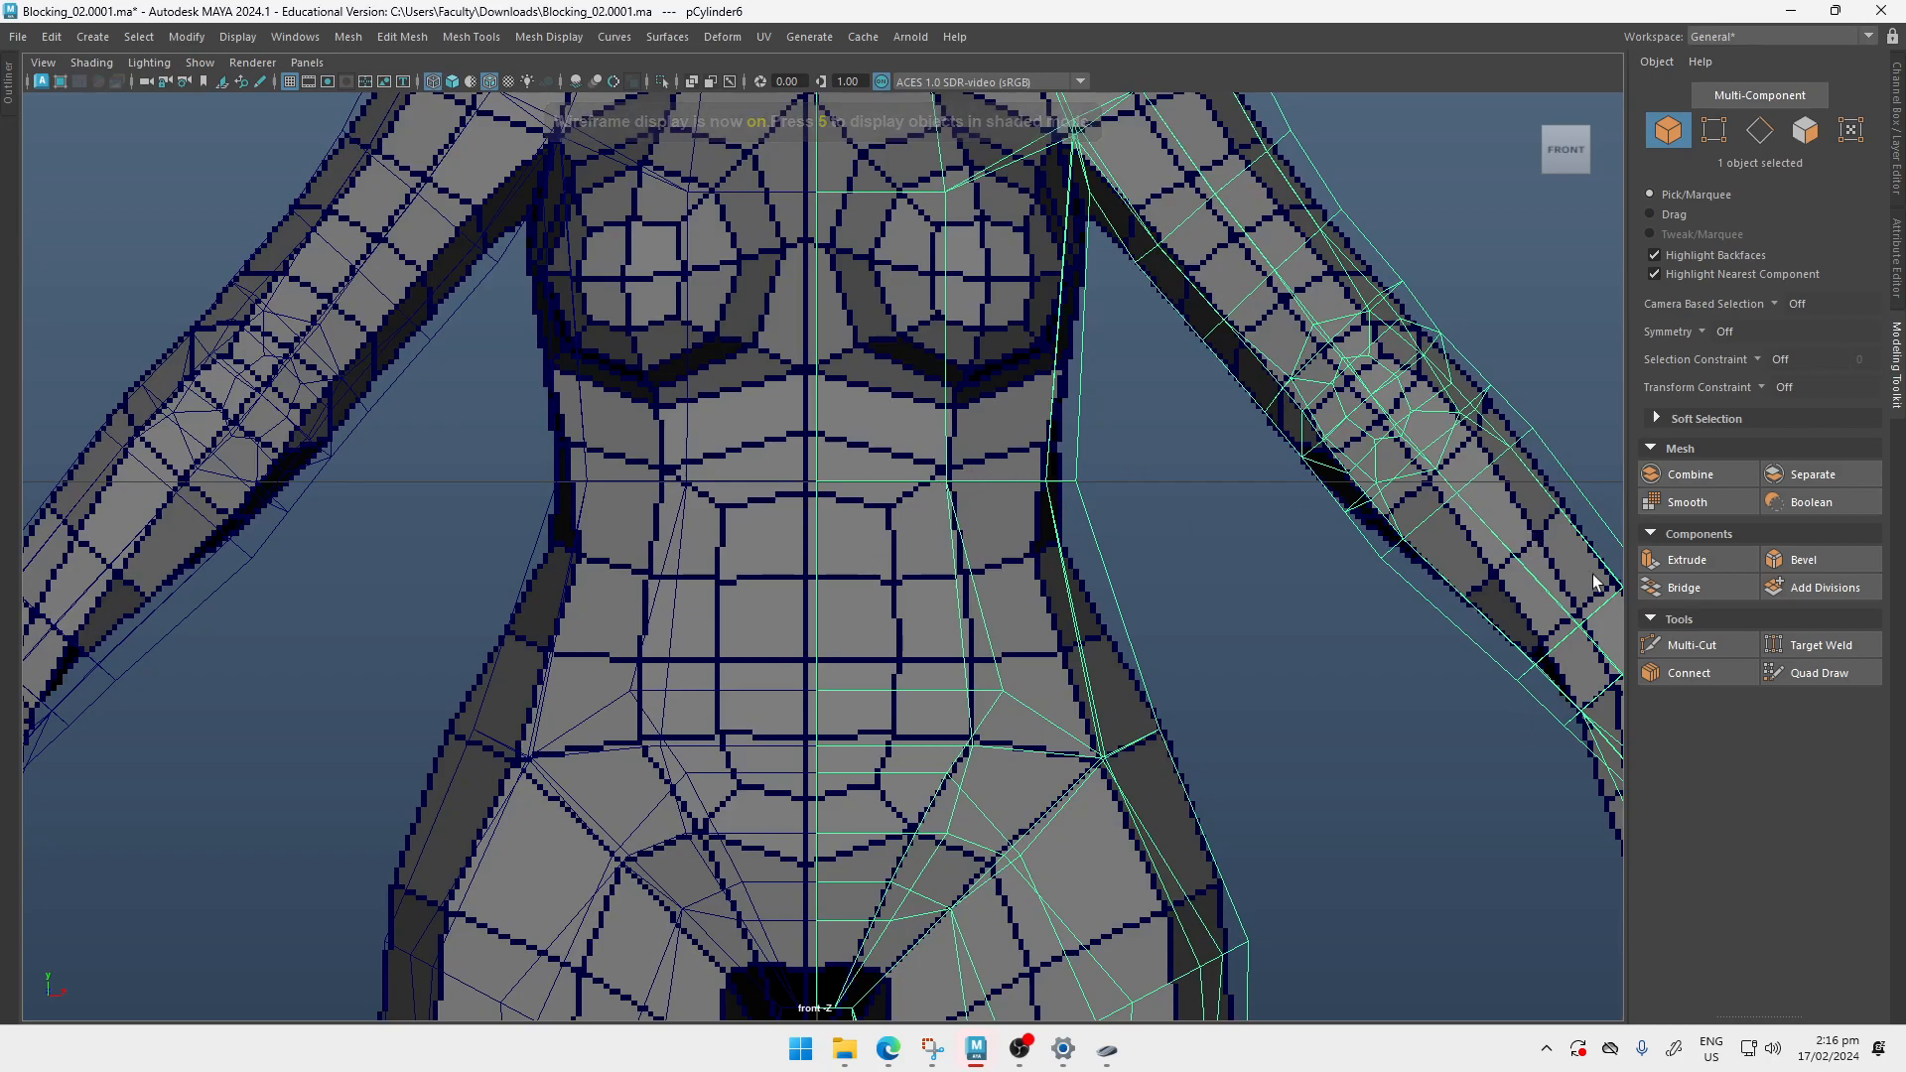
key(5)
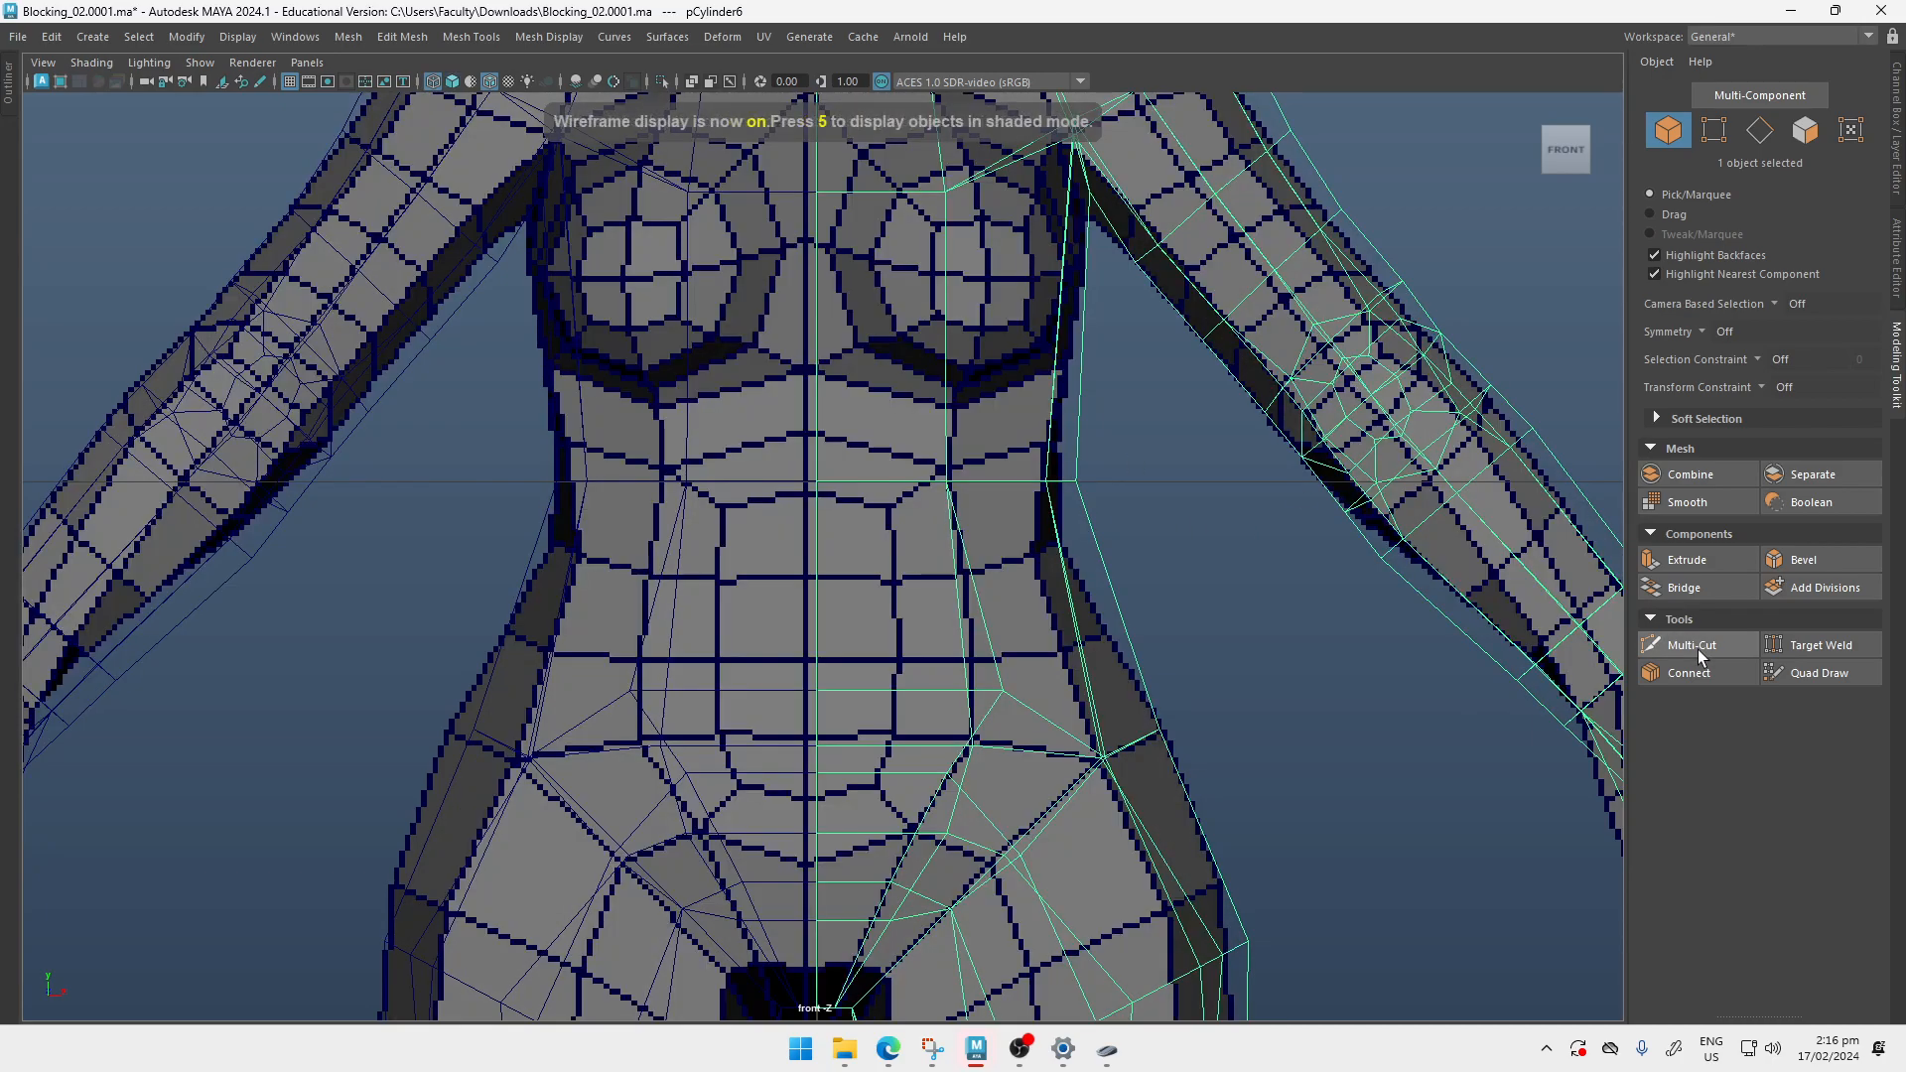
key(1)
Step: Insert an edge loop around the torso just above the waist with the Multi-Cut tool
click(1693, 645)
alt+middle_drag(933, 456, 945, 528)
scroll(945, 528, up, 2)
click(834, 469)
click(980, 469)
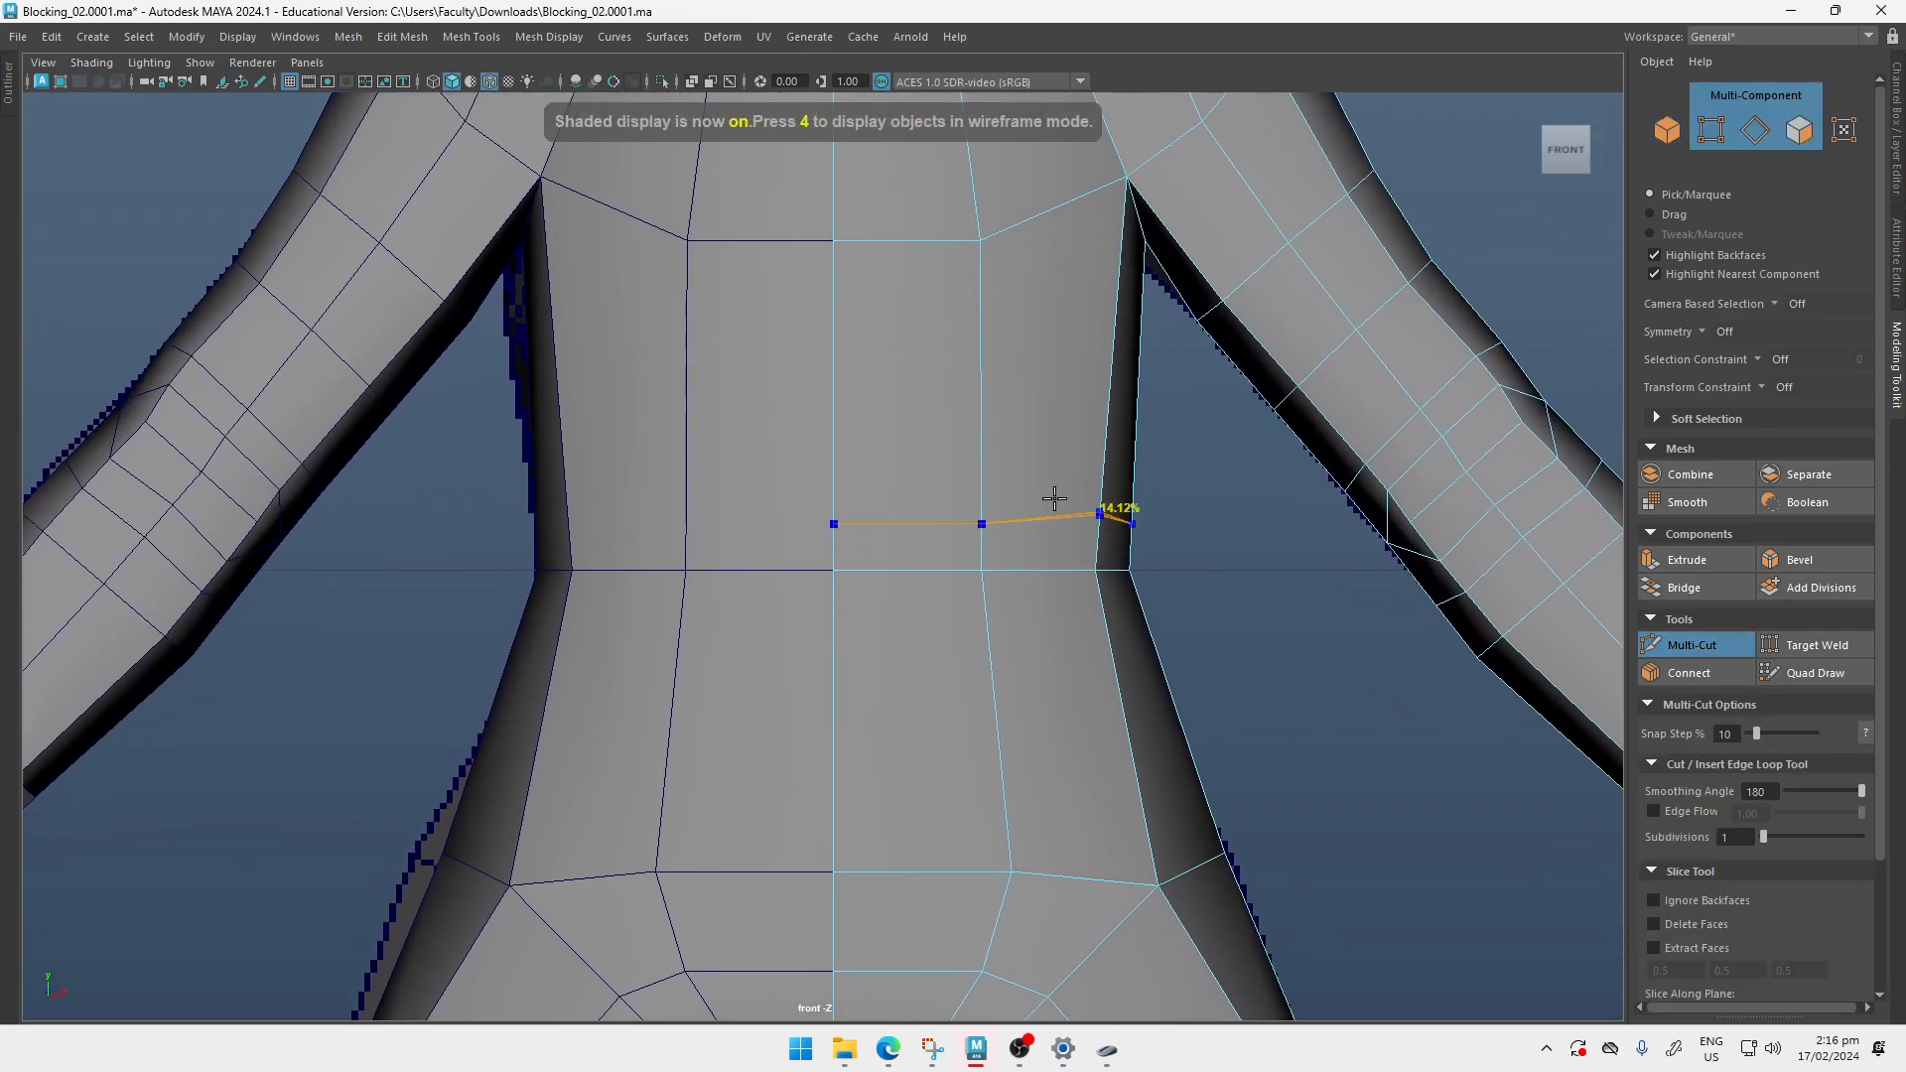
key(shift)
ctrl+shift+click(1055, 447)
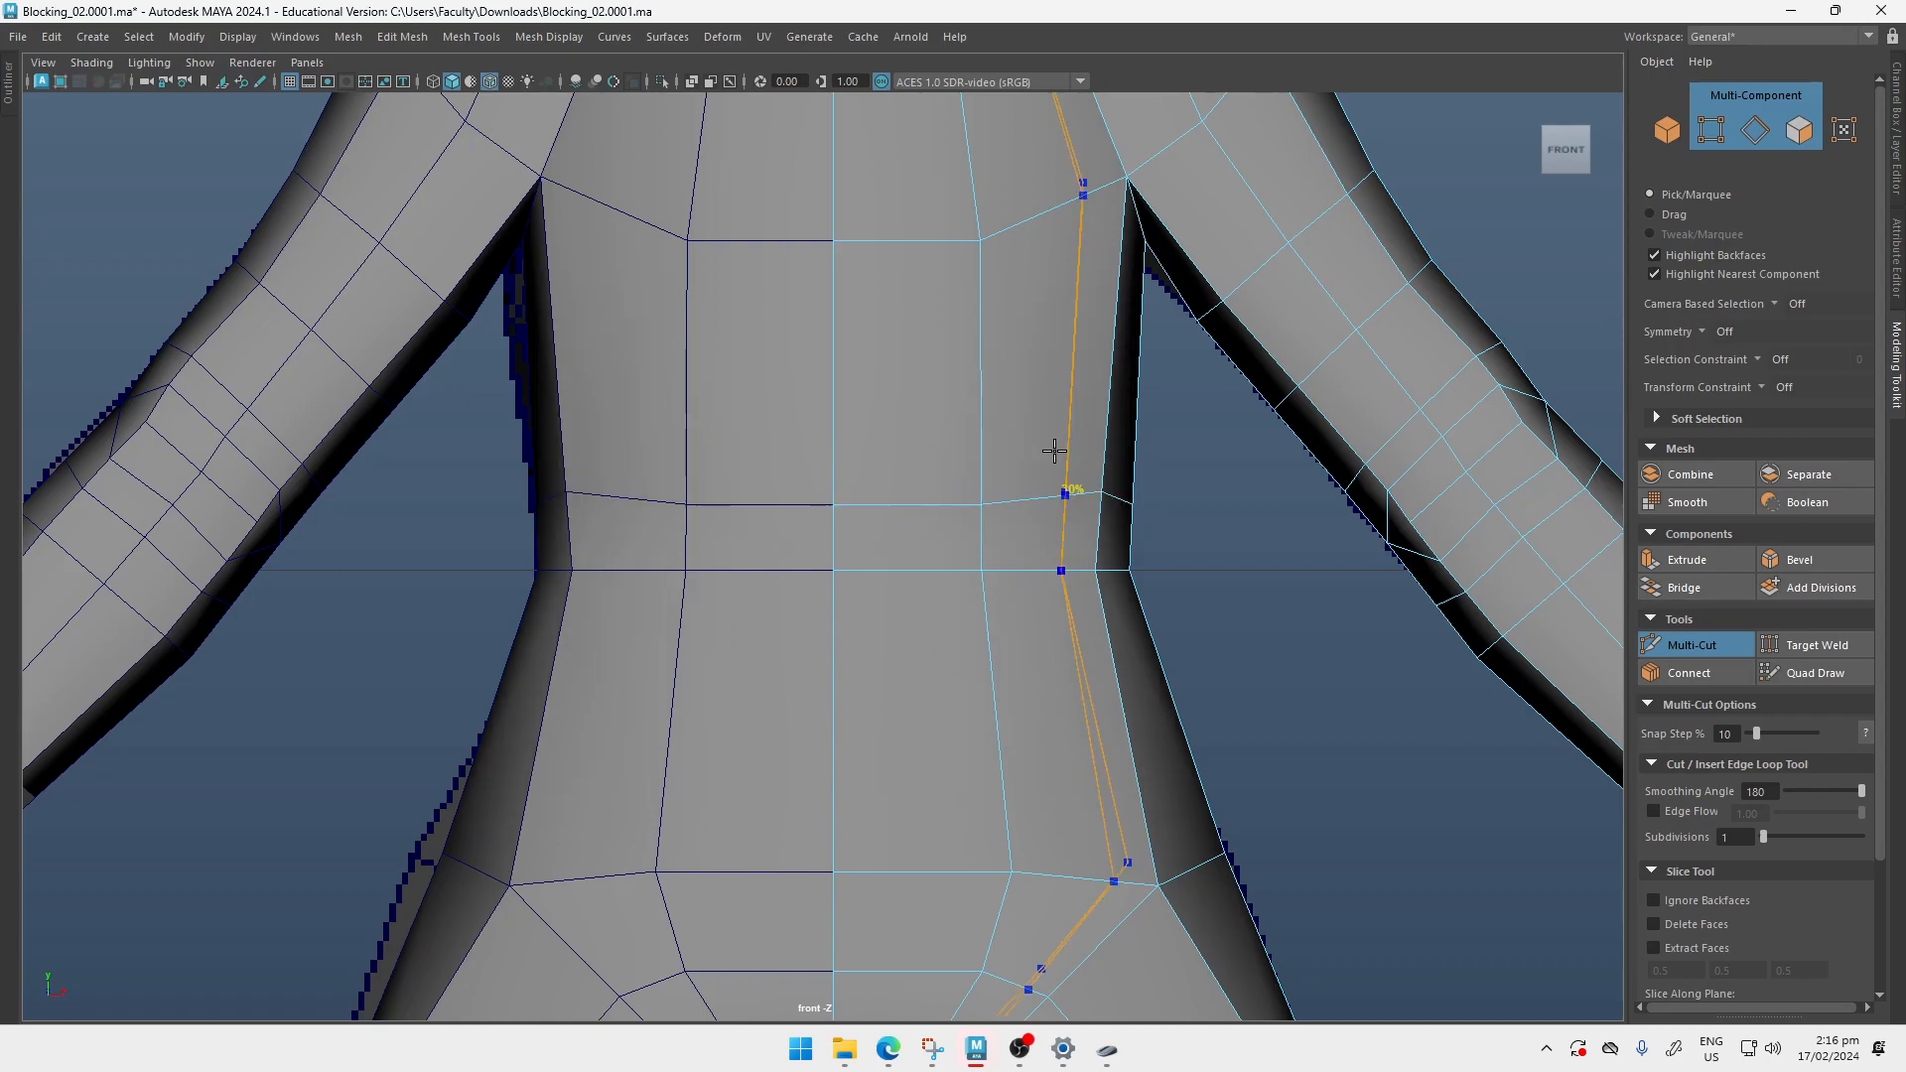
Step: Insert a centred edge loop between the waist and hip loops and check it against the reference in wireframe
middle_drag(1094, 688, 1098, 724)
key(Return)
key(4)
key(5)
key(4)
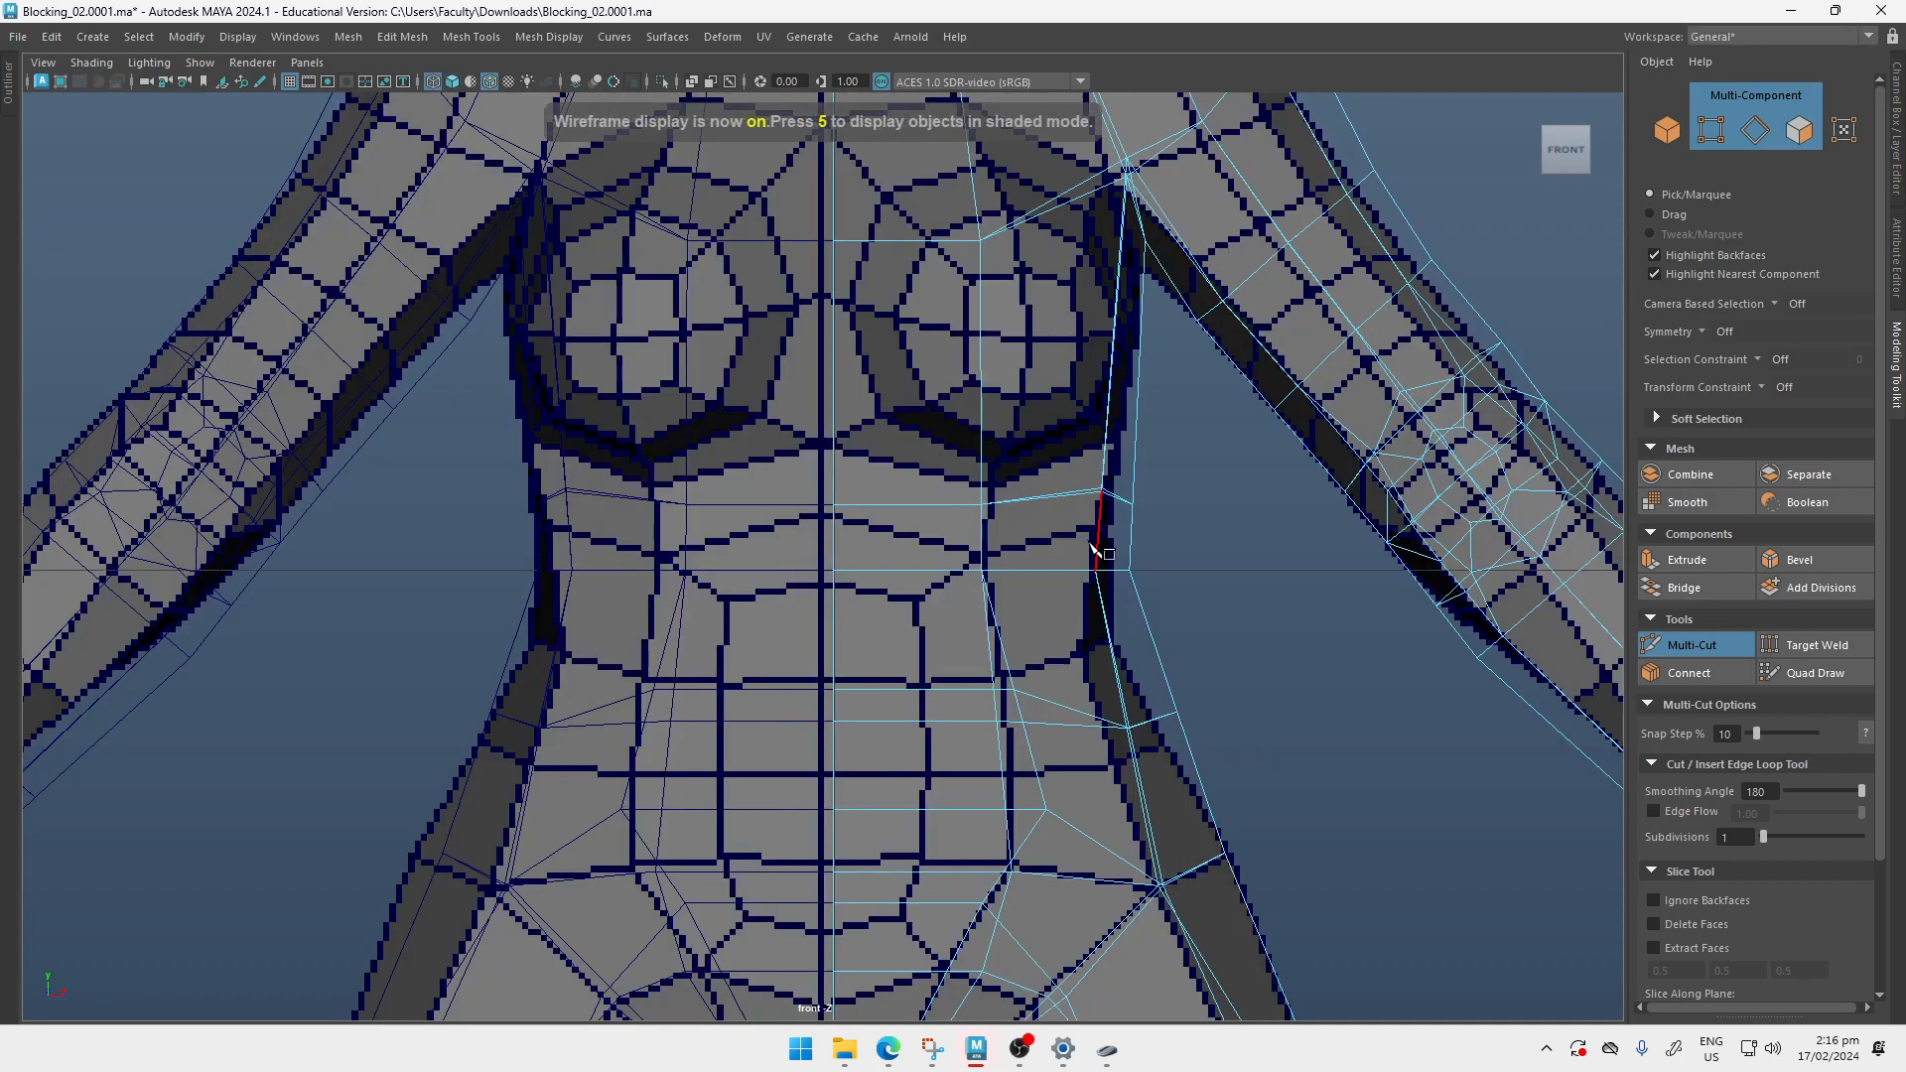
Step: Insert another torso edge loop above the upper waist loop, snapped at 80% of the edge
key(5)
click(834, 451)
click(981, 451)
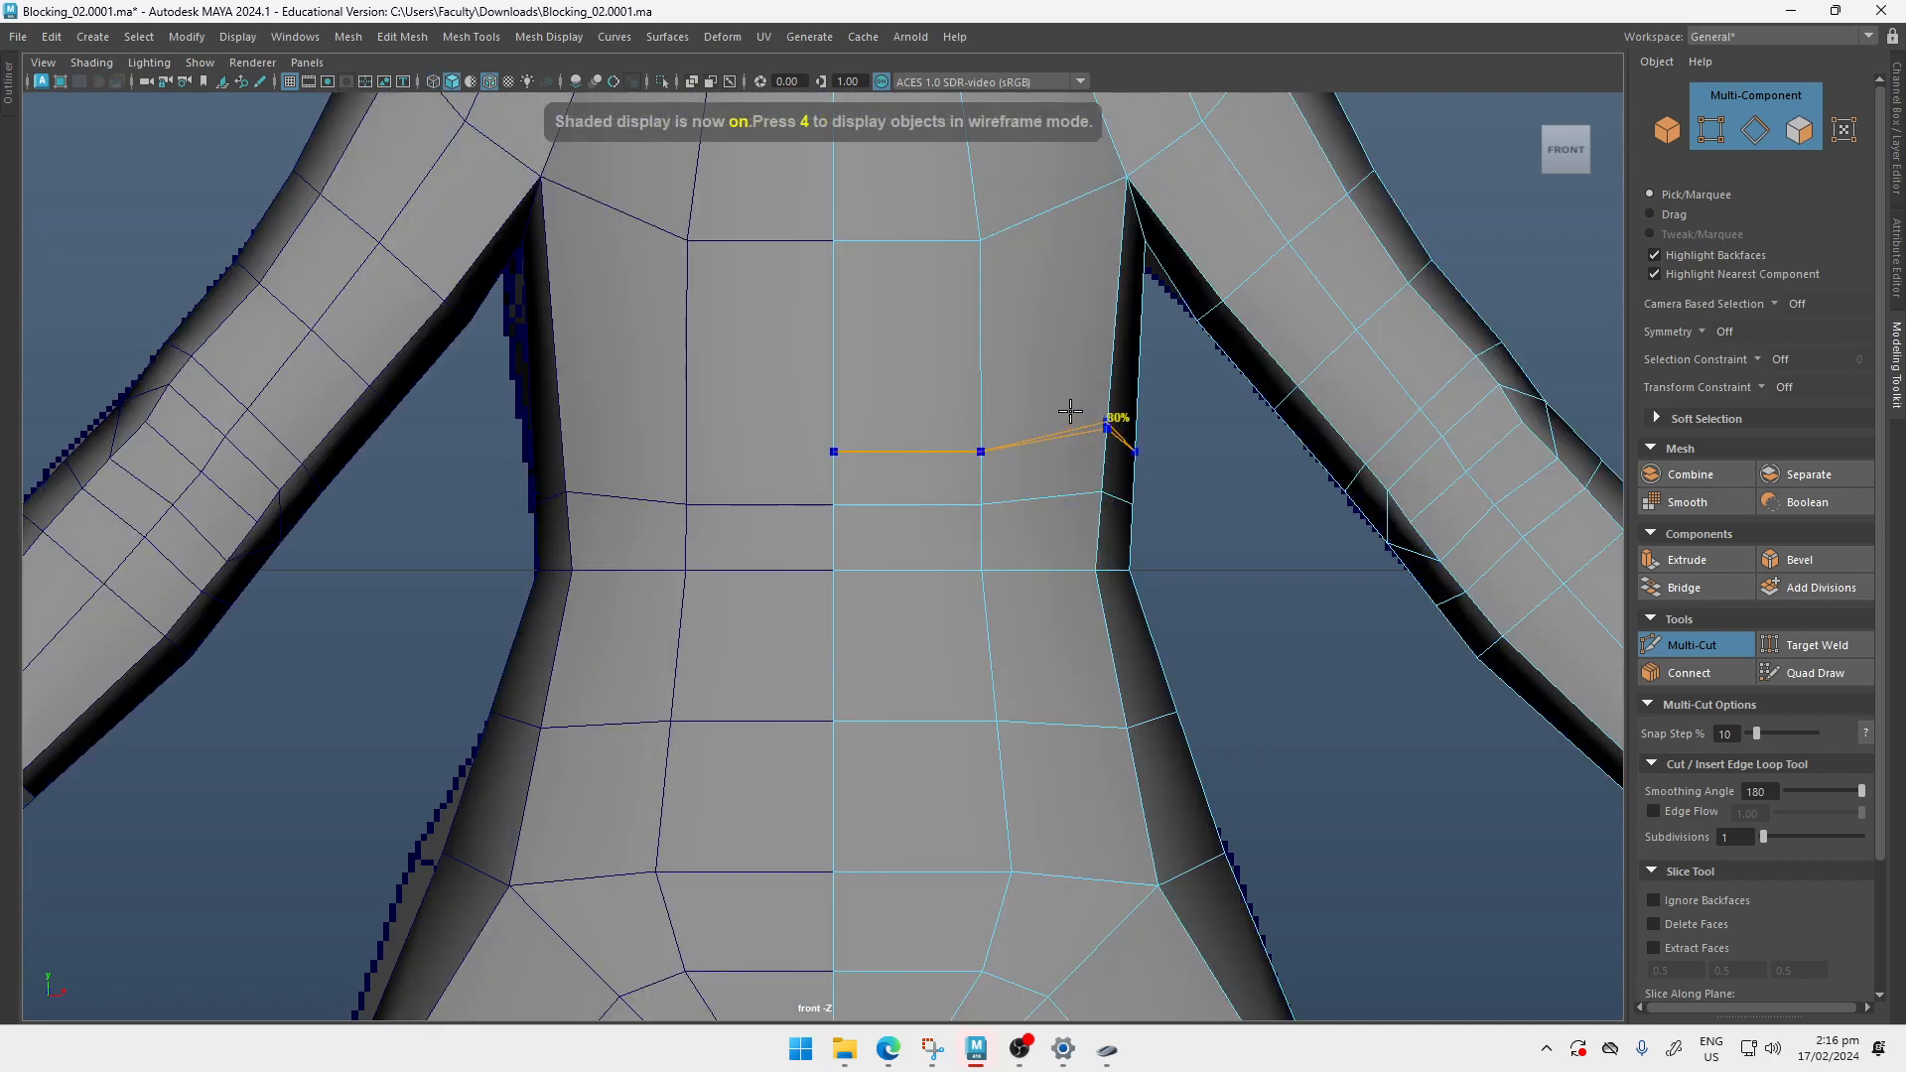
click(1070, 410)
key(Return)
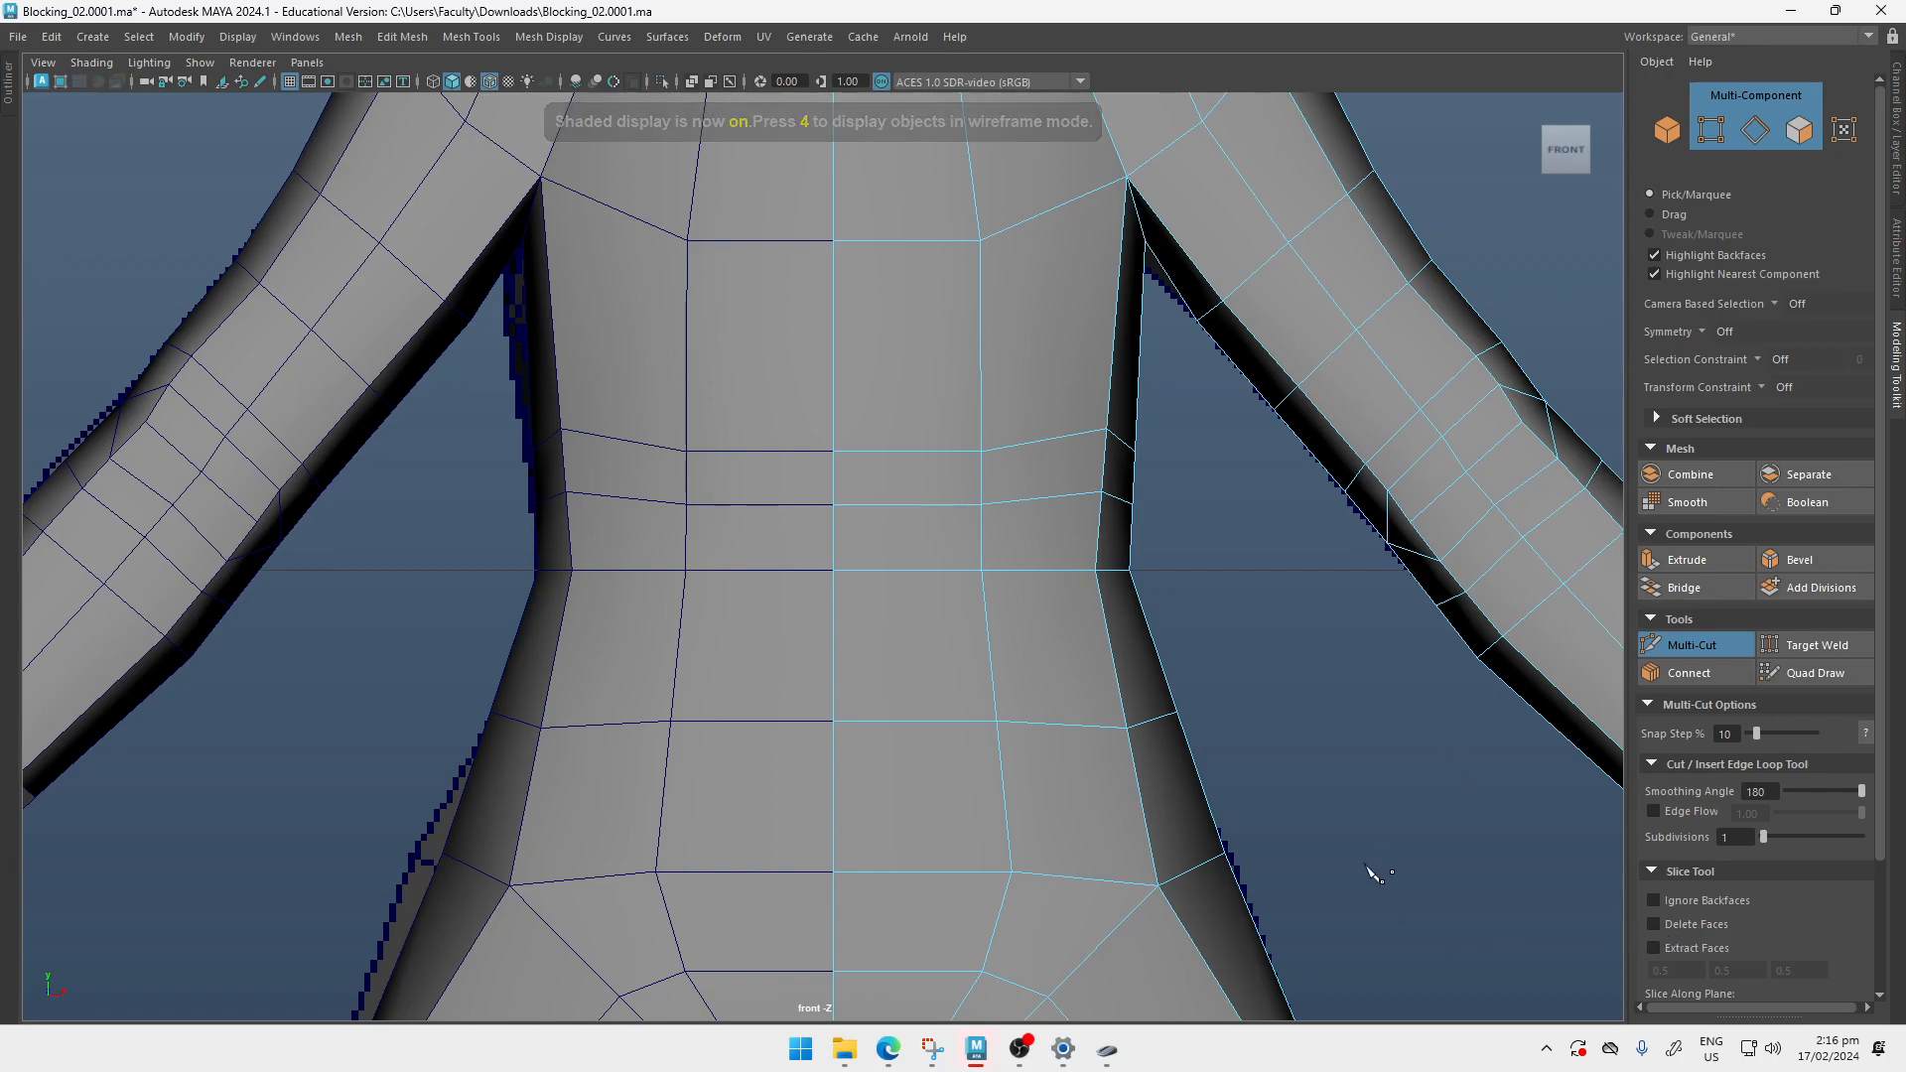
Step: Select the three new edge loops, two above the waist and one below it
key(q)
double_click(1050, 452)
shift+double_click(1051, 502)
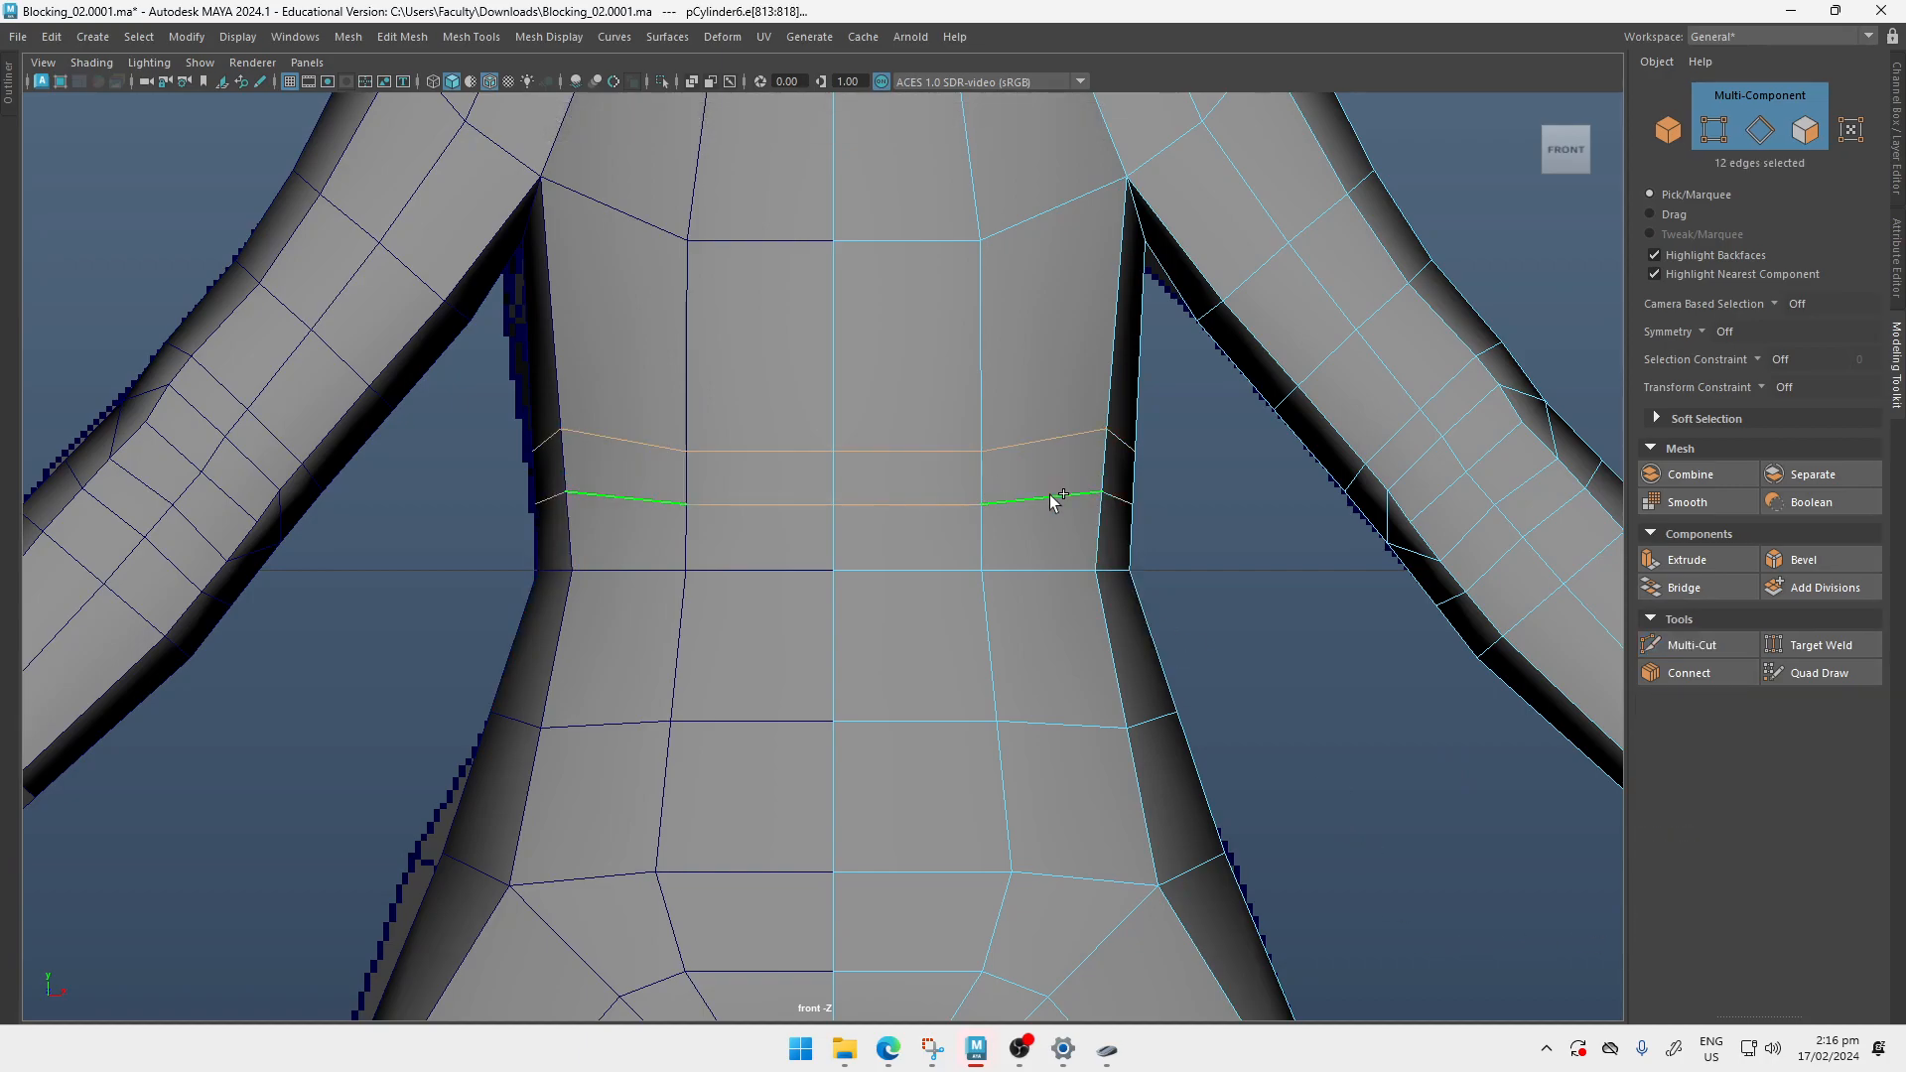
shift+double_click(1102, 723)
Step: Check the selected torso loops in smooth preview and return to the unsmoothed mesh
alt+middle_drag(1183, 546, 1187, 506)
key(3)
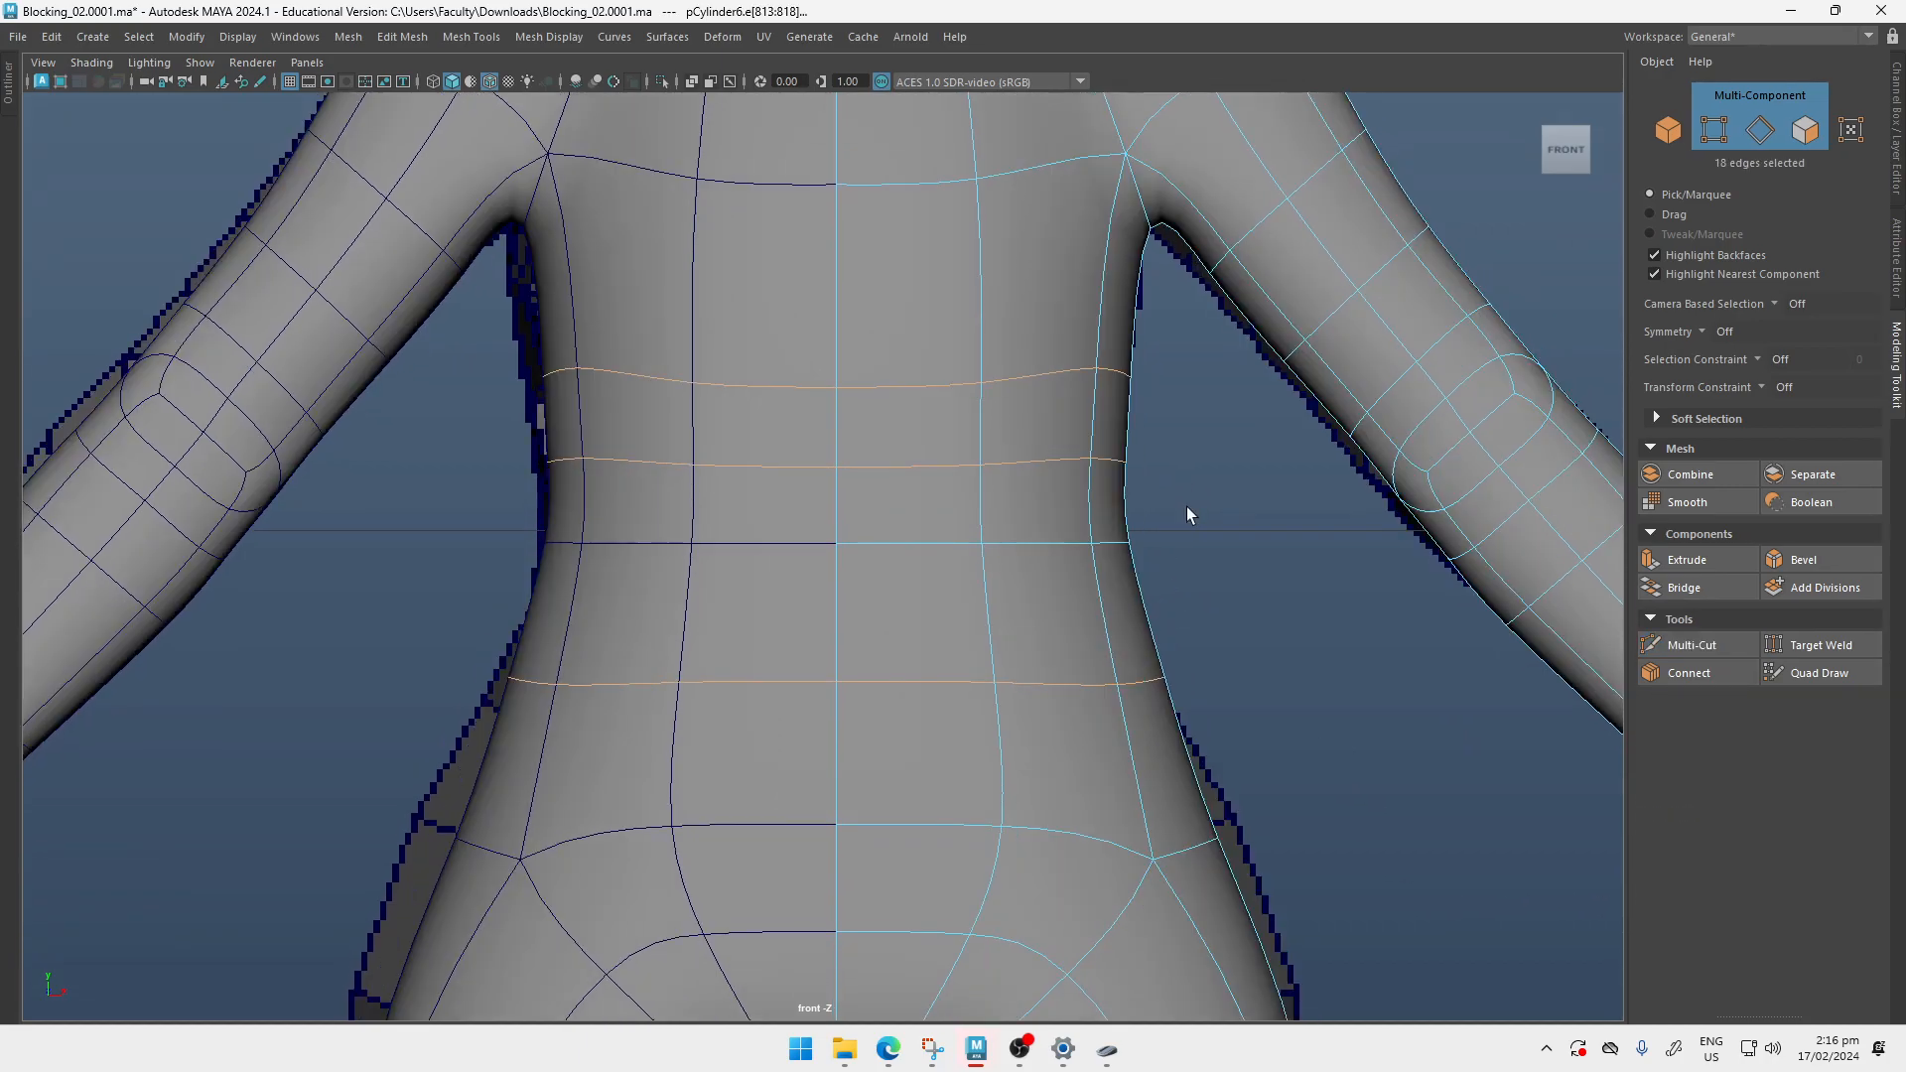
alt+drag(1161, 510, 1137, 514)
alt+middle_drag(1138, 512, 1135, 527)
alt+right_drag(1135, 527, 1213, 755)
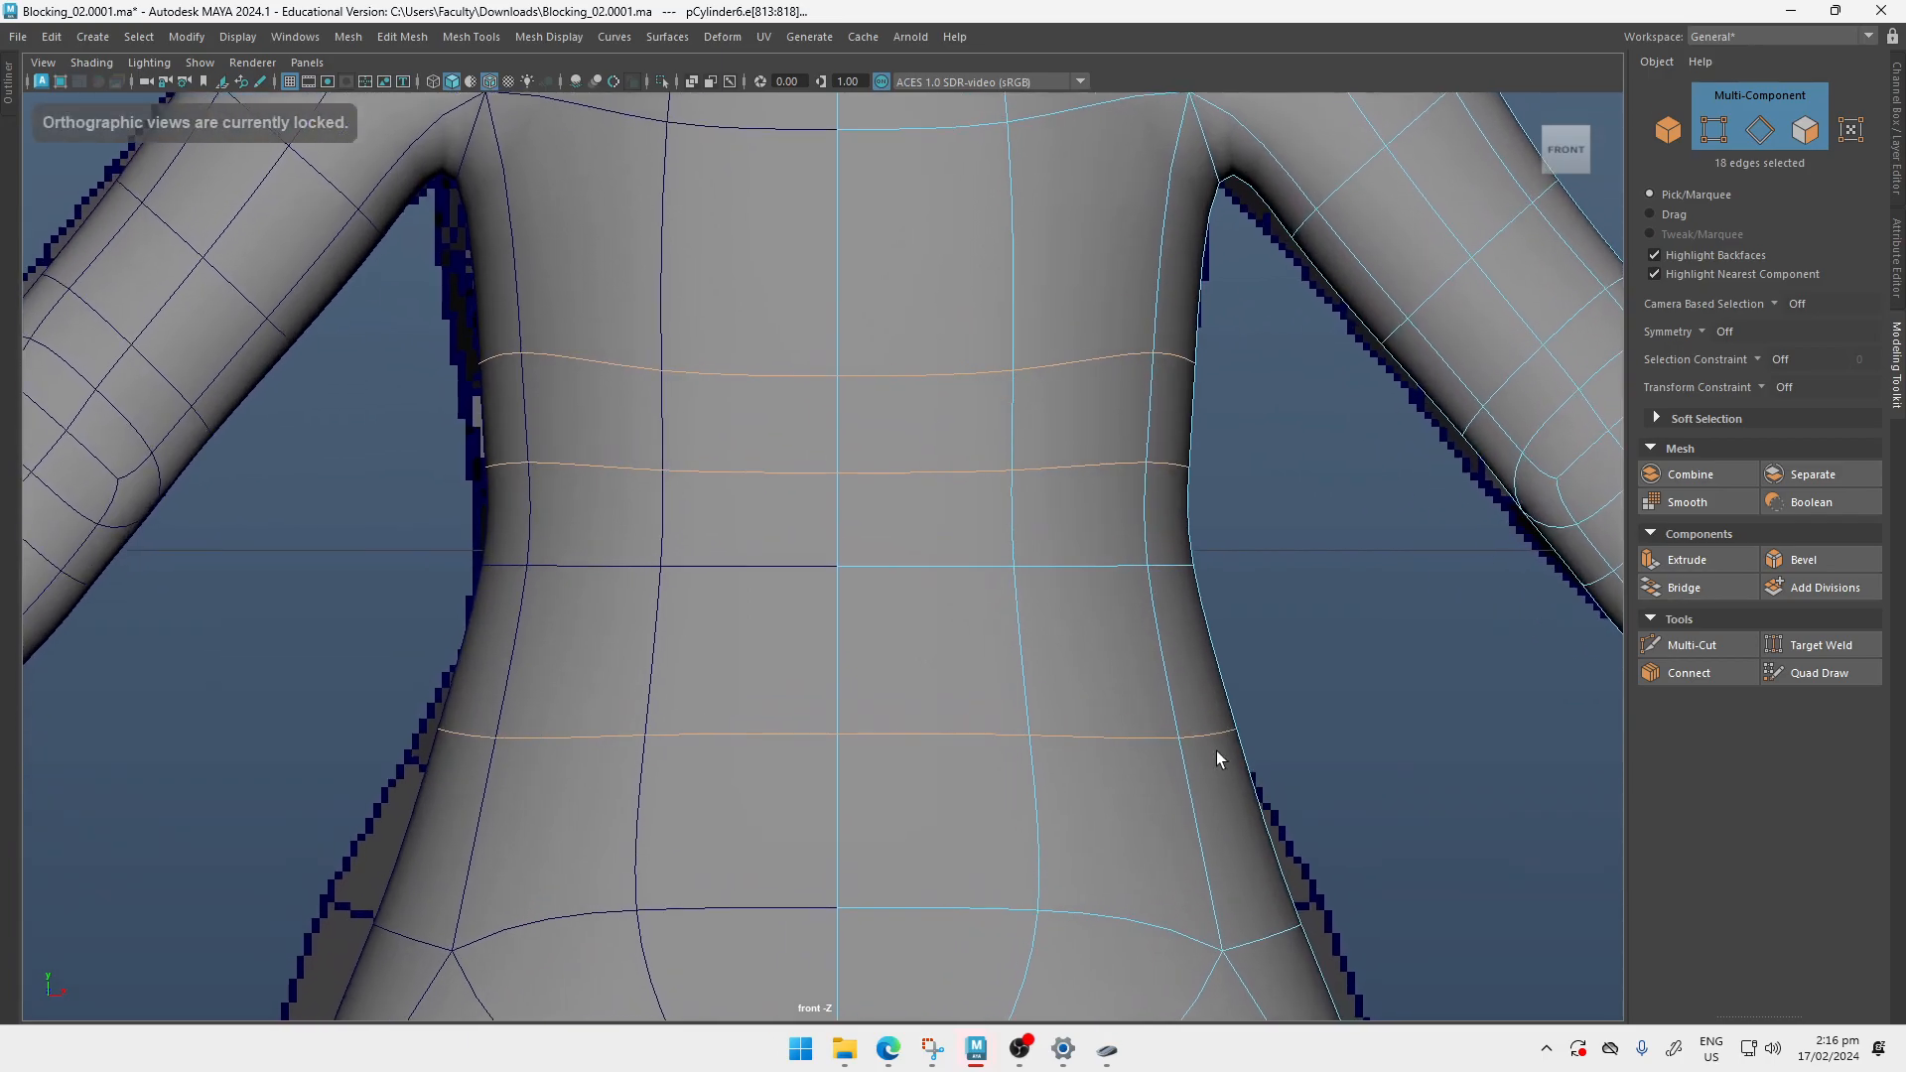
alt+middle_drag(1171, 567, 1158, 617)
key(1)
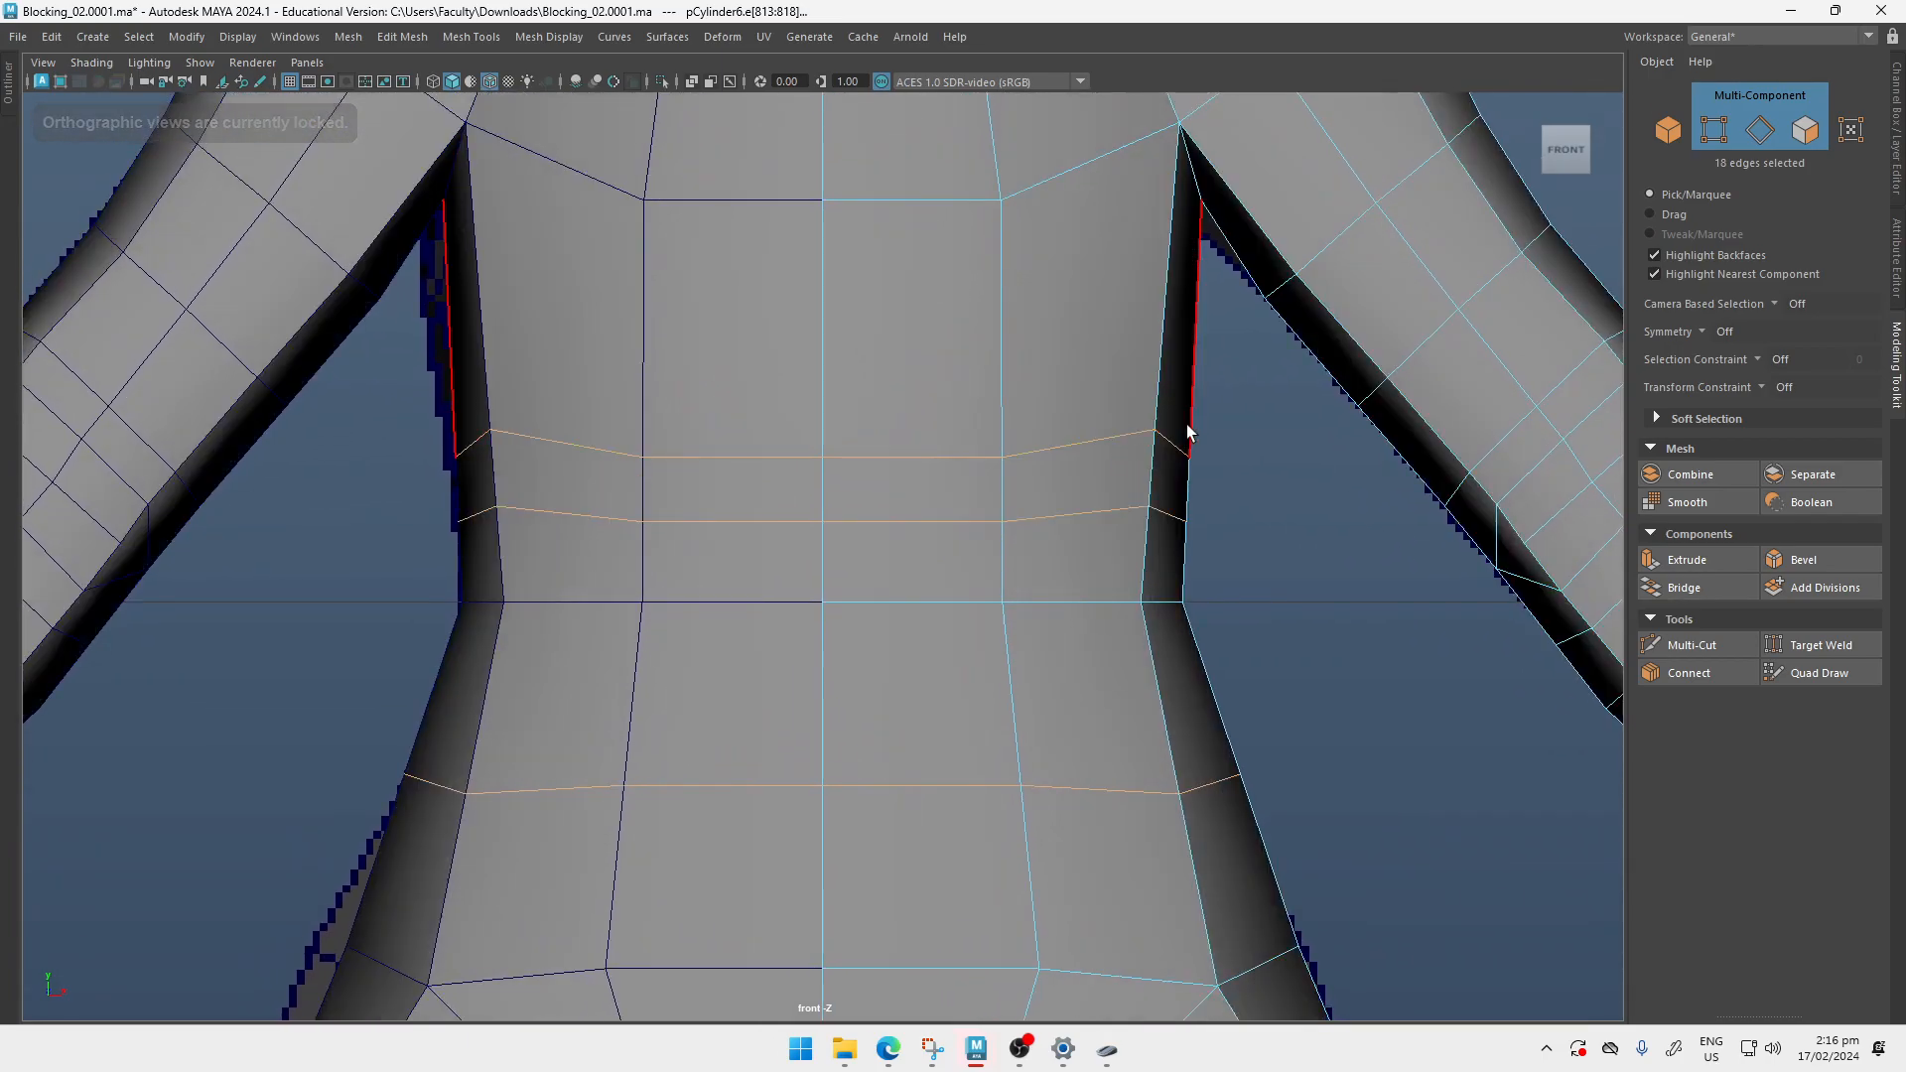
Step: Select only the existing waist edge loop
double_click(1058, 603)
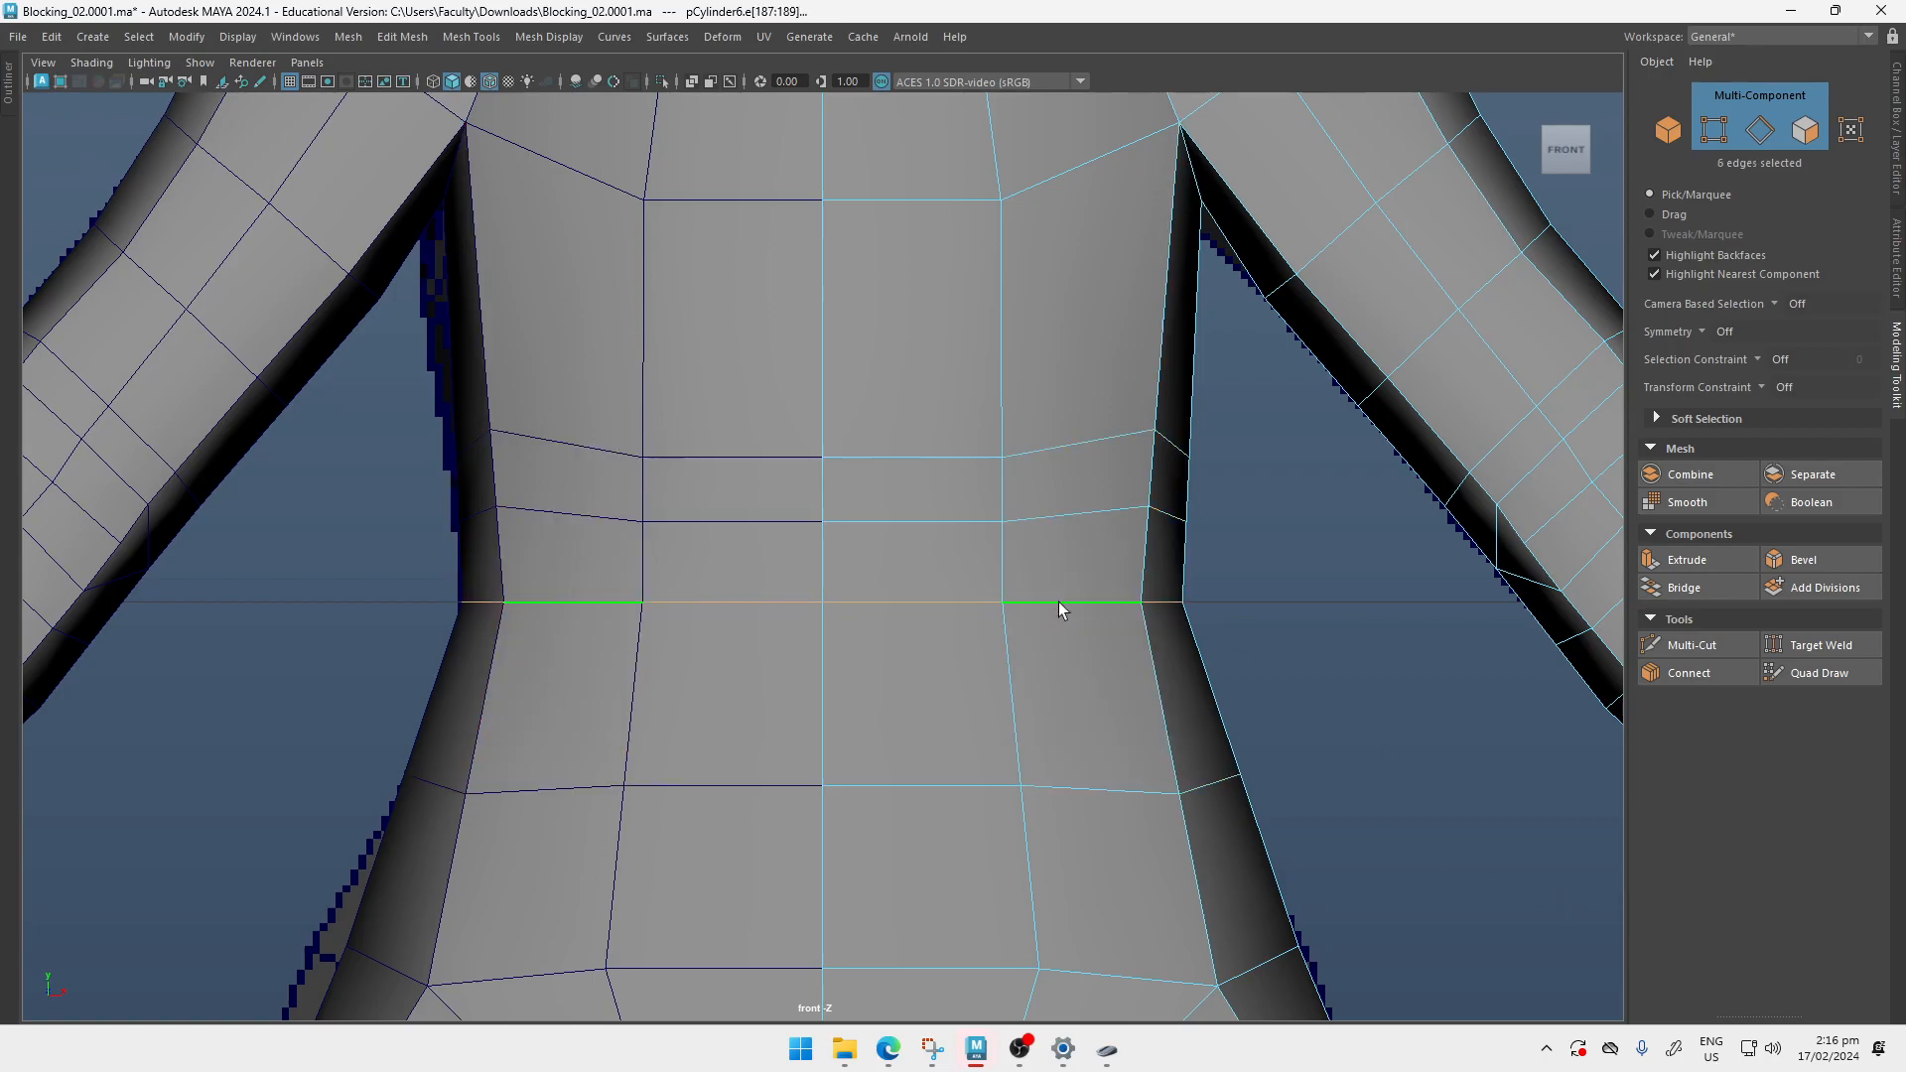
alt+middle_drag(1080, 597, 1009, 623)
alt+right_drag(943, 754, 1078, 848)
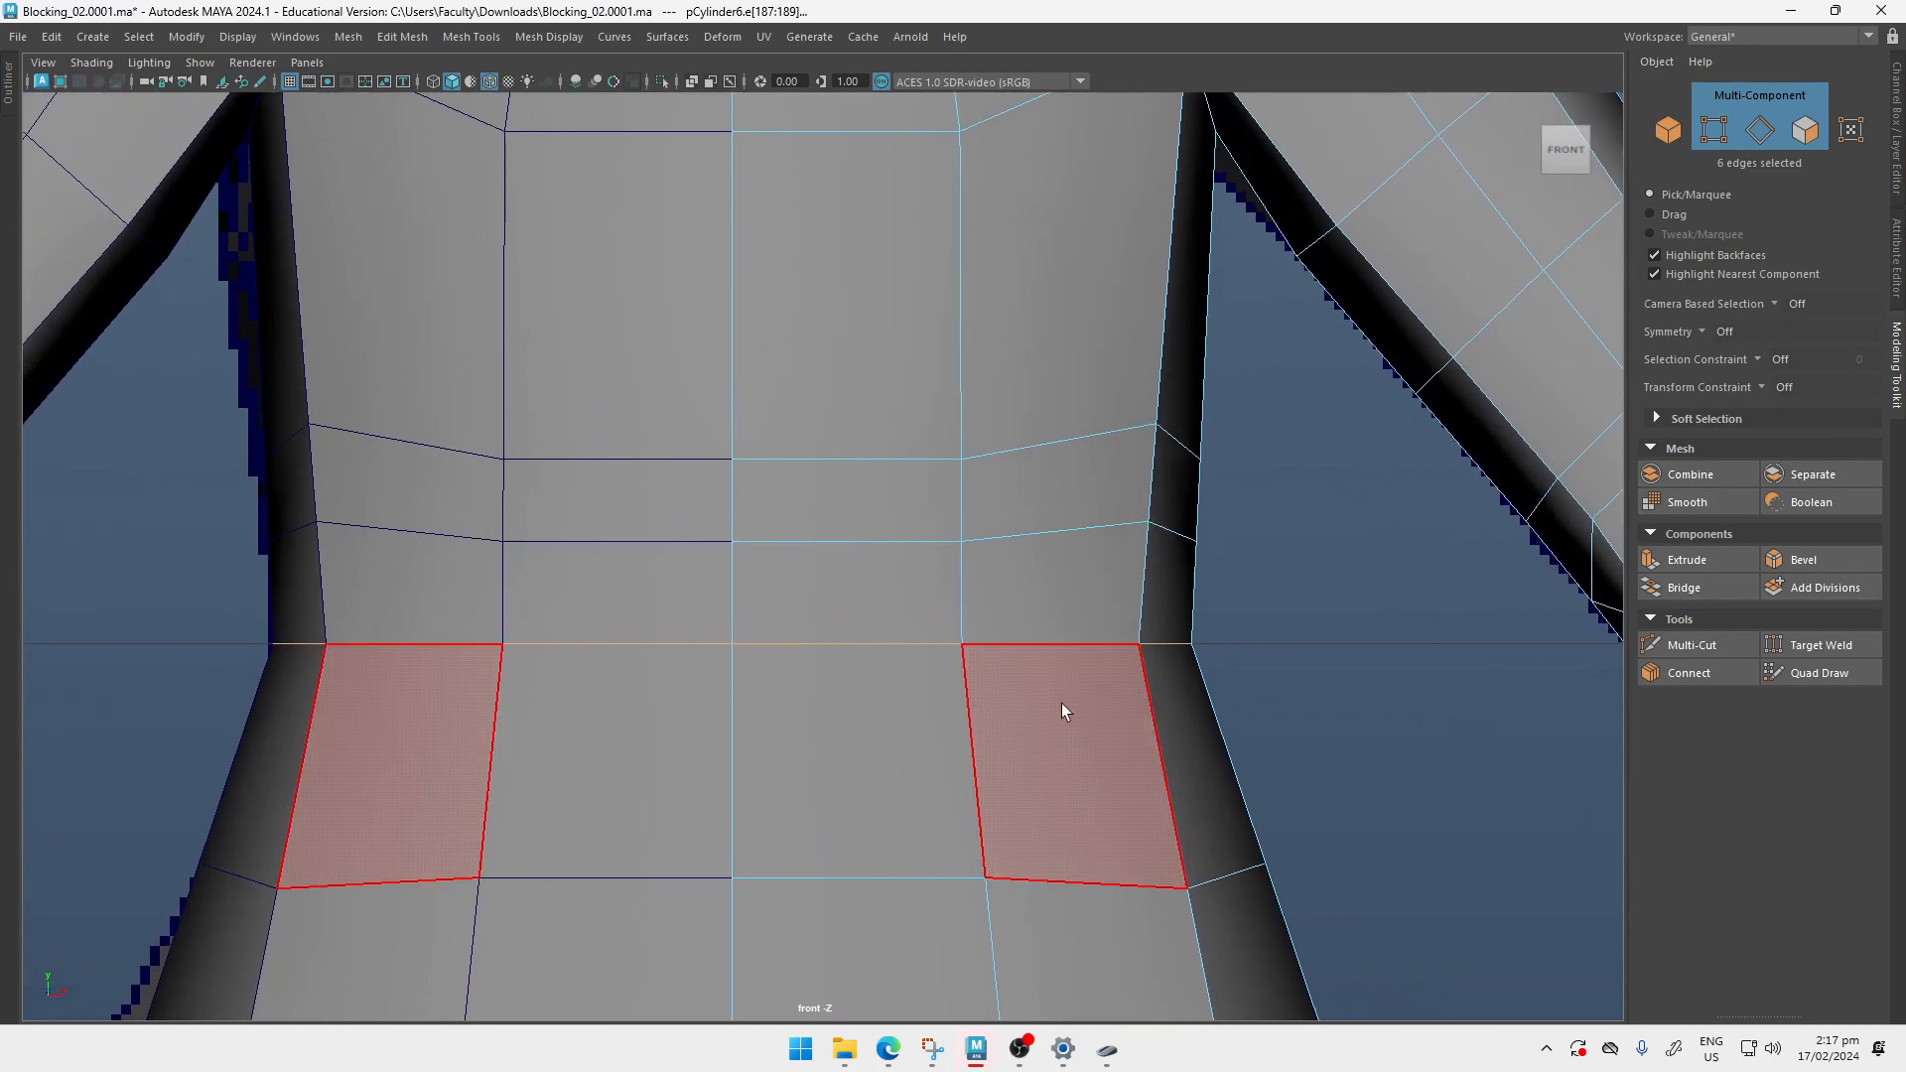
Step: Reselect the two edge loops above the waist and the one below it in edge selection
right_drag(933, 467, 1093, 373)
alt+middle_drag(1046, 355, 1068, 307)
click(1044, 405)
double_click(1045, 405)
shift+double_click(1076, 495)
alt+middle_drag(1088, 629, 1110, 486)
shift+double_click(1160, 686)
Step: Inspect the reselected loops in smooth preview, restore the unsmoothed mesh and switch to the perspective view
key(3)
alt+middle_drag(1125, 585, 1082, 515)
key(1)
key(space)
alt+middle_drag(1350, 305, 1254, 367)
key(space)
Step: Examine the edge flow of the abdomen, waist and hips on the front reference image
scroll(1380, 521, up, 3)
alt+middle_drag(1380, 521, 955, 551)
scroll(1112, 515, up, 3)
alt+middle_drag(1278, 438, 1022, 586)
alt+drag(1032, 562, 1138, 544)
alt+middle_drag(1122, 586, 1084, 455)
scroll(676, 578, down, 4)
alt+middle_drag(695, 606, 854, 541)
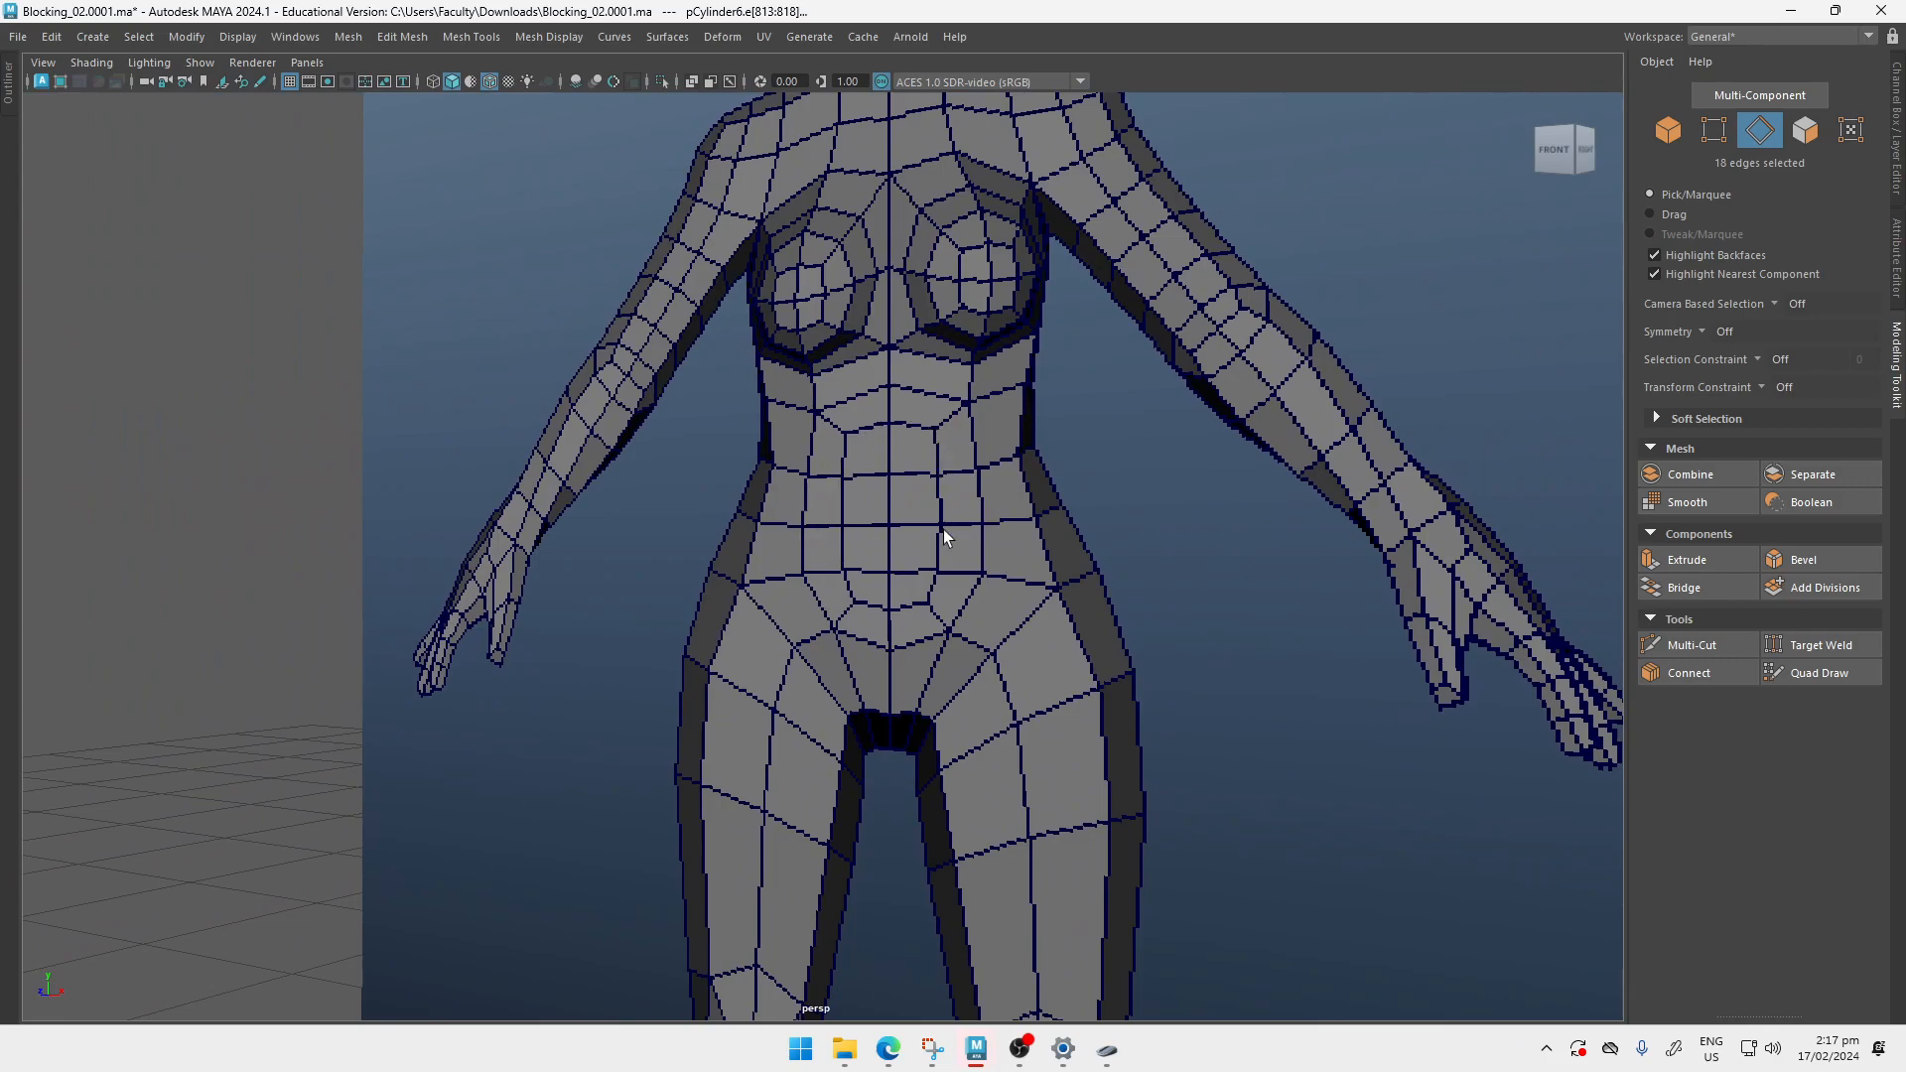
scroll(895, 594, down, 4)
scroll(926, 523, up, 4)
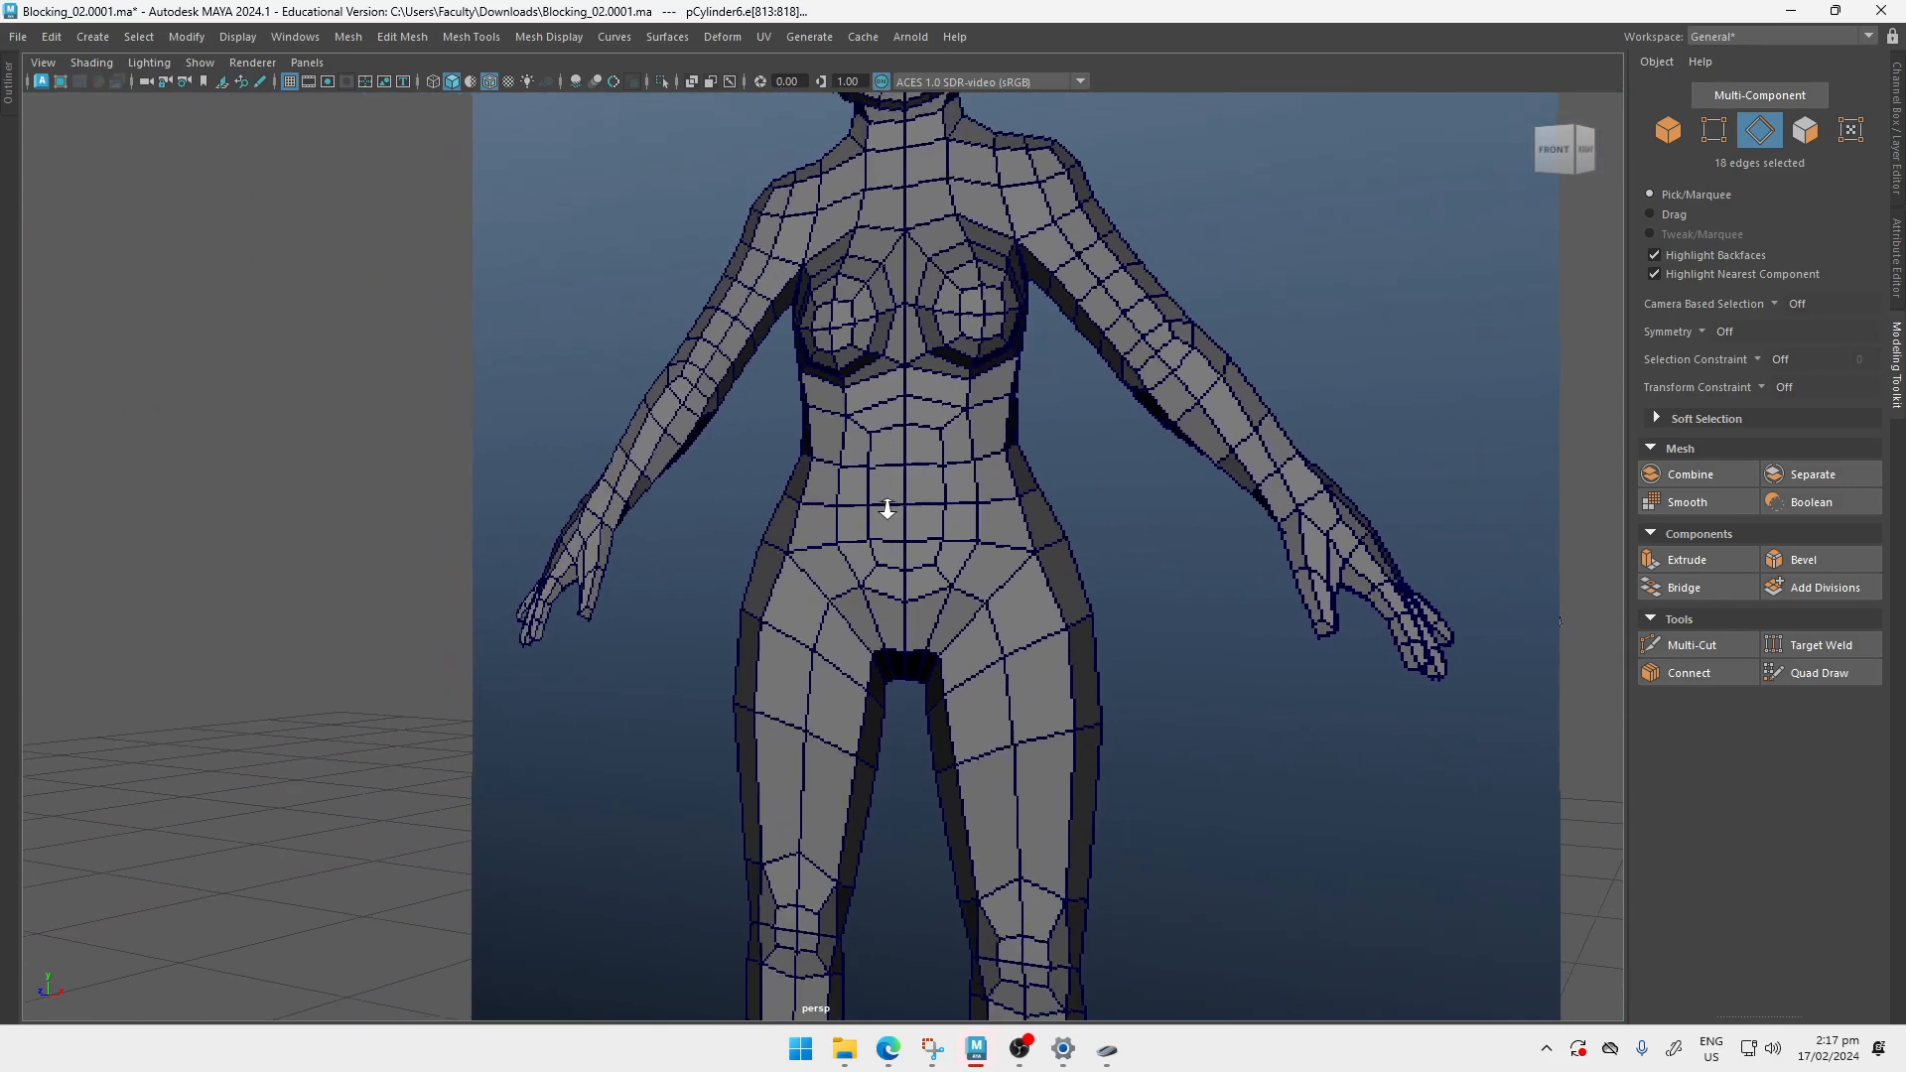
scroll(1033, 596, up, 4)
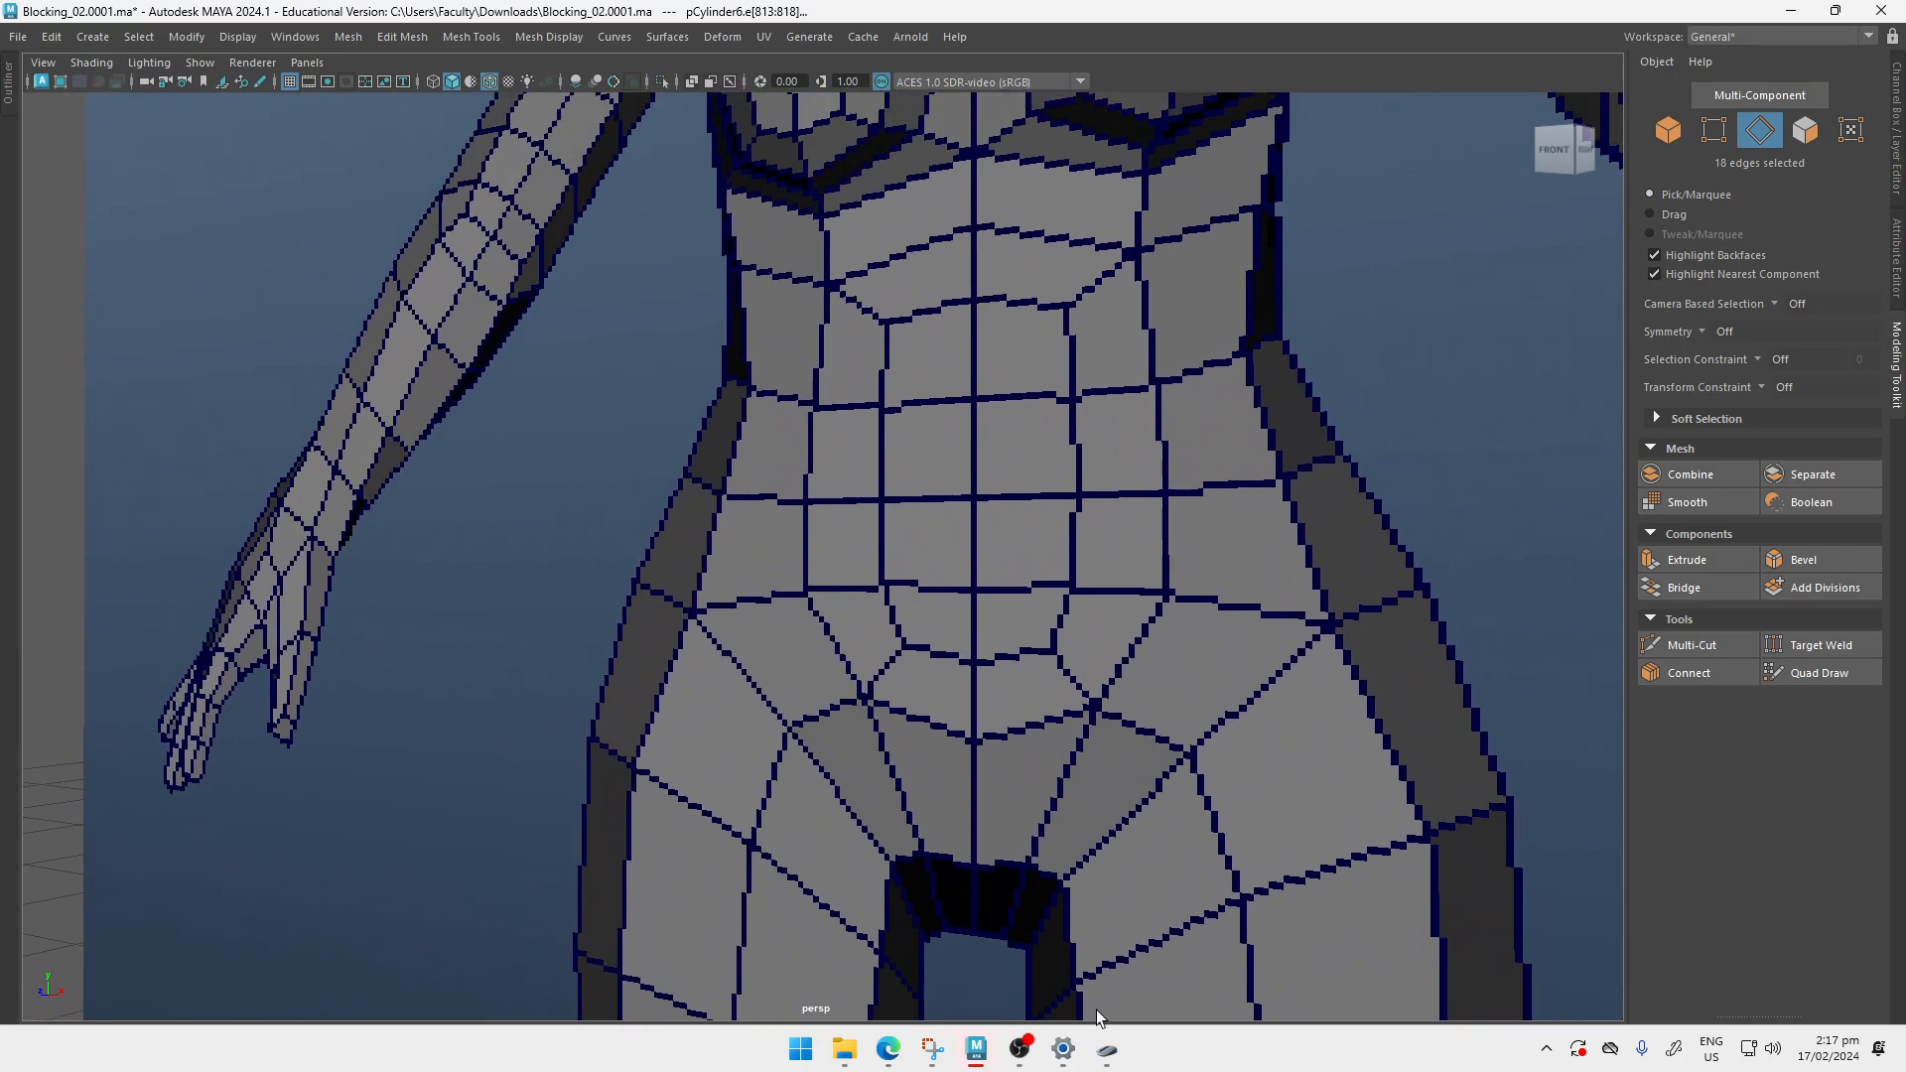
Step: Capture the front reference's abdomen, waist and hip topology as a new image in Snipping Tool
key(super+shift+s)
drag(672, 153, 1385, 947)
click(932, 1049)
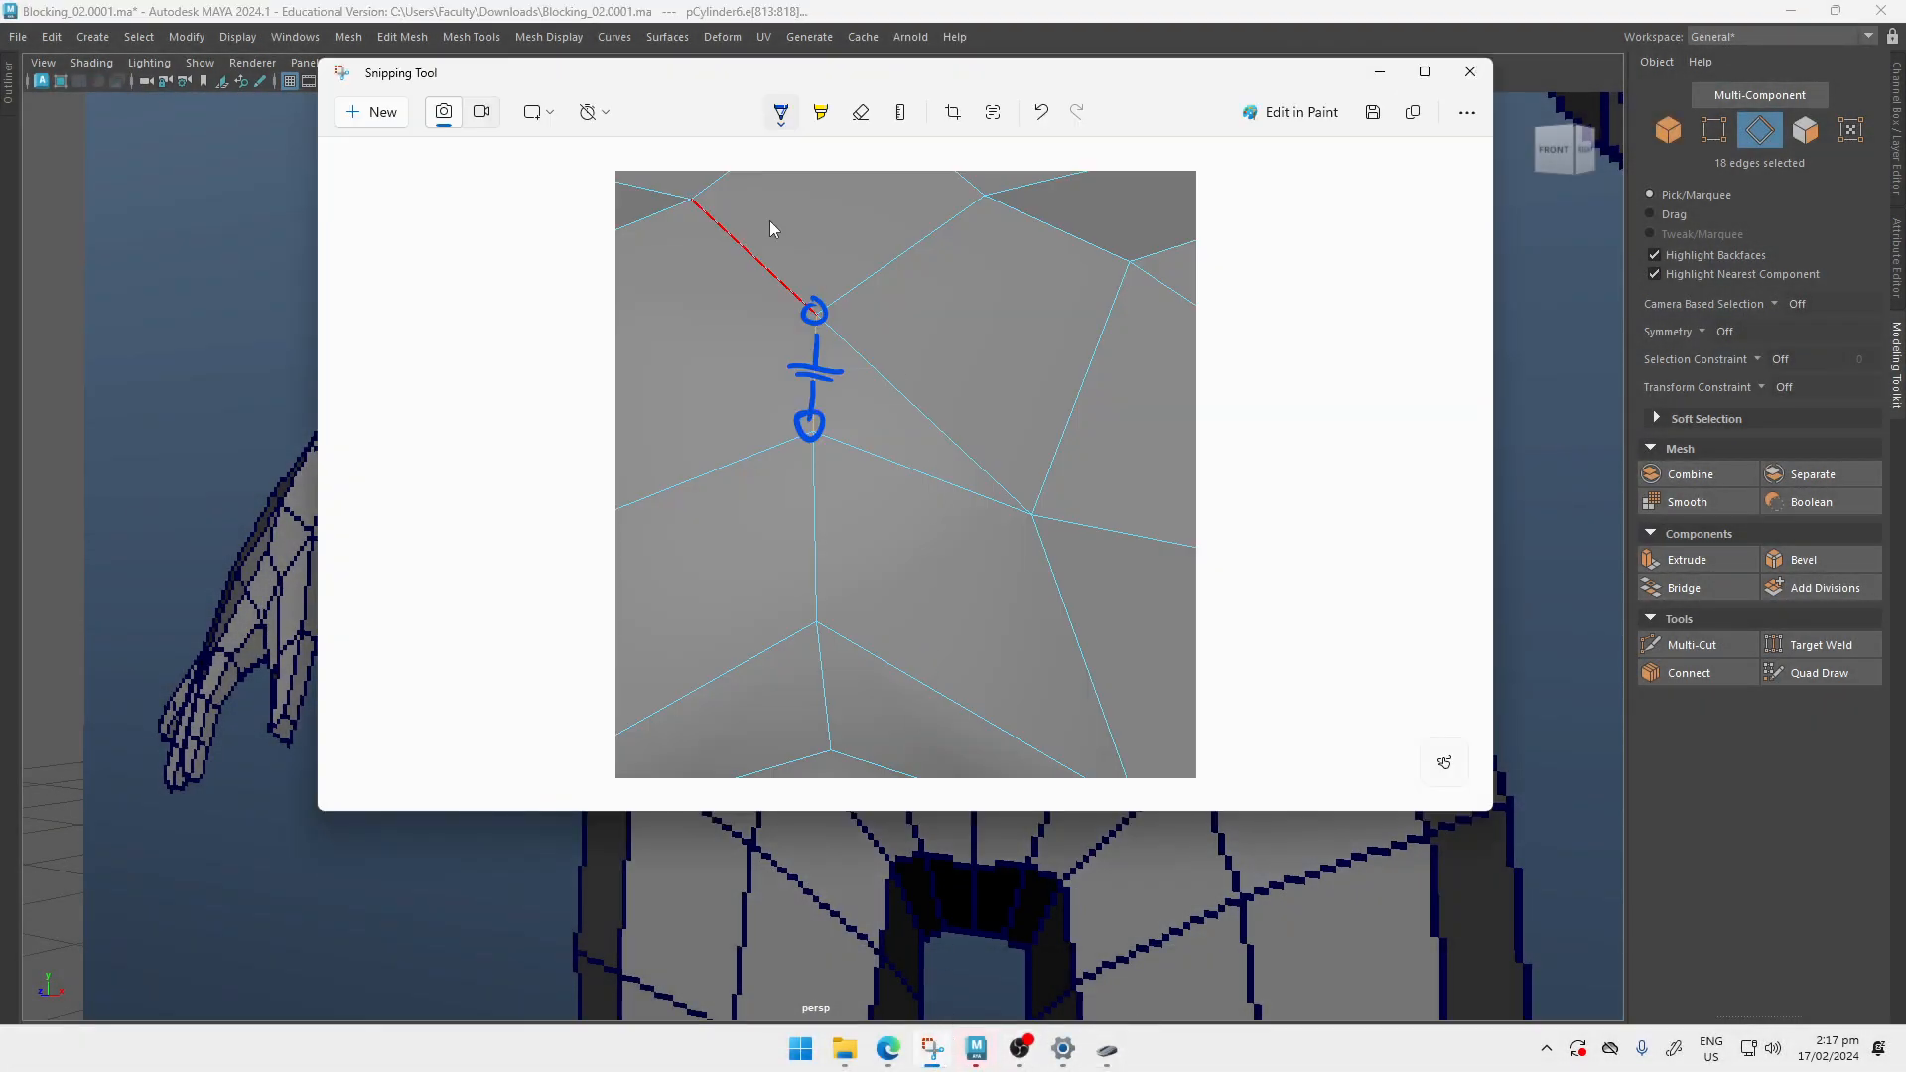
click(370, 112)
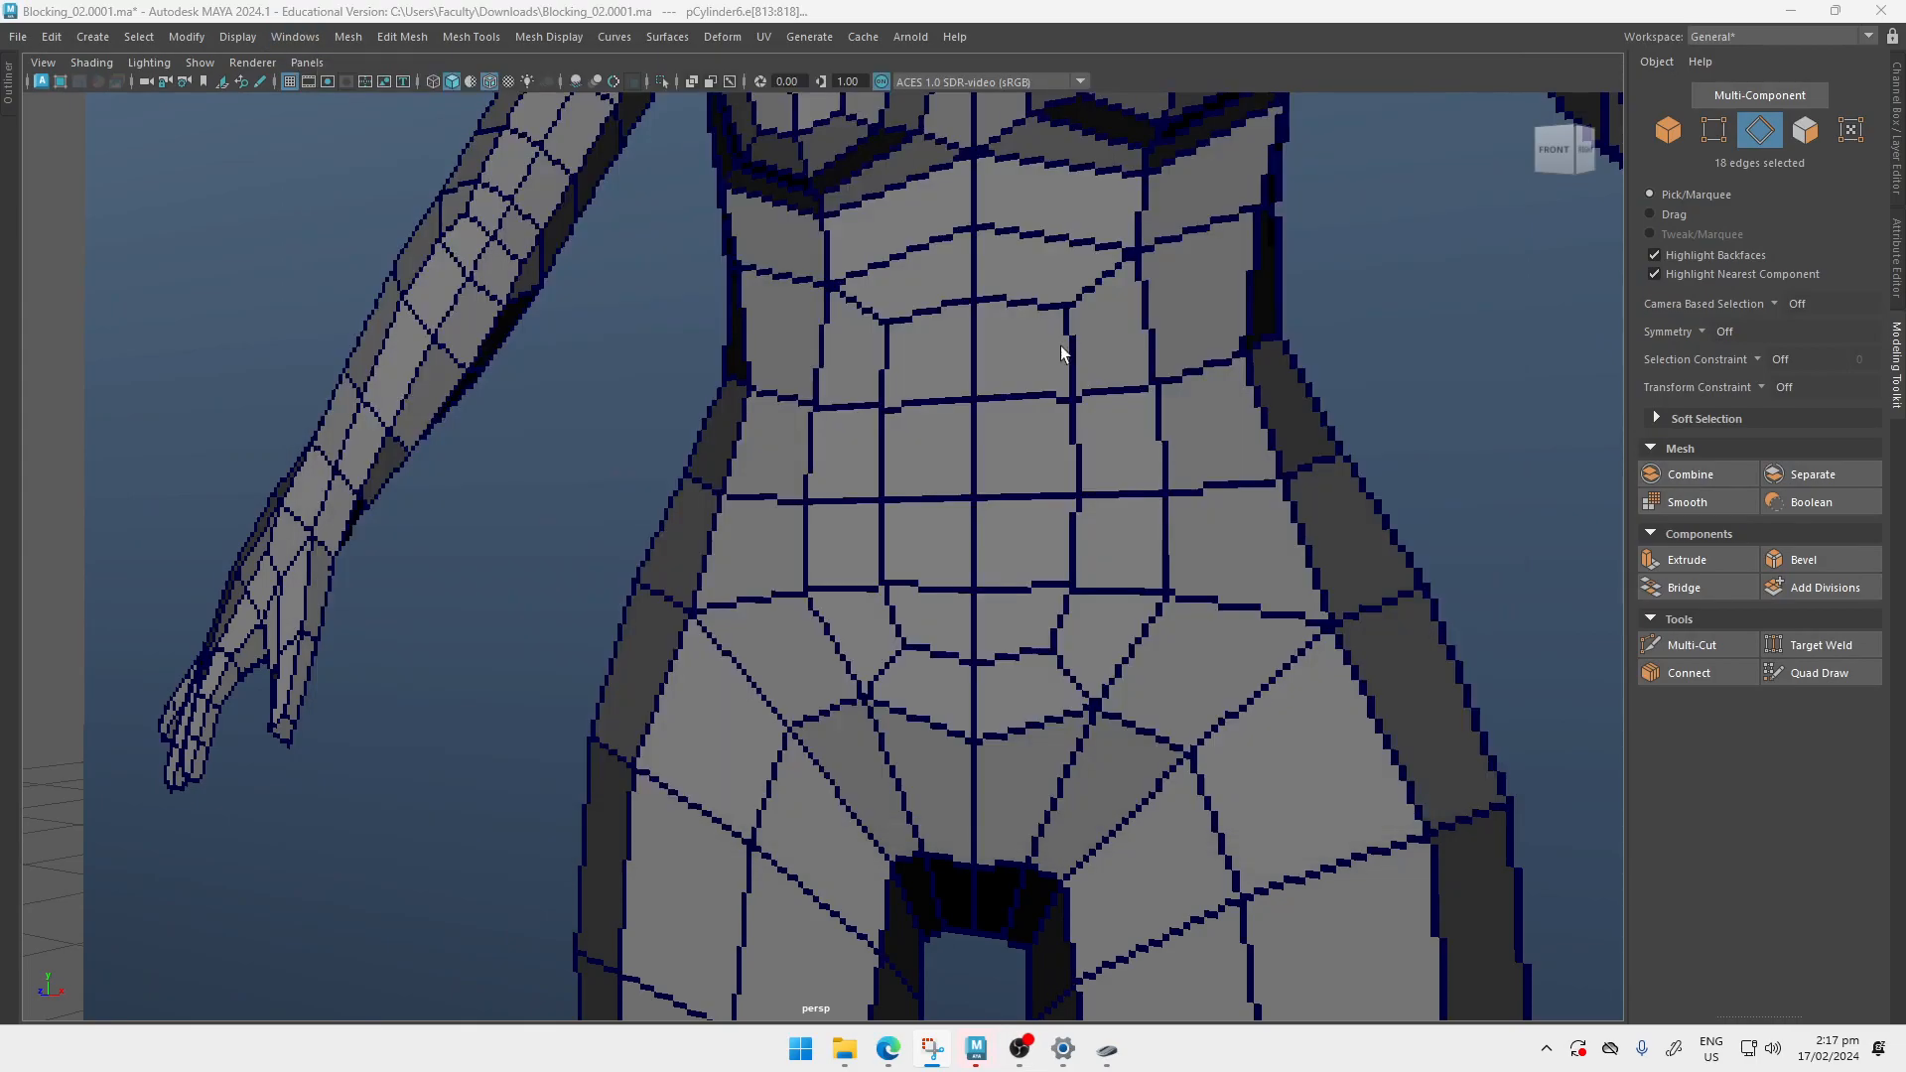
drag(717, 162, 1345, 879)
key(alt+Tab)
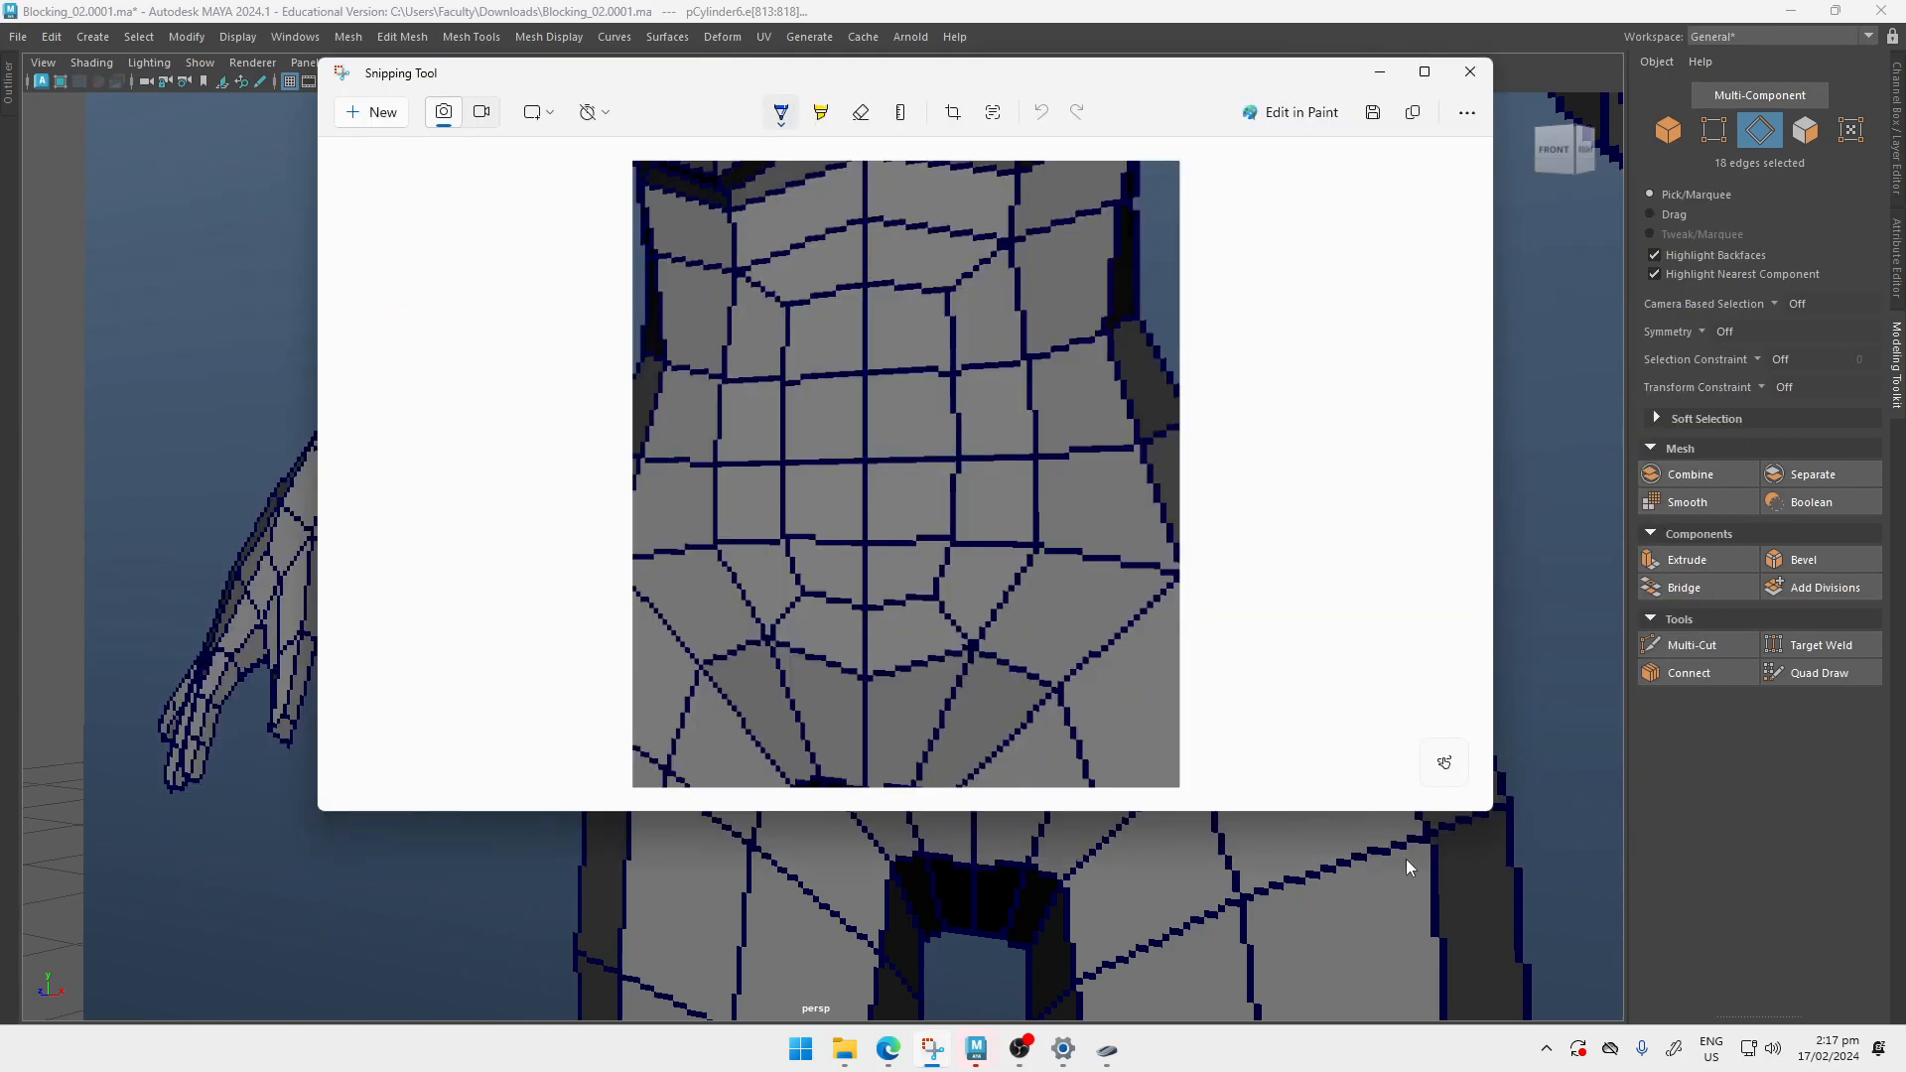
Step: Sketch the curved face loop around one side of the abdomen on the snip, and undo the strokes
mouse_move(907, 241)
mouse_down()
mouse_move(986, 356)
mouse_move(929, 563)
mouse_up()
key(ctrl+z)
mouse_move(898, 234)
mouse_down()
mouse_move(967, 266)
mouse_move(978, 581)
mouse_move(928, 643)
mouse_up()
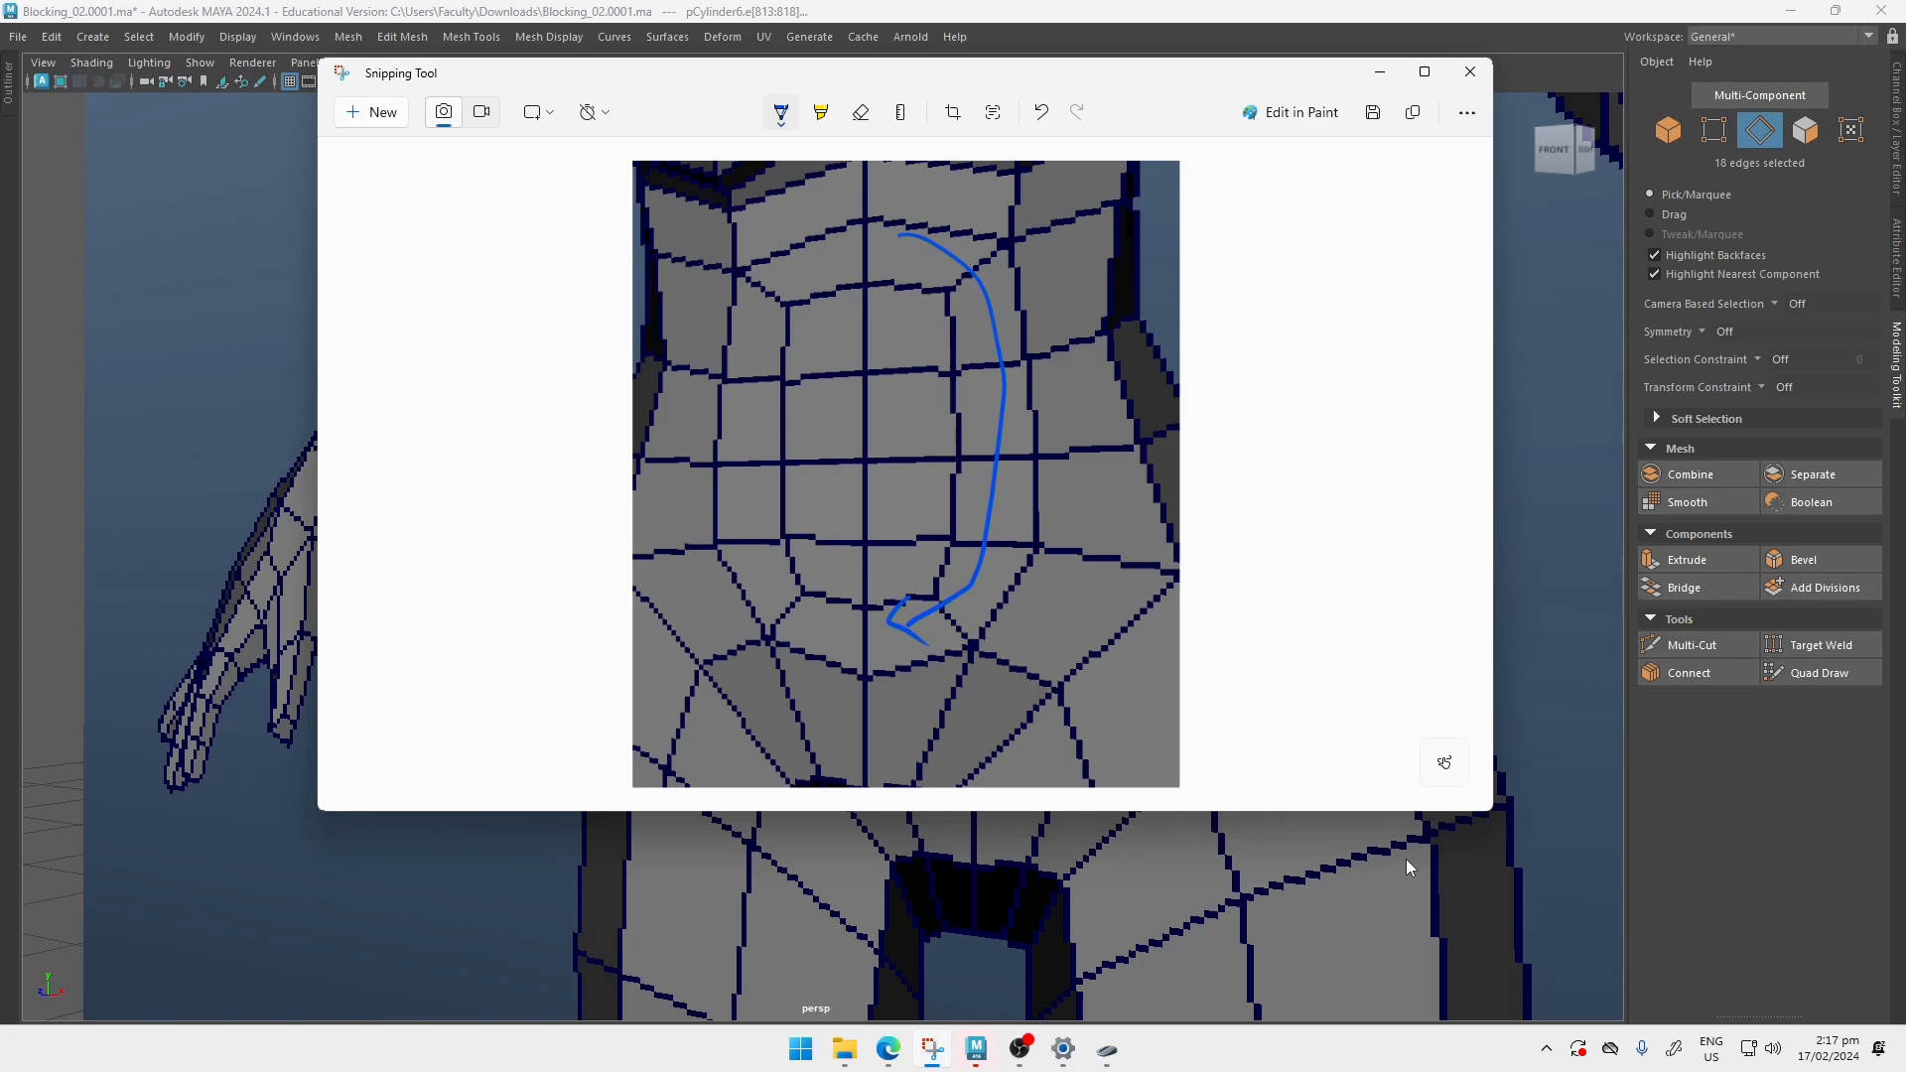
key(ctrl+z)
key(ctrl+z)
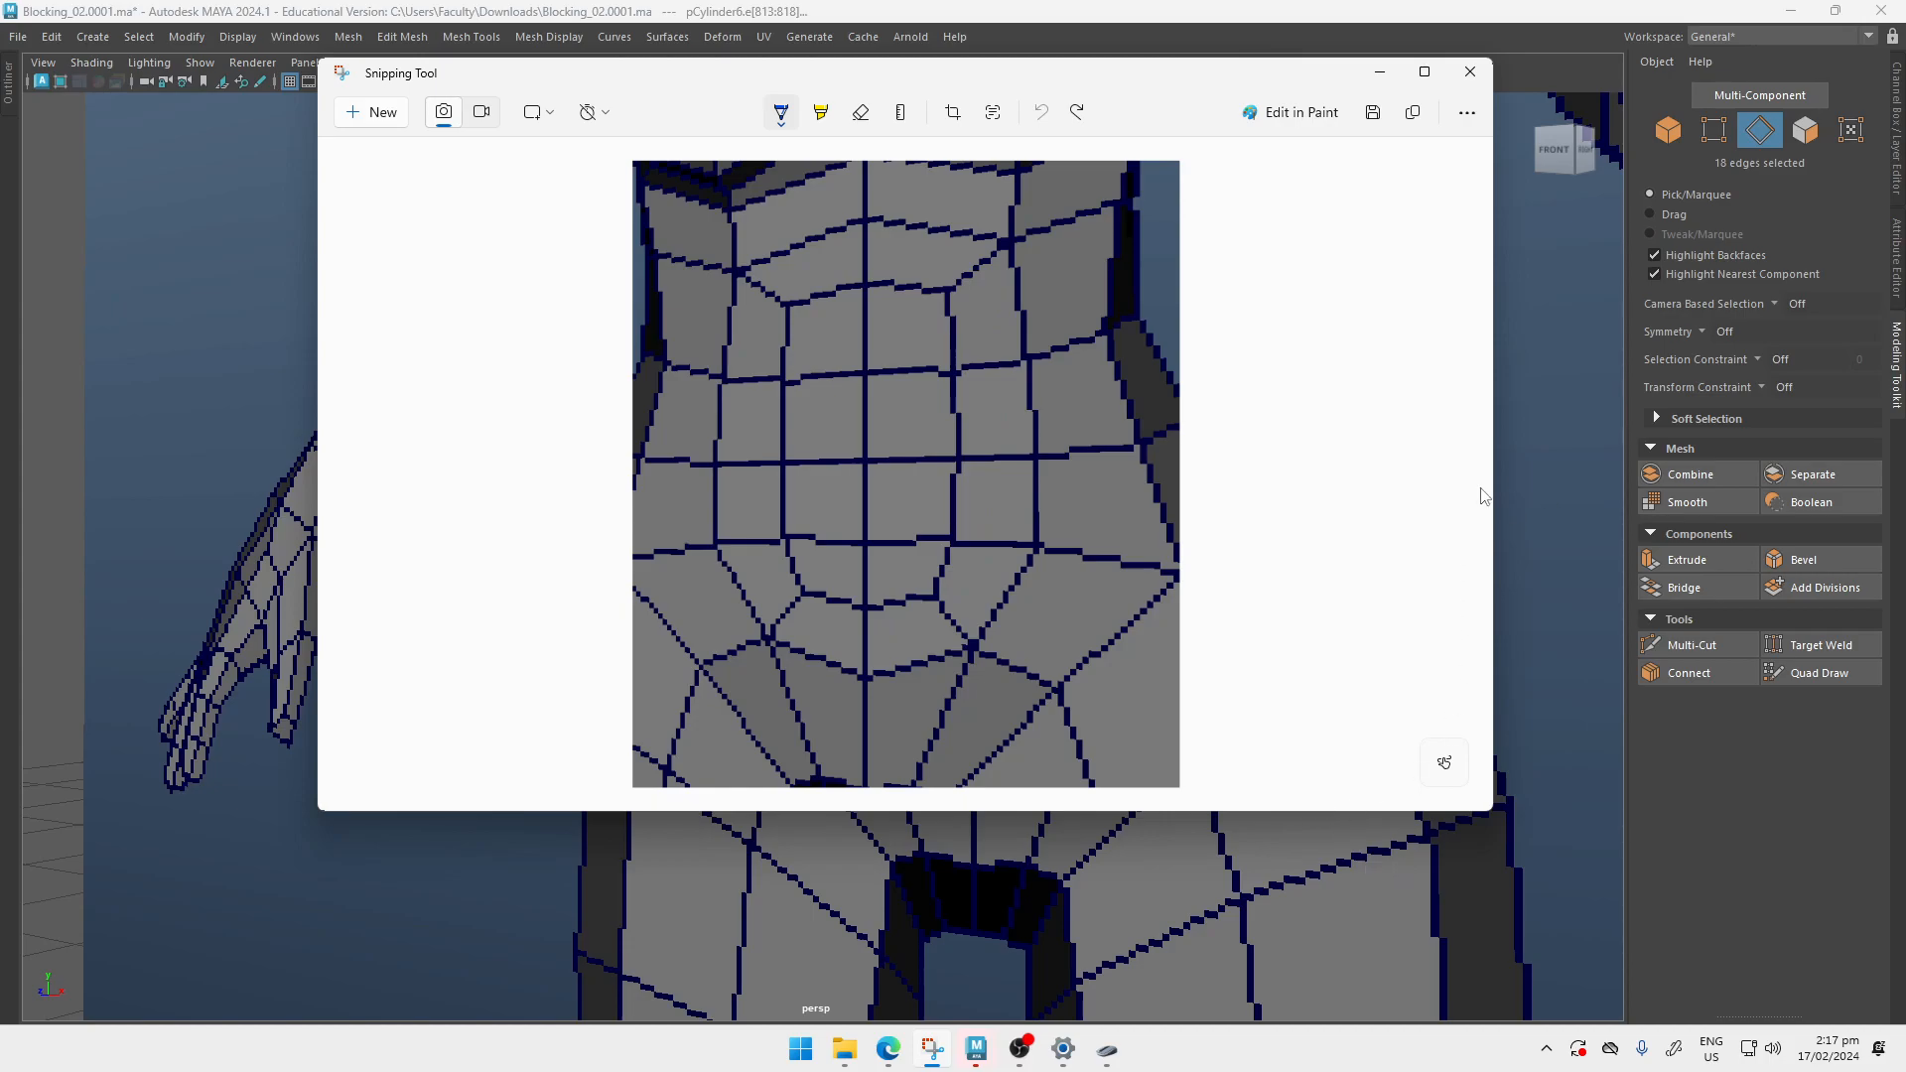
Step: Mark the abdomen loop's corner edges and inner faces on the snip in blue, and return to Maya
key(alt+Tab)
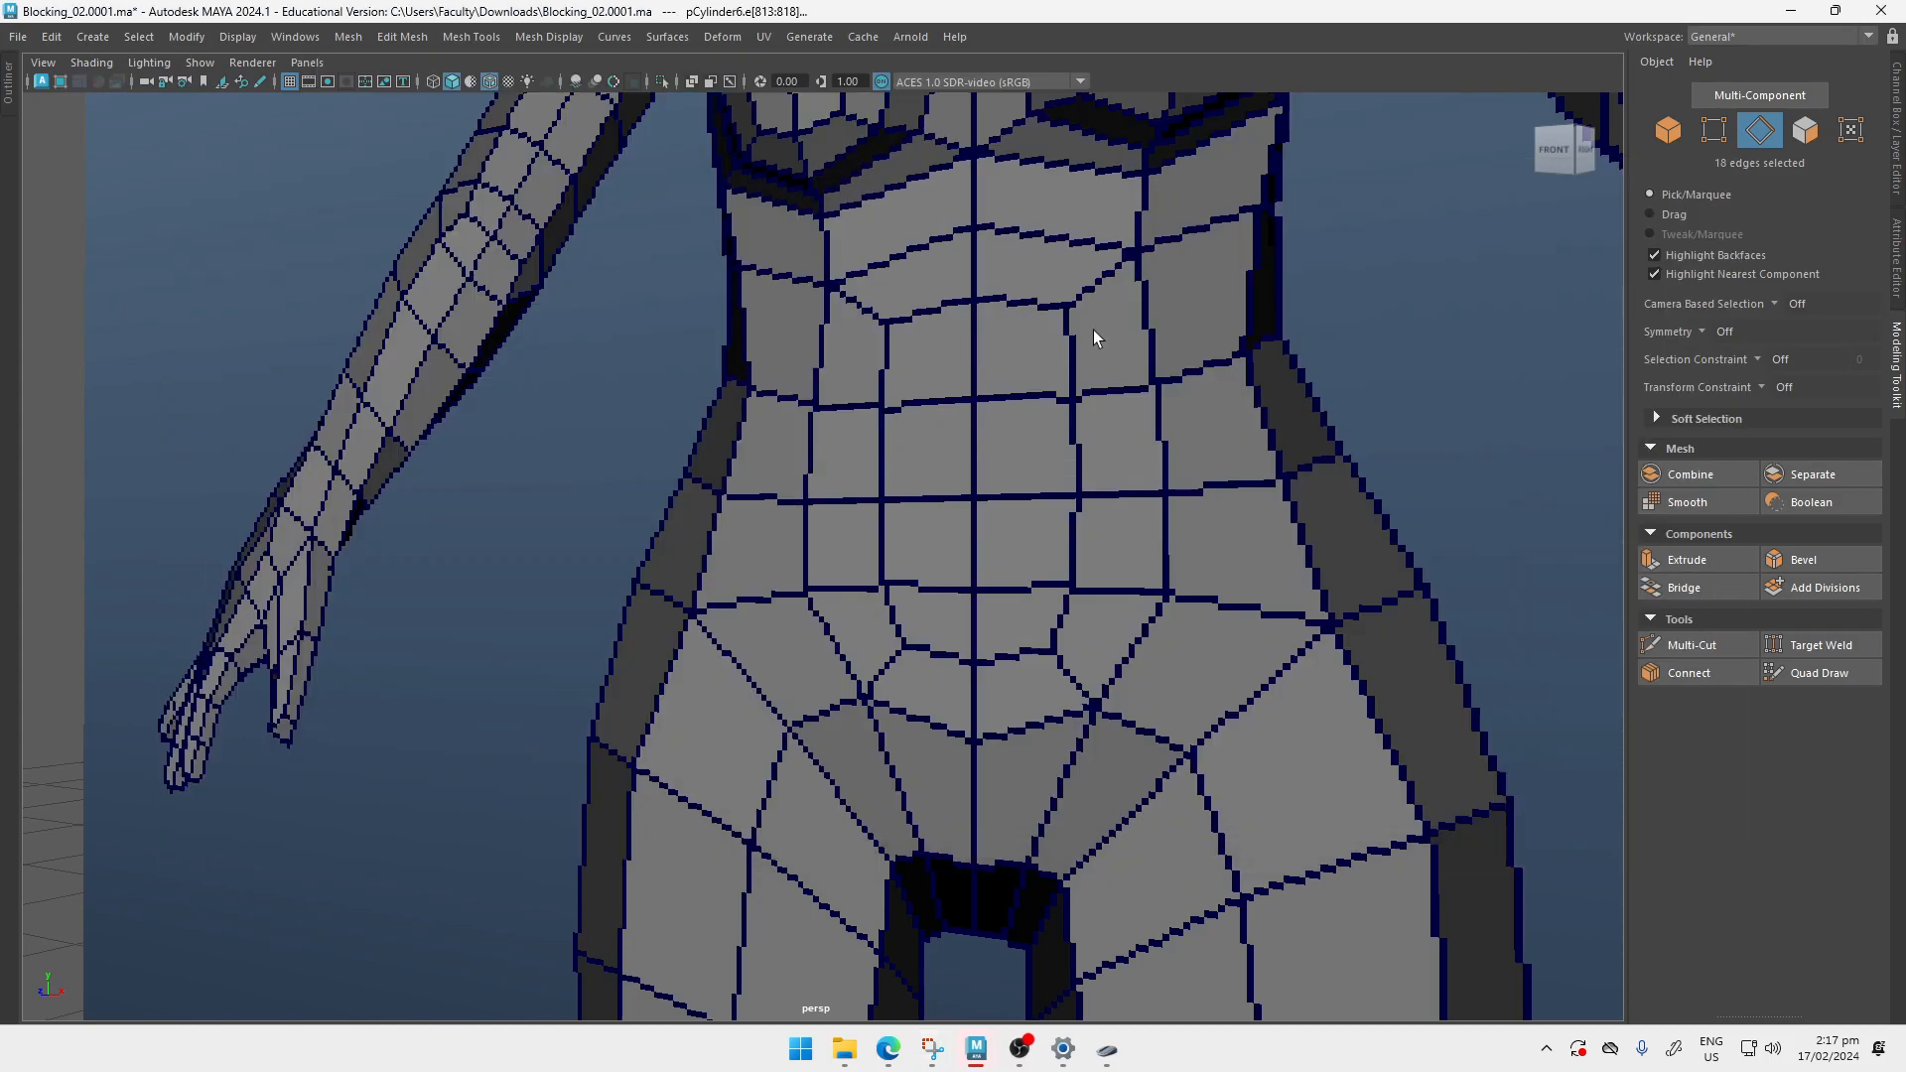
key(alt+Tab)
mouse_move(916, 319)
mouse_down()
mouse_move(886, 544)
mouse_move(921, 486)
mouse_up()
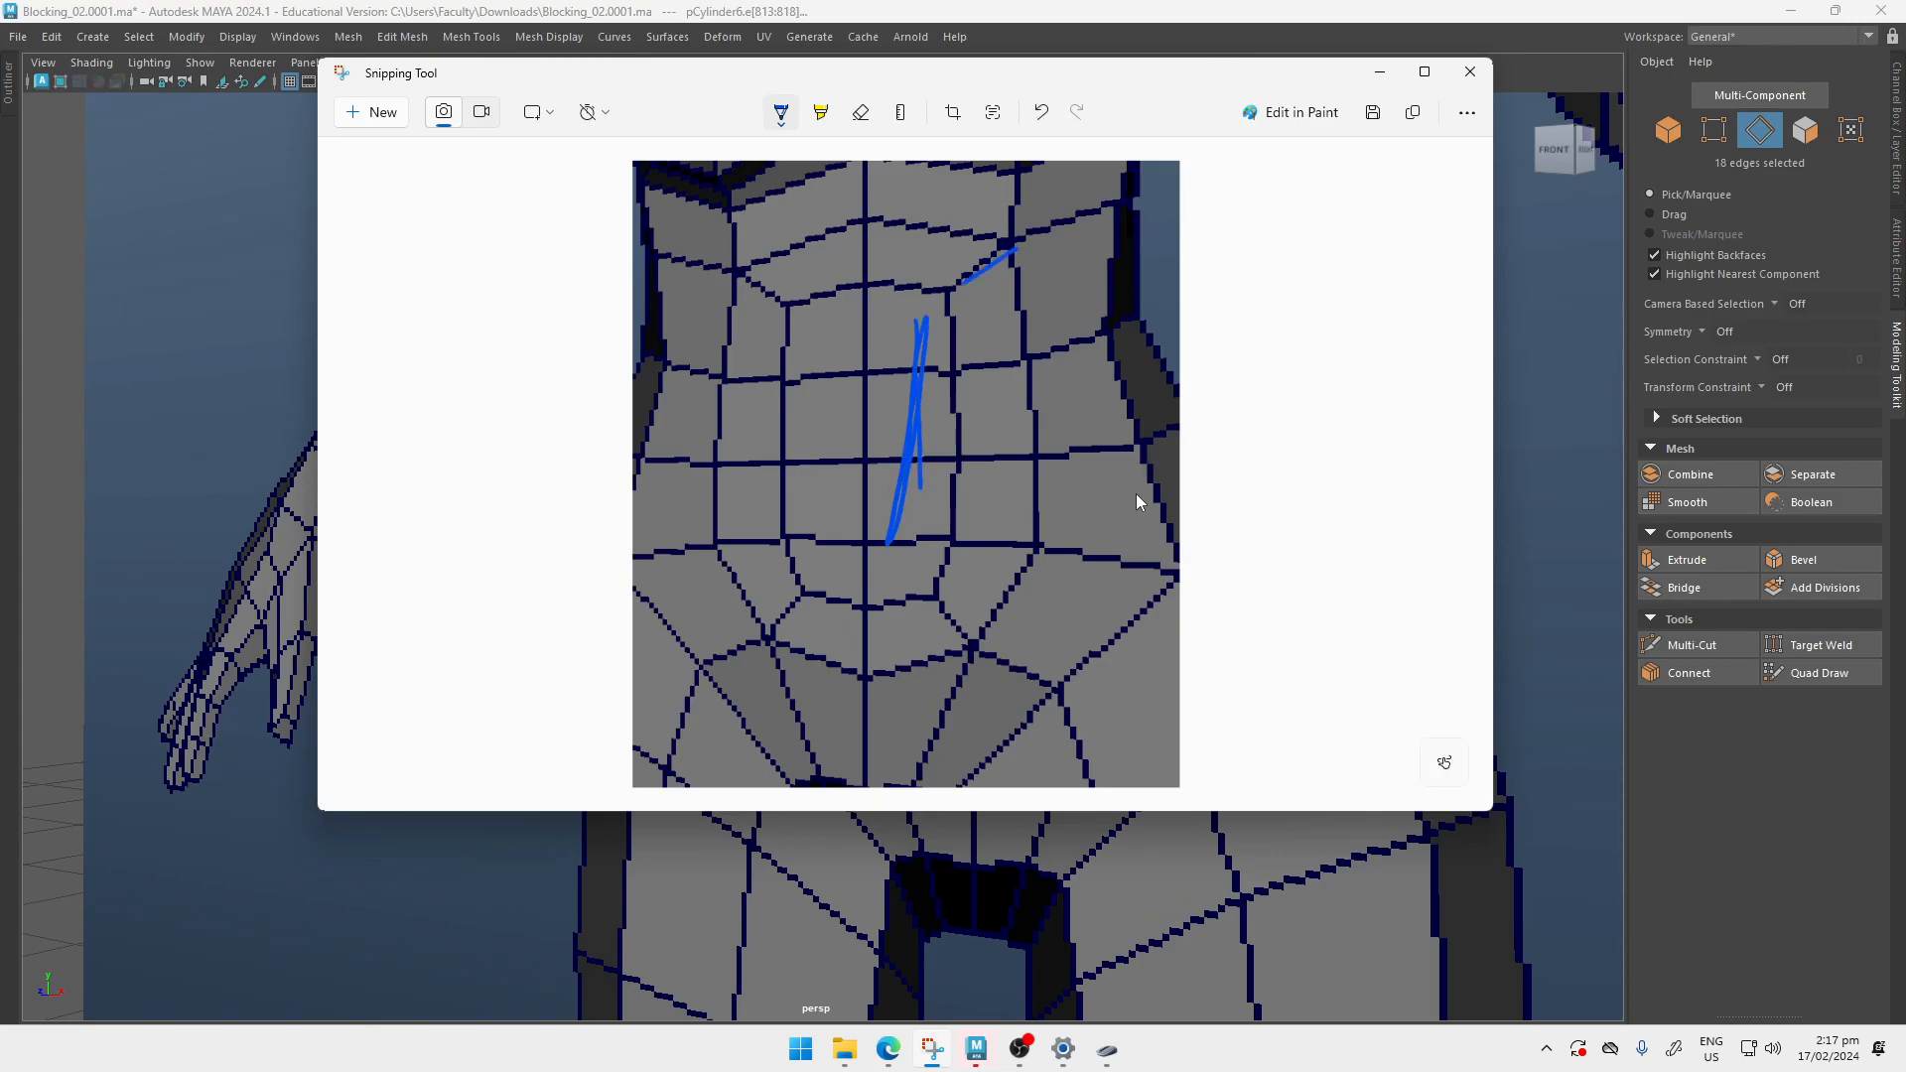
mouse_move(972, 639)
mouse_down()
mouse_move(943, 579)
mouse_move(965, 571)
mouse_up()
drag(943, 581, 946, 606)
key(alt+Tab)
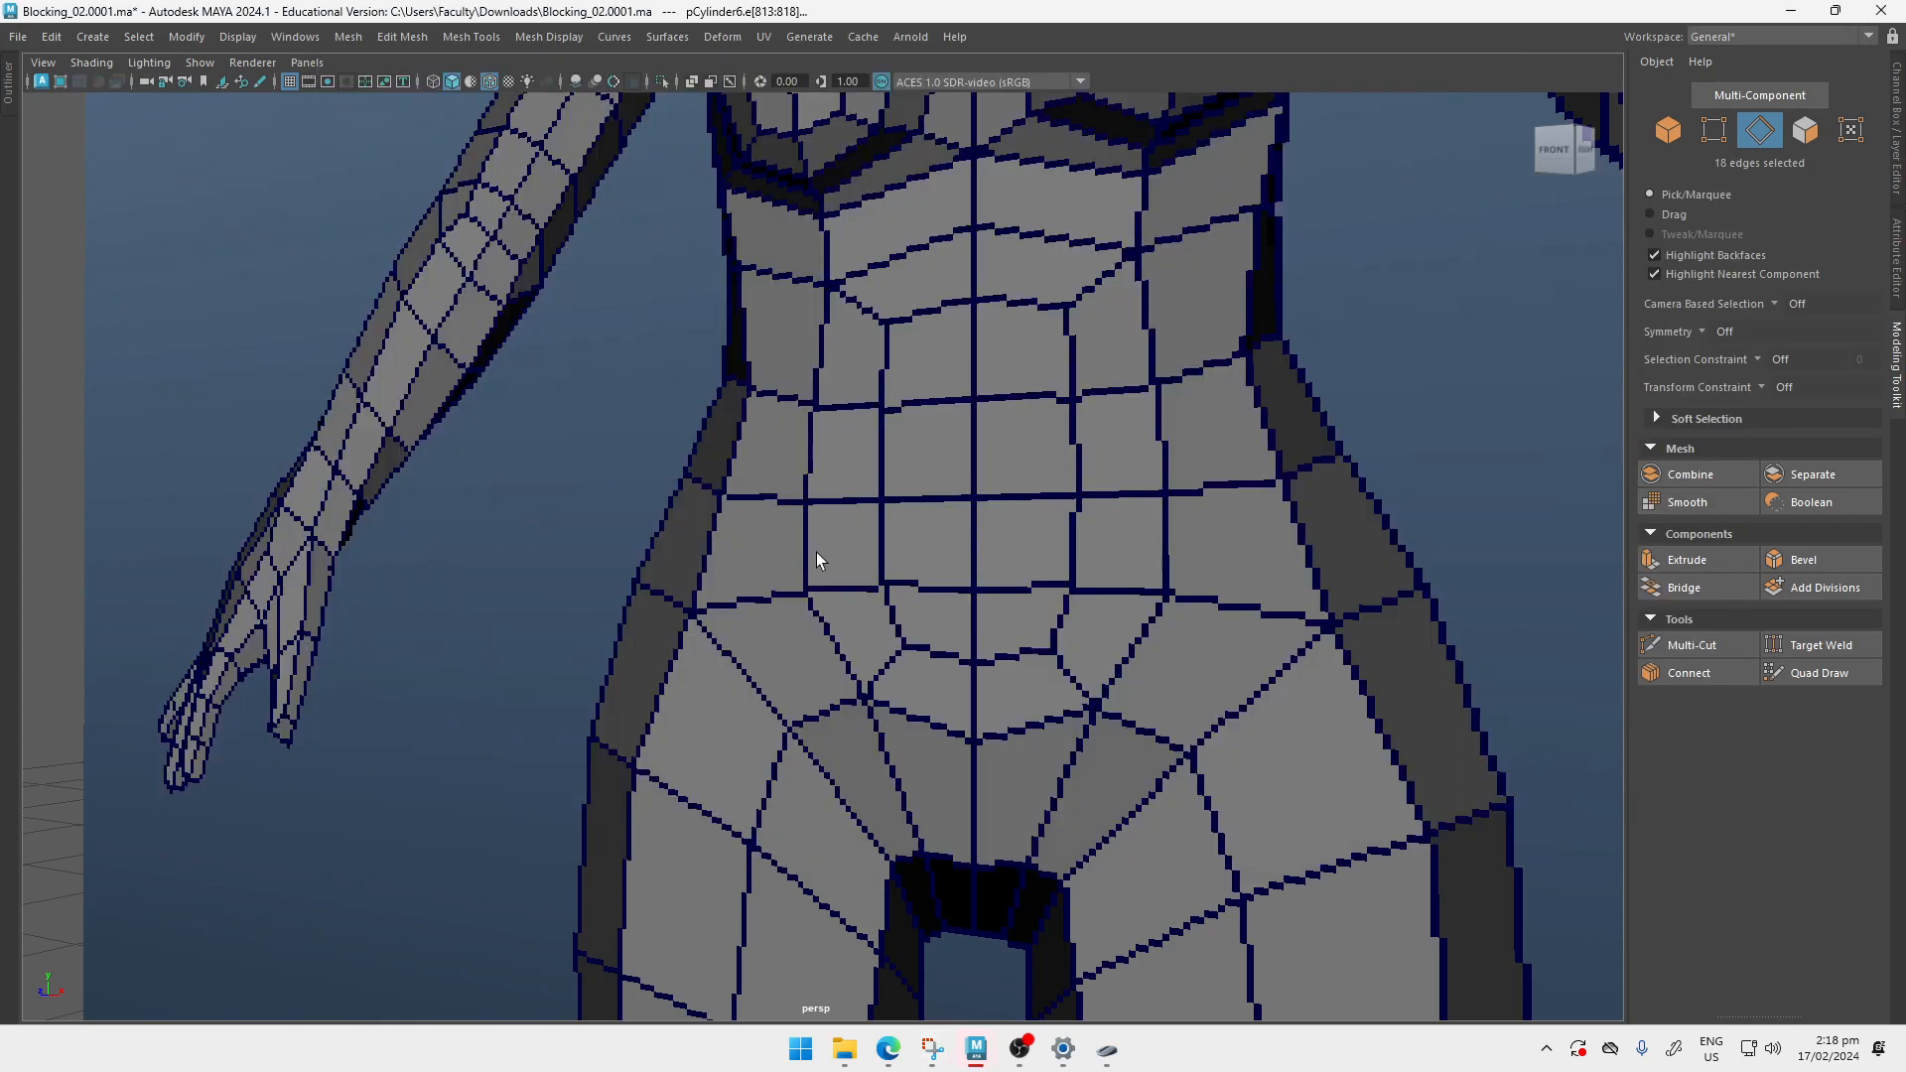
Step: Select the four abdomen faces beside the centre line, from the upper waist loop down to the hips, in face selection
scroll(755, 427, down, 6)
alt+middle_drag(783, 444, 914, 587)
scroll(902, 527, up, 4)
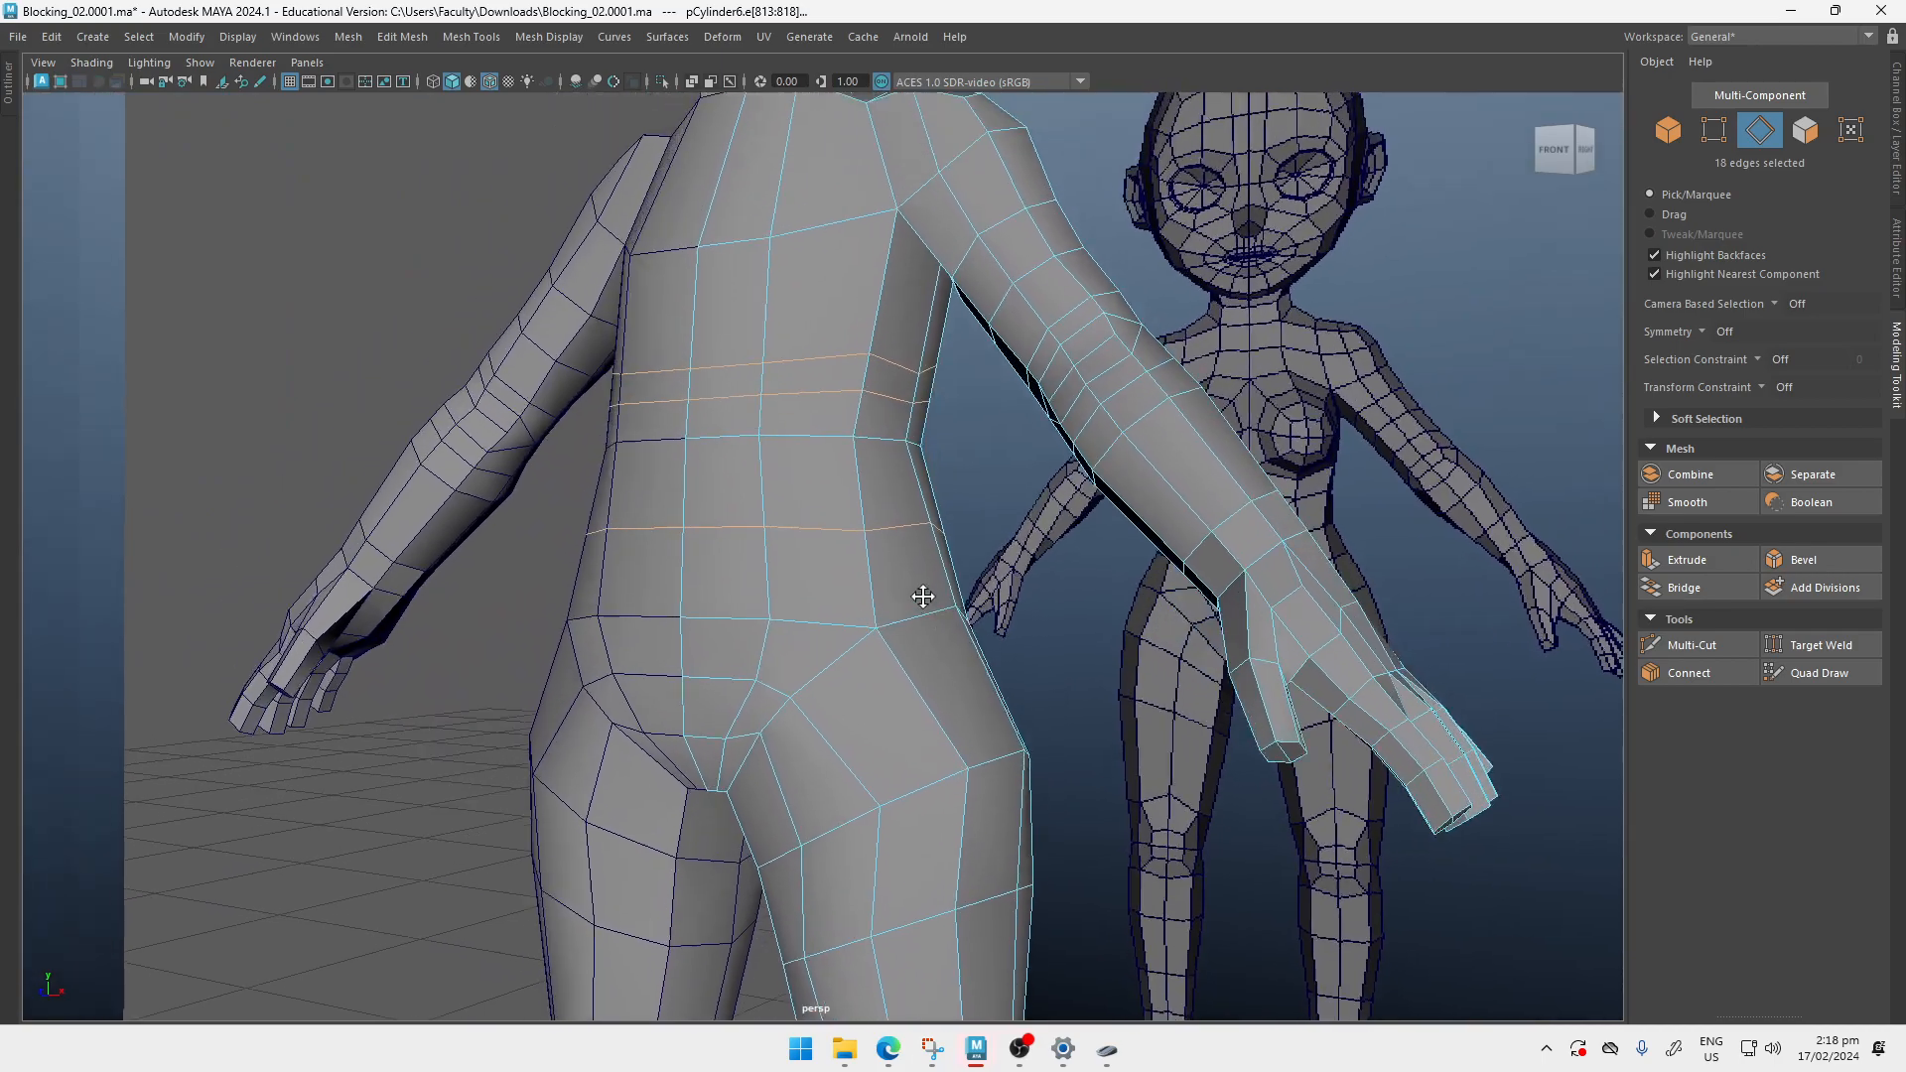
alt+drag(914, 586, 987, 566)
alt+middle_drag(987, 566, 991, 463)
right_drag(1056, 399, 1057, 429)
click(1057, 392)
shift+click(1050, 473)
shift+click(1068, 588)
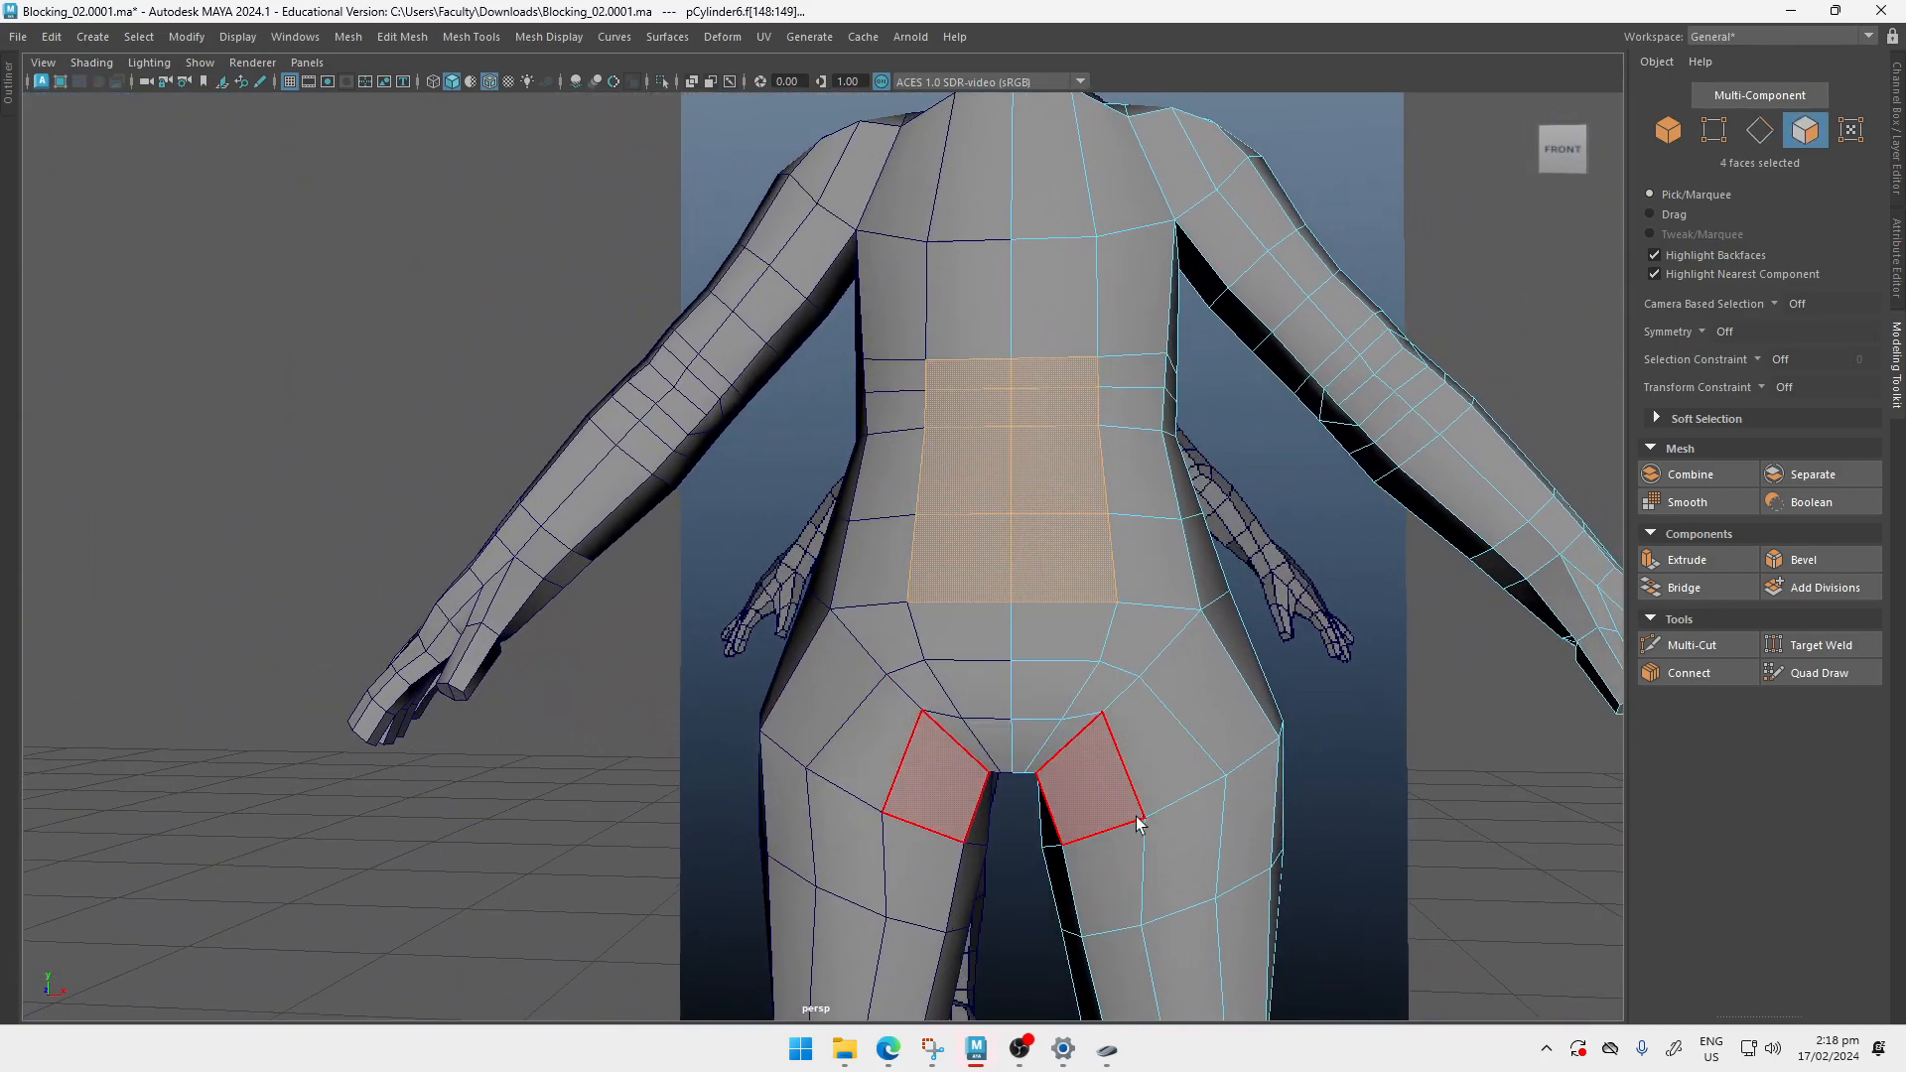
Step: Extrude the selected abdomen faces with an Offset of 1
alt+middle_drag(1181, 631, 1046, 661)
alt+right_drag(1046, 661, 1079, 742)
alt+drag(1064, 588, 1063, 613)
alt+drag(1019, 523, 1032, 481)
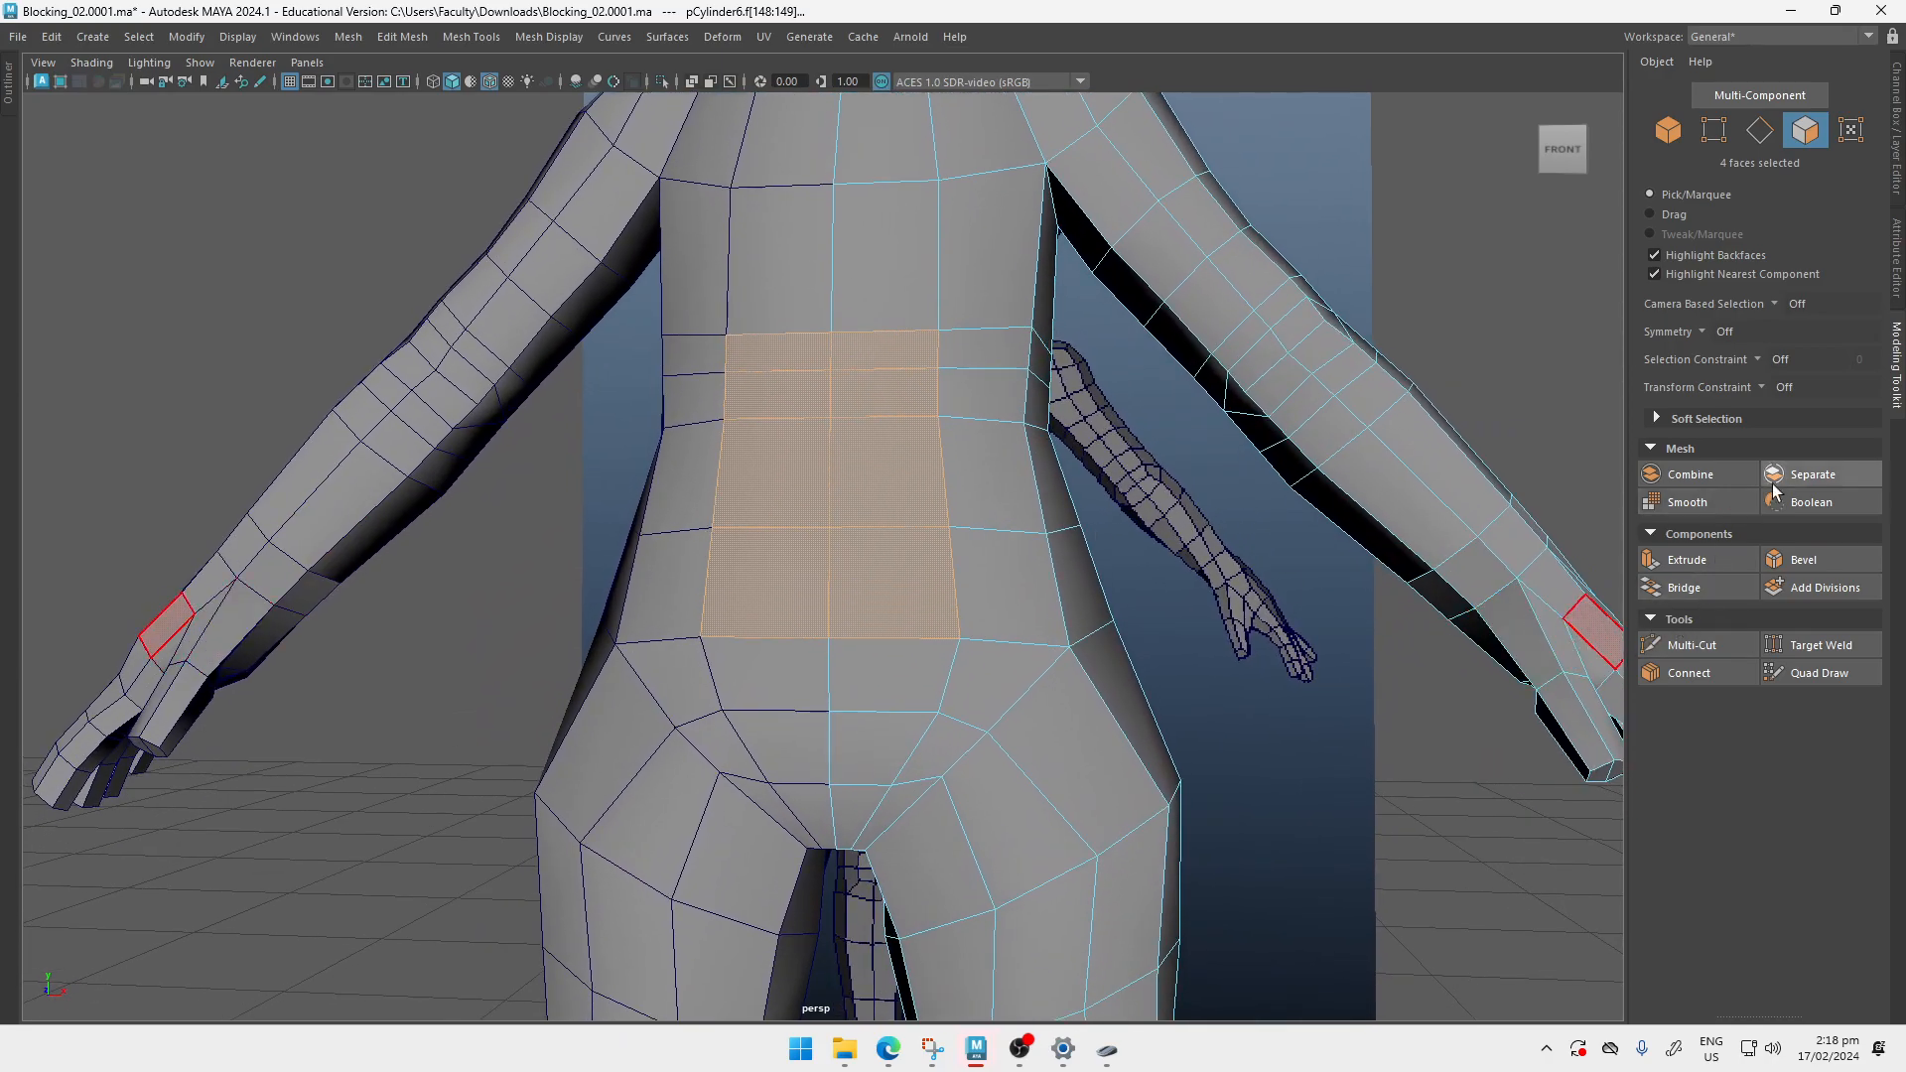
click(1709, 559)
drag(1242, 613, 1346, 604)
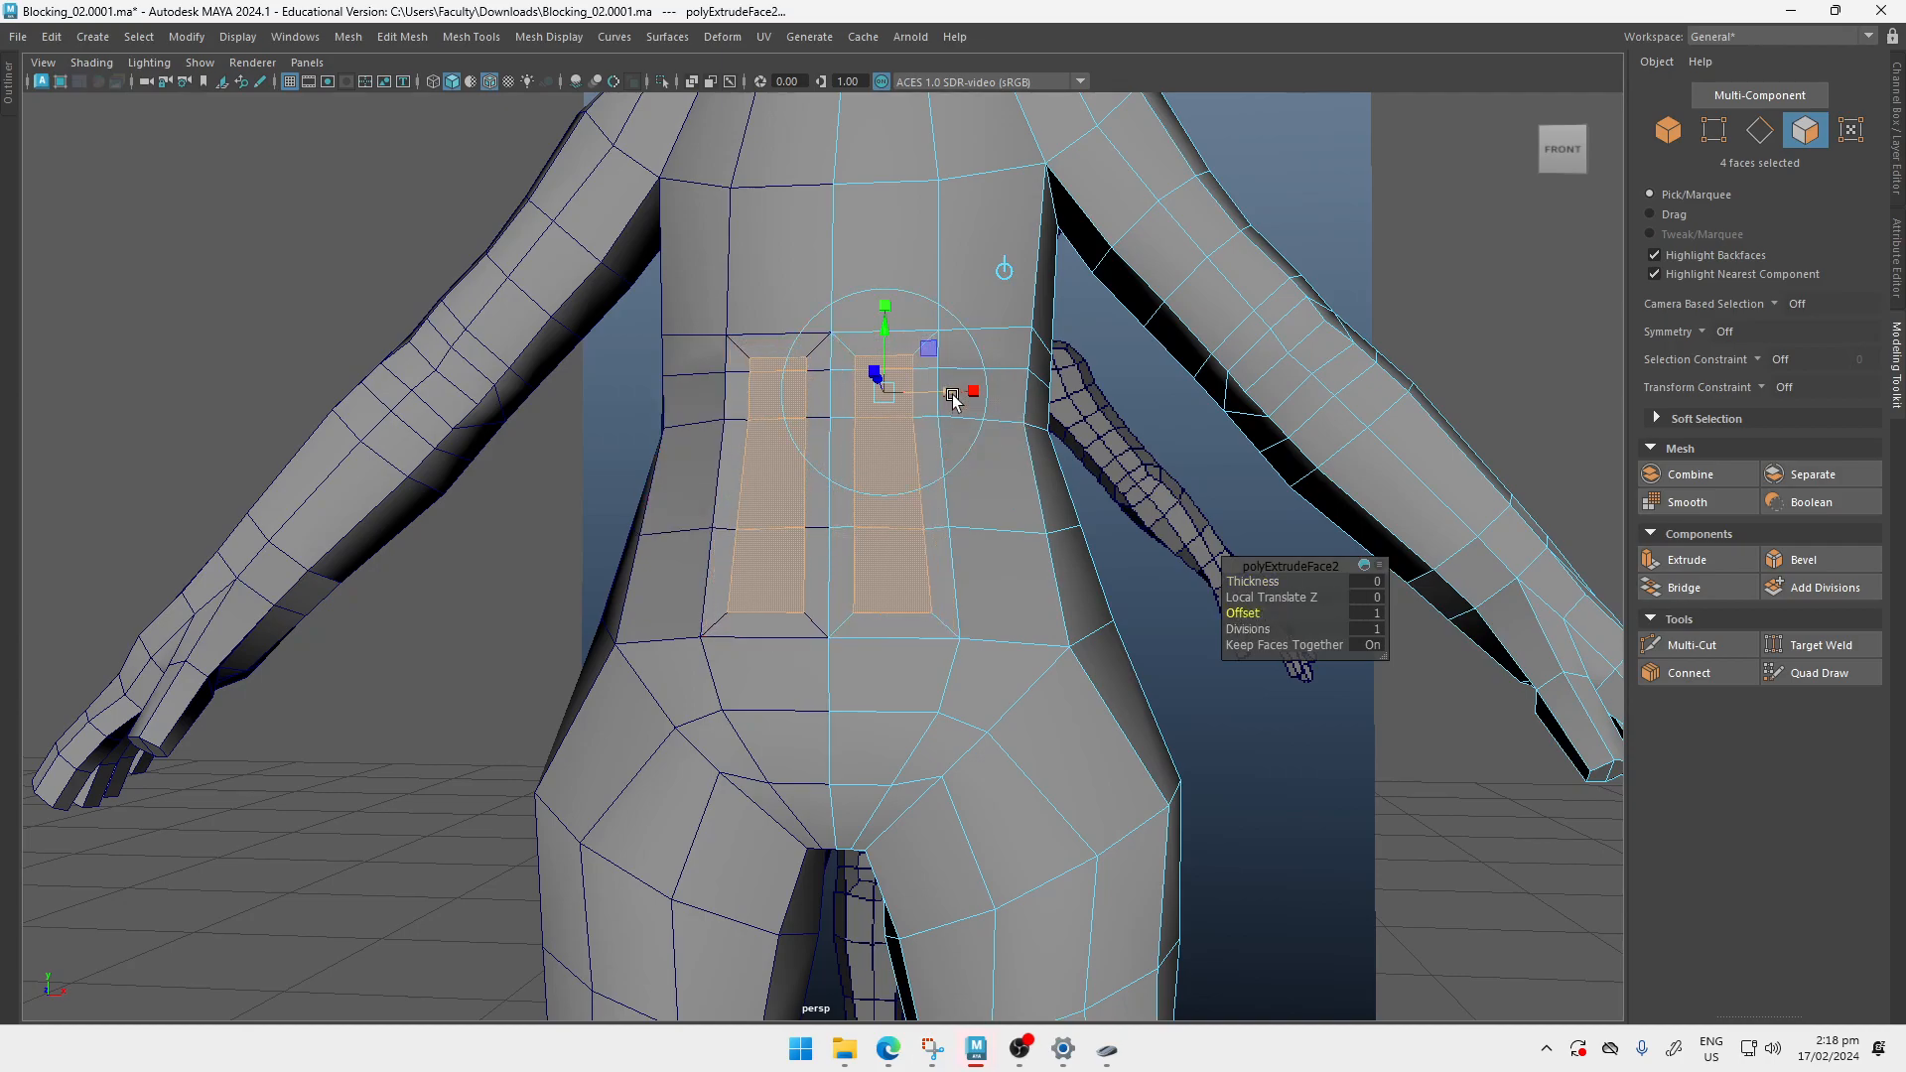
alt+right_drag(948, 397, 983, 521)
key(q)
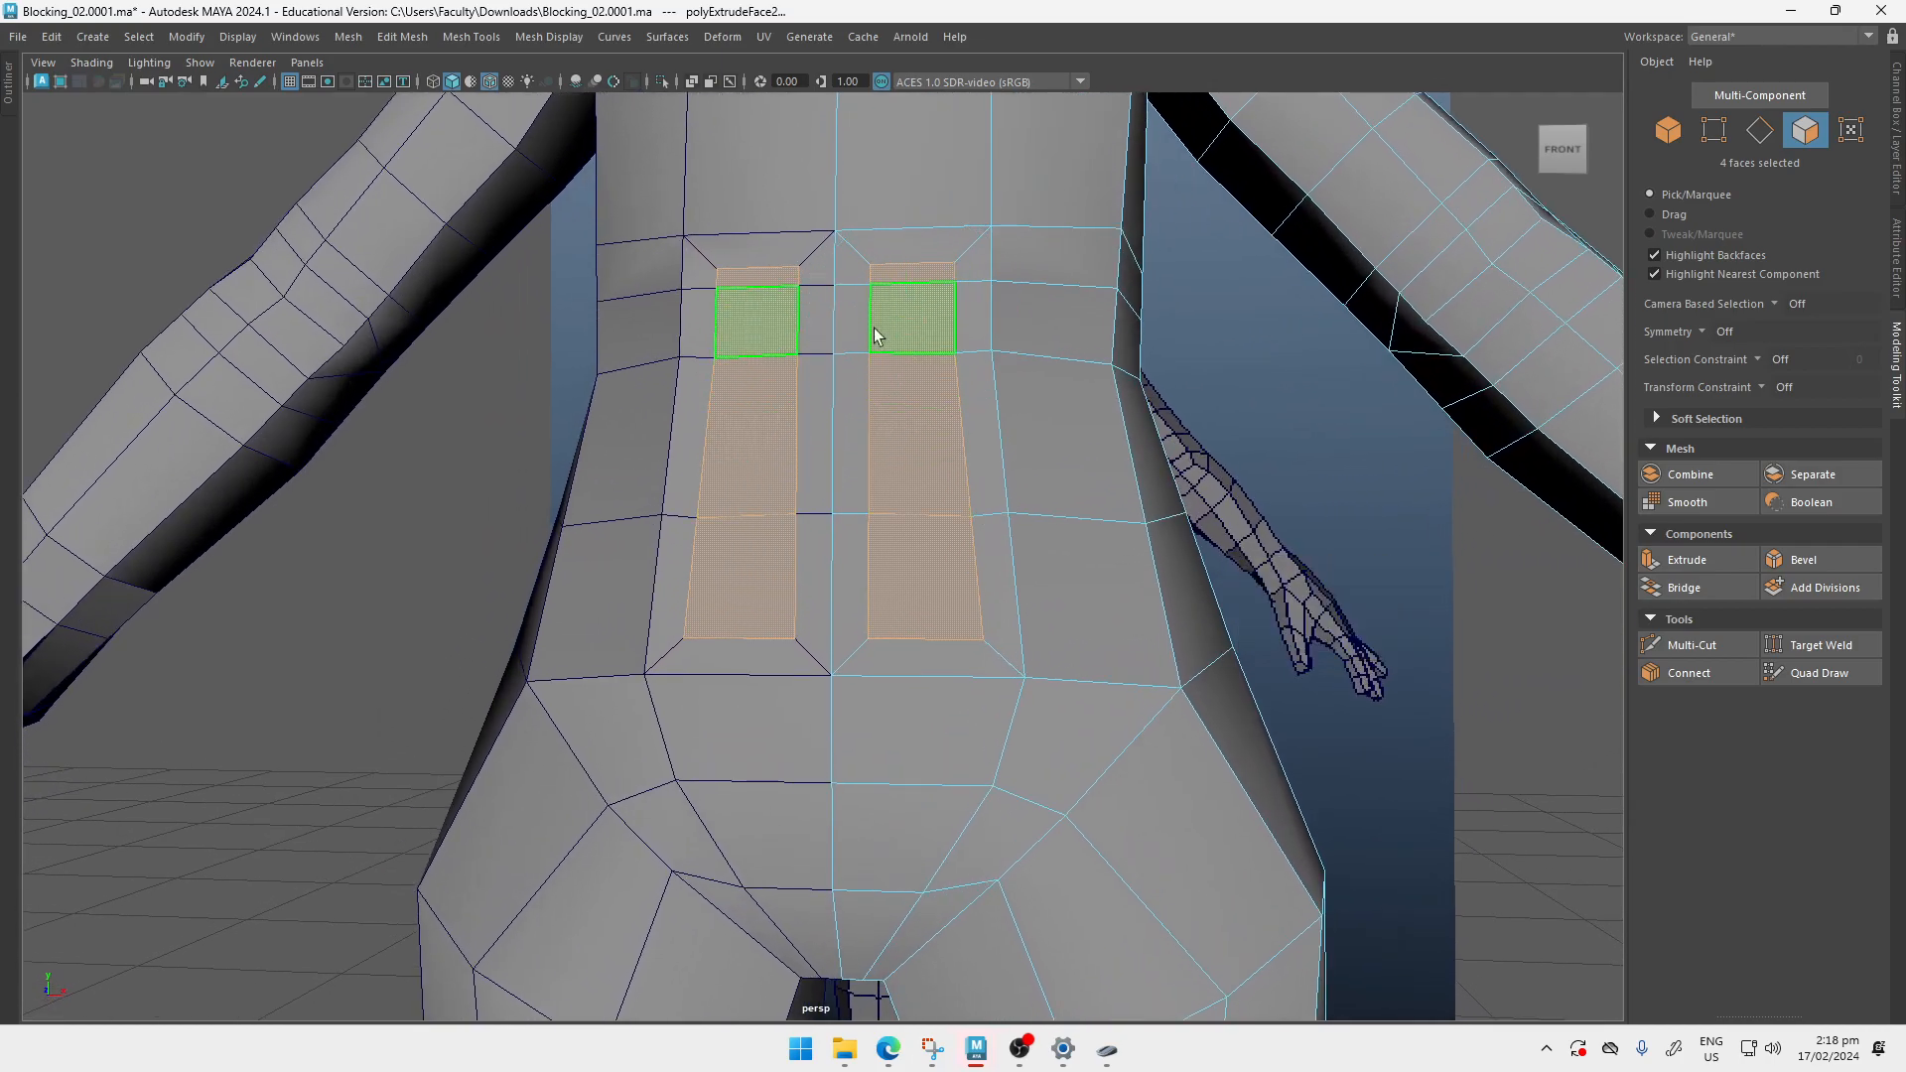
Step: Select and delete the strip of inset faces along the abdomen's centre line
click(861, 272)
shift+click(863, 336)
shift+click(863, 341)
shift+click(839, 437)
shift+click(850, 576)
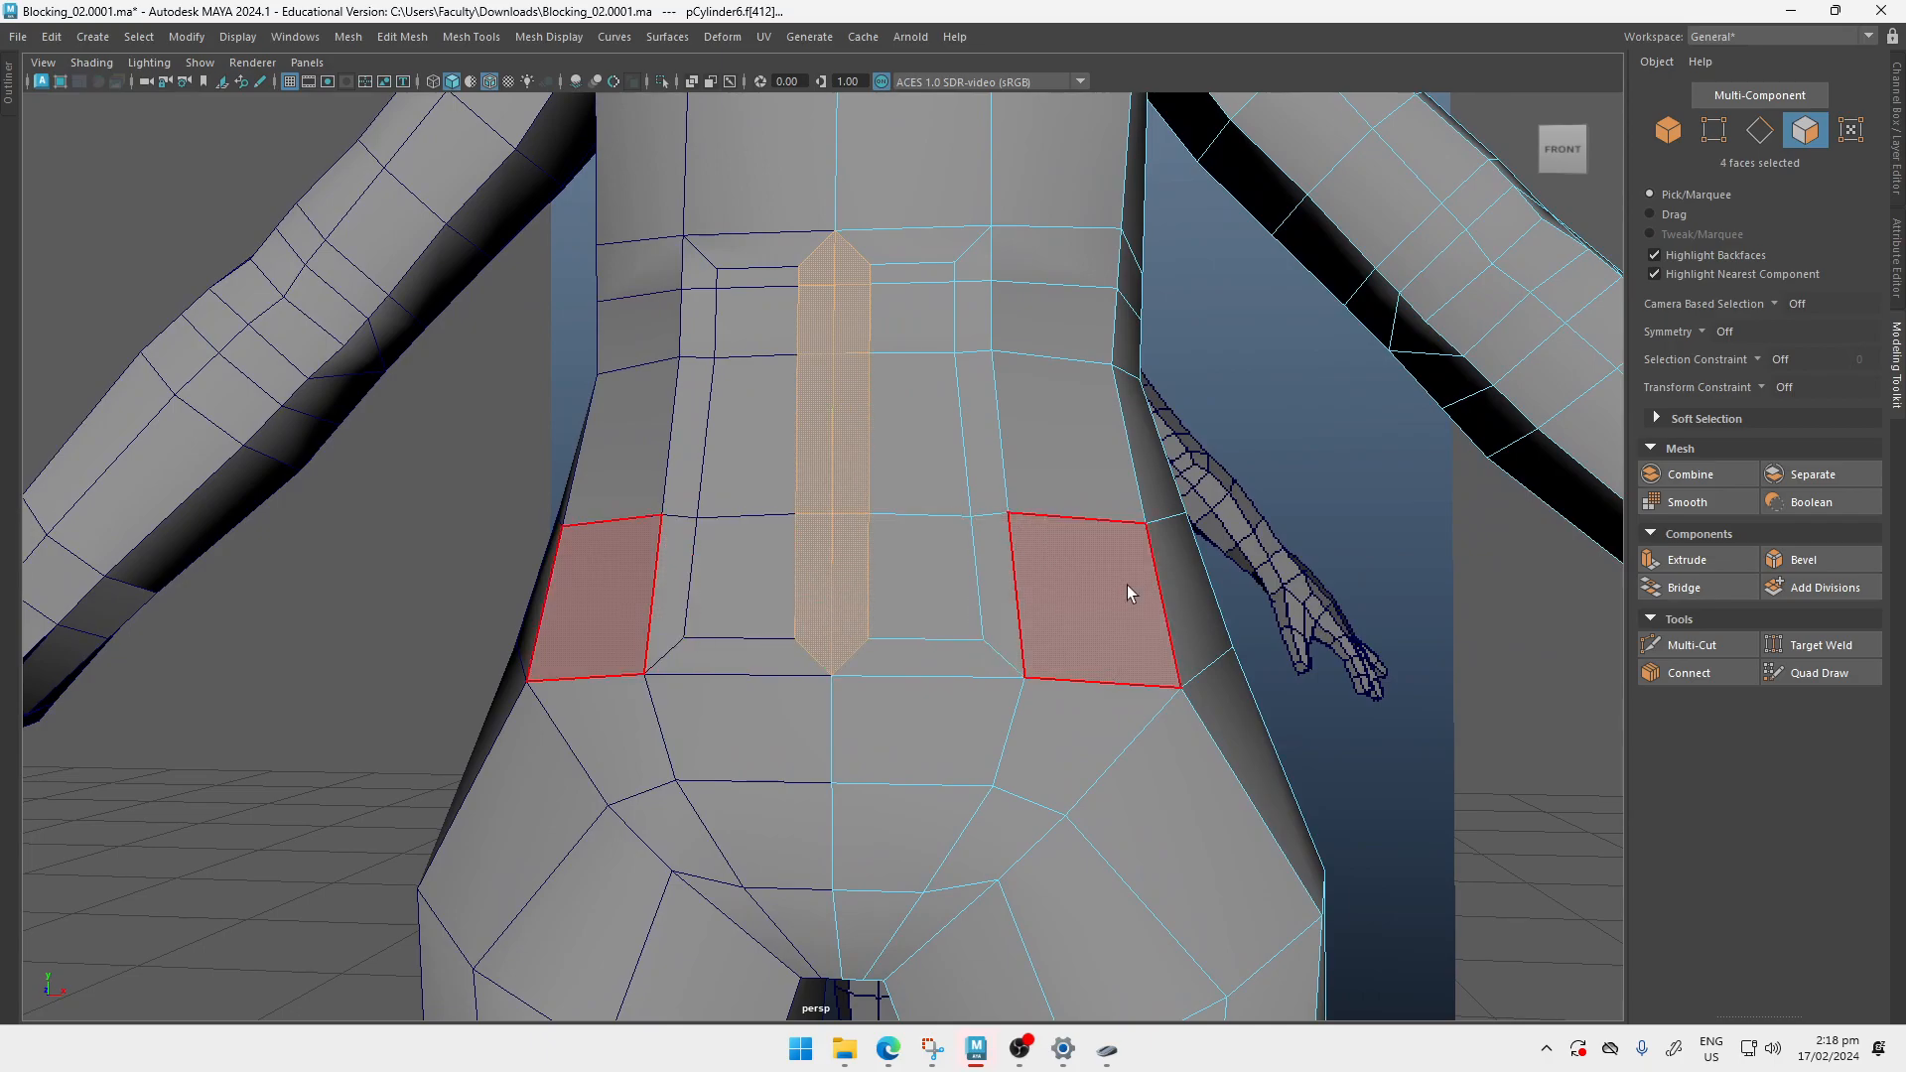
key(Delete)
Step: Select the open vertical edges of the abdomen gap and move them onto the centre line
right_drag(909, 362, 866, 270)
click(865, 272)
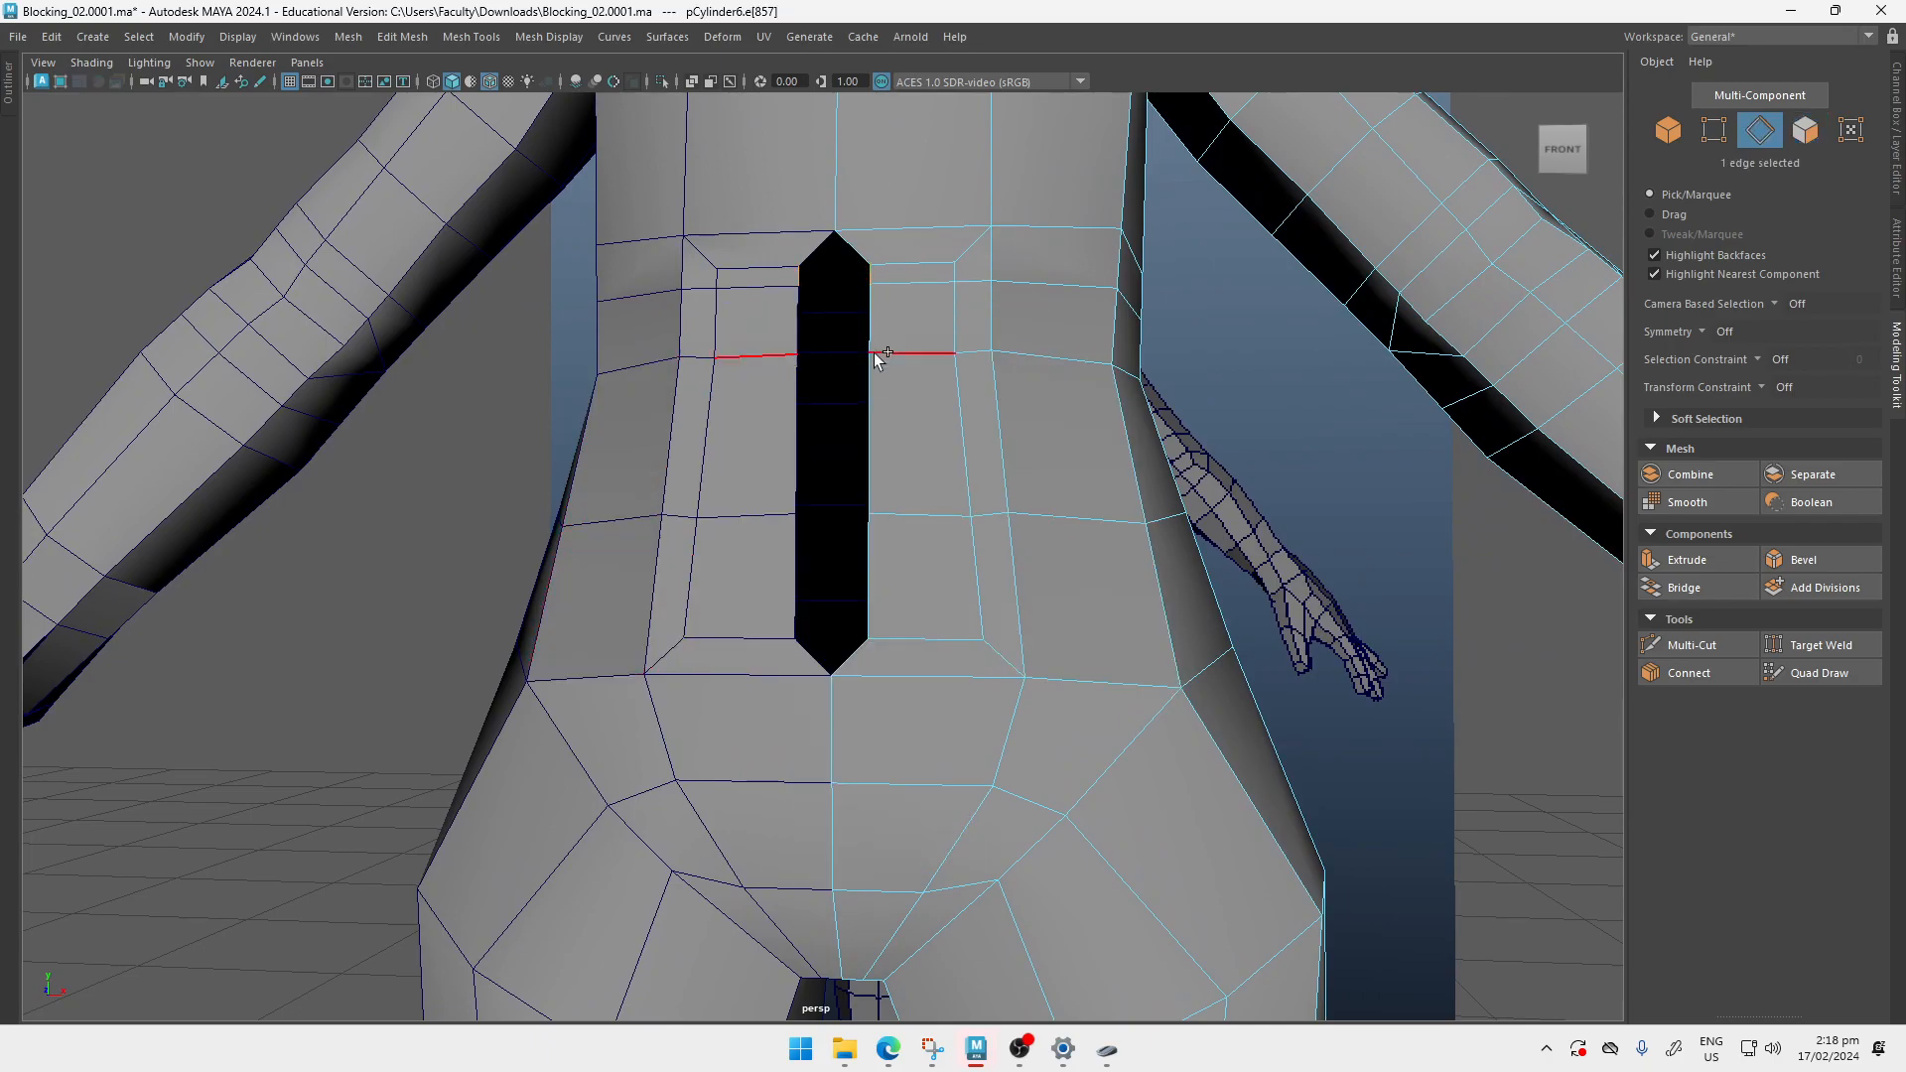
shift+double_click(875, 598)
alt+middle_drag(880, 481, 837, 556)
key(w)
drag(911, 527, 876, 528)
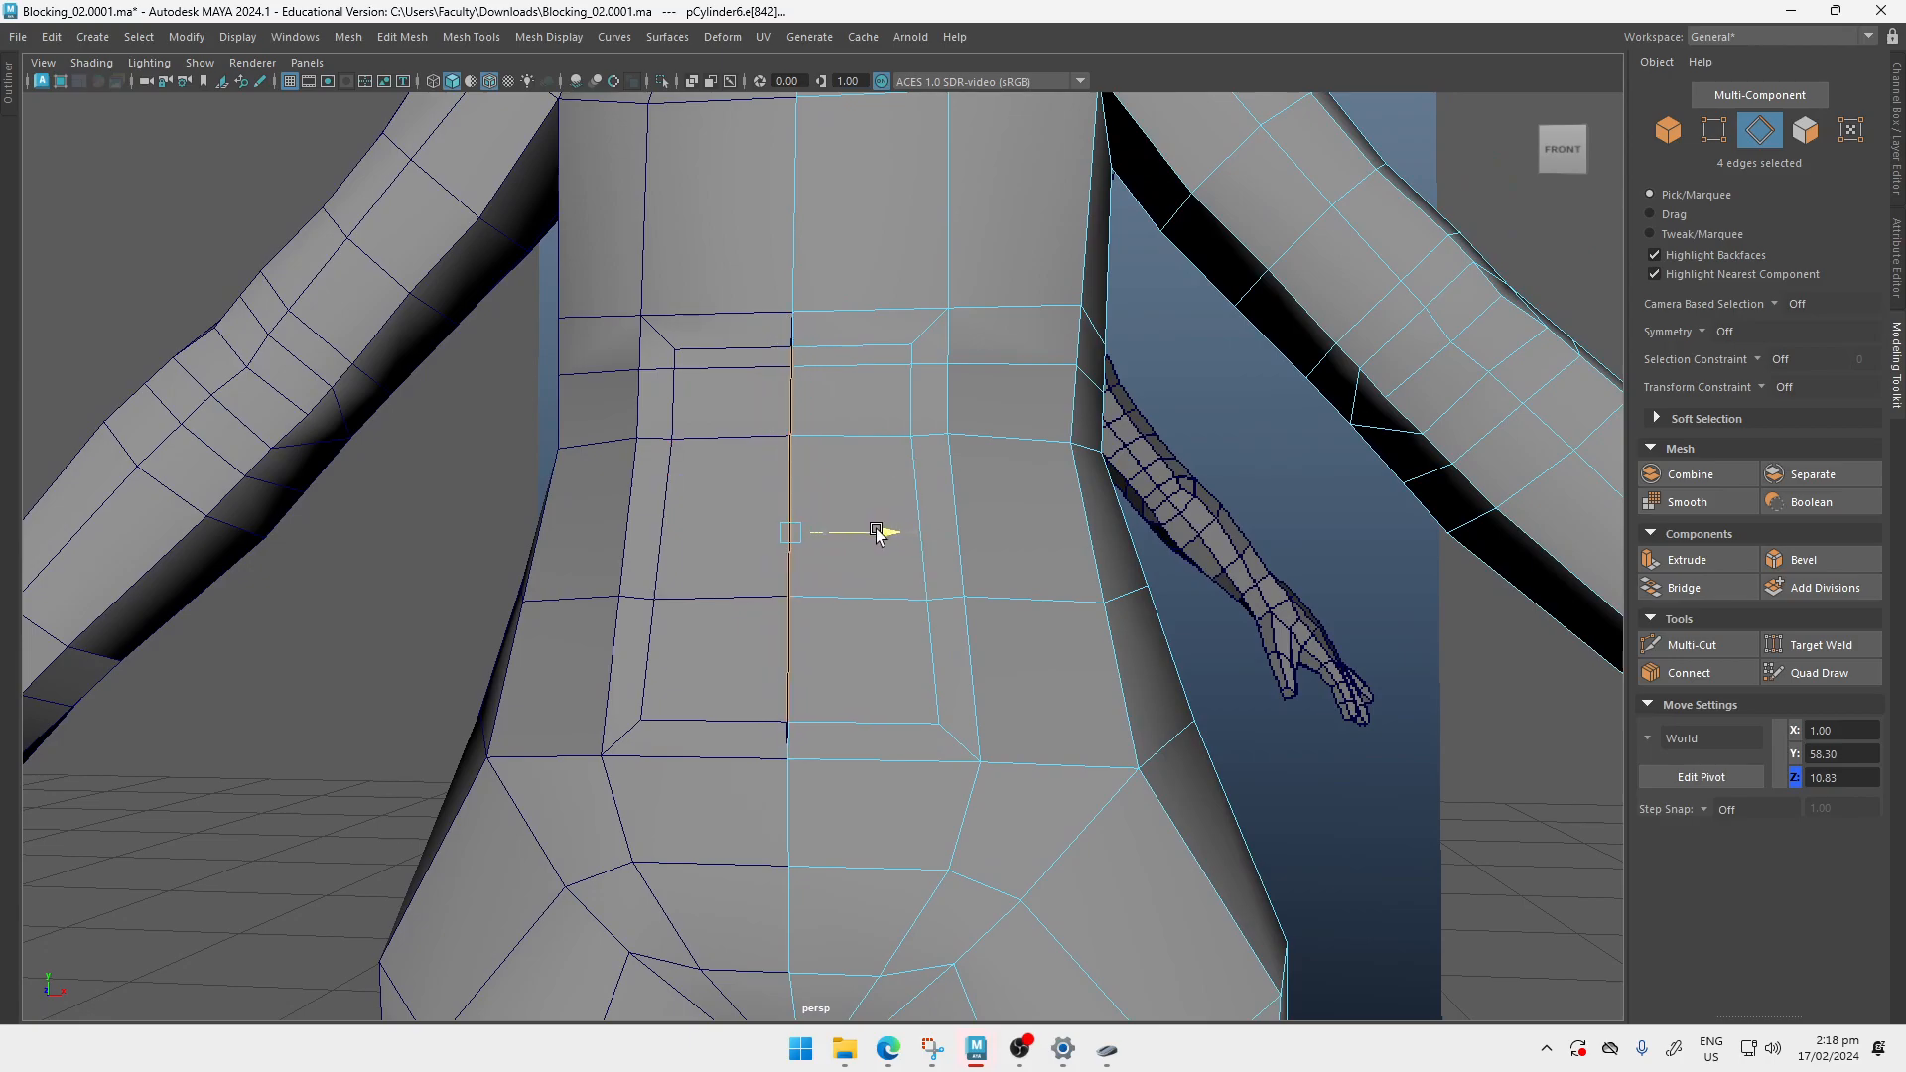
Step: Select the loop of inset faces framing the abdomen
key(F11)
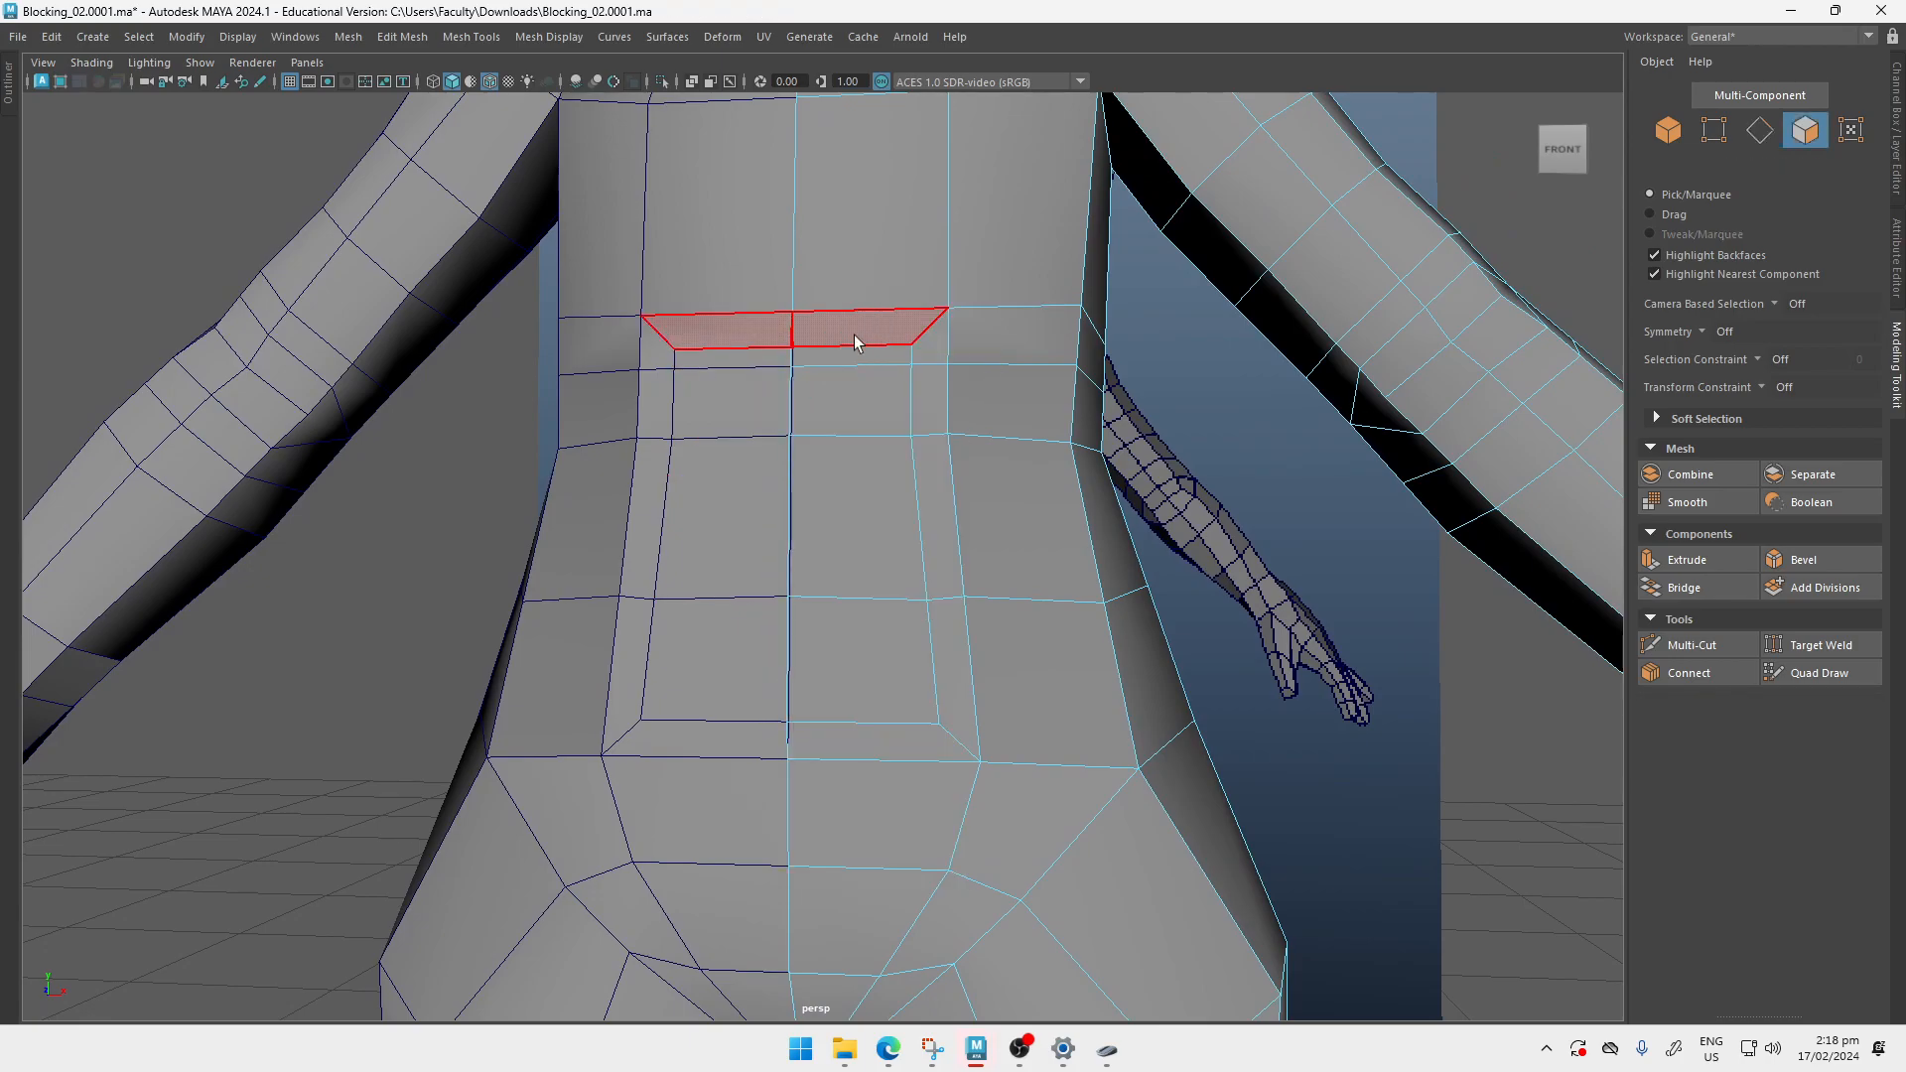
click(856, 334)
shift+double_click(915, 350)
alt+drag(830, 497, 794, 586)
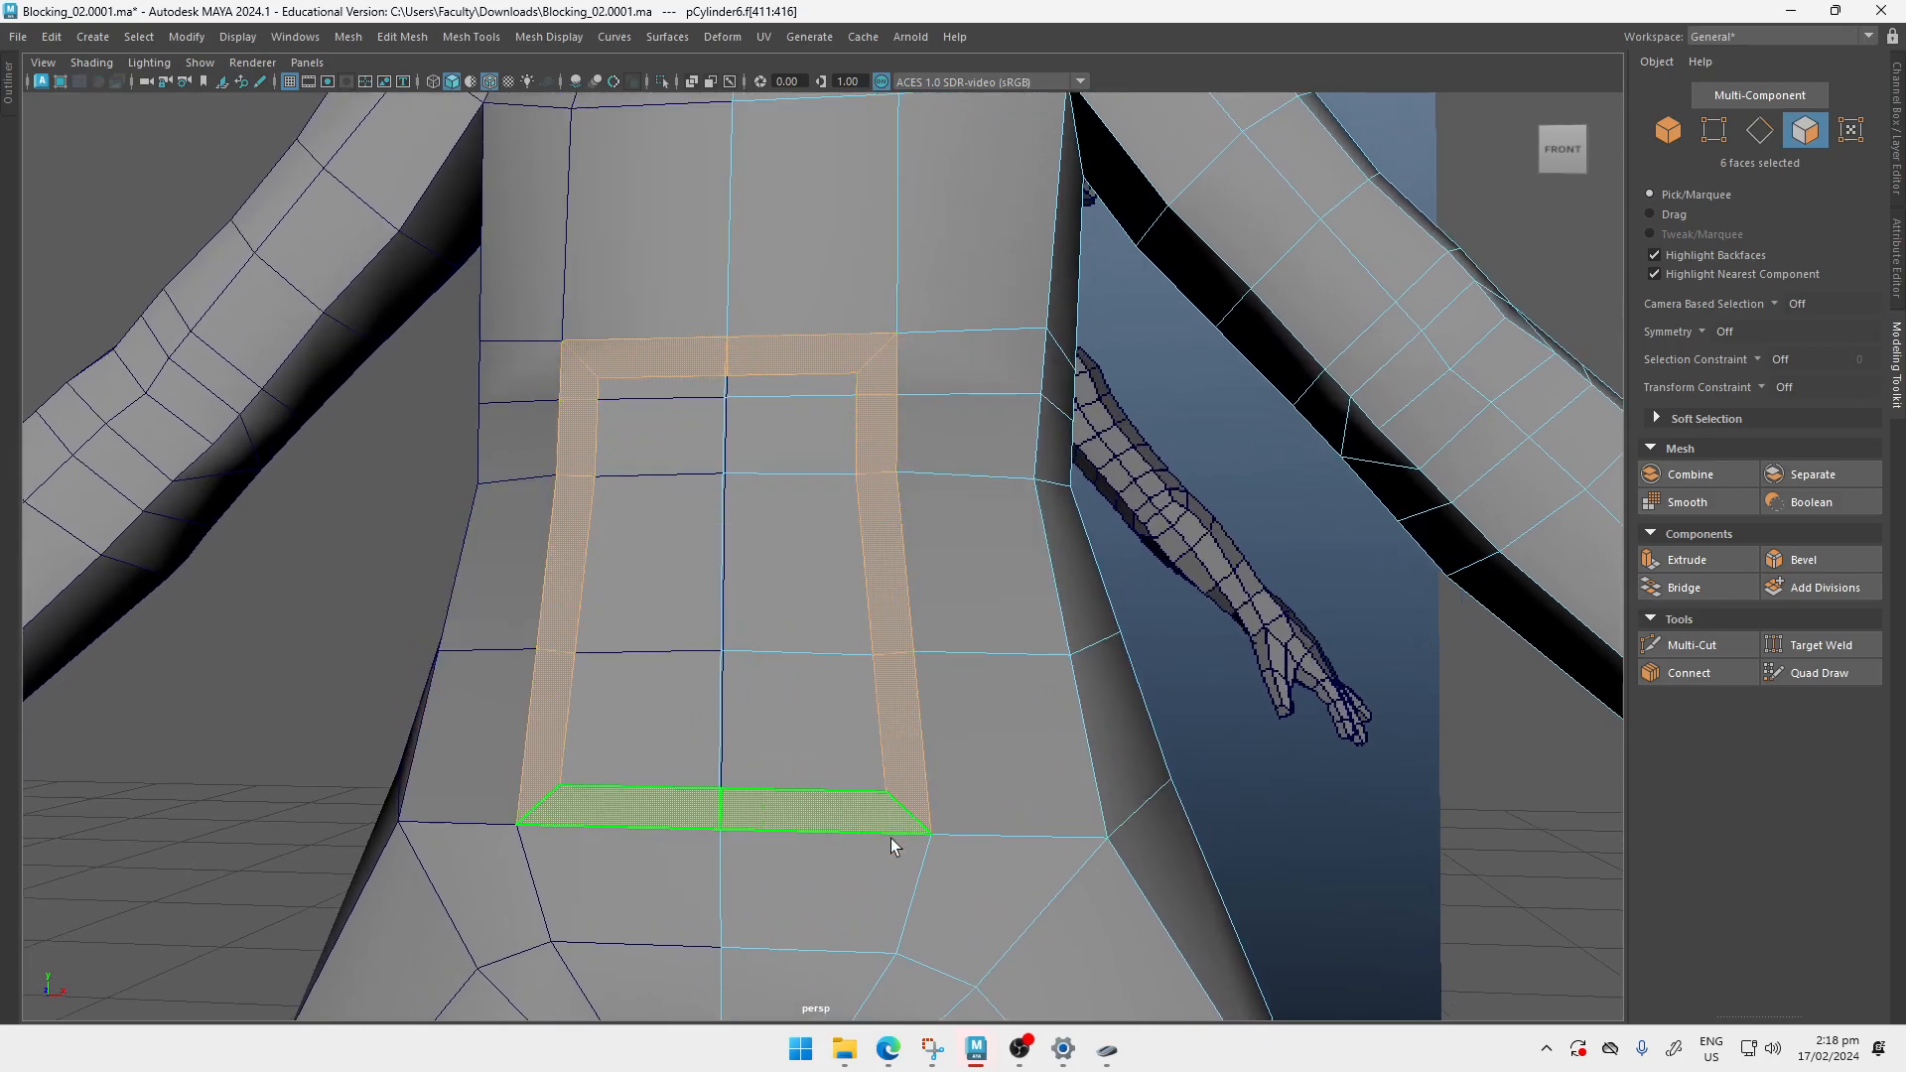
Step: Select the upper three horizontal edges inside the abdomen inset and move them slightly down
key(F10)
click(857, 379)
click(836, 372)
mouse_move(844, 355)
right_down()
mouse_move(844, 378)
mouse_move(843, 320)
right_up()
shift+click(813, 391)
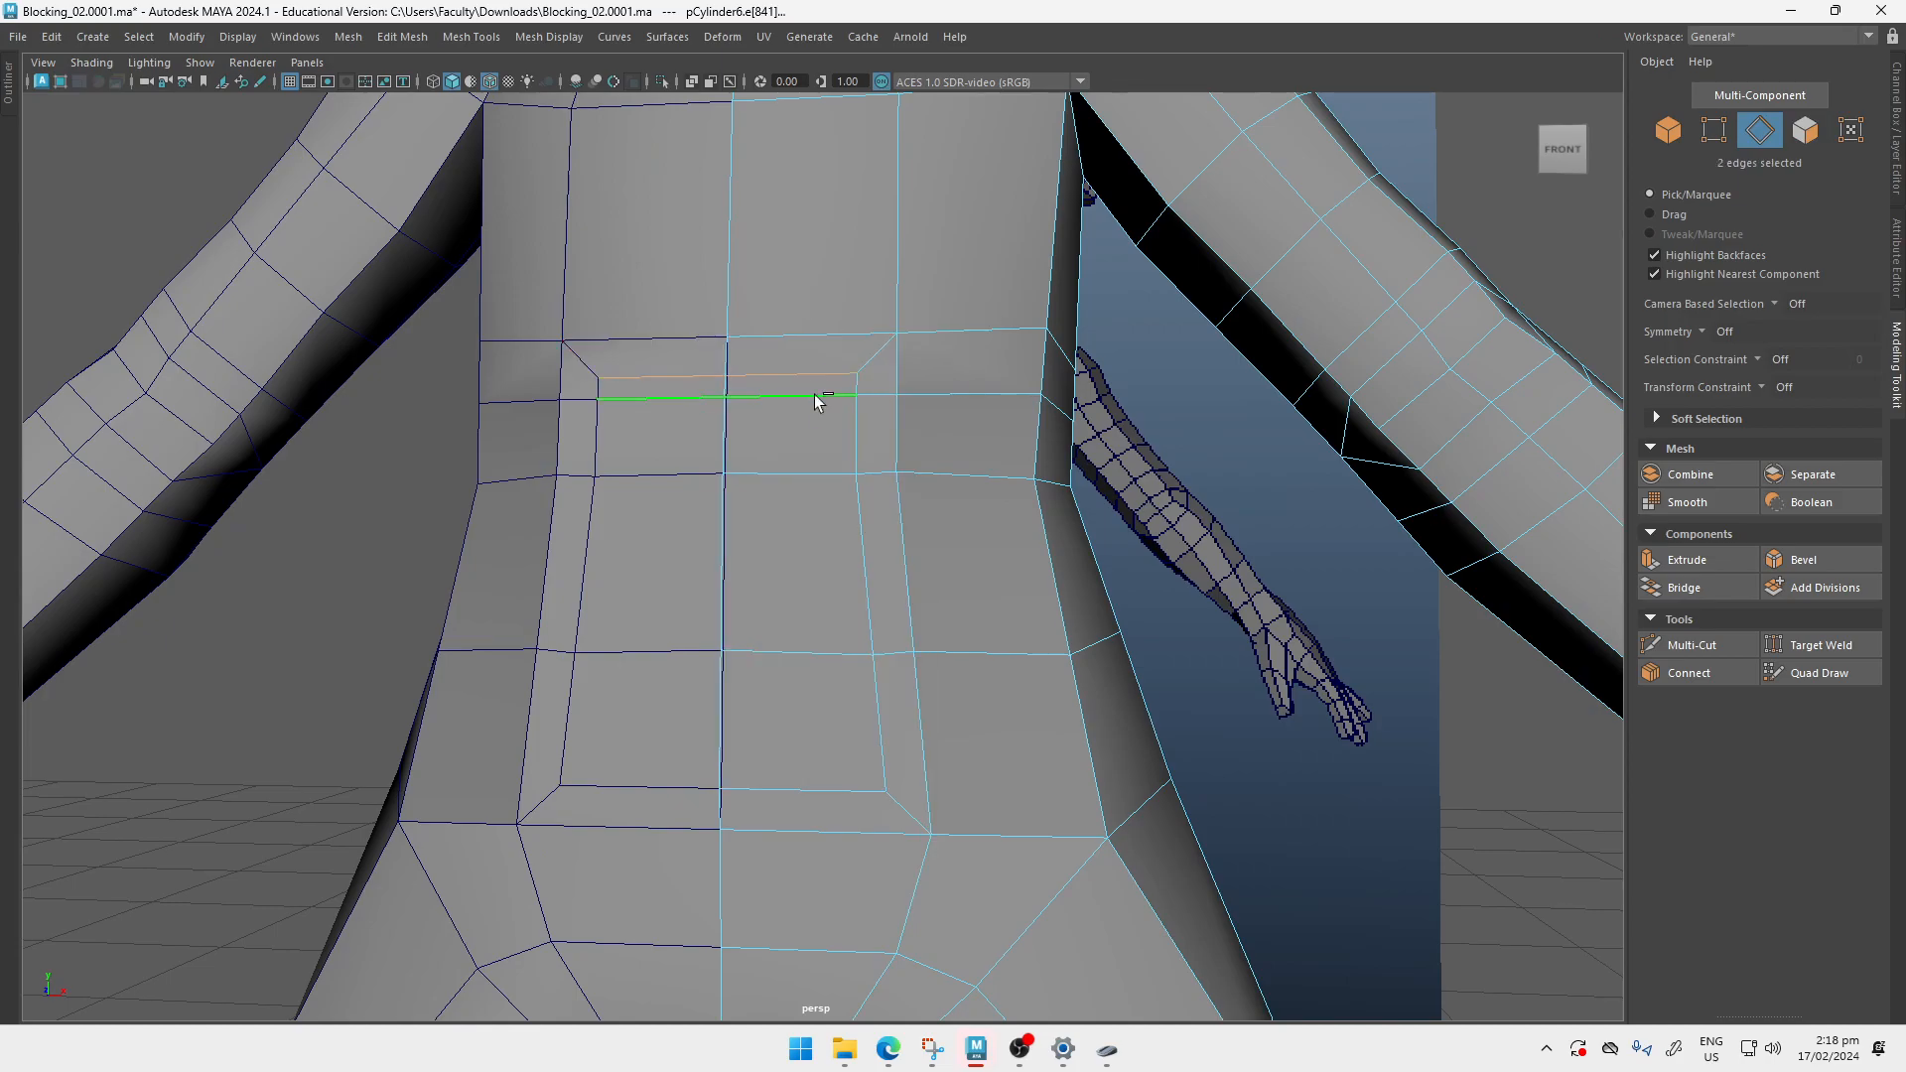
shift+click(802, 460)
key(w)
drag(809, 334, 782, 369)
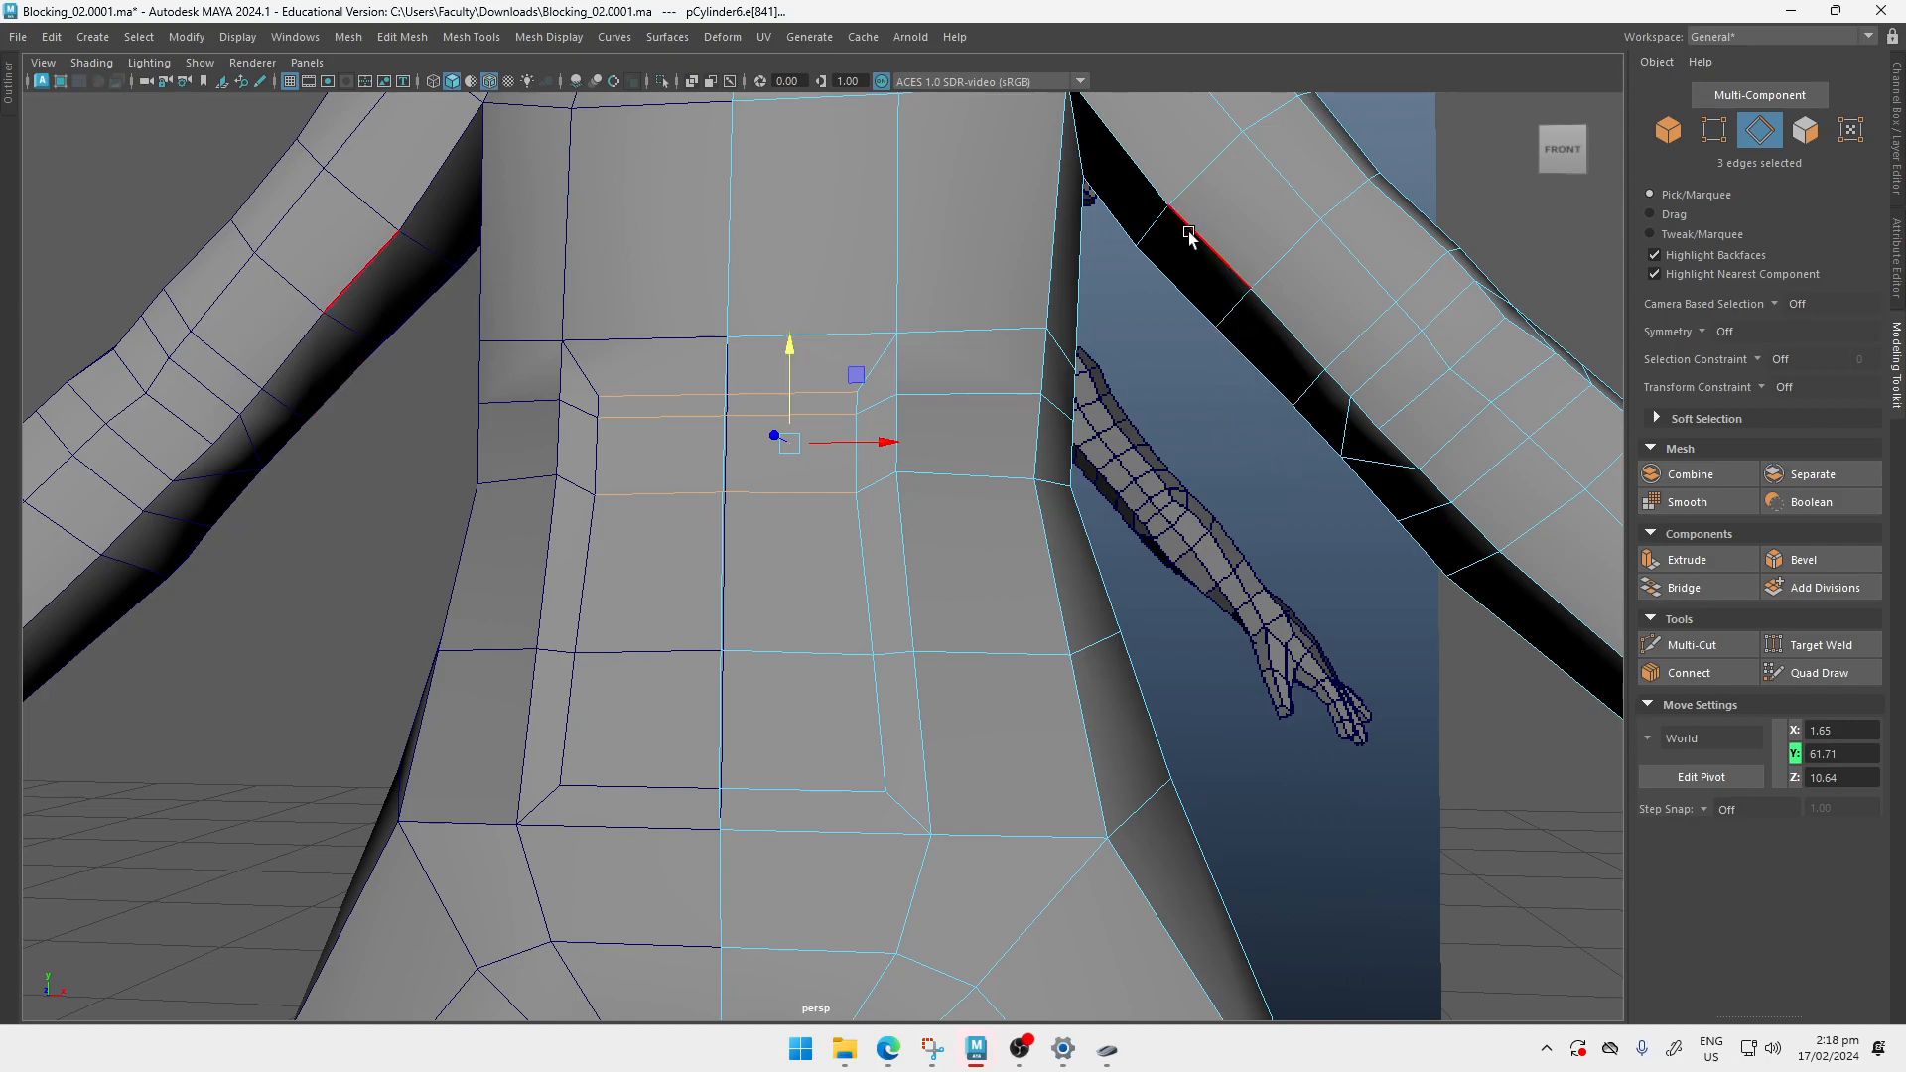
Step: Undo the edge moves, the centre strip deletion and the extrusion, back to the four selected abdomen faces
key(ctrl+z)
key(ctrl+z)
key(ctrl+z)
key(ctrl+z)
key(ctrl+z)
key(ctrl+z)
key(ctrl+z)
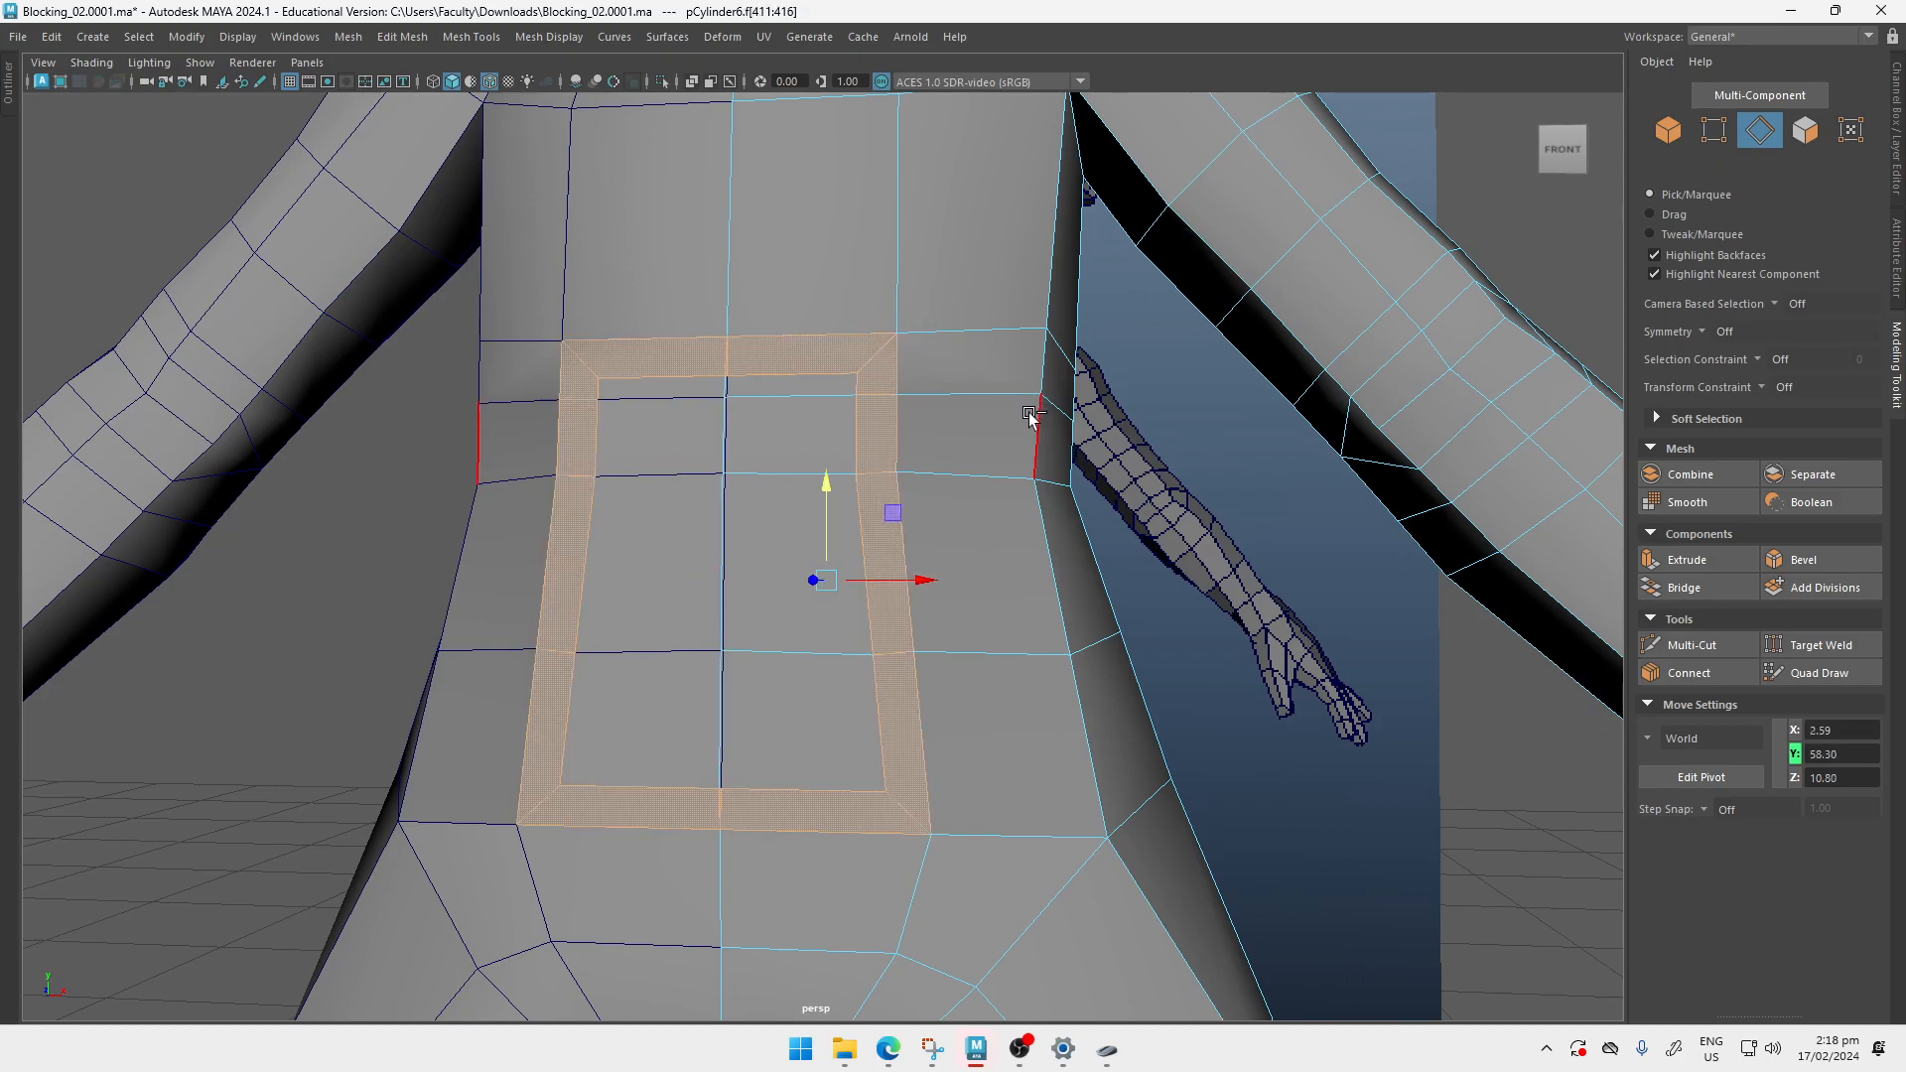
key(ctrl+z)
key(ctrl+z)
key(ctrl+z)
key(ctrl+z)
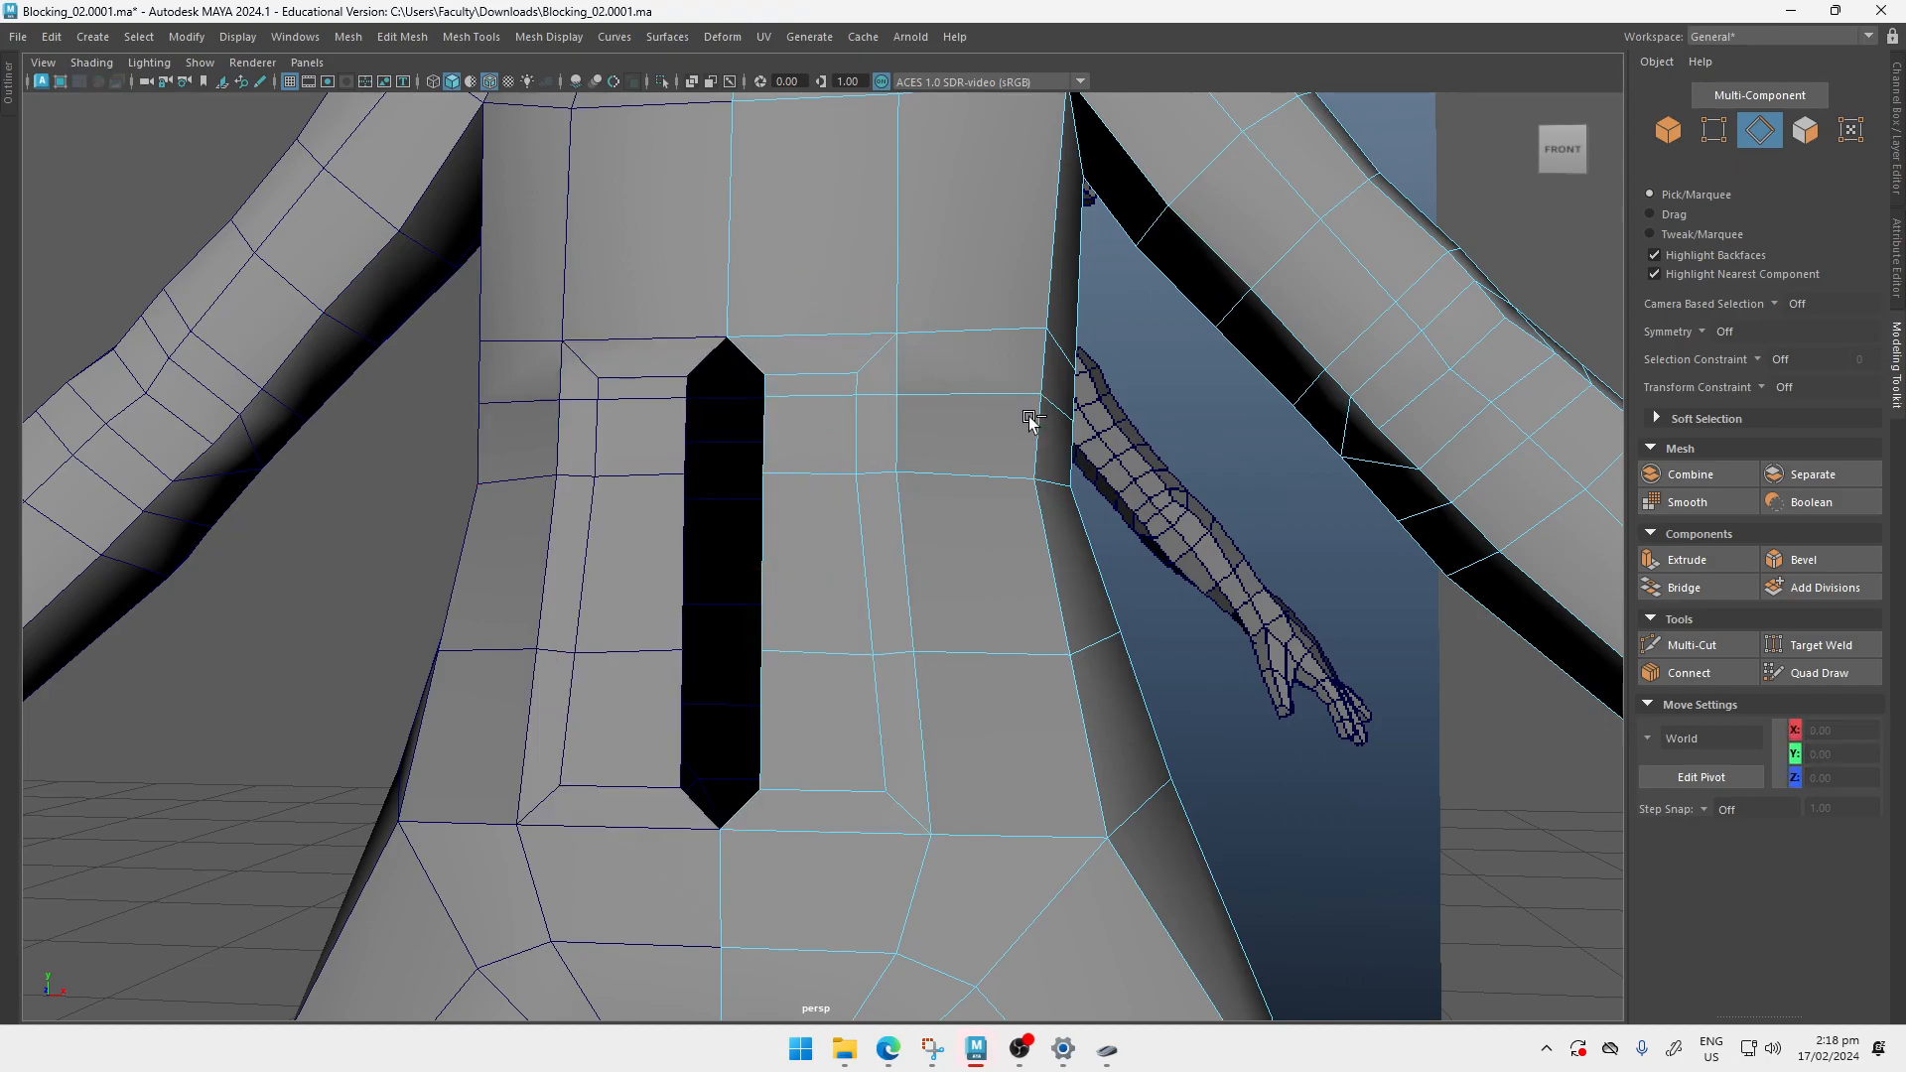
key(ctrl+z)
key(ctrl+z)
key(ctrl+z)
key(ctrl+z)
key(ctrl+z)
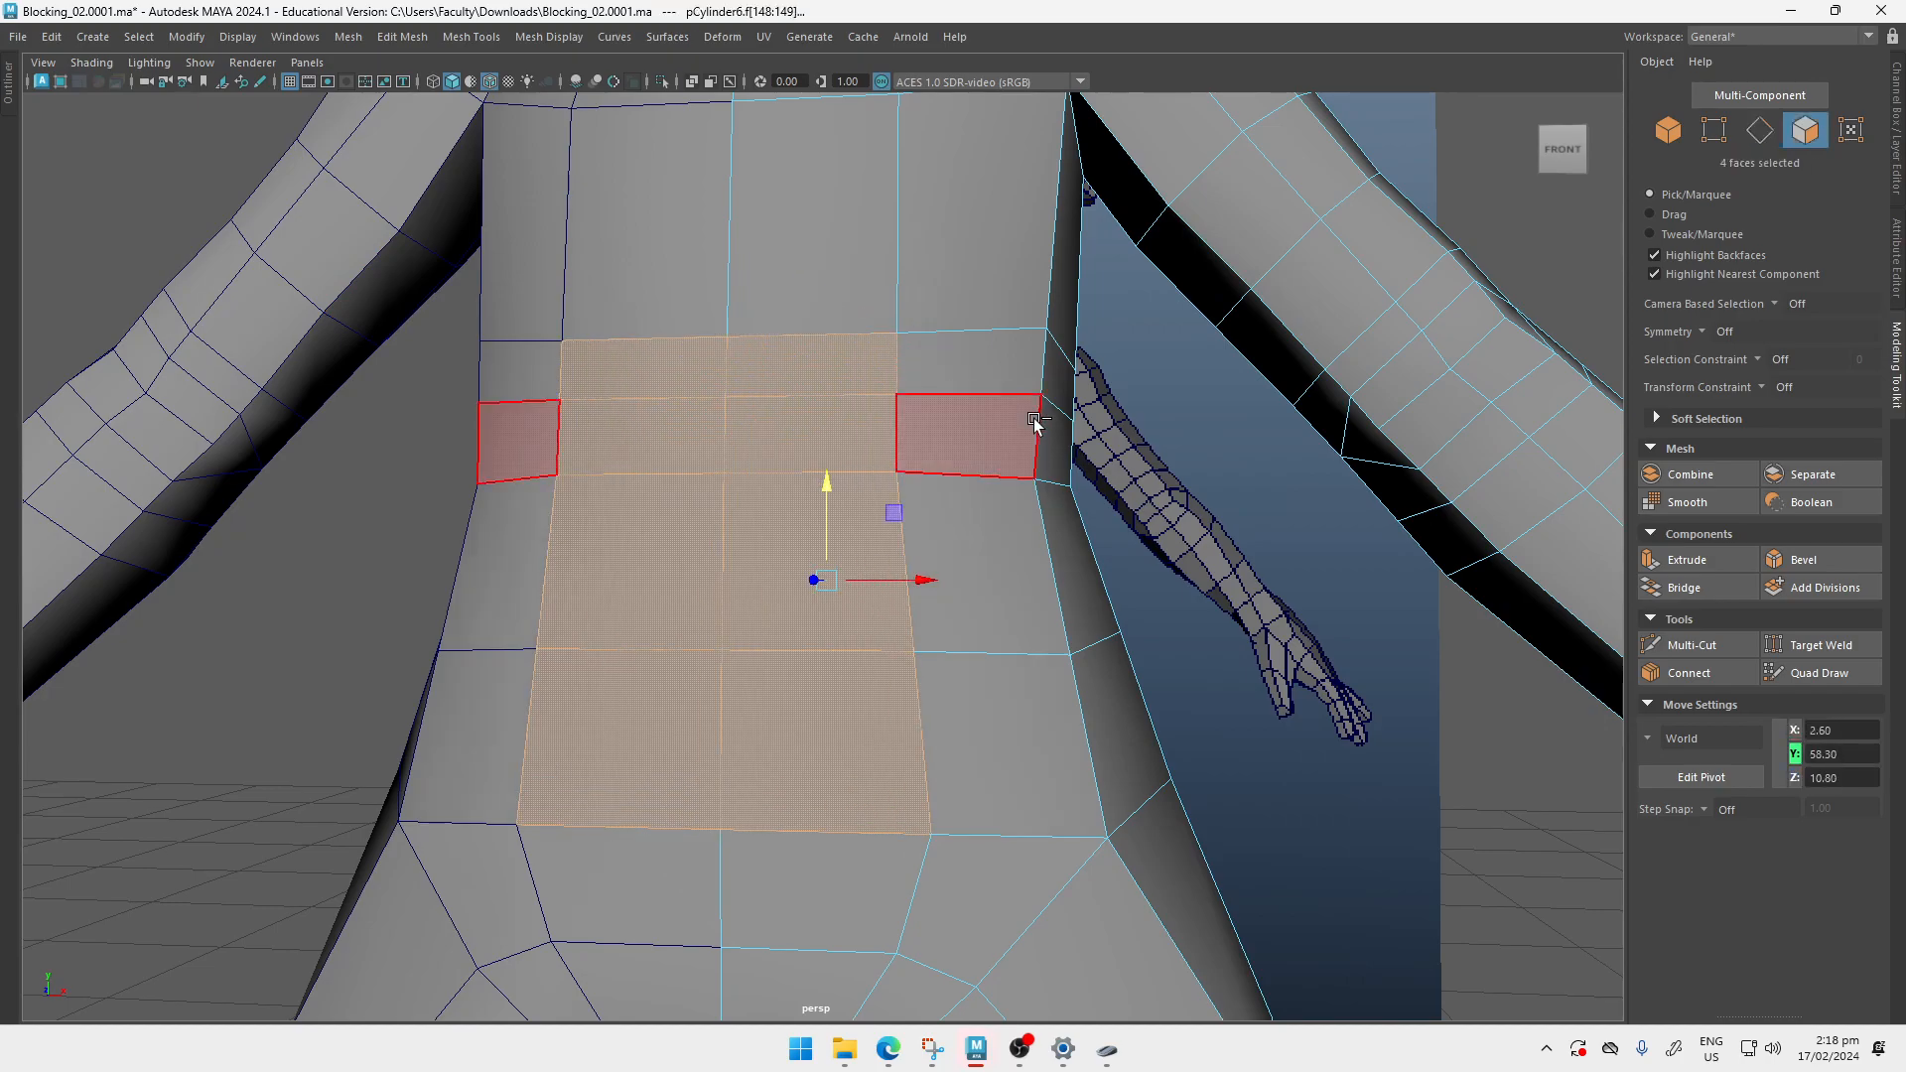
Step: Inspect the selected abdomen faces up close from the front and in smooth preview
alt+right_drag(854, 393, 862, 458)
alt+middle_drag(829, 345, 826, 486)
alt+right_drag(825, 486, 852, 427)
alt+middle_drag(848, 454, 863, 421)
alt+right_drag(864, 421, 765, 427)
alt+drag(764, 427, 817, 374)
alt+middle_drag(817, 374, 851, 359)
alt+right_drag(794, 395, 814, 531)
alt+middle_drag(814, 531, 714, 583)
alt+right_drag(712, 584, 724, 588)
alt+middle_drag(788, 474, 722, 548)
alt+right_drag(722, 548, 744, 453)
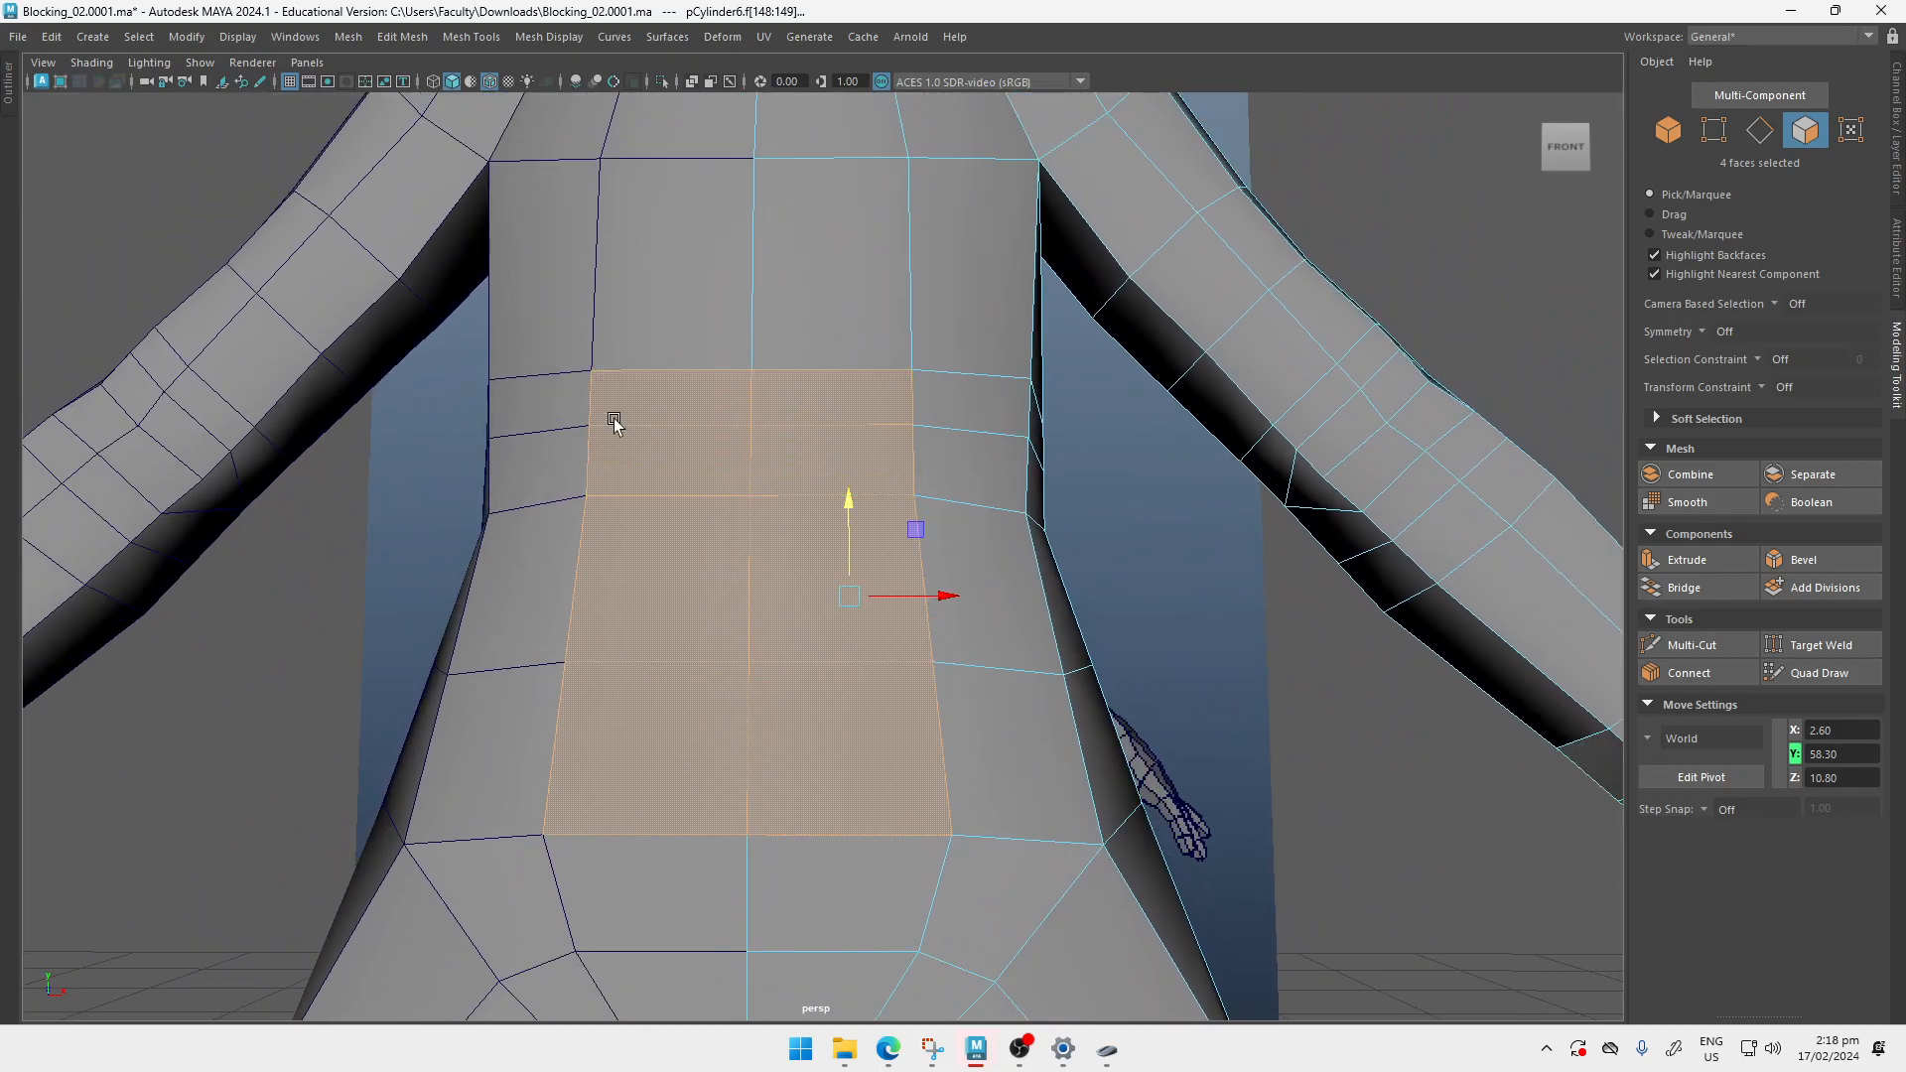
shift+click(830, 397)
key(3)
mouse_move(830, 434)
alt+mouse_down()
mouse_move(787, 451)
mouse_move(808, 412)
alt+mouse_up()
alt+right_drag(808, 413, 786, 545)
alt+middle_drag(802, 520, 943, 444)
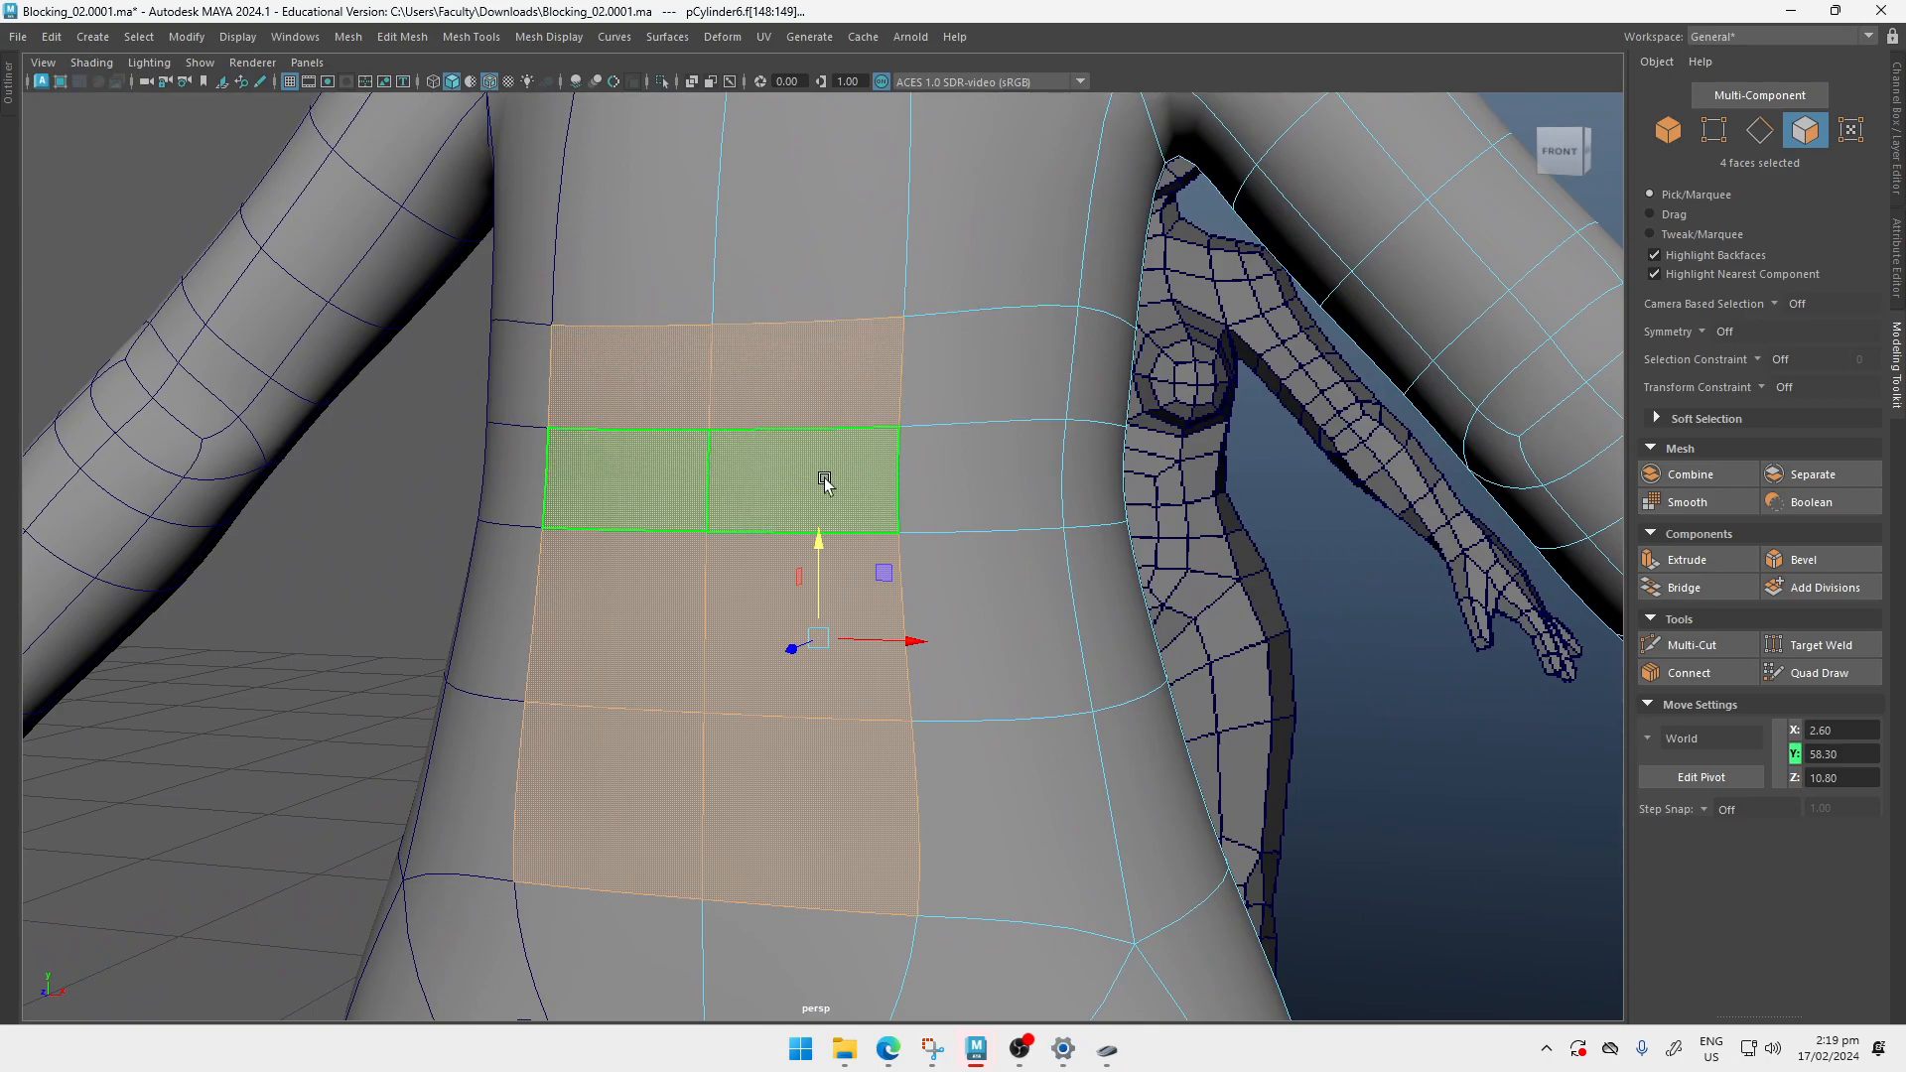
Step: Extrude the four selected abdomen faces with an inward offset, and restore the unsmoothed mesh display
click(1723, 557)
key(1)
alt+drag(933, 575, 992, 580)
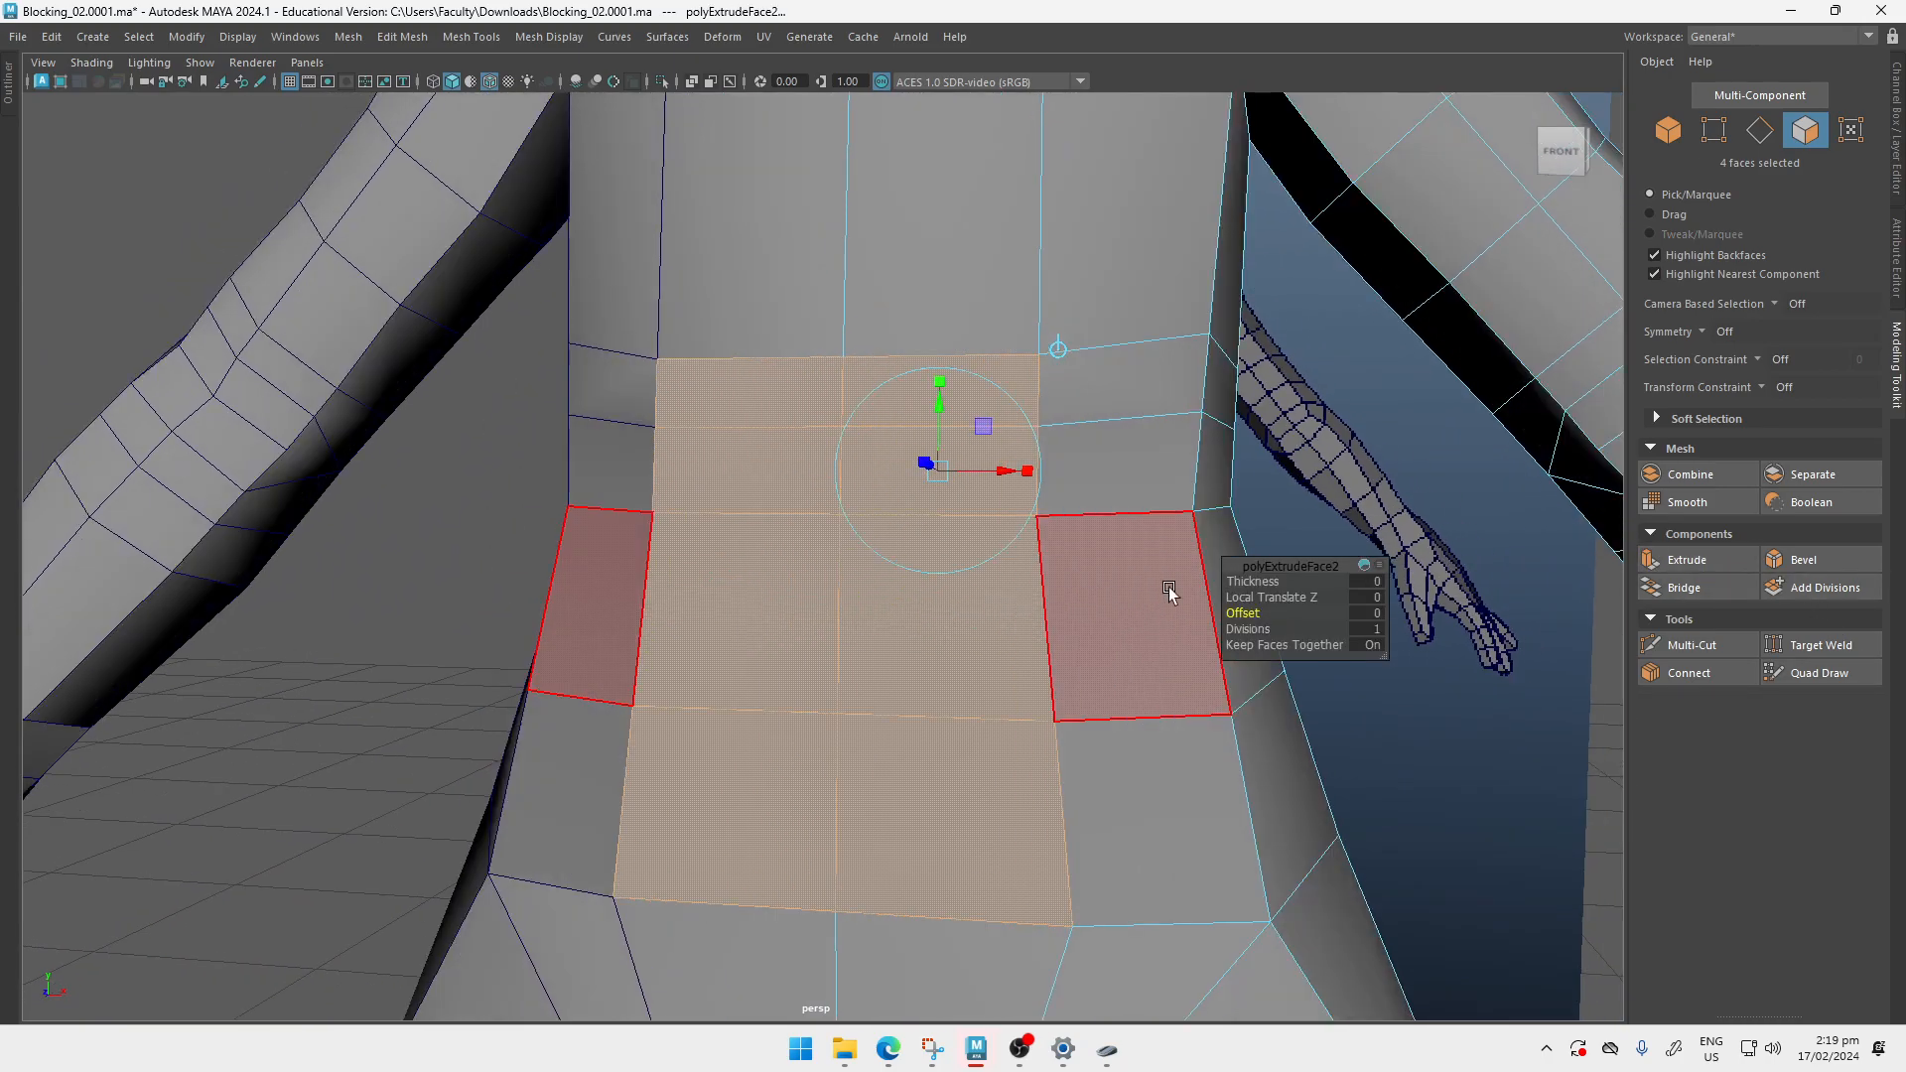
drag(1242, 608, 1346, 603)
key(q)
Step: Select the four inset faces along the abdomen's centre line and delete them
click(854, 438)
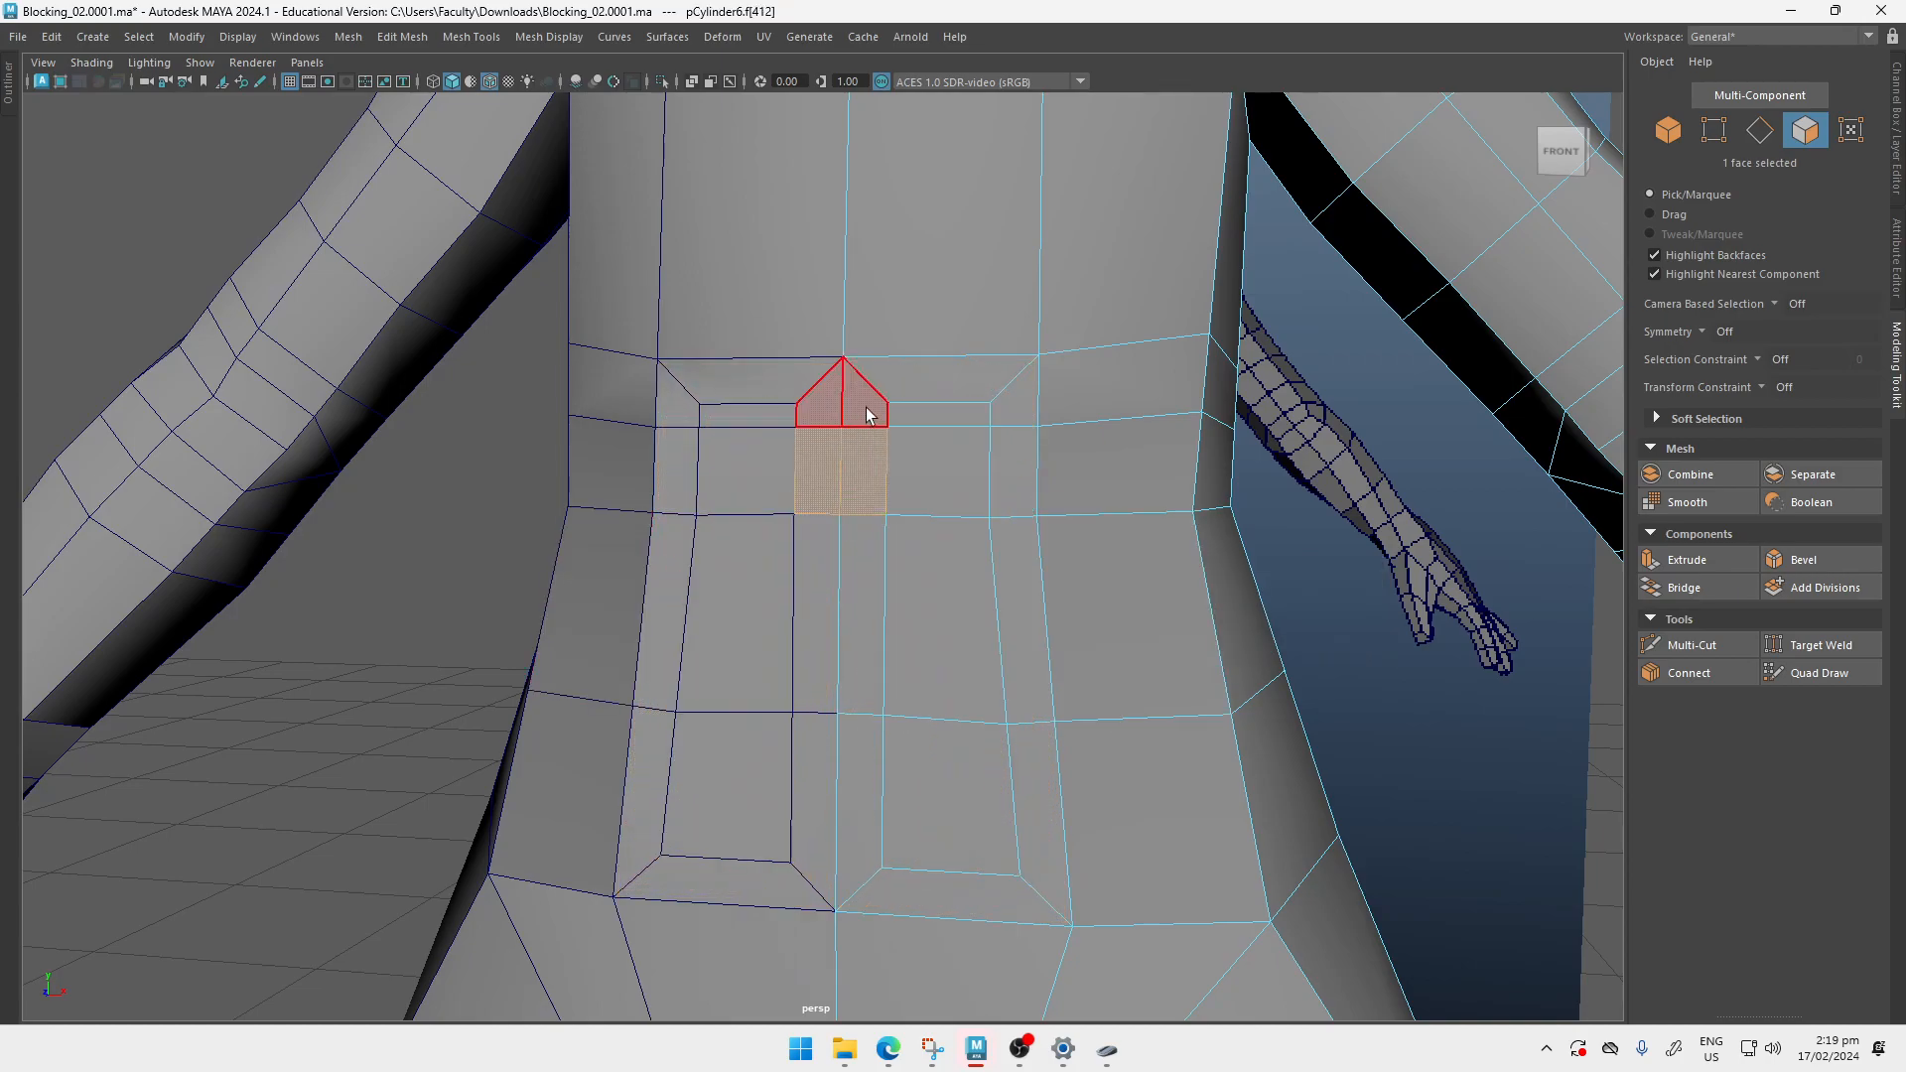
shift+double_click(906, 389)
drag(859, 402, 870, 779)
shift+click(870, 779)
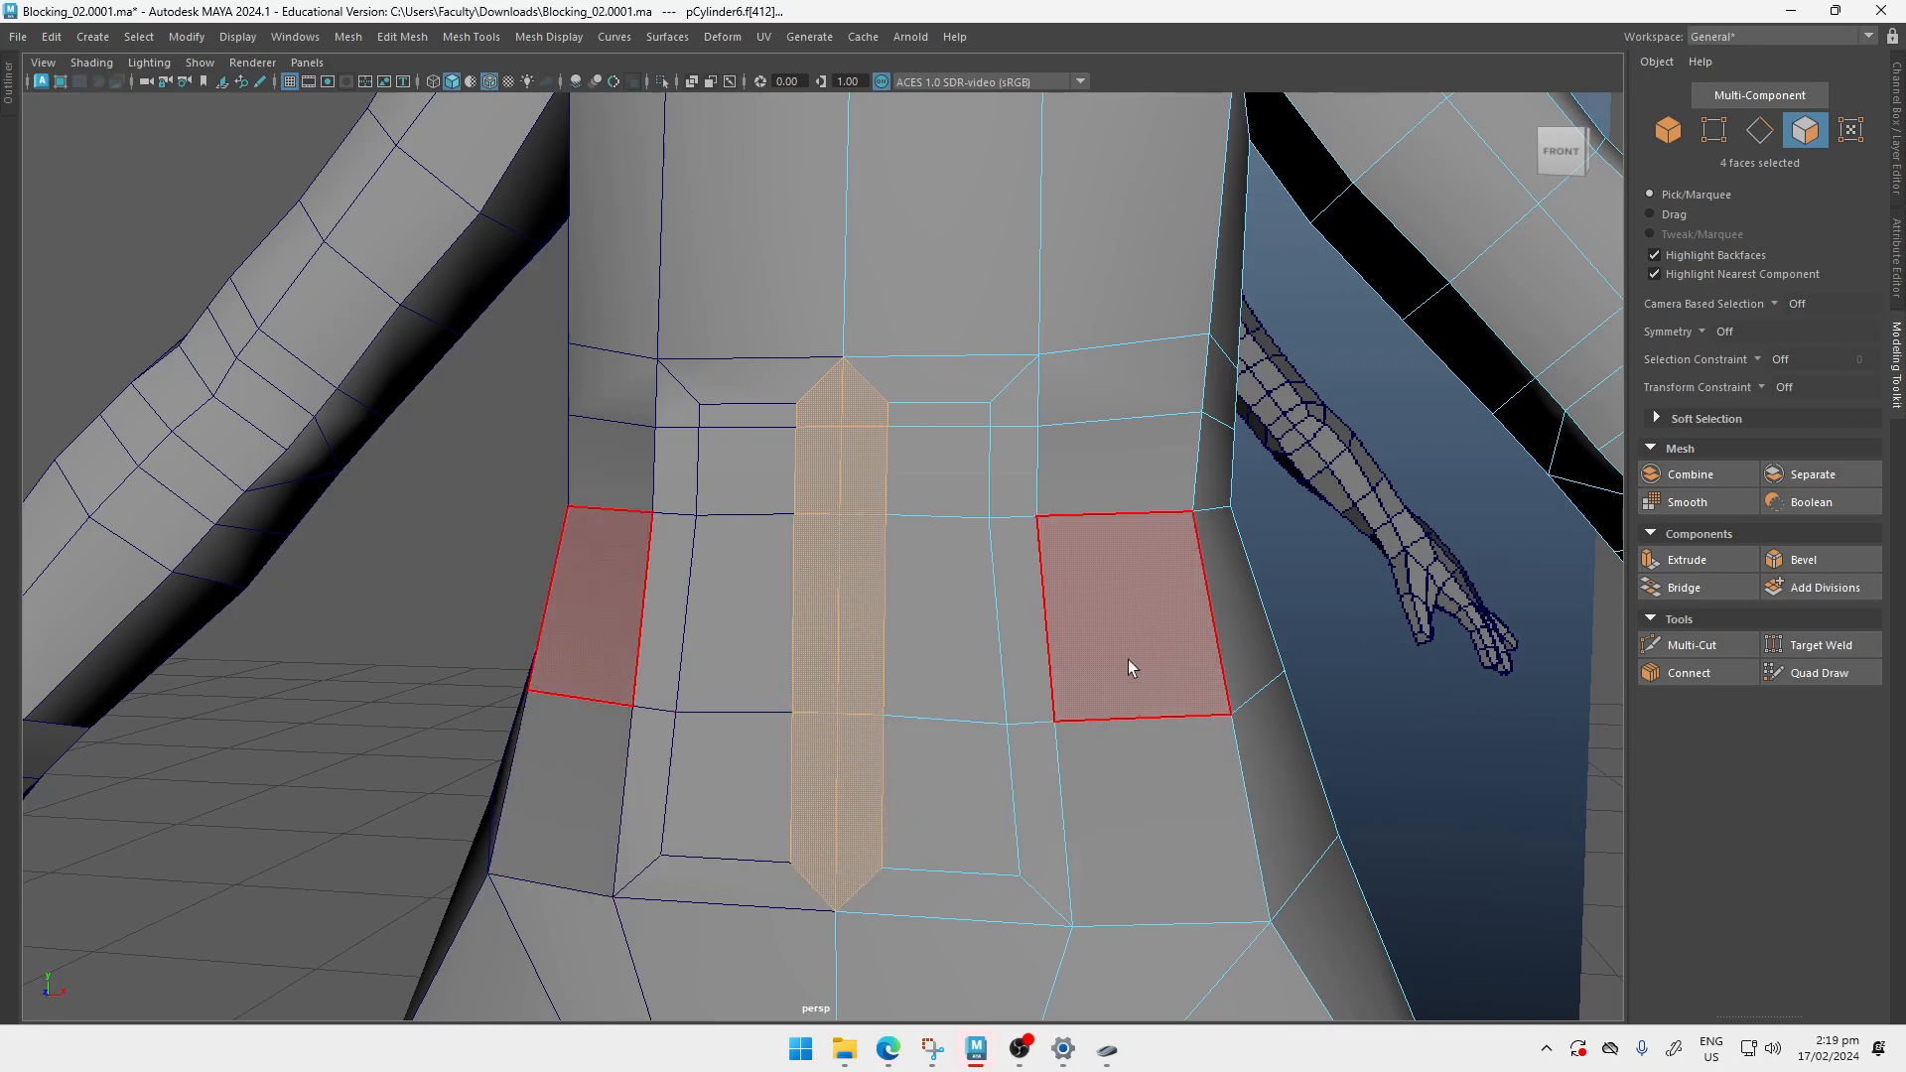
key(Delete)
Step: Select the four open edges bordering the abdomen gap and scale them sideways to close it at the centre line
right_drag(956, 458, 944, 318)
click(888, 417)
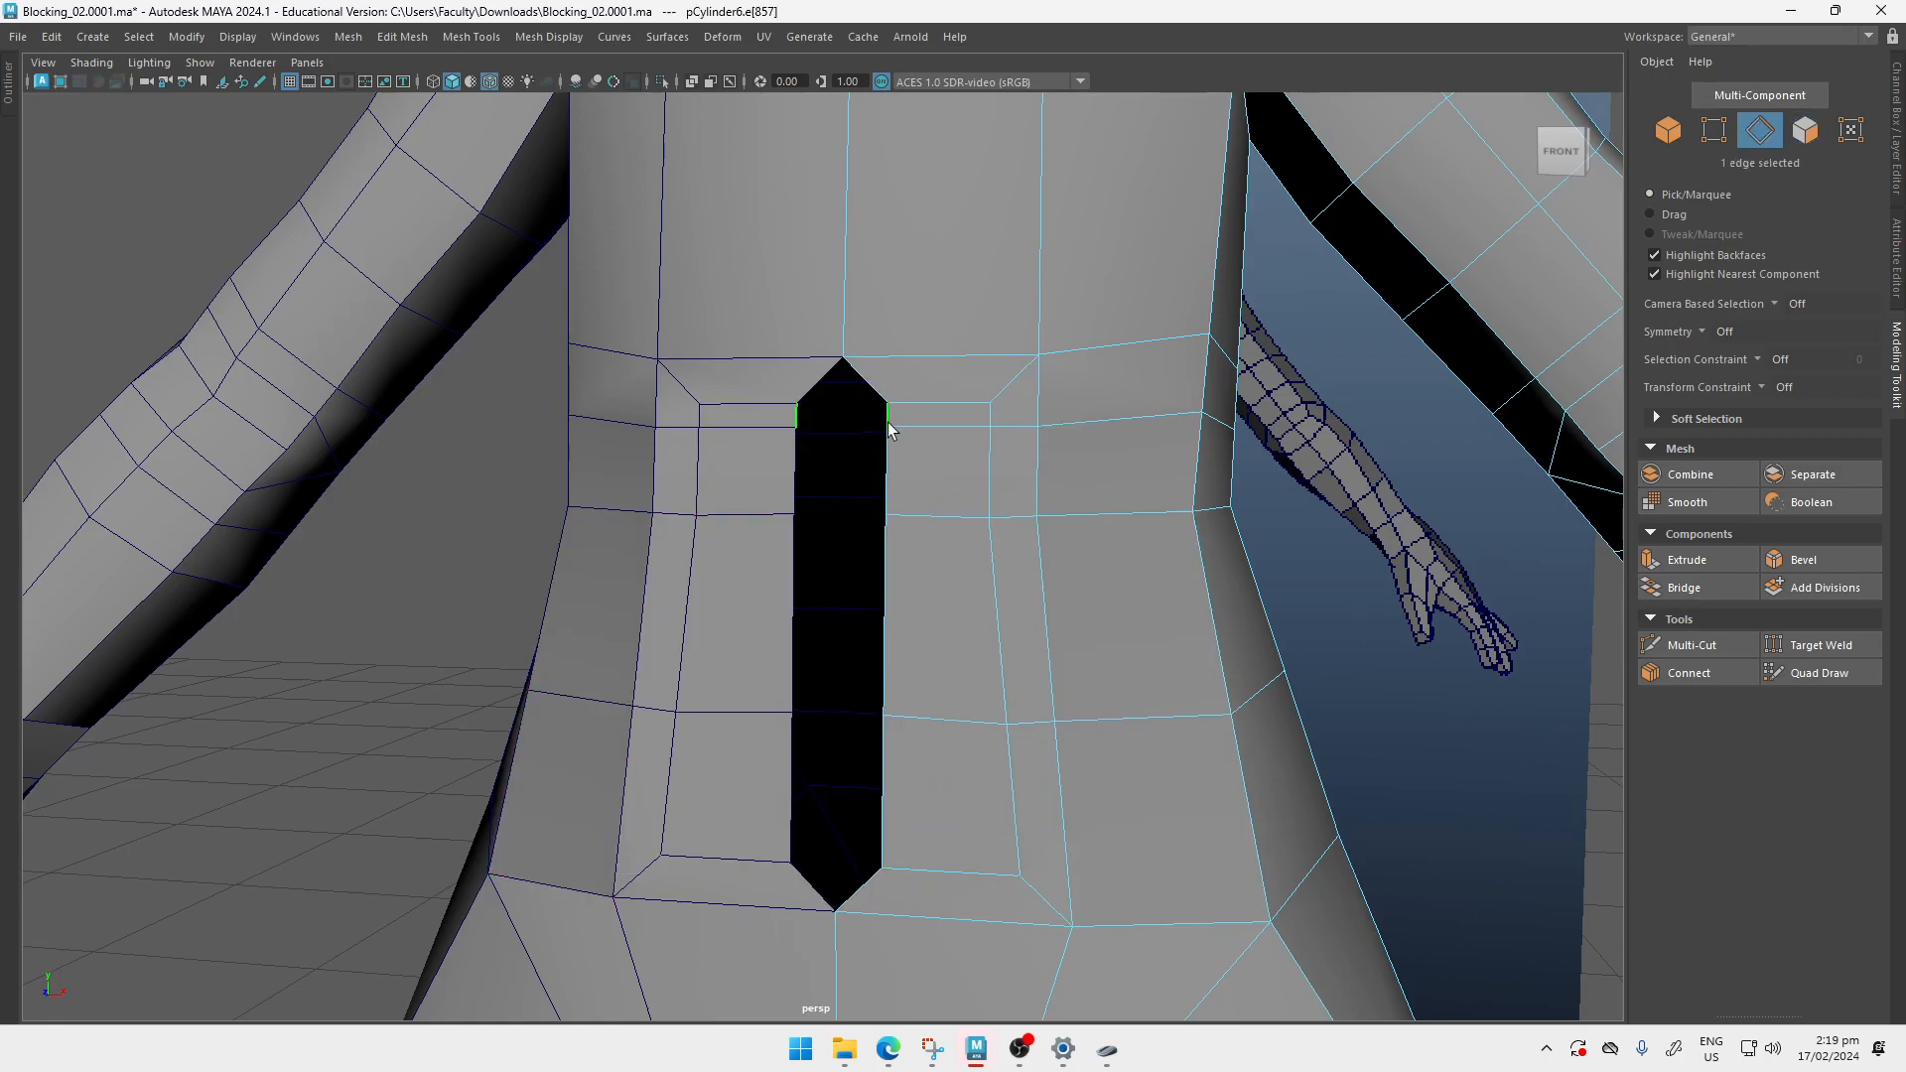
shift+double_click(889, 744)
key(r)
drag(983, 640, 933, 635)
key(q)
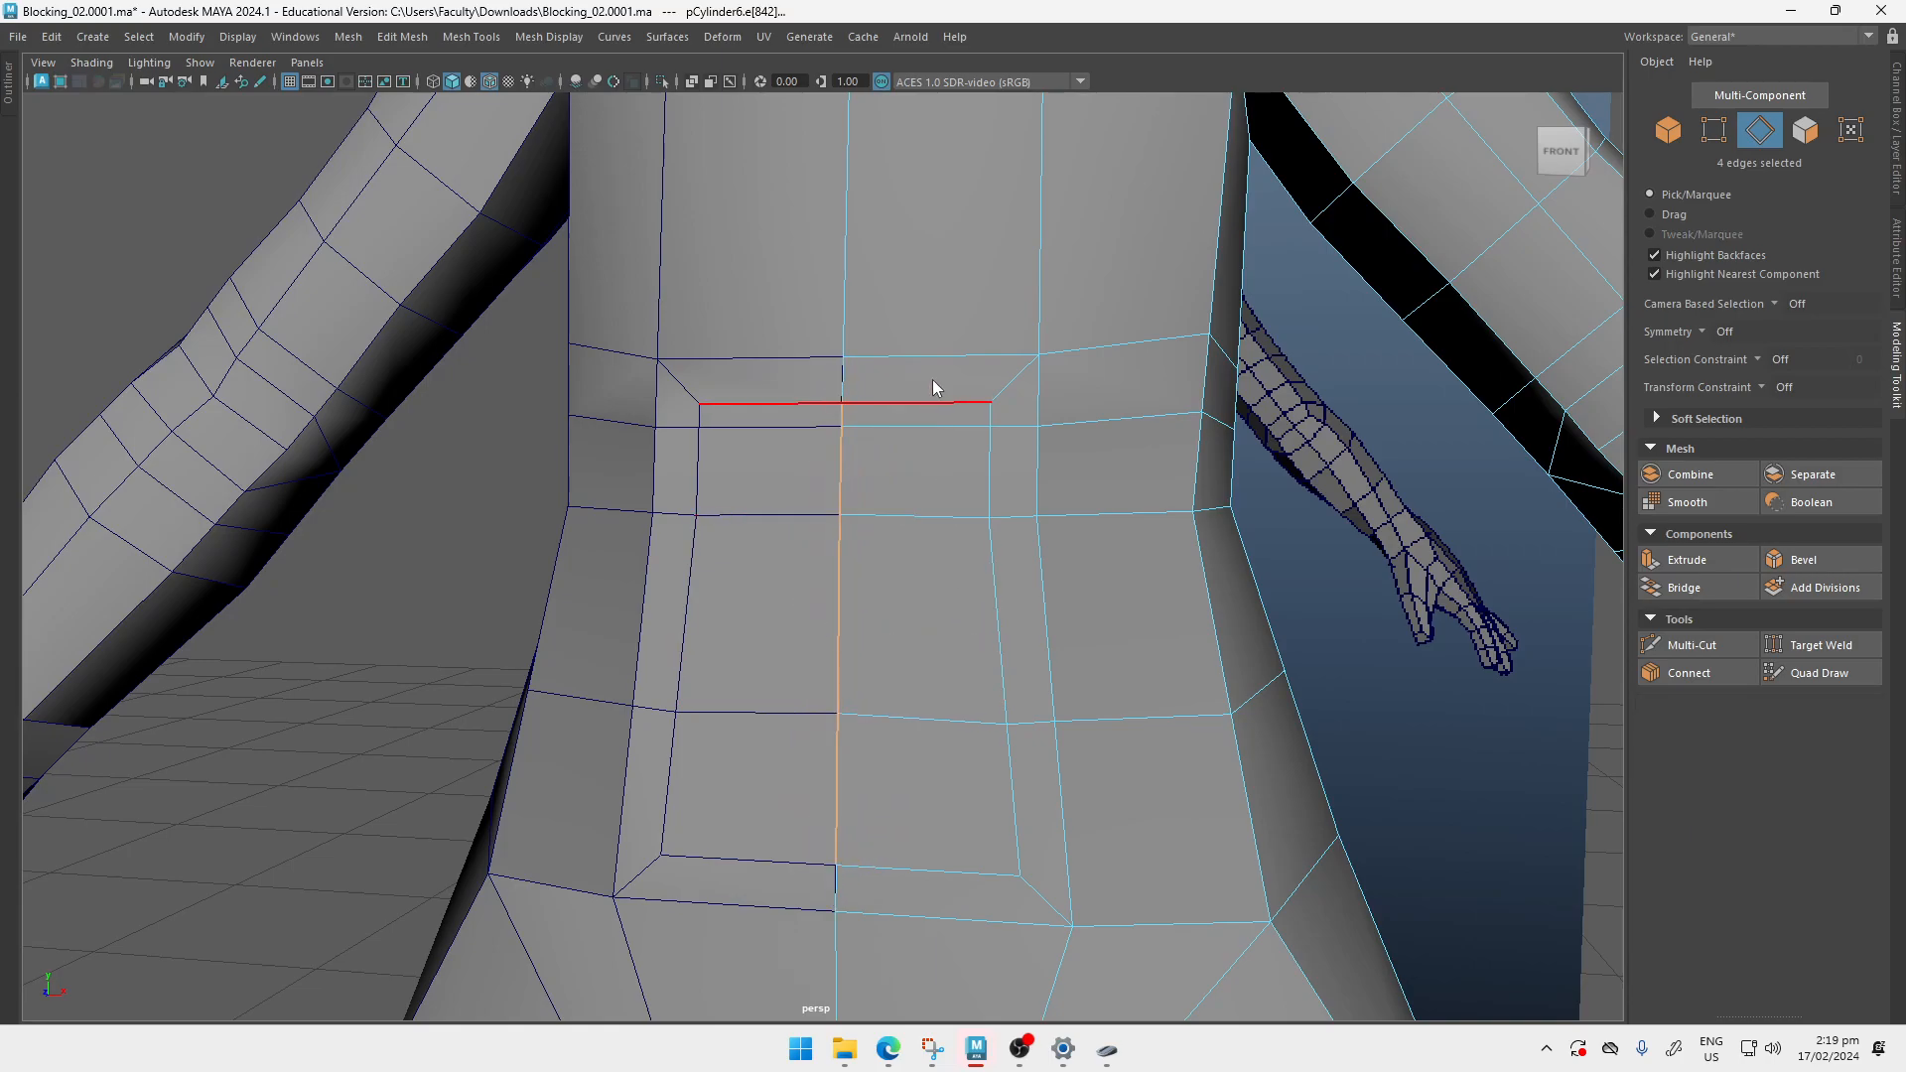
Step: Select the face loop framing the abdomen and compare it with the reference in the front view using wireframe display
key(F11)
click(1019, 412)
double_click(1021, 408)
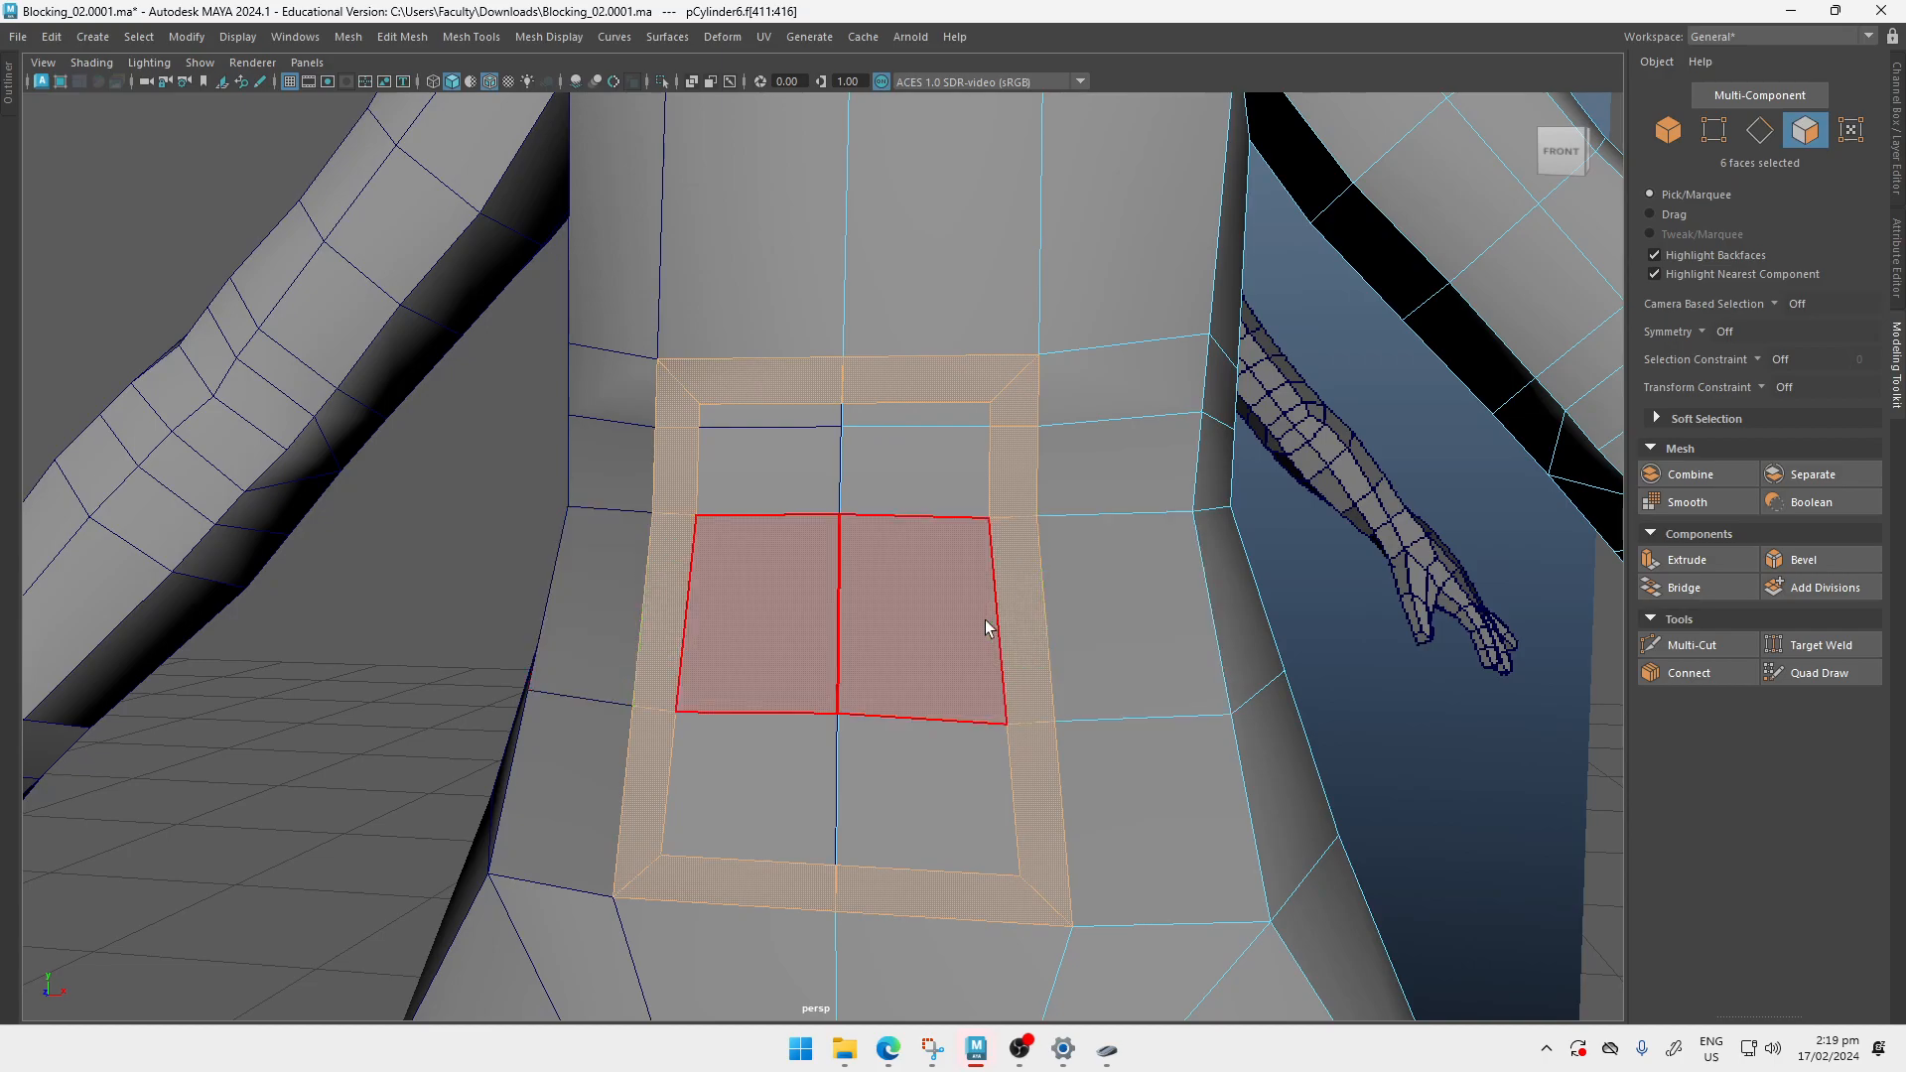
key(space)
key(space)
key(4)
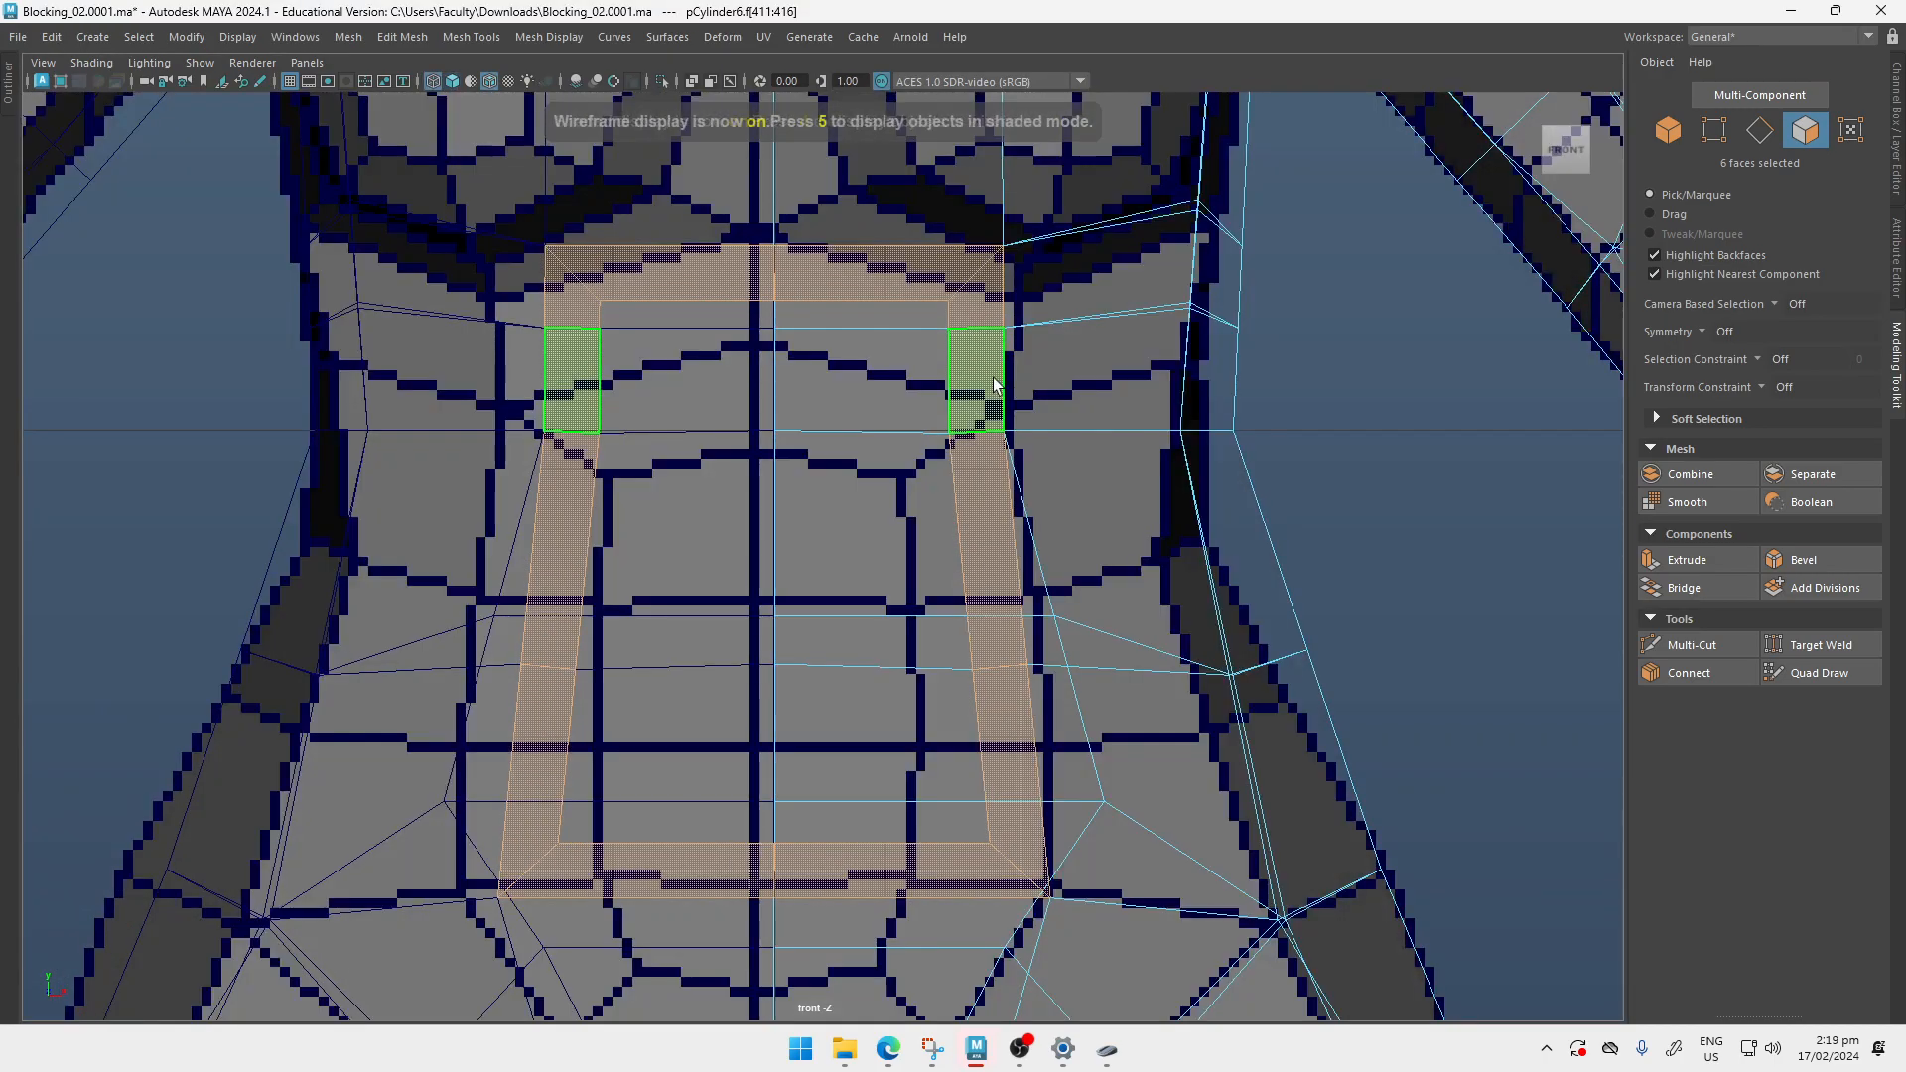
key(5)
Step: Select the three middle horizontal edges inside the abdomen frame, try moving them down, and undo the move
mouse_move(970, 334)
right_down()
mouse_move(919, 298)
mouse_move(929, 260)
right_up()
click(879, 338)
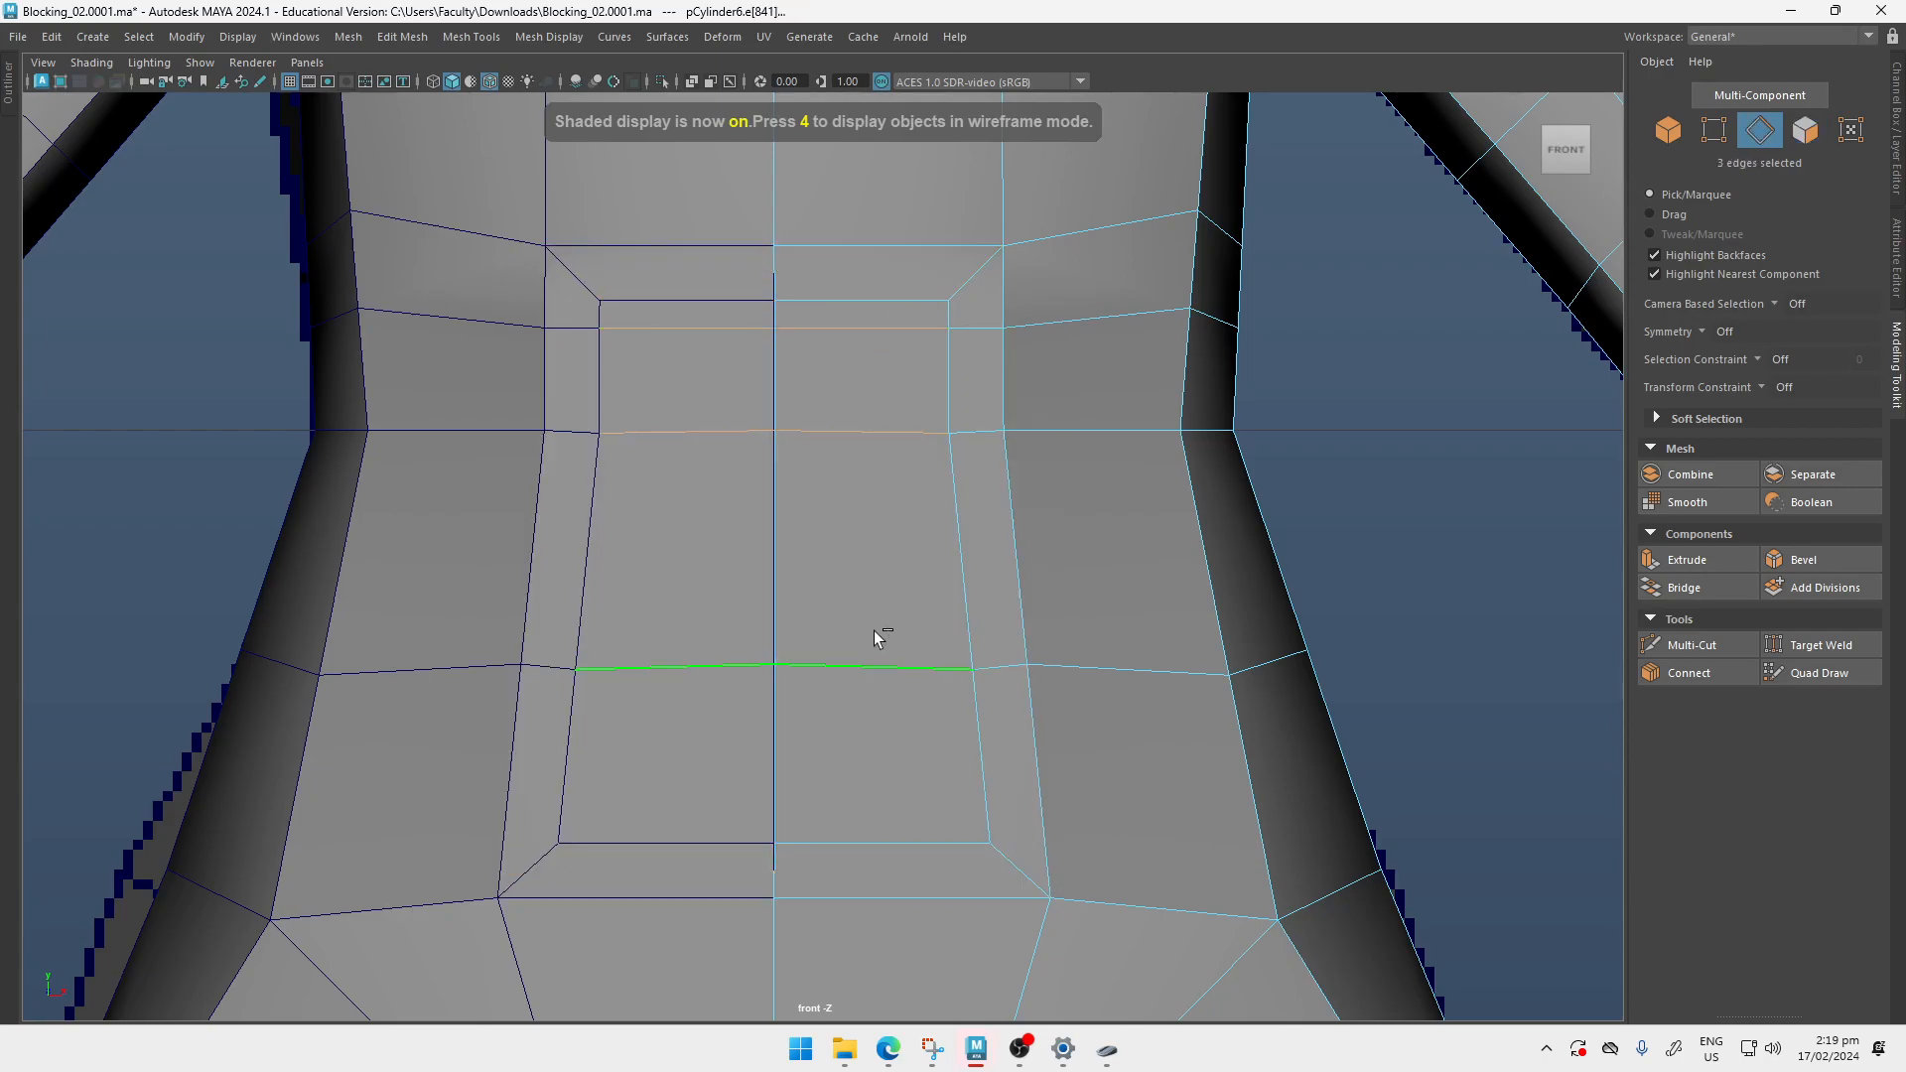
key(w)
drag(876, 421, 865, 493)
key(q)
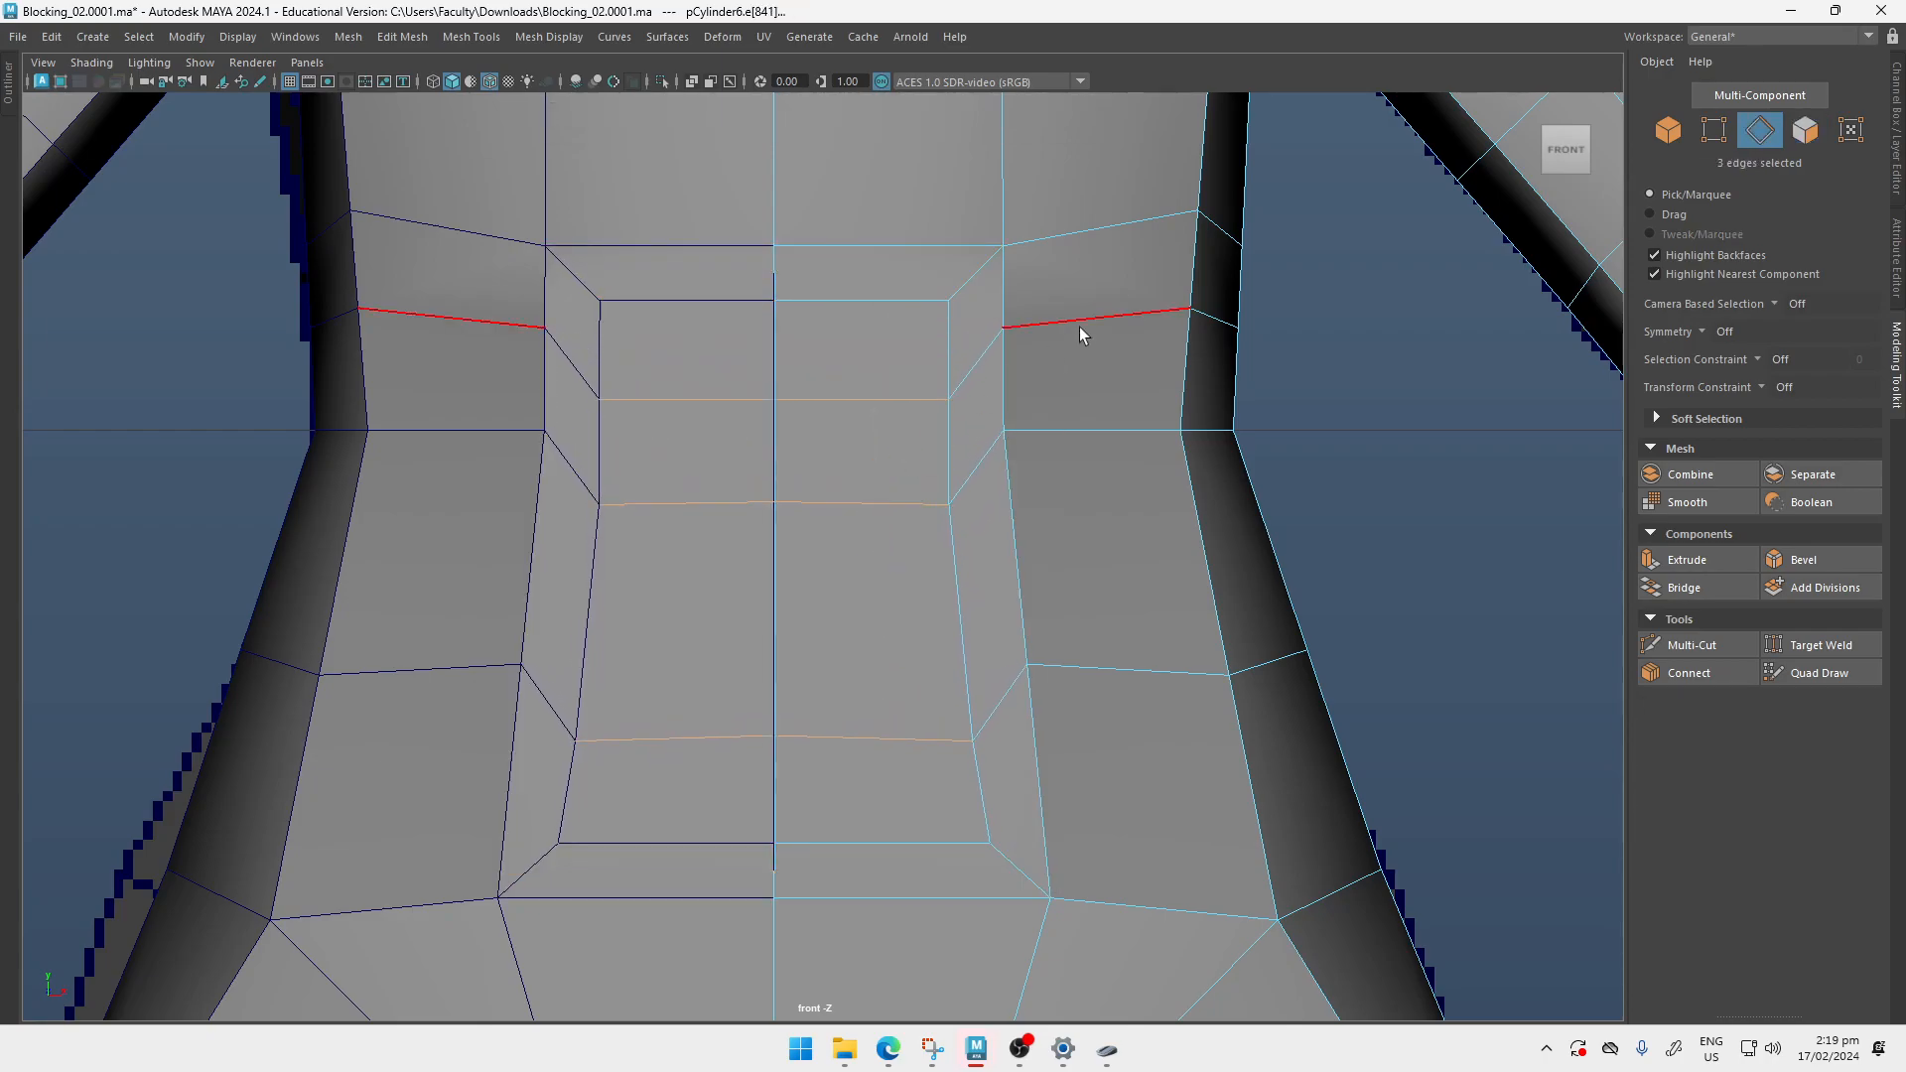
key(ctrl+z)
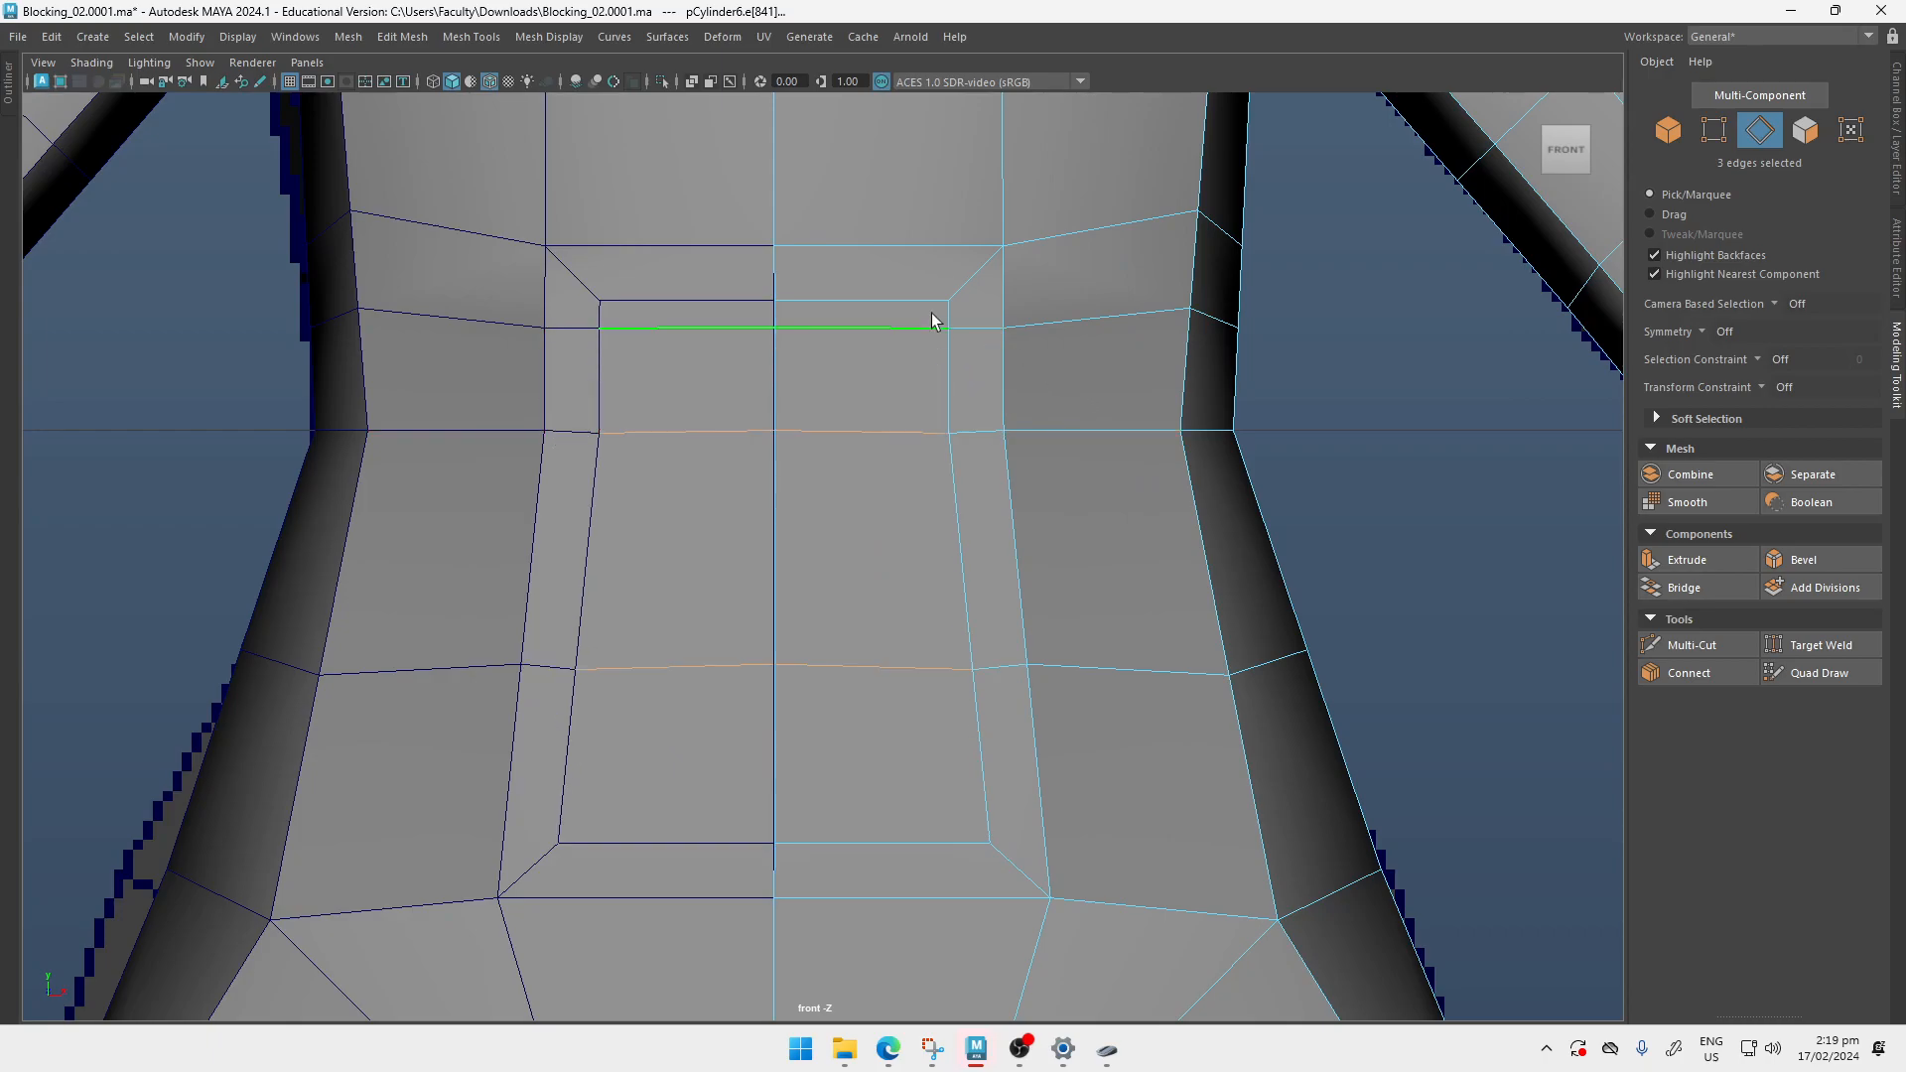
Step: Lower the three middle horizontal edges inside the abdomen frame toward the reference rows
key(w)
drag(877, 422, 874, 498)
key(q)
click(1097, 313)
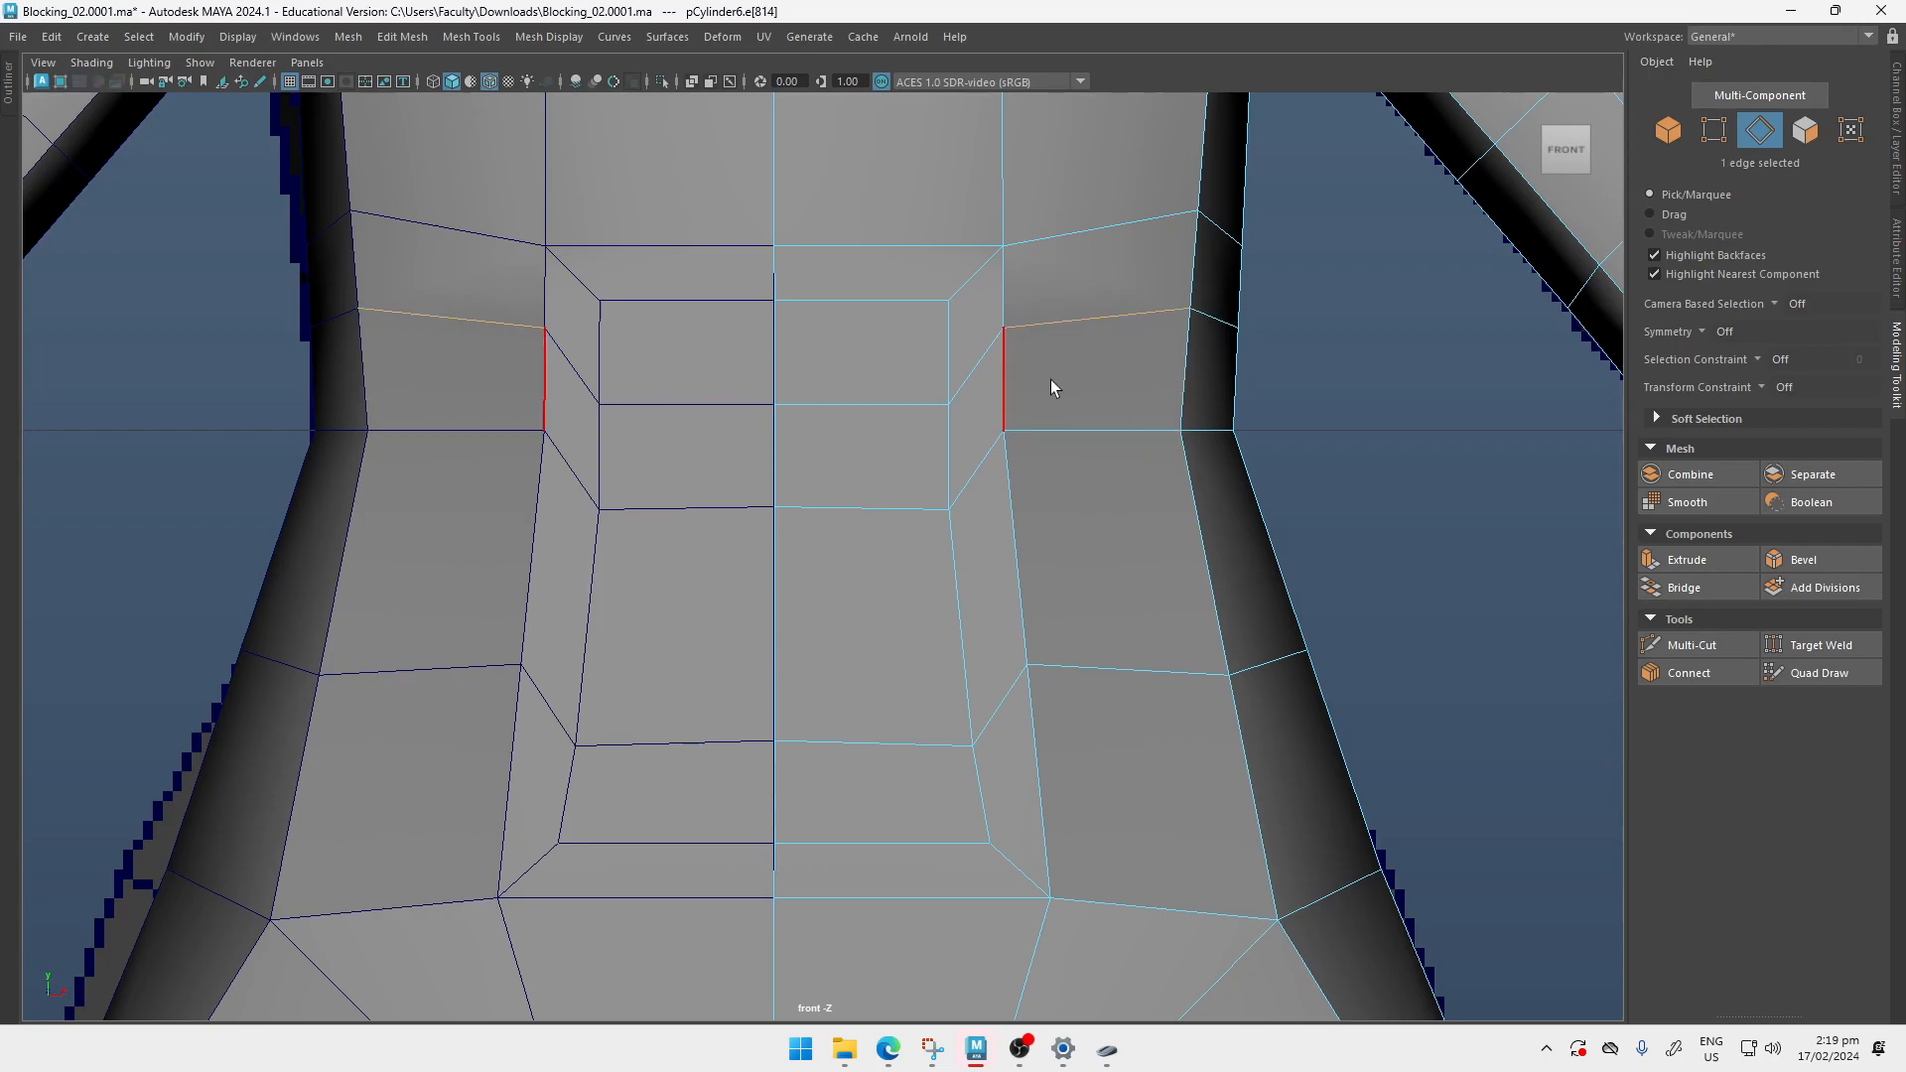
Step: Select the ten vertices of the two waist rows outside the abdomen's inner frame and lower them level with the inner rows
key(4)
alt+middle_drag(842, 418, 850, 386)
key(5)
right_drag(1148, 335, 1033, 333)
drag(1000, 254, 1017, 279)
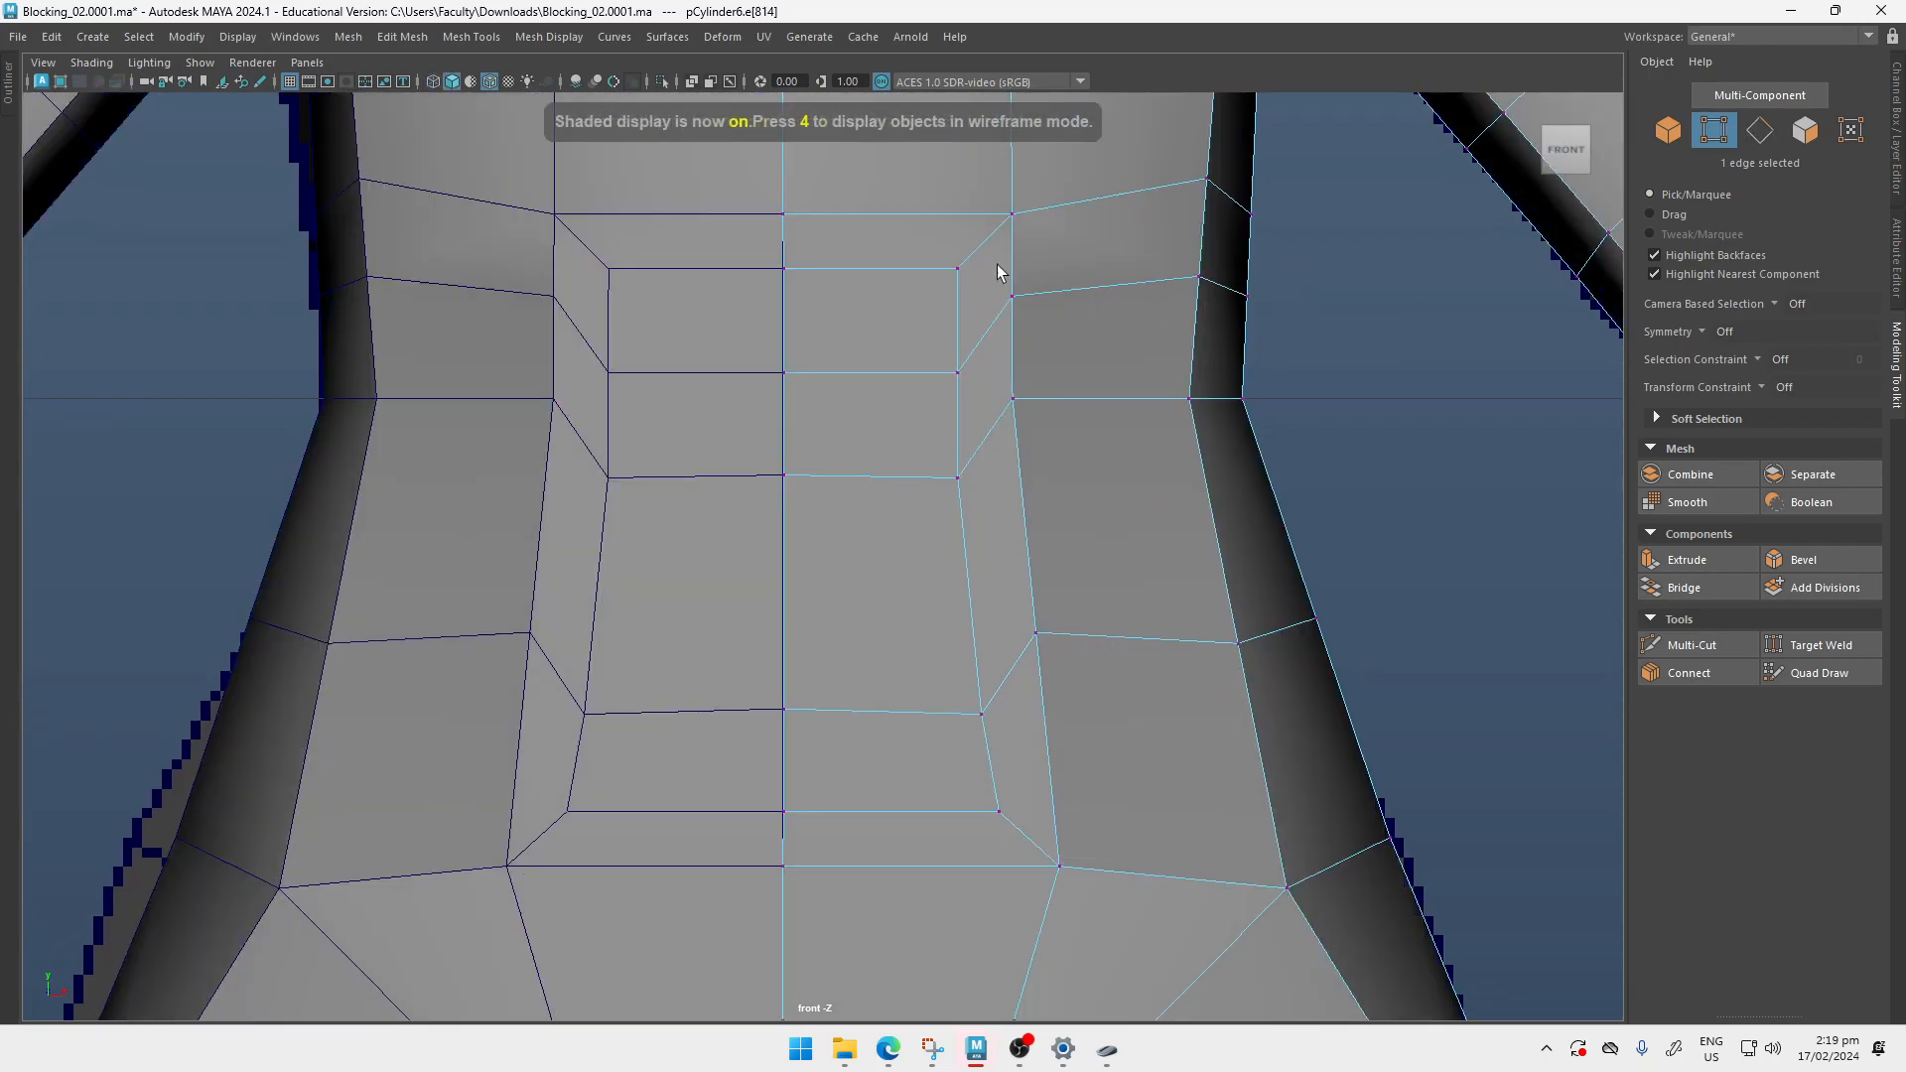
drag(1278, 443, 1280, 444)
key(4)
key(w)
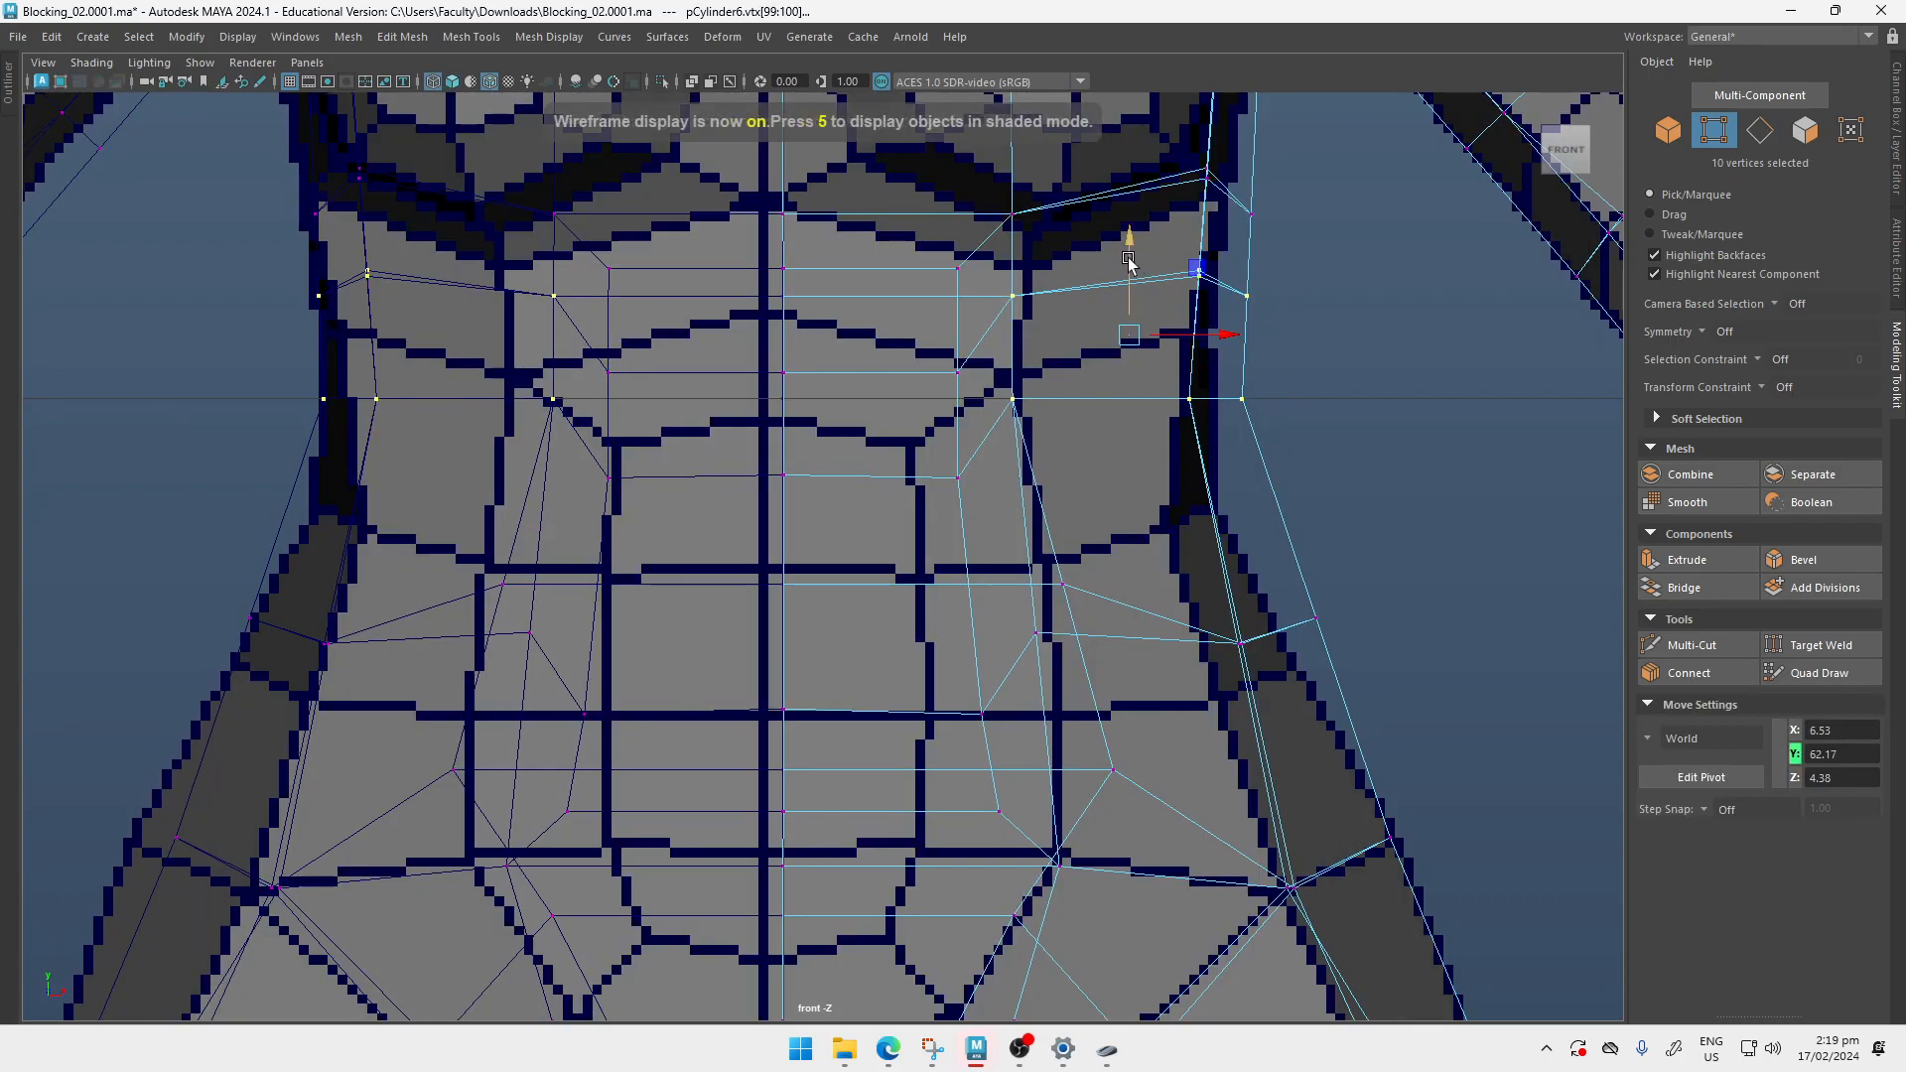
key(5)
drag(1123, 253, 1125, 335)
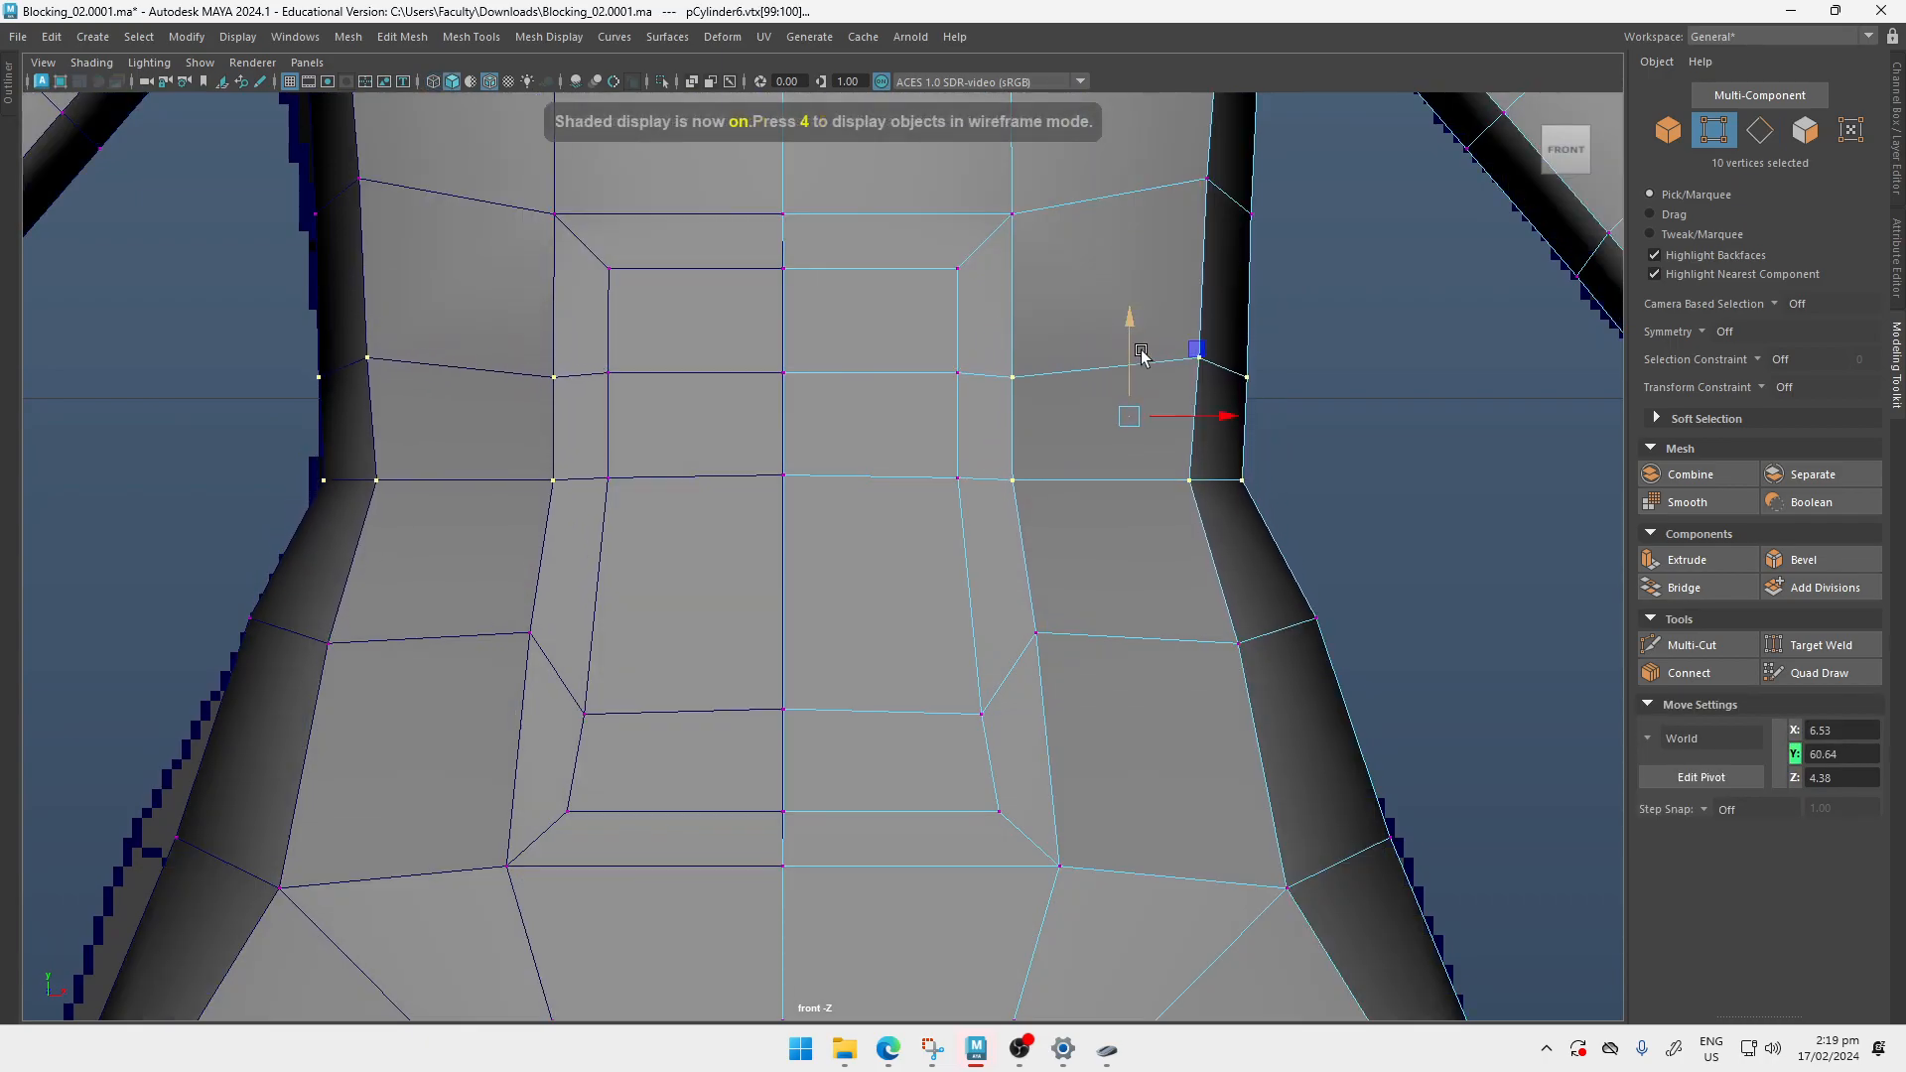
Step: Lower the five outer vertices of the row below the waist to meet the inner row, and preview the mesh smoothed
alt+middle_drag(1064, 628, 1081, 502)
key(q)
drag(1445, 579, 1439, 576)
key(4)
key(w)
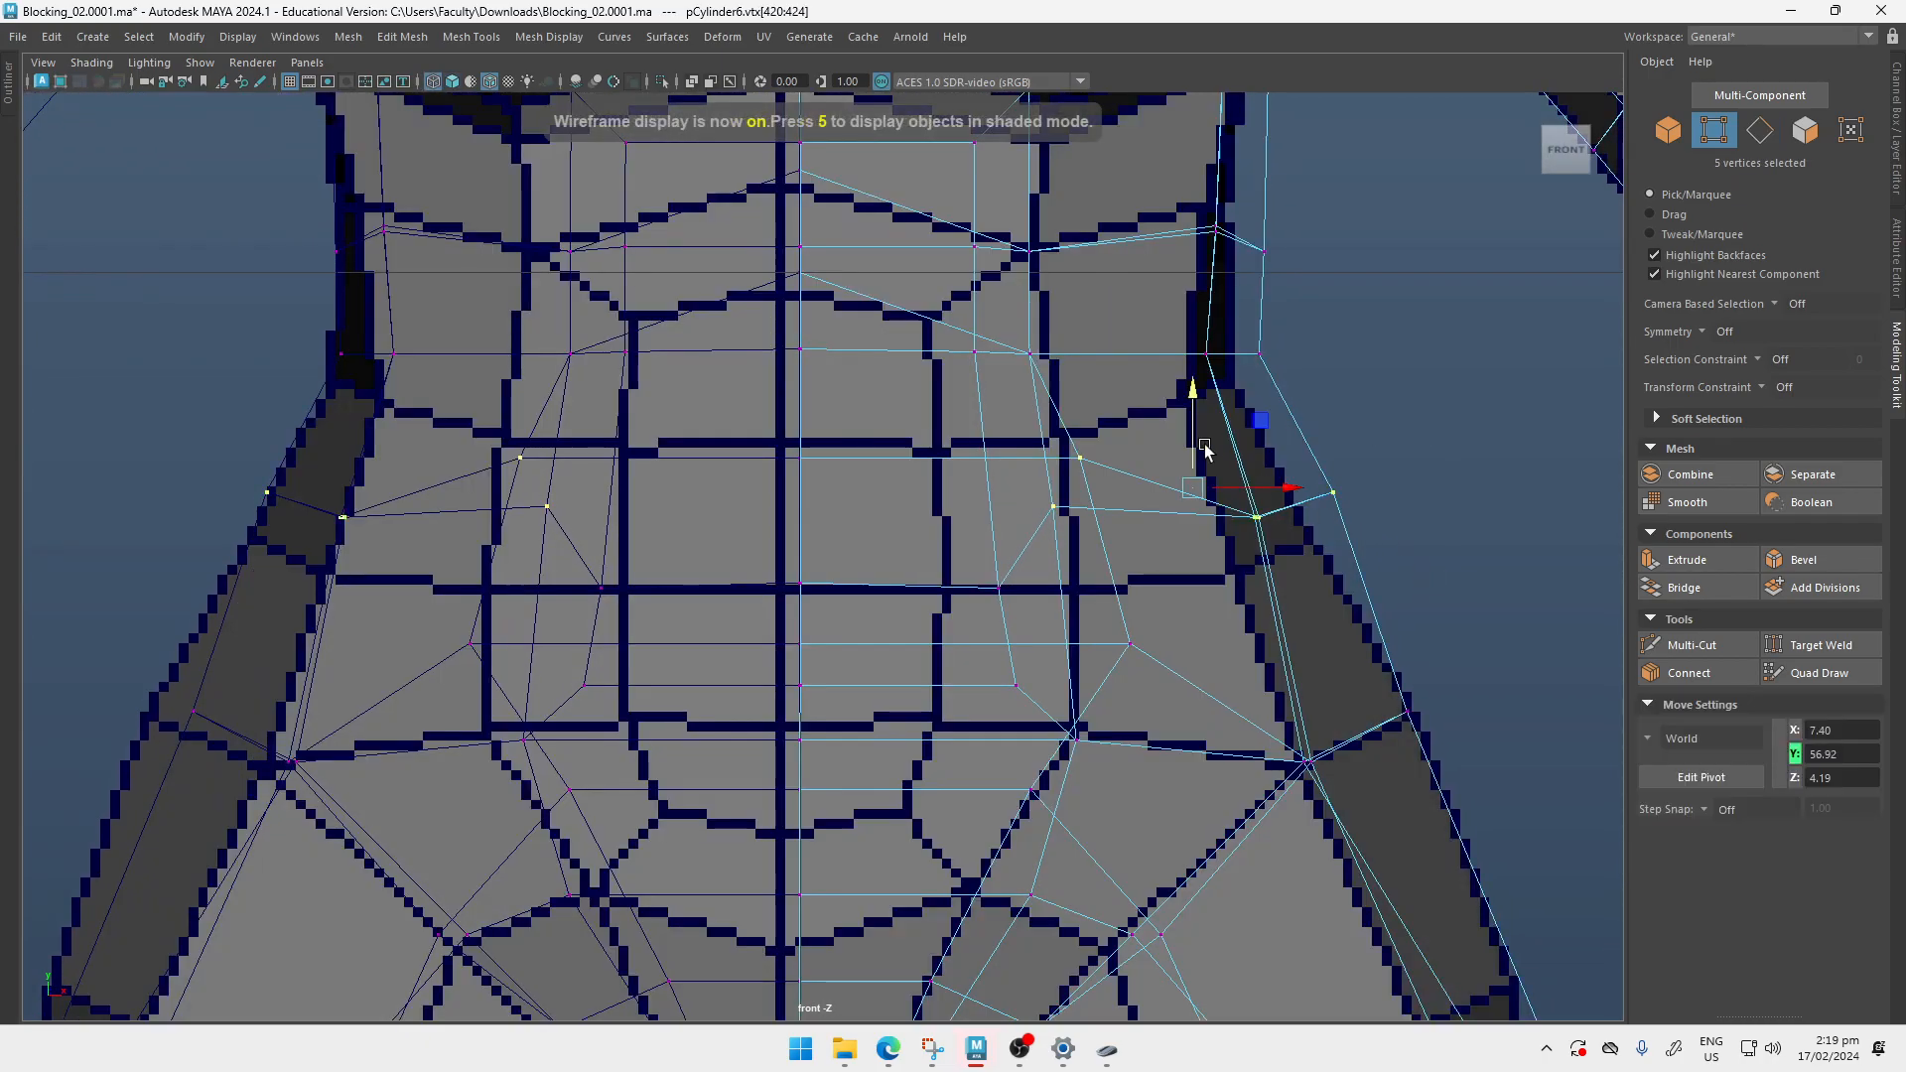
key(5)
key(4)
key(5)
drag(1195, 397, 1199, 452)
key(3)
alt+middle_drag(1070, 415, 1168, 516)
key(1)
Step: Raise the centre-line vertex above the abdomen frame so its top edge forms a peak
right_drag(1086, 252, 991, 209)
alt+middle_drag(990, 240, 987, 283)
click(898, 228)
alt+middle_drag(915, 214, 952, 332)
drag(929, 264, 933, 217)
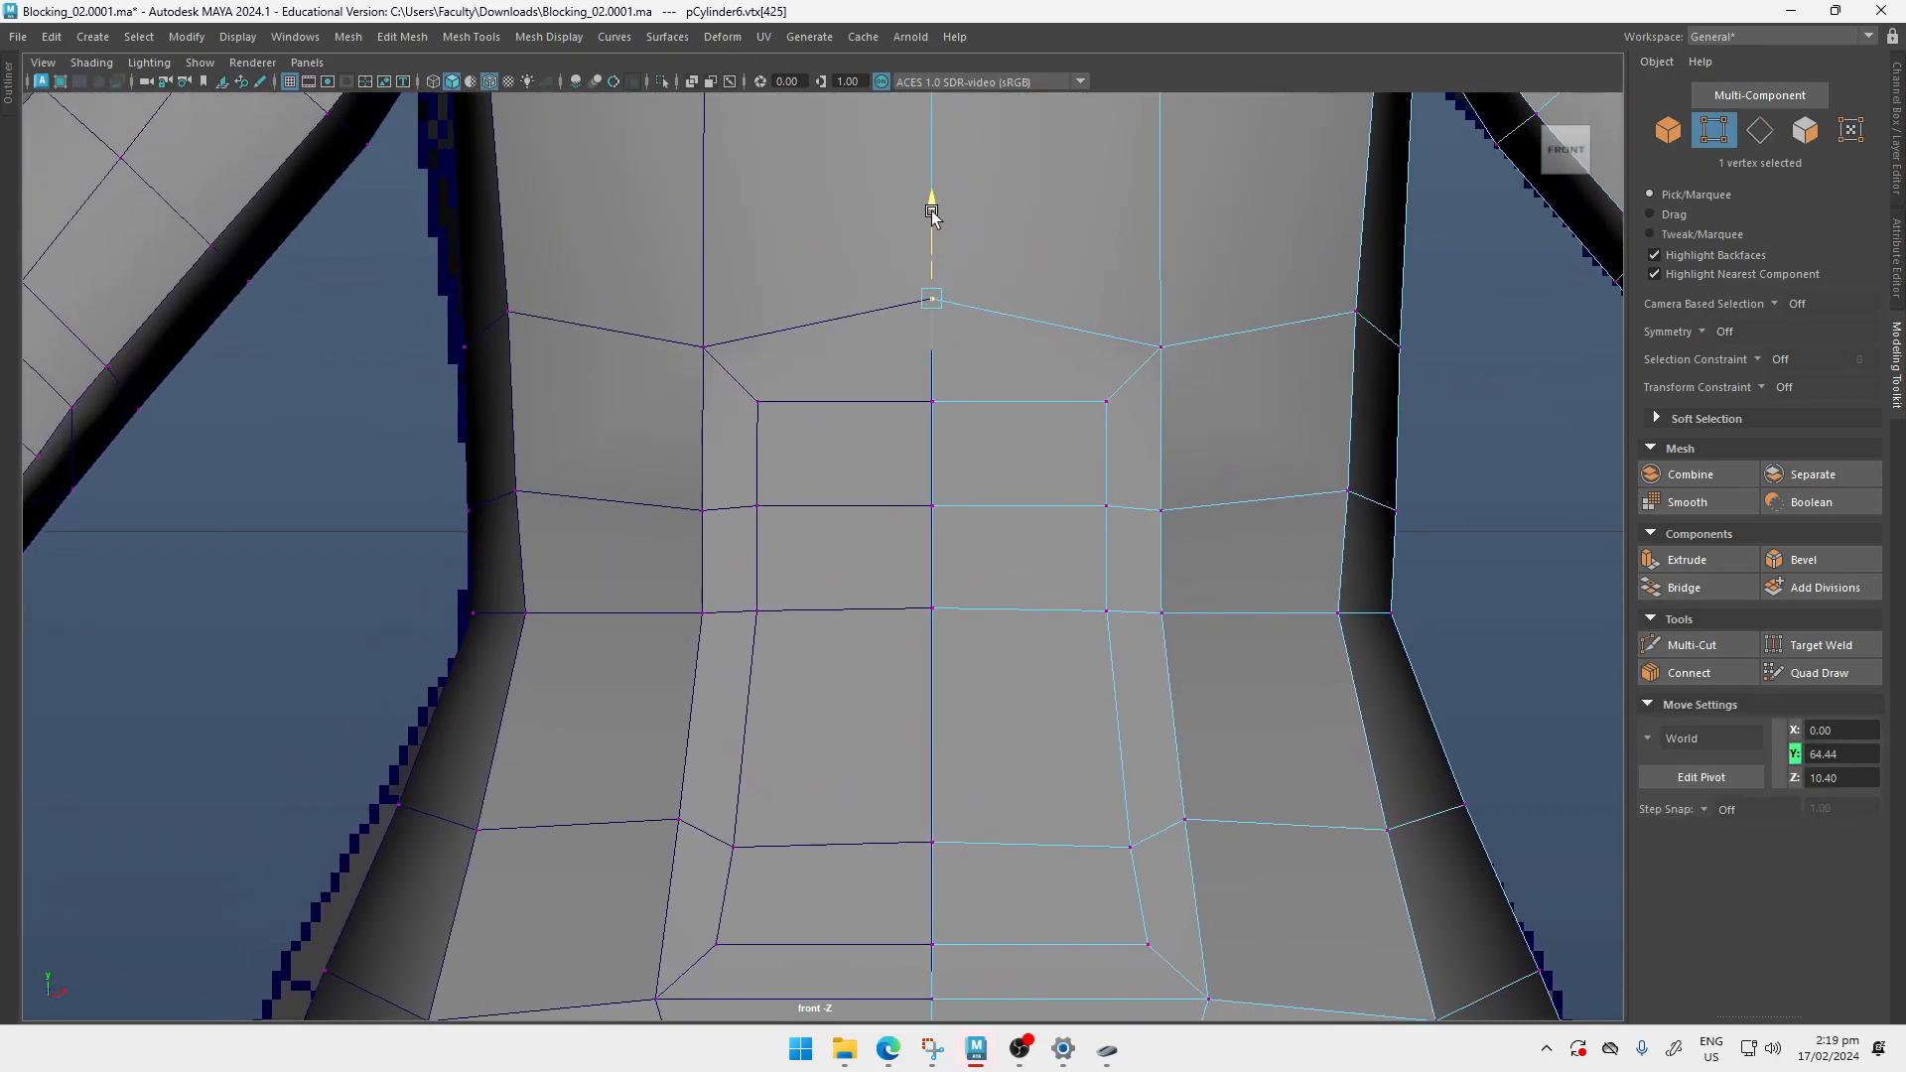
Step: Move the inner abdomen frame's lower corner vertex inward and slightly up
key(q)
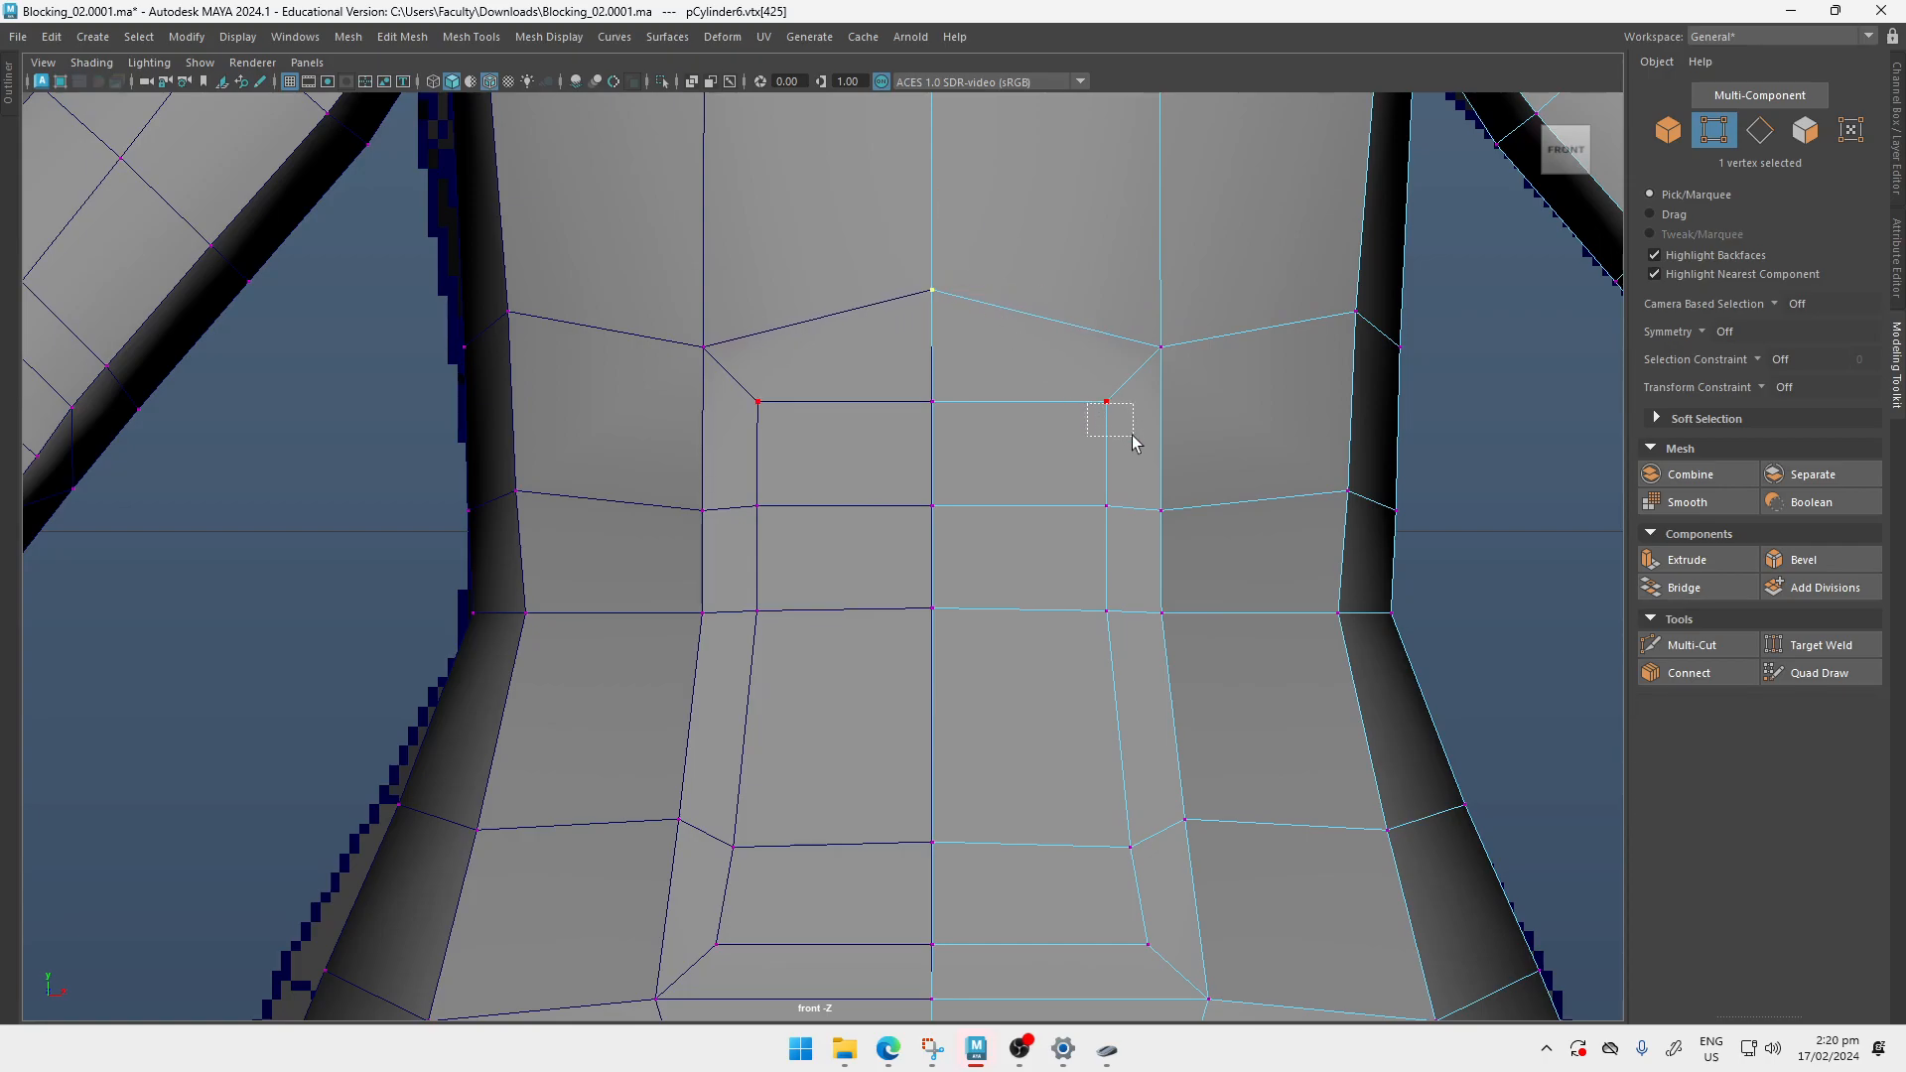
alt+middle_drag(1113, 422, 1127, 385)
key(w)
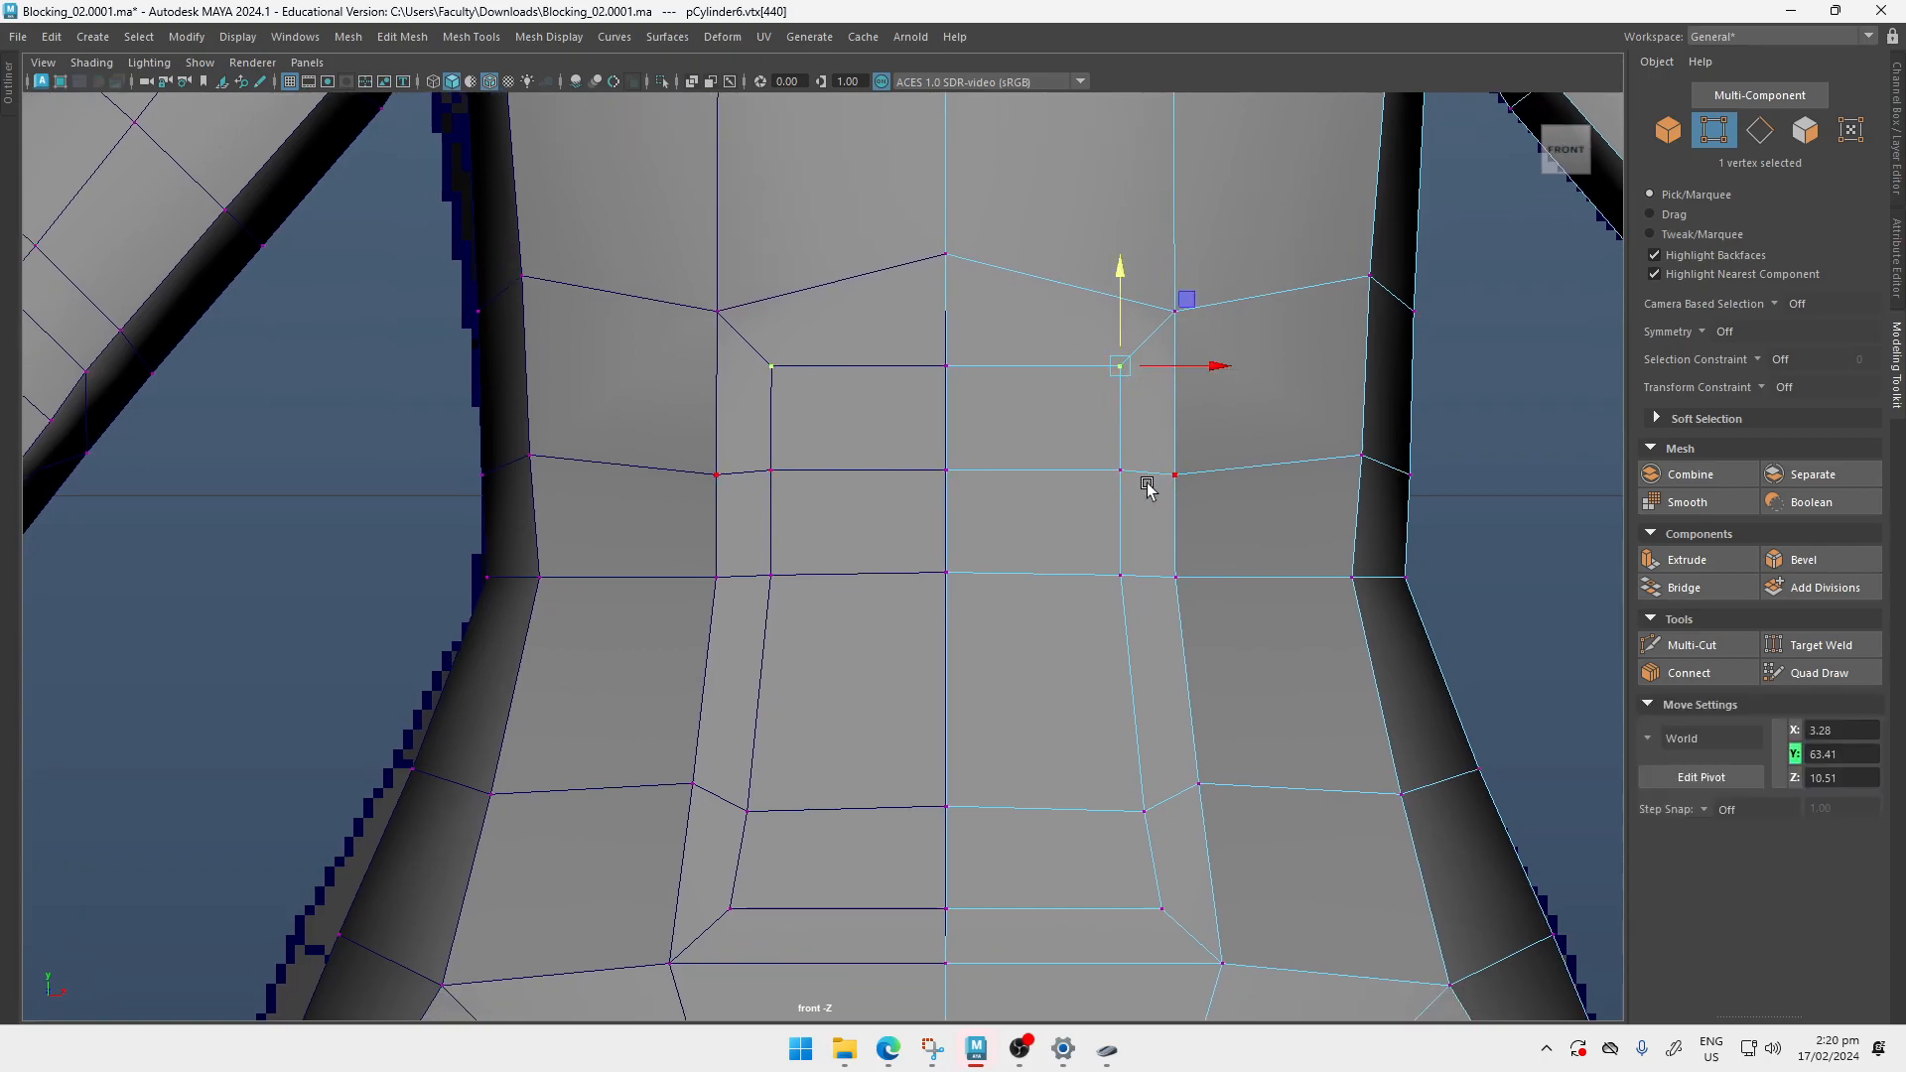
click(1157, 909)
drag(1227, 845, 1188, 836)
key(q)
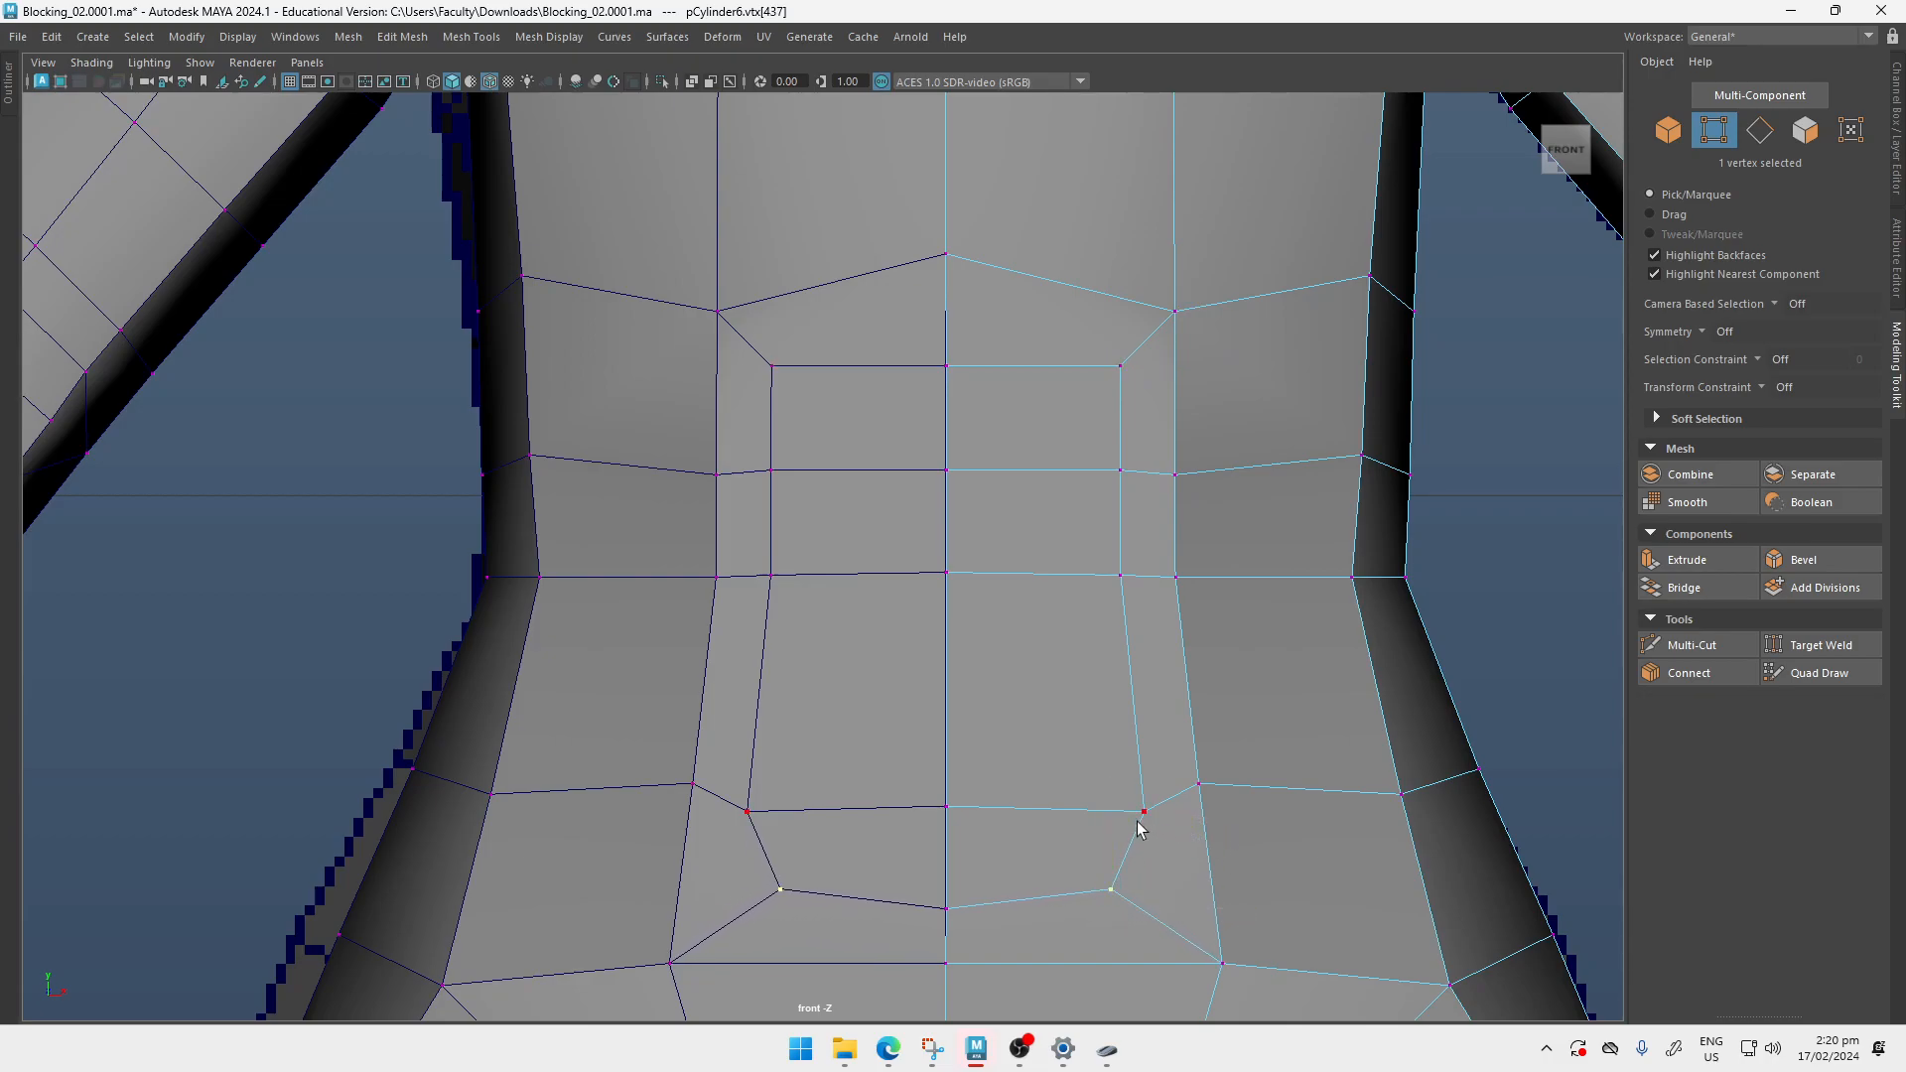
Step: Move the vertex above the inner frame's lower corner inward and up, and pull the corner further inward
click(1142, 815)
key(w)
alt+middle_drag(1183, 823, 1217, 753)
alt+right_drag(1217, 753, 1264, 732)
drag(1275, 693, 1243, 665)
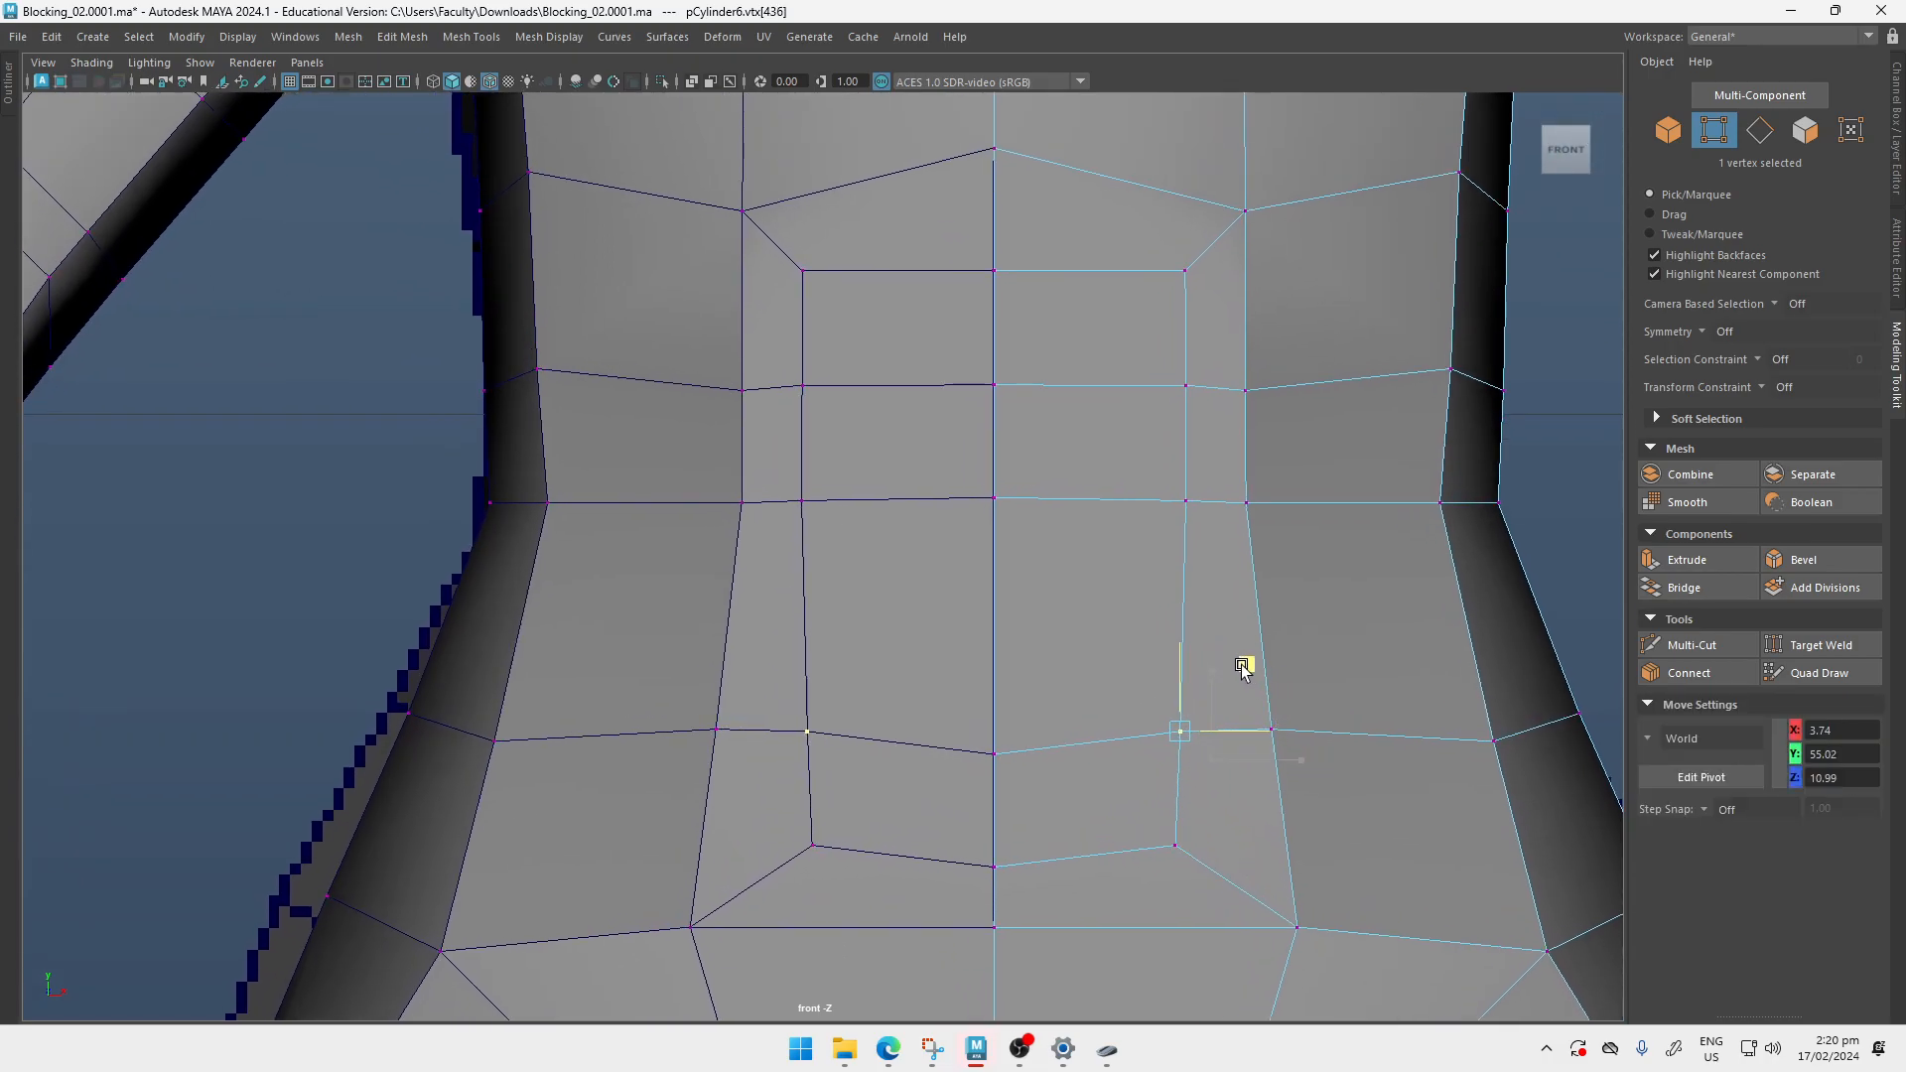
click(1165, 836)
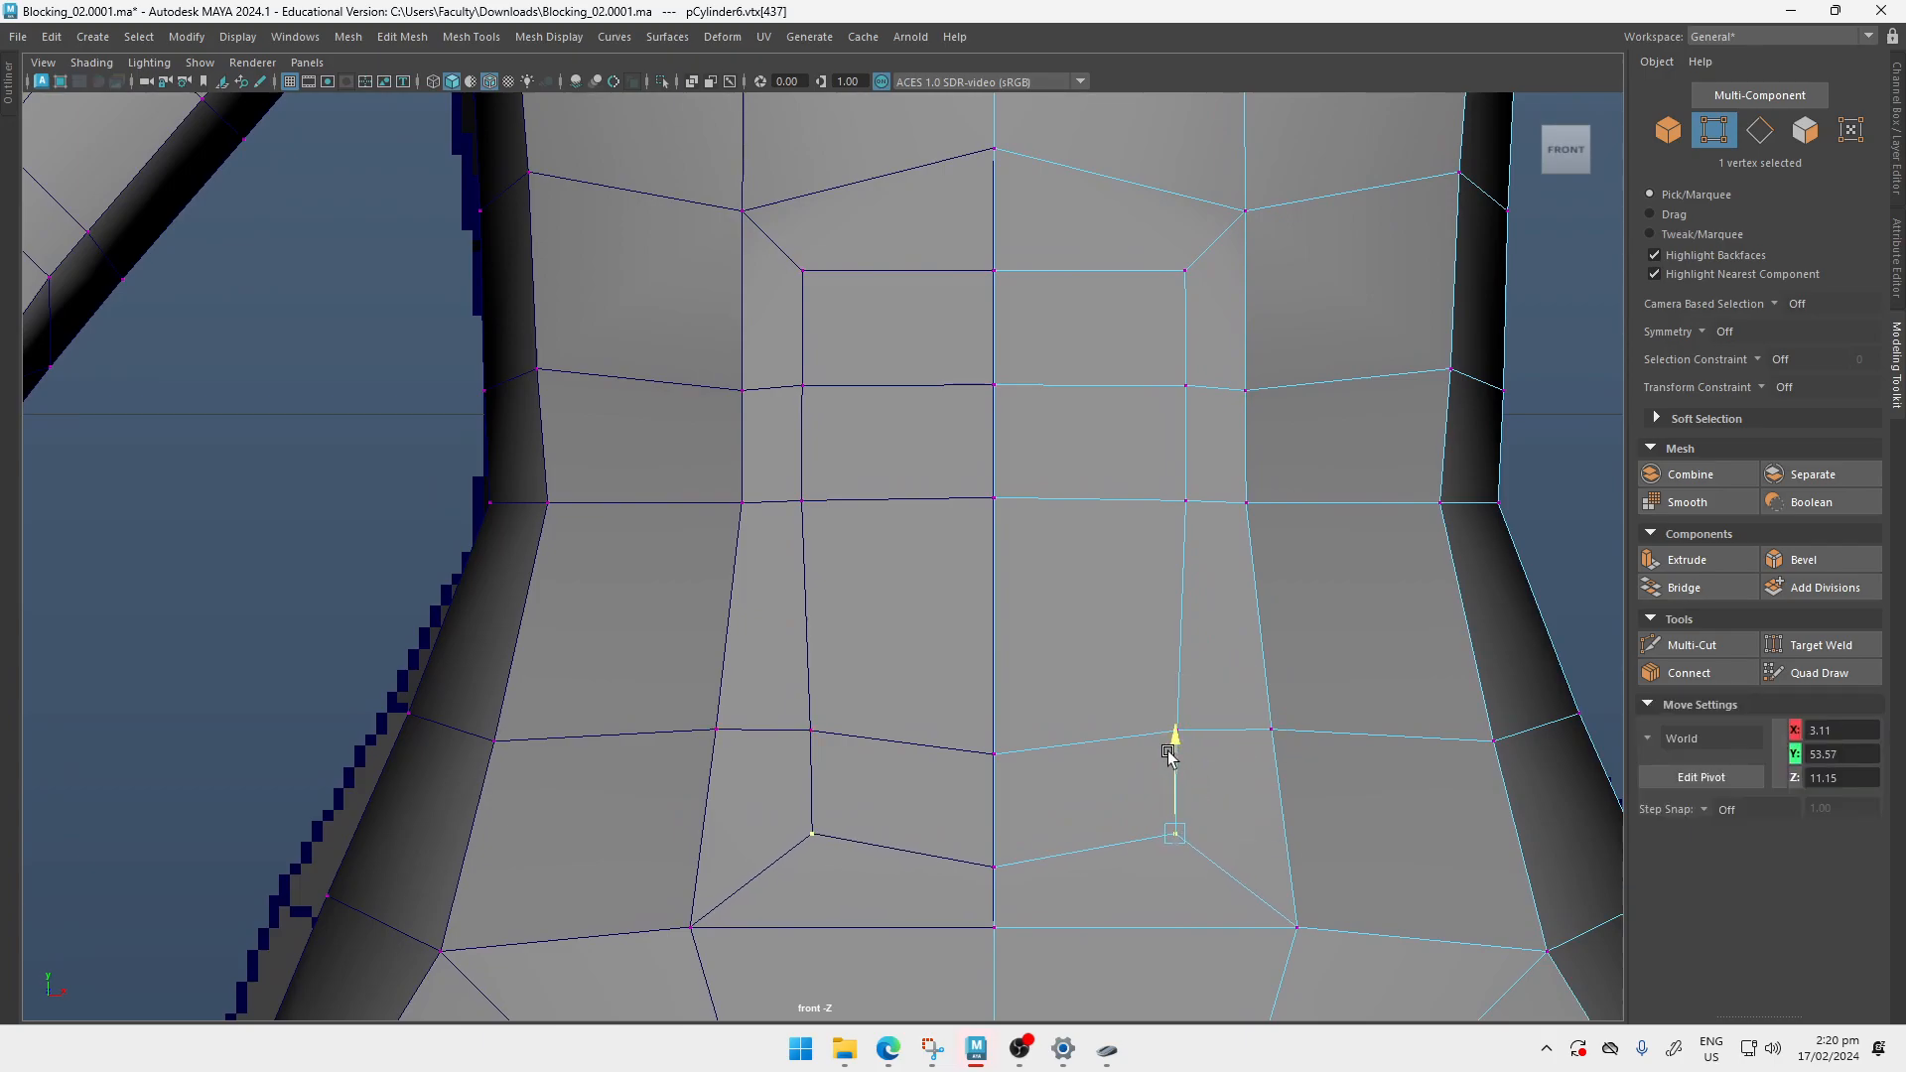
drag(1268, 820, 1242, 830)
key(q)
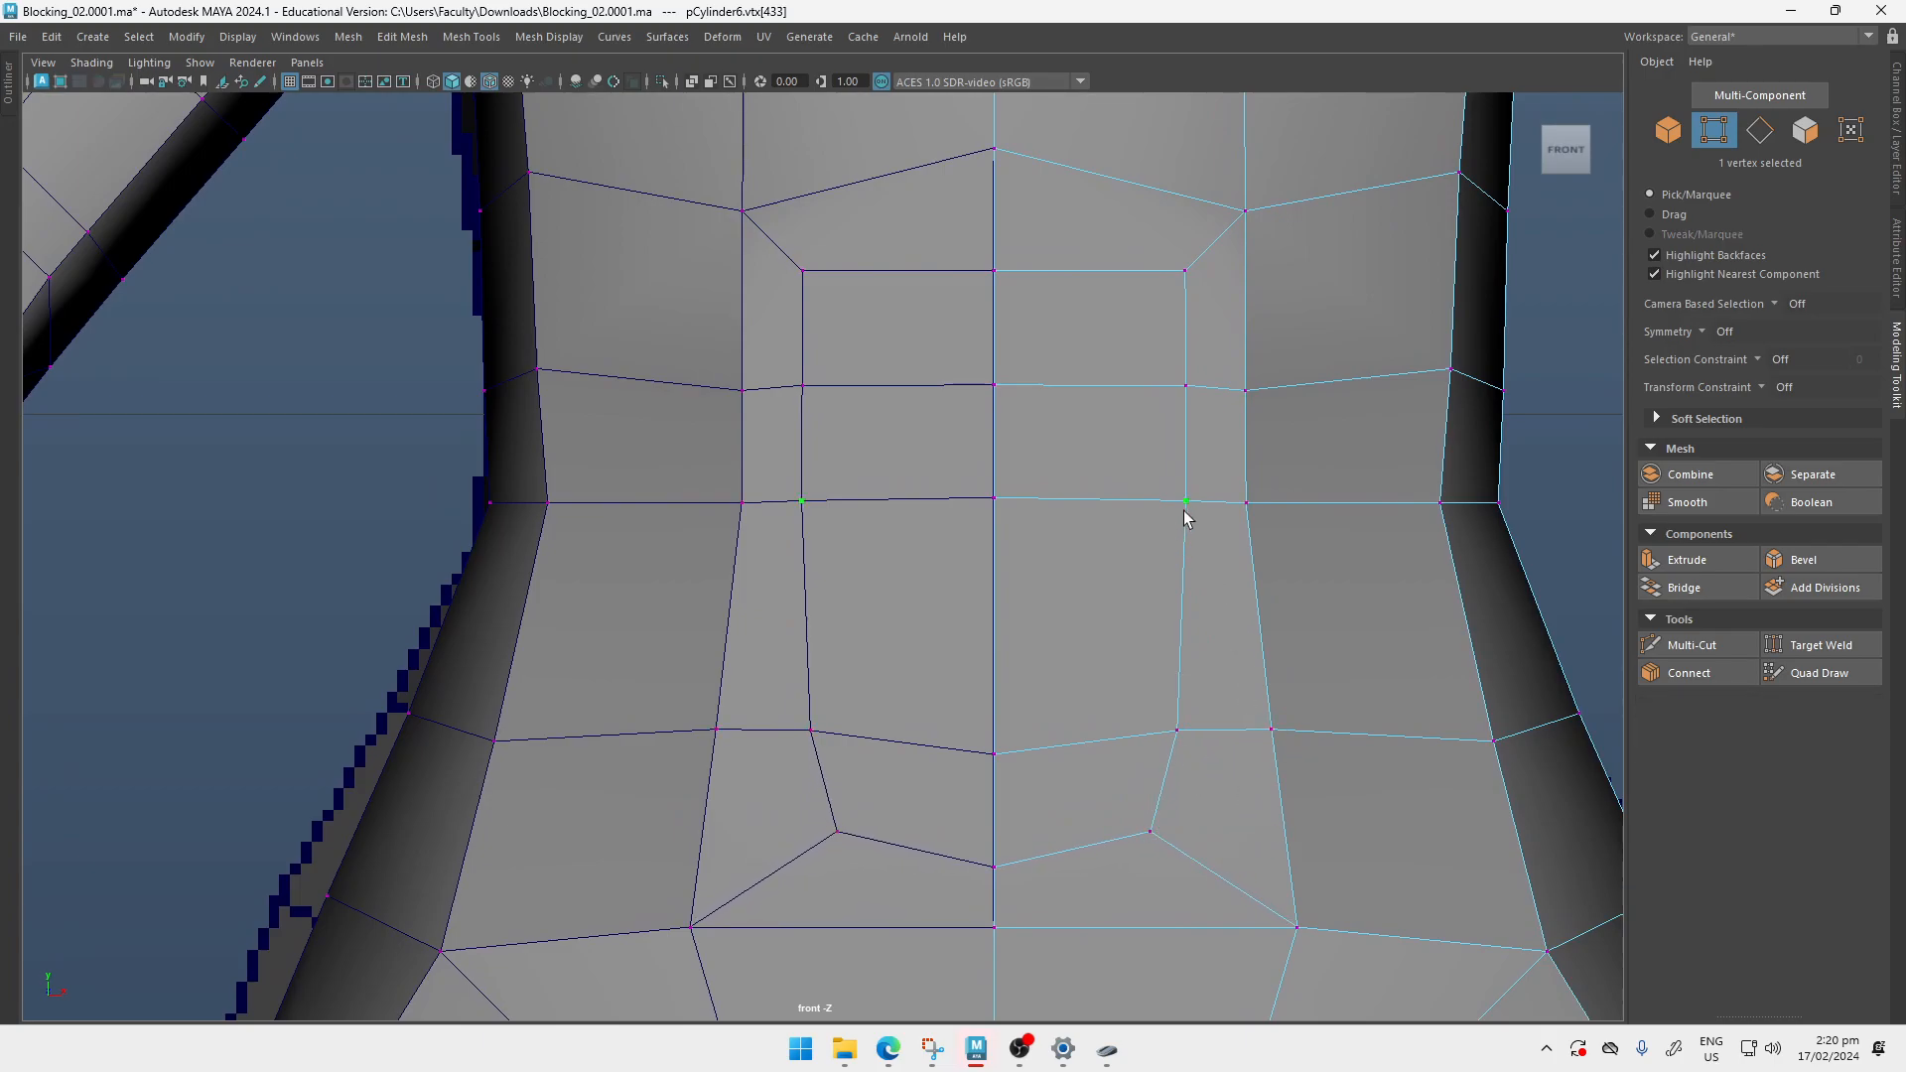
Step: Lower the inner vertices of the abdomen's waist row and bring the five outer vertices of that row level with them
key(w)
drag(1225, 526, 1221, 523)
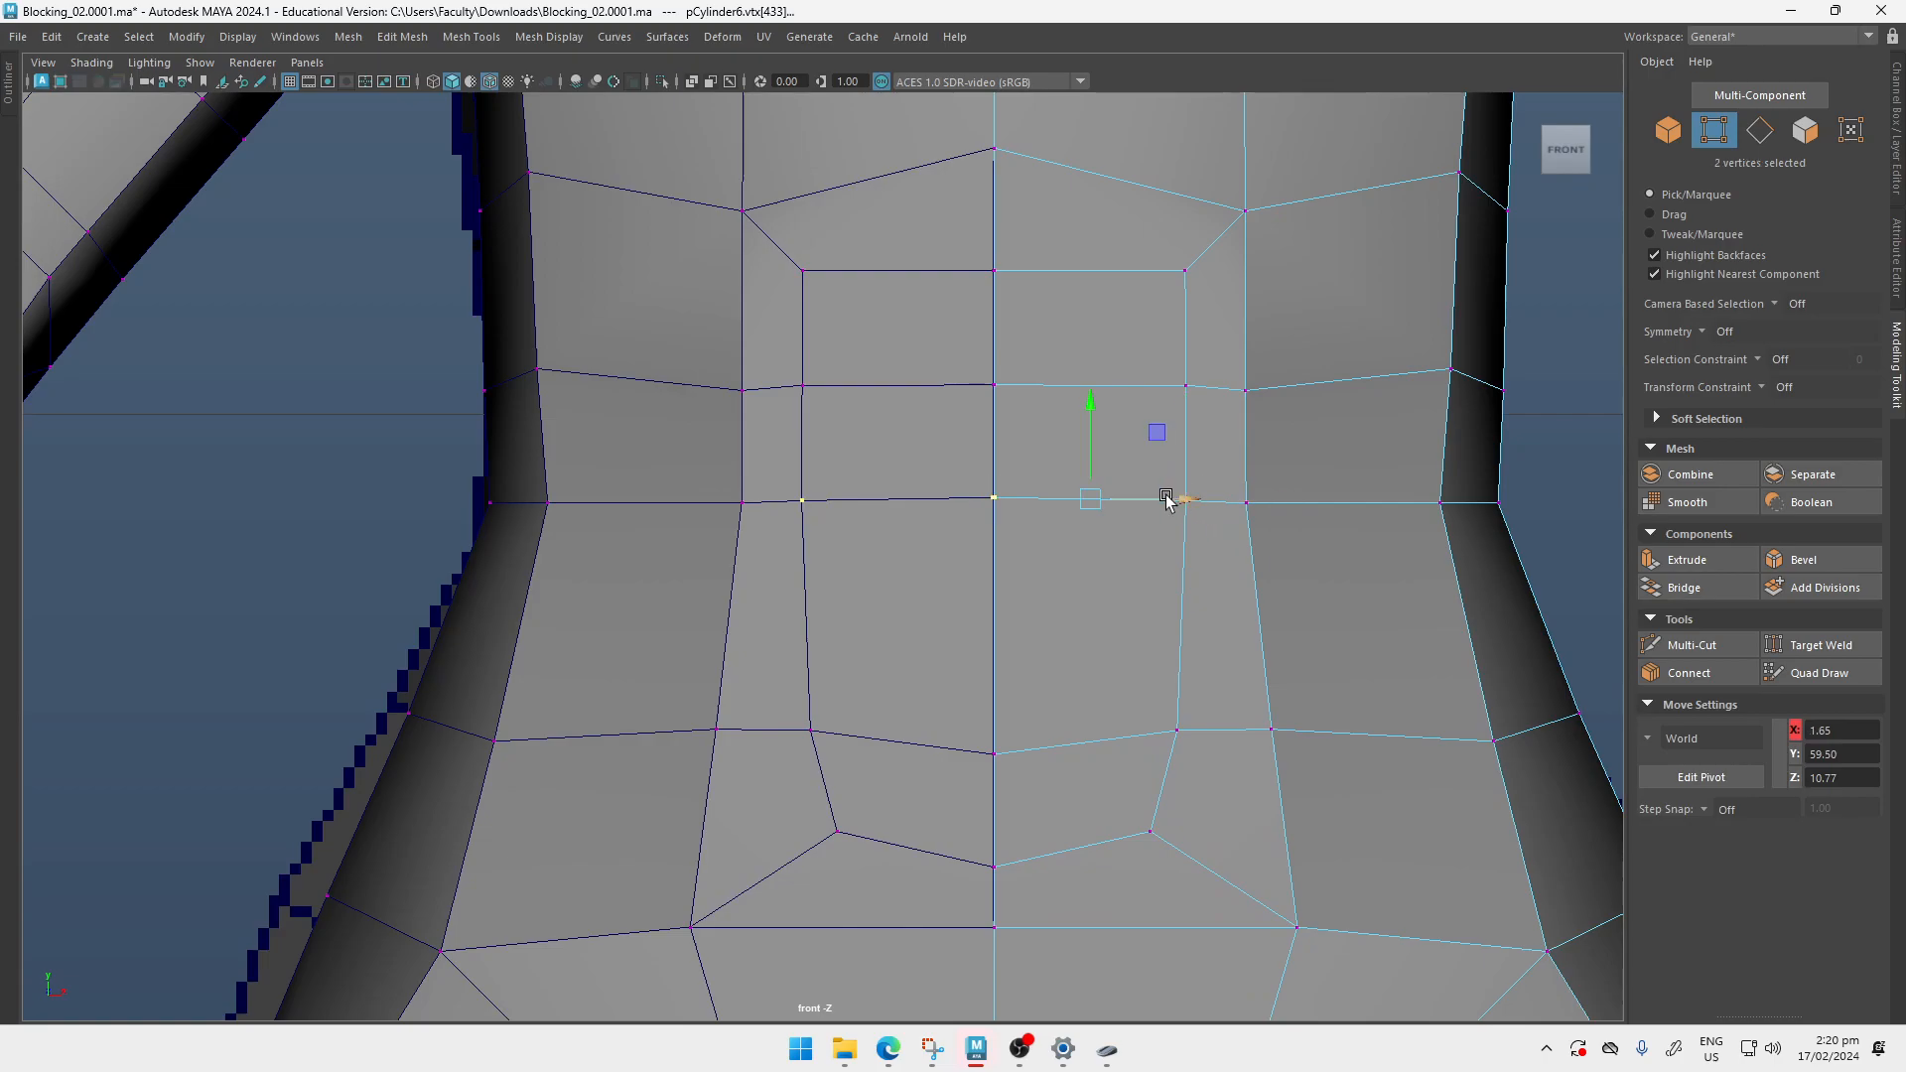
key(4)
key(5)
drag(1090, 402, 1094, 459)
key(q)
key(w)
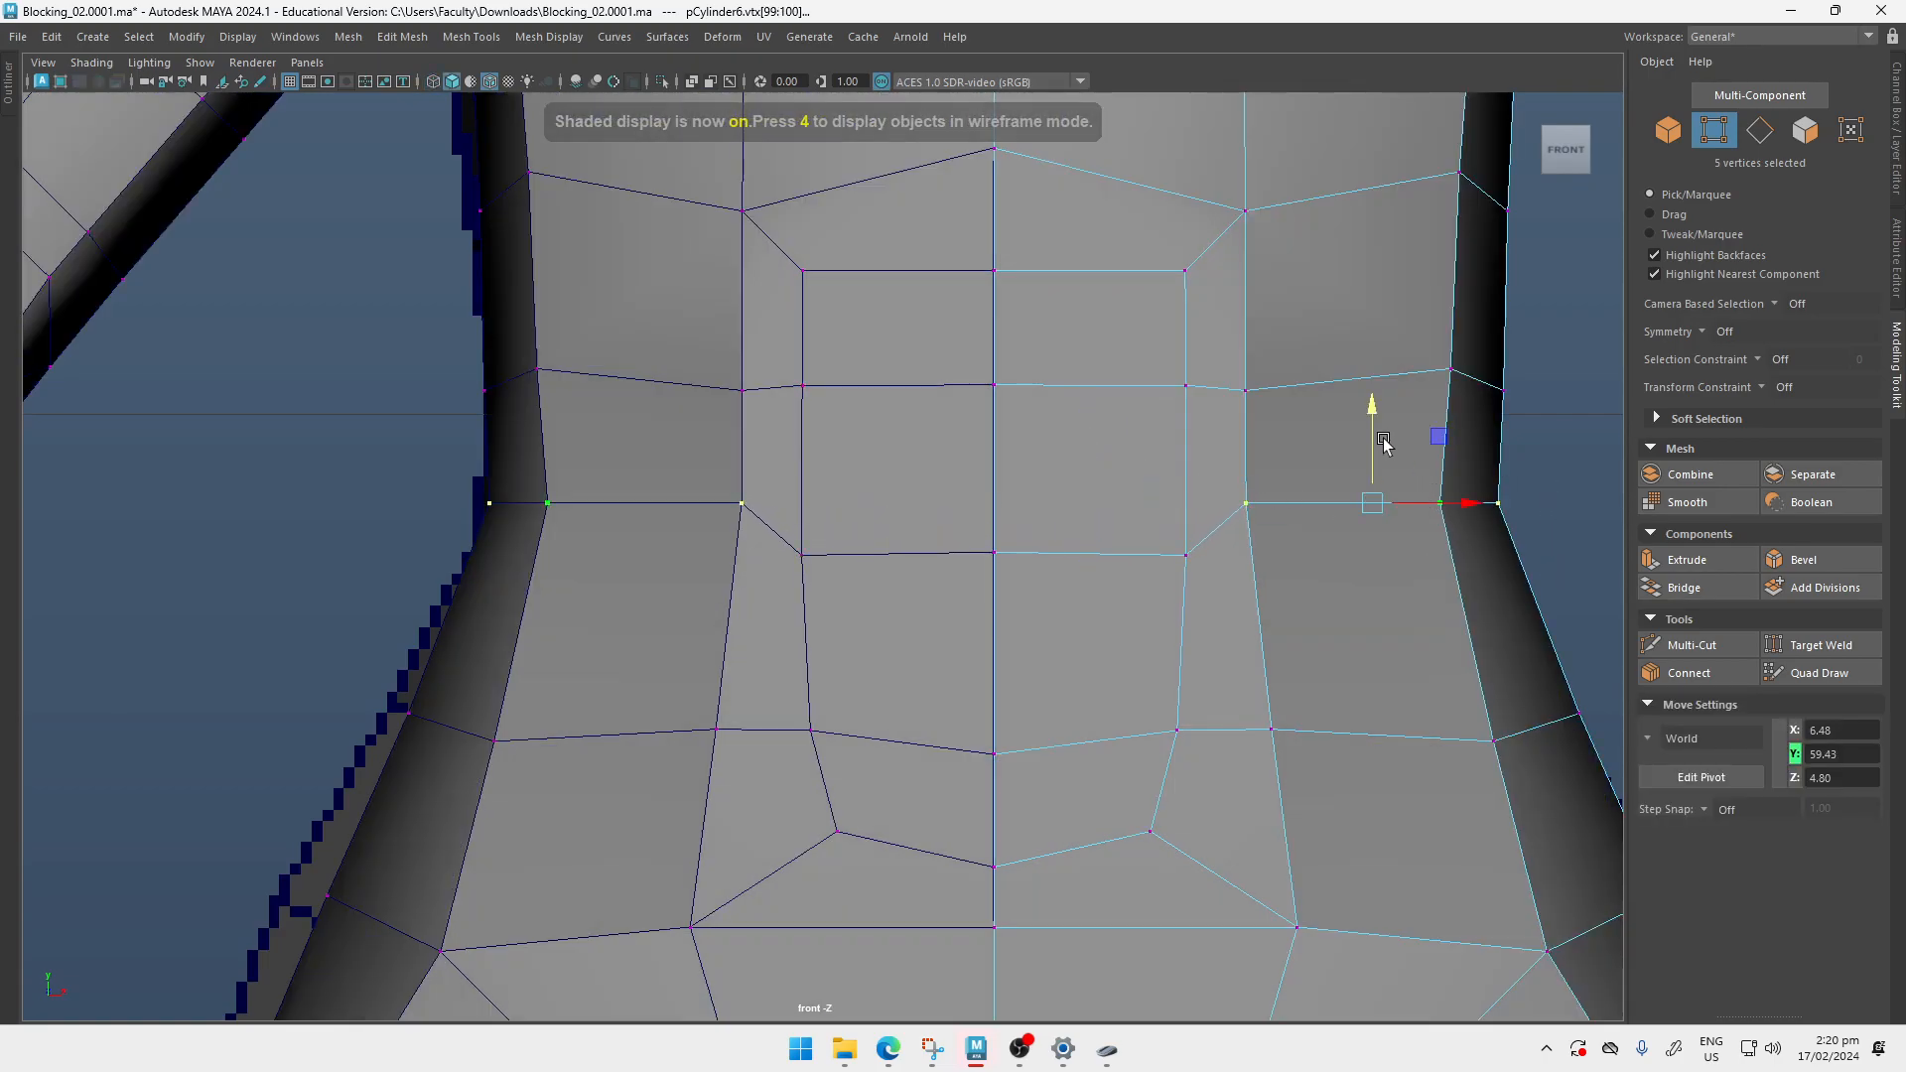
drag(1373, 427, 1373, 475)
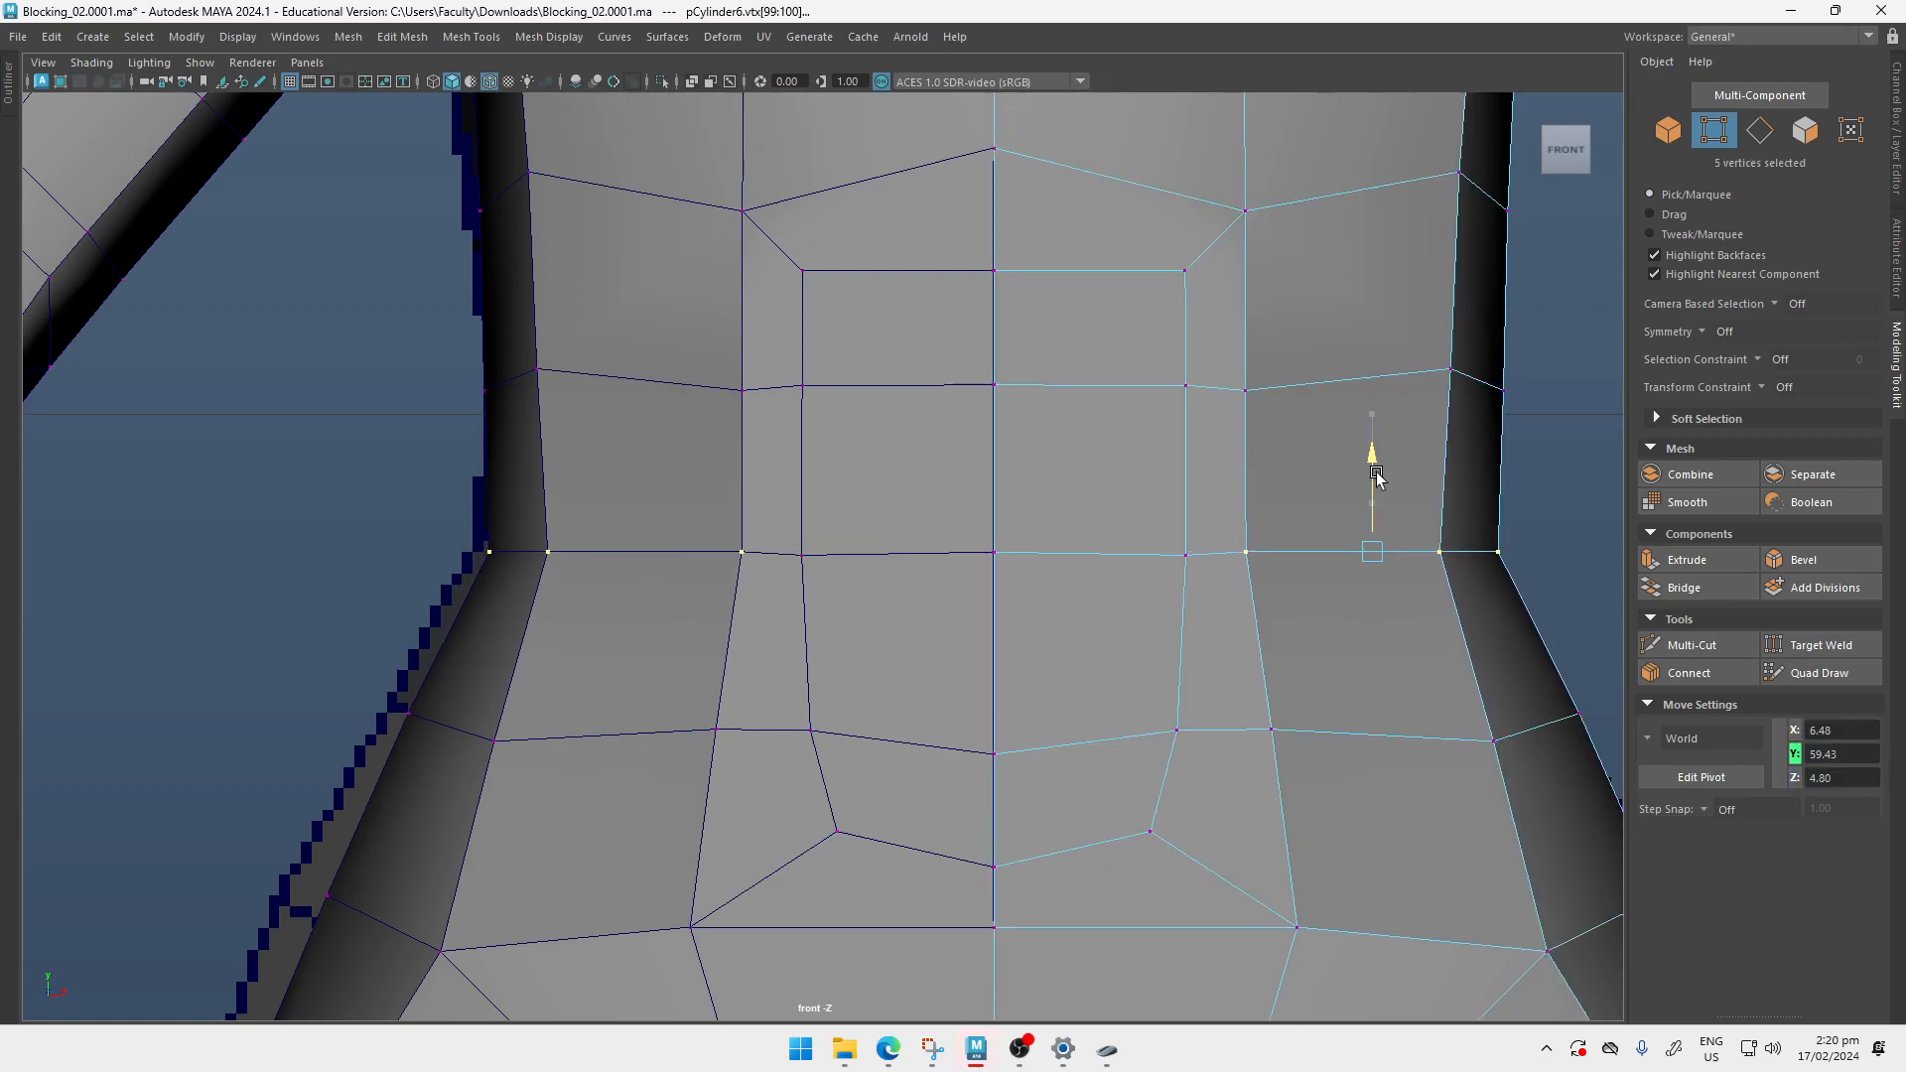
Step: Lower the side vertices of the row above the waist, leaving its centre-line vertex in place
key(q)
key(w)
drag(1204, 340, 1205, 373)
key(q)
Step: Select the faces framing the abdomen to check the shape of the loop
right_drag(1087, 222, 1087, 277)
click(1176, 264)
shift+double_click(1223, 283)
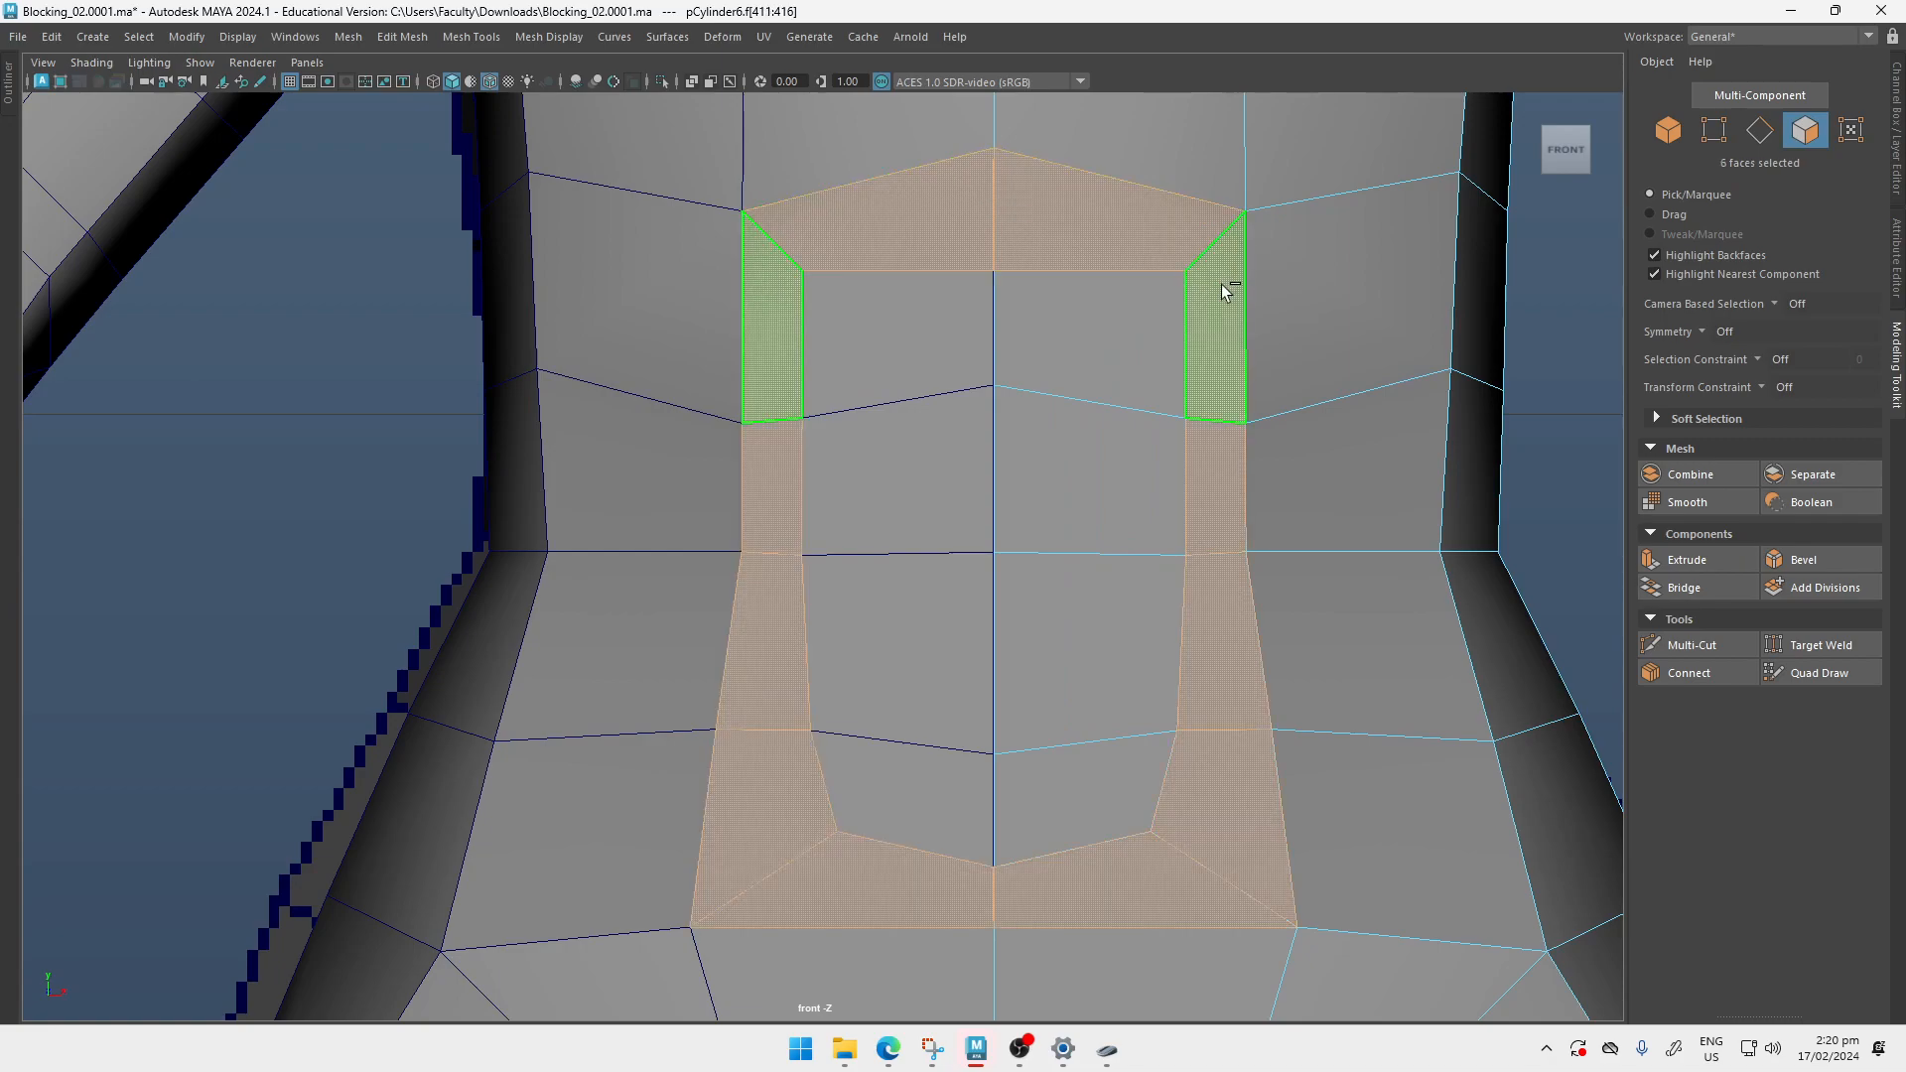
alt+middle_drag(1222, 393, 1236, 455)
alt+right_drag(1236, 456, 1239, 495)
Step: Move the inner abdomen frame's upper corner vertex inward and down to round the loop
right_drag(1237, 360, 1128, 330)
key(w)
click(1211, 327)
drag(1211, 327, 1181, 367)
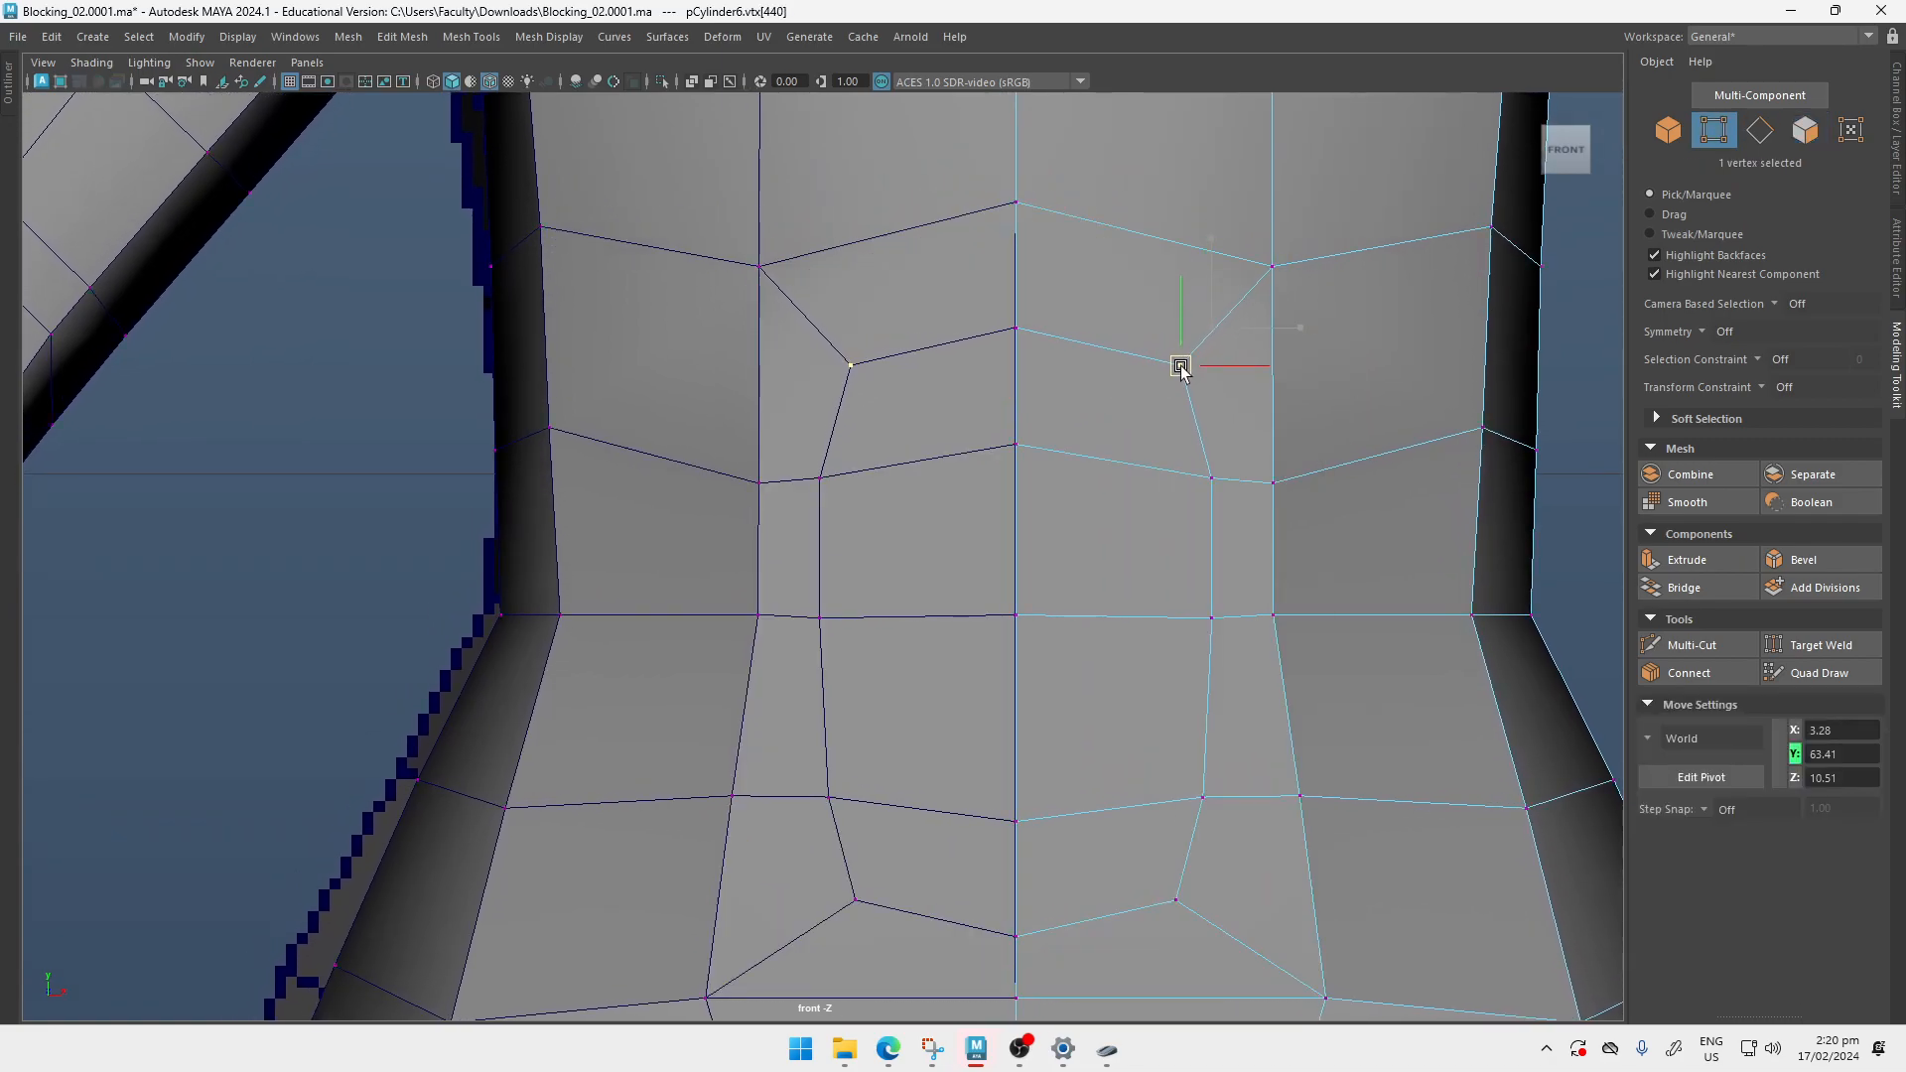
alt+middle_drag(1177, 589, 1200, 425)
click(1201, 737)
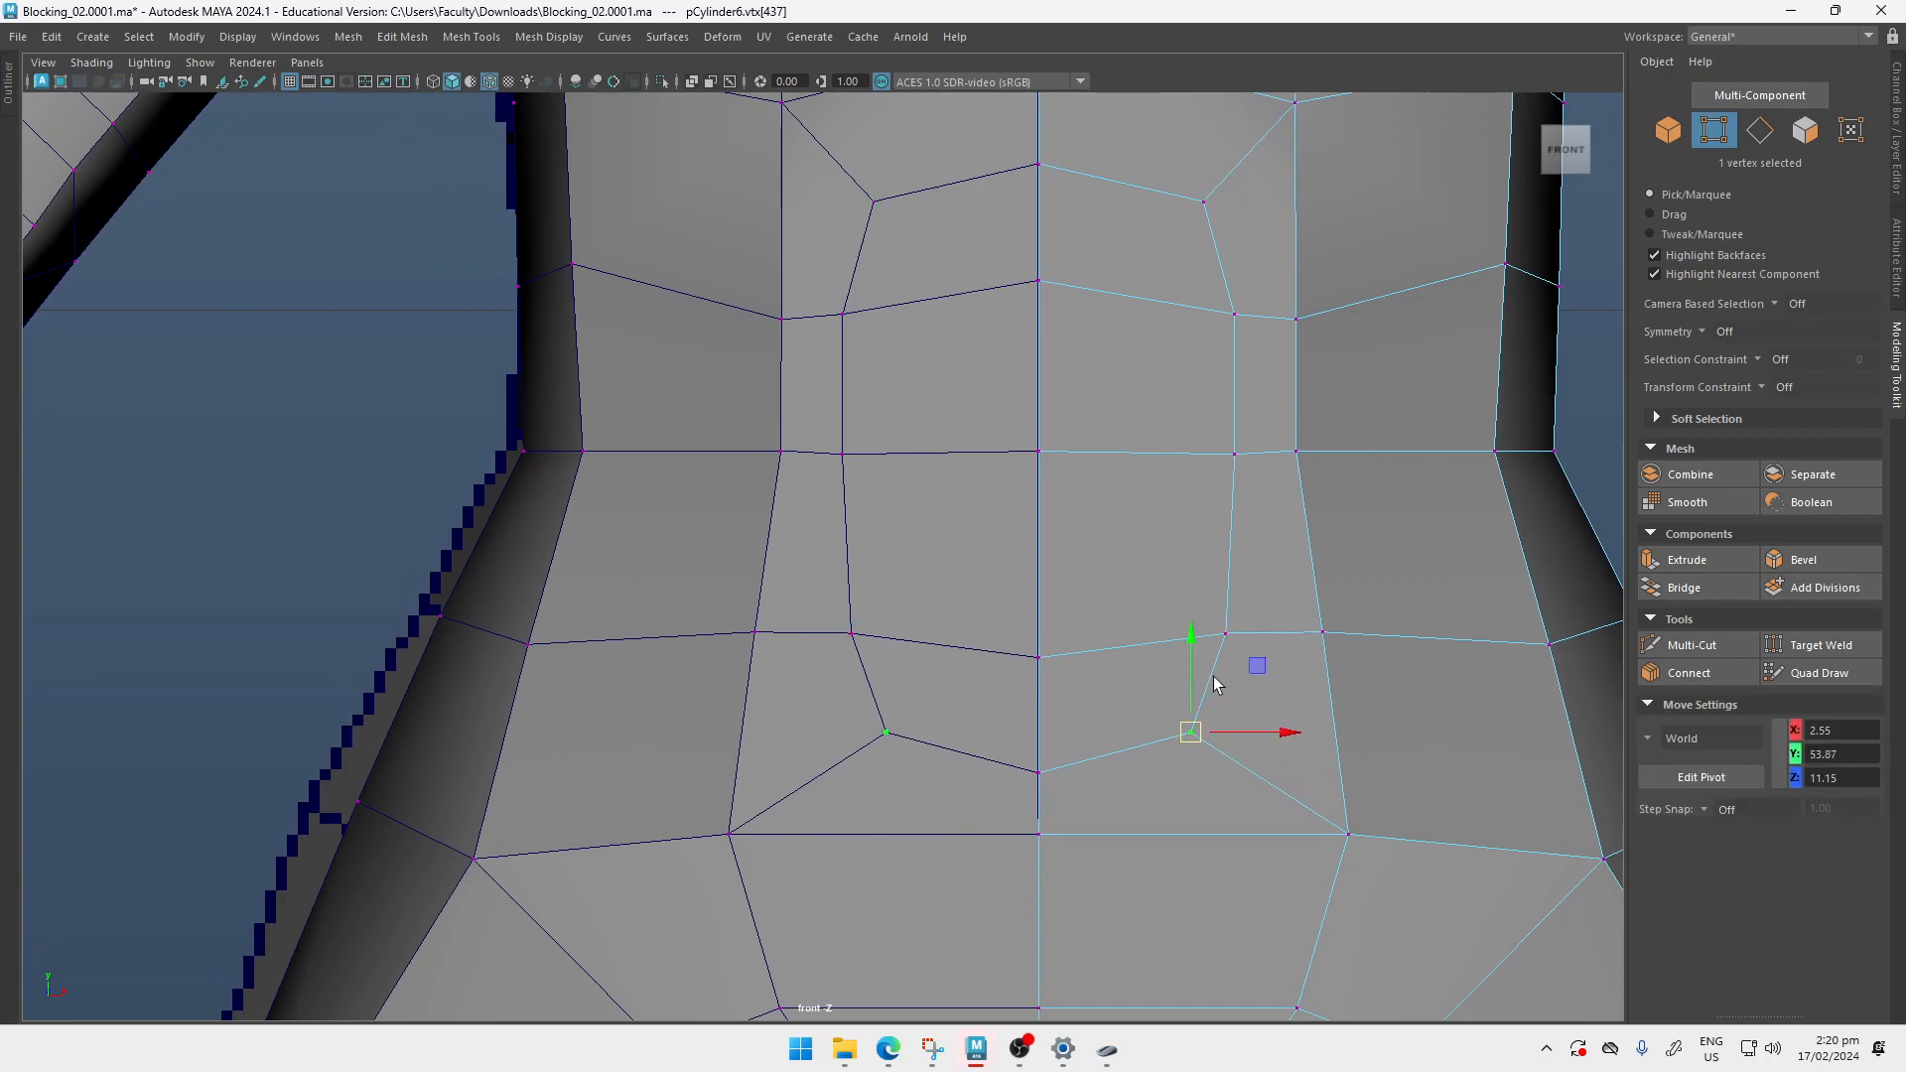
Step: Lower the centre-line vertex of the row above the waist until it is level with its inner side vertices
key(q)
drag(1089, 327, 1088, 327)
key(w)
drag(1036, 223, 1088, 358)
key(4)
key(ctrl+z)
key(q)
key(w)
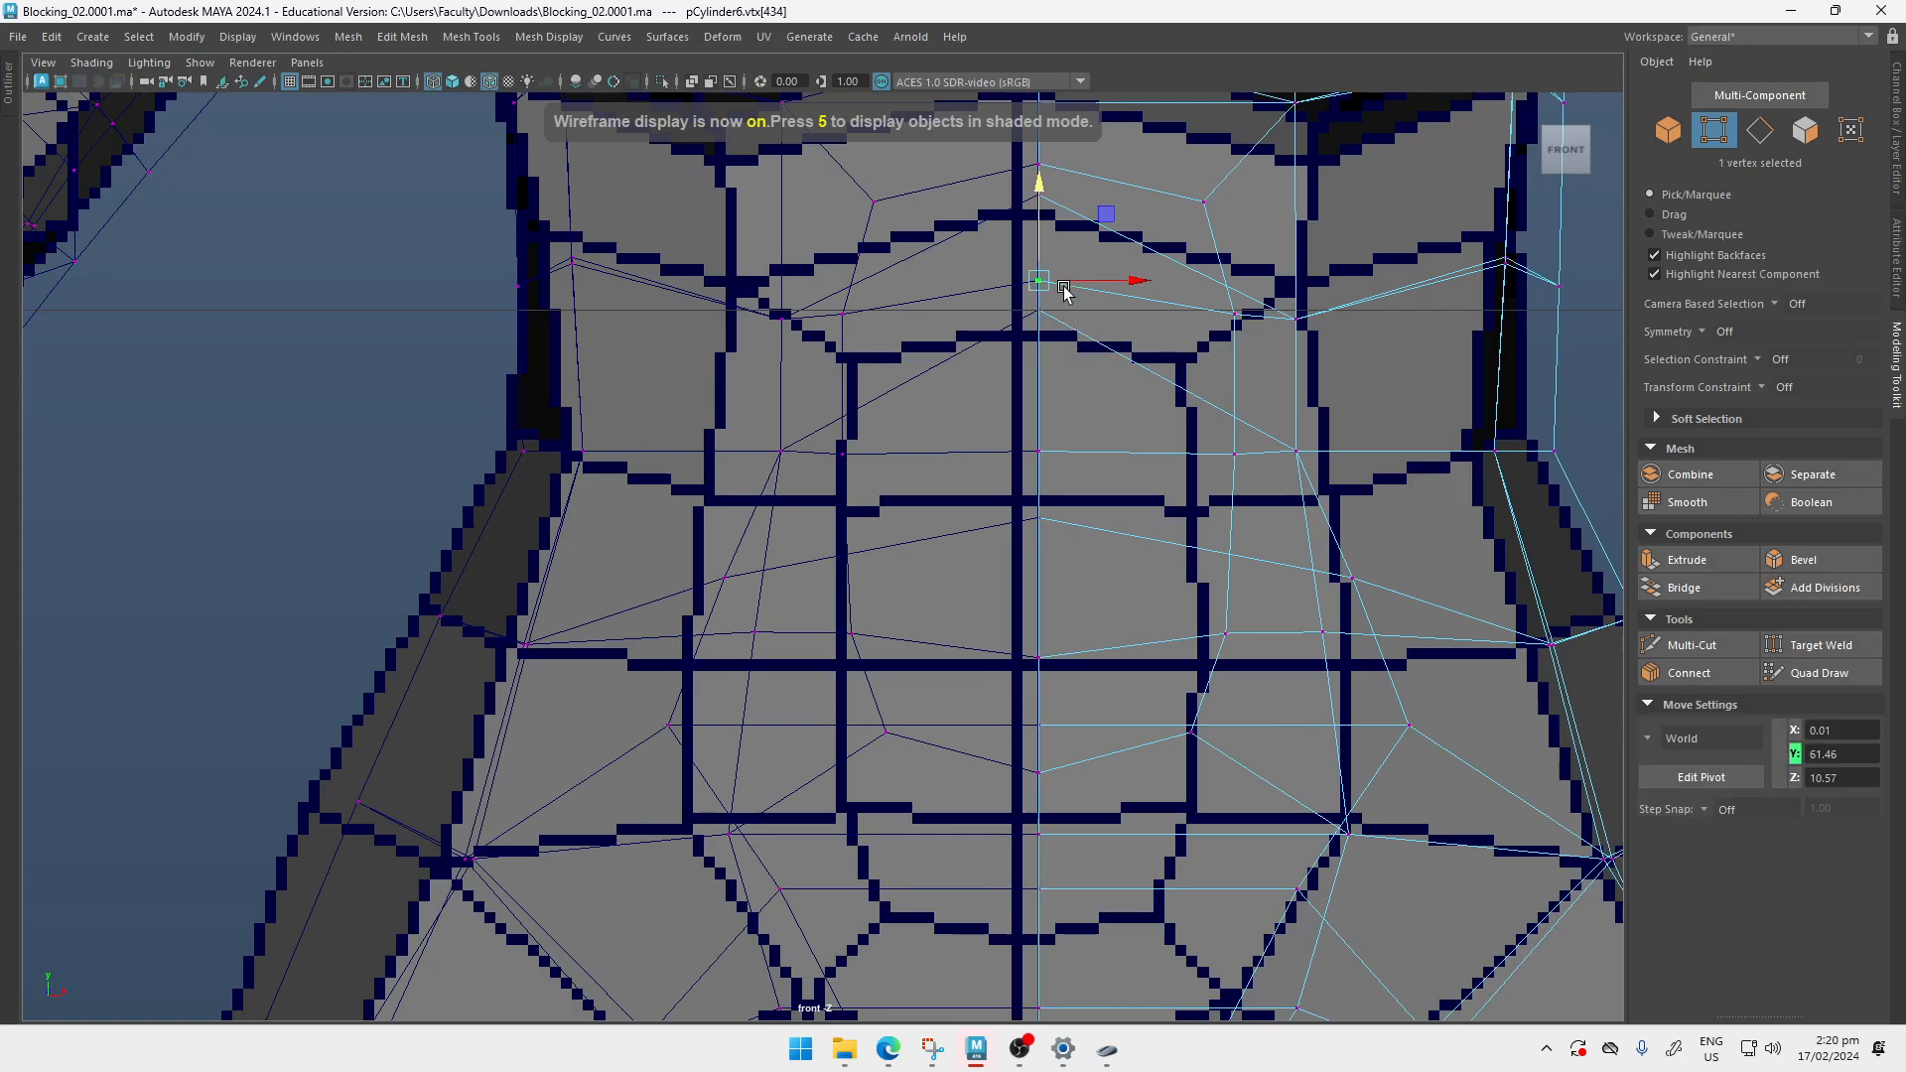
key(5)
key(q)
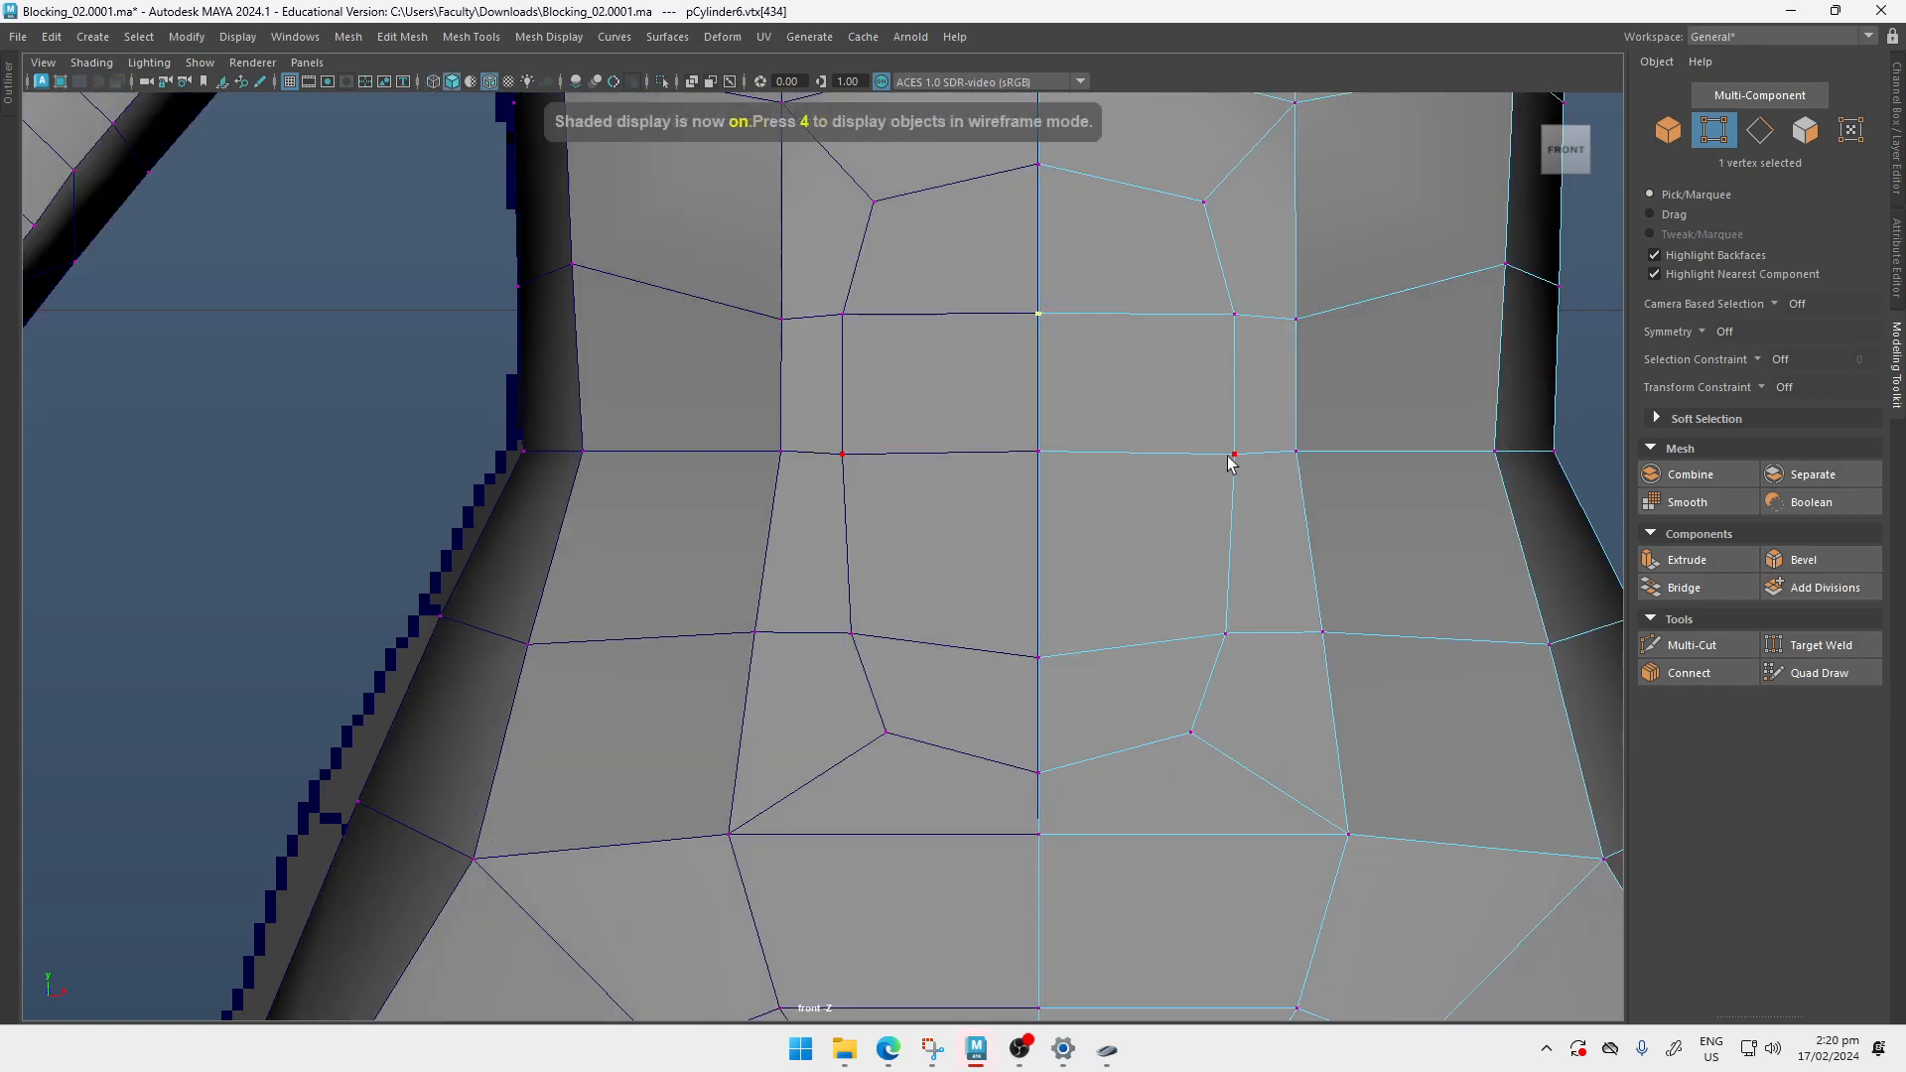
Step: Raise the centre-line vertex of the row below the waist slightly to flatten that row
click(1052, 650)
key(w)
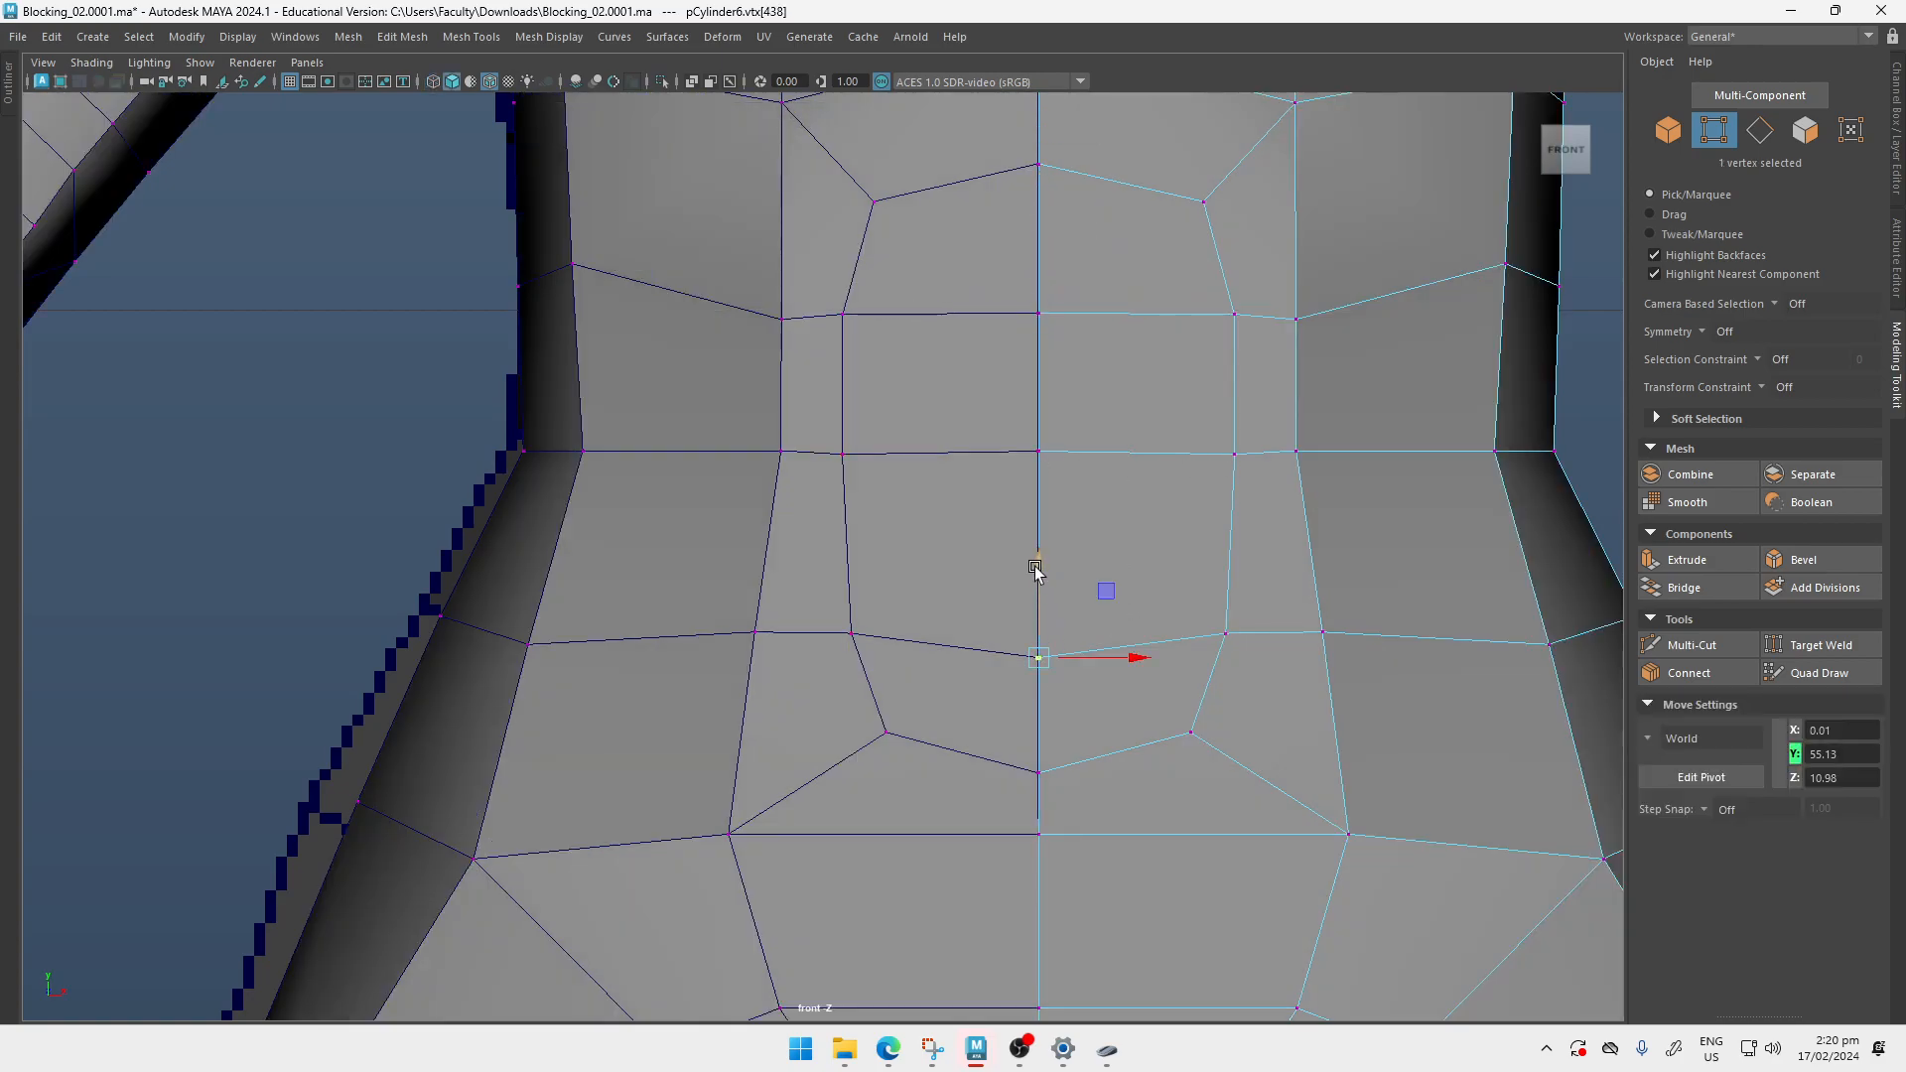
scroll(1110, 519, down, 1)
alt+middle_drag(1110, 519, 1091, 572)
Step: Move the outer frame's side vertices outward on the waist row and the row above it
key(q)
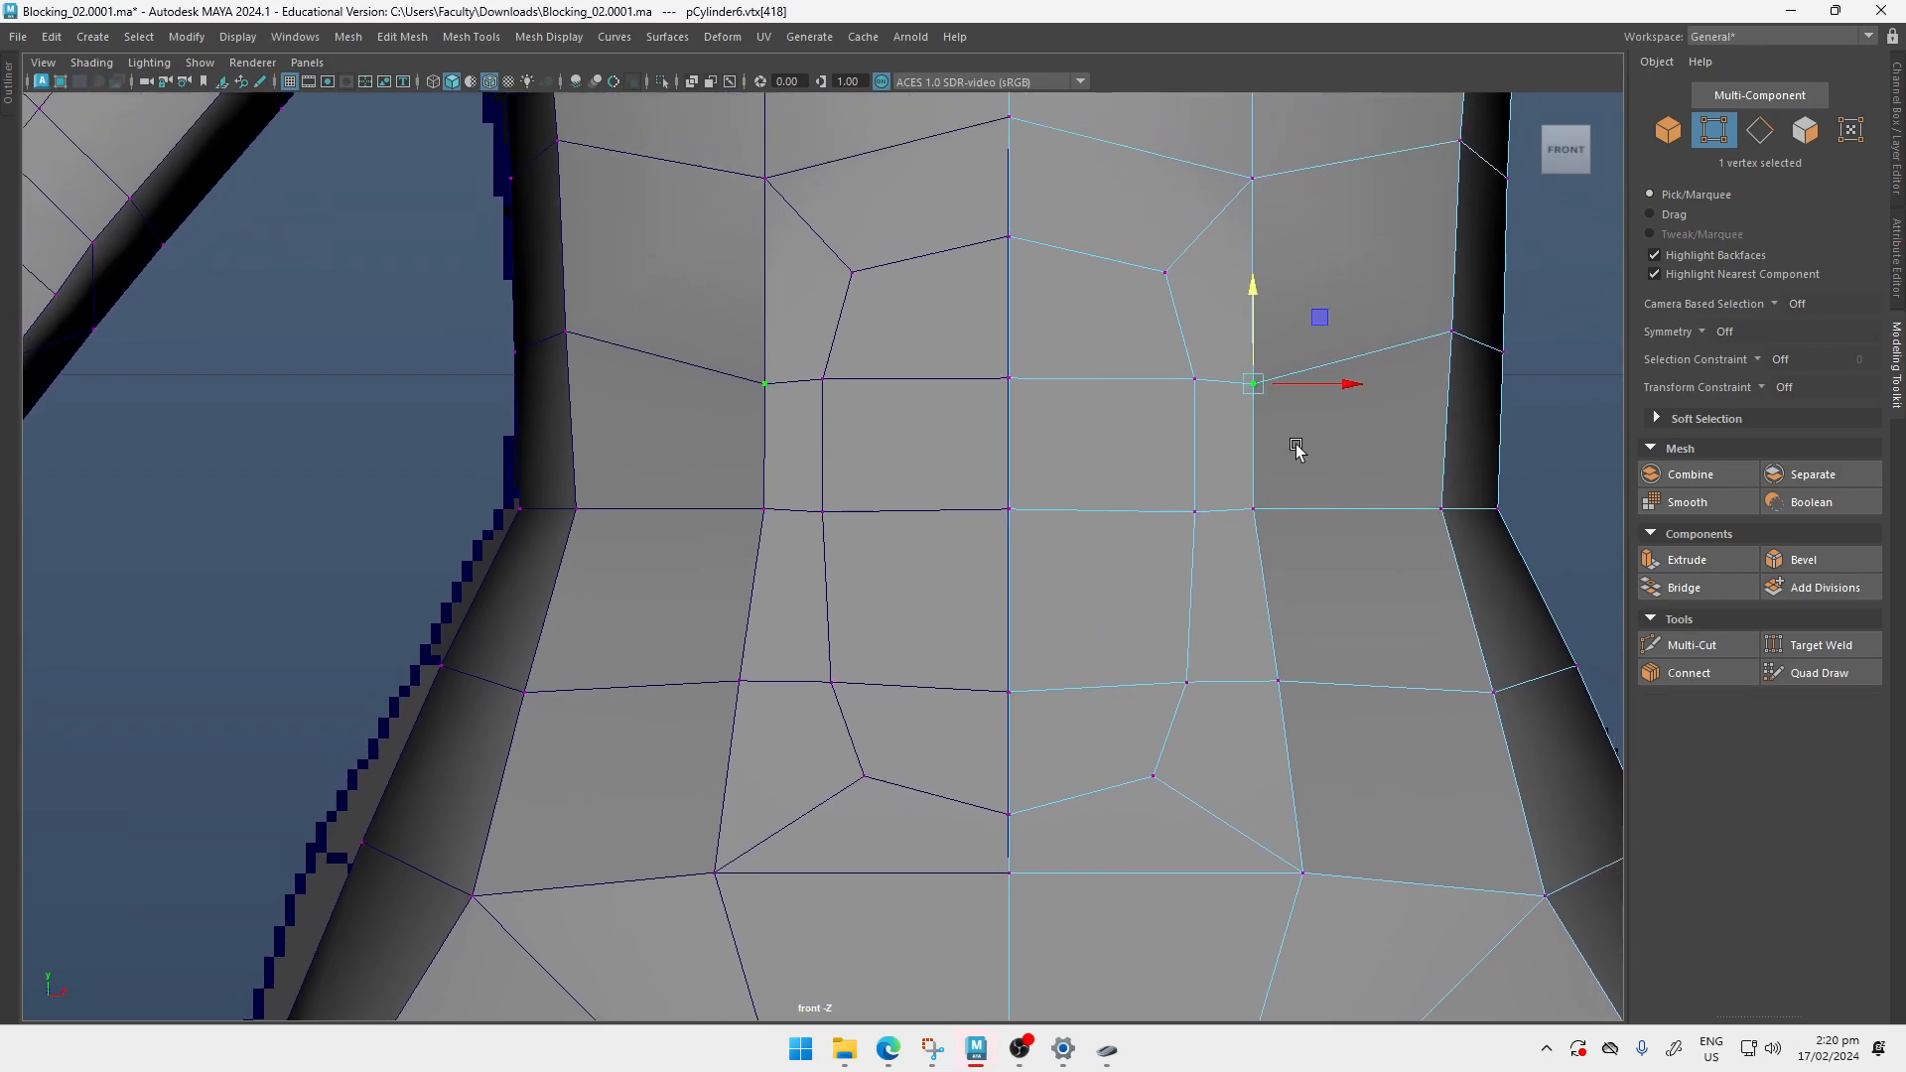
key(w)
drag(1325, 385, 1372, 391)
key(q)
click(1253, 502)
key(w)
drag(1314, 506, 1359, 510)
Step: Move the outer frame's side vertex below the waist outward, and push the waist-row vertex further out to match the curve
key(q)
click(1283, 685)
key(w)
drag(1339, 673, 1386, 690)
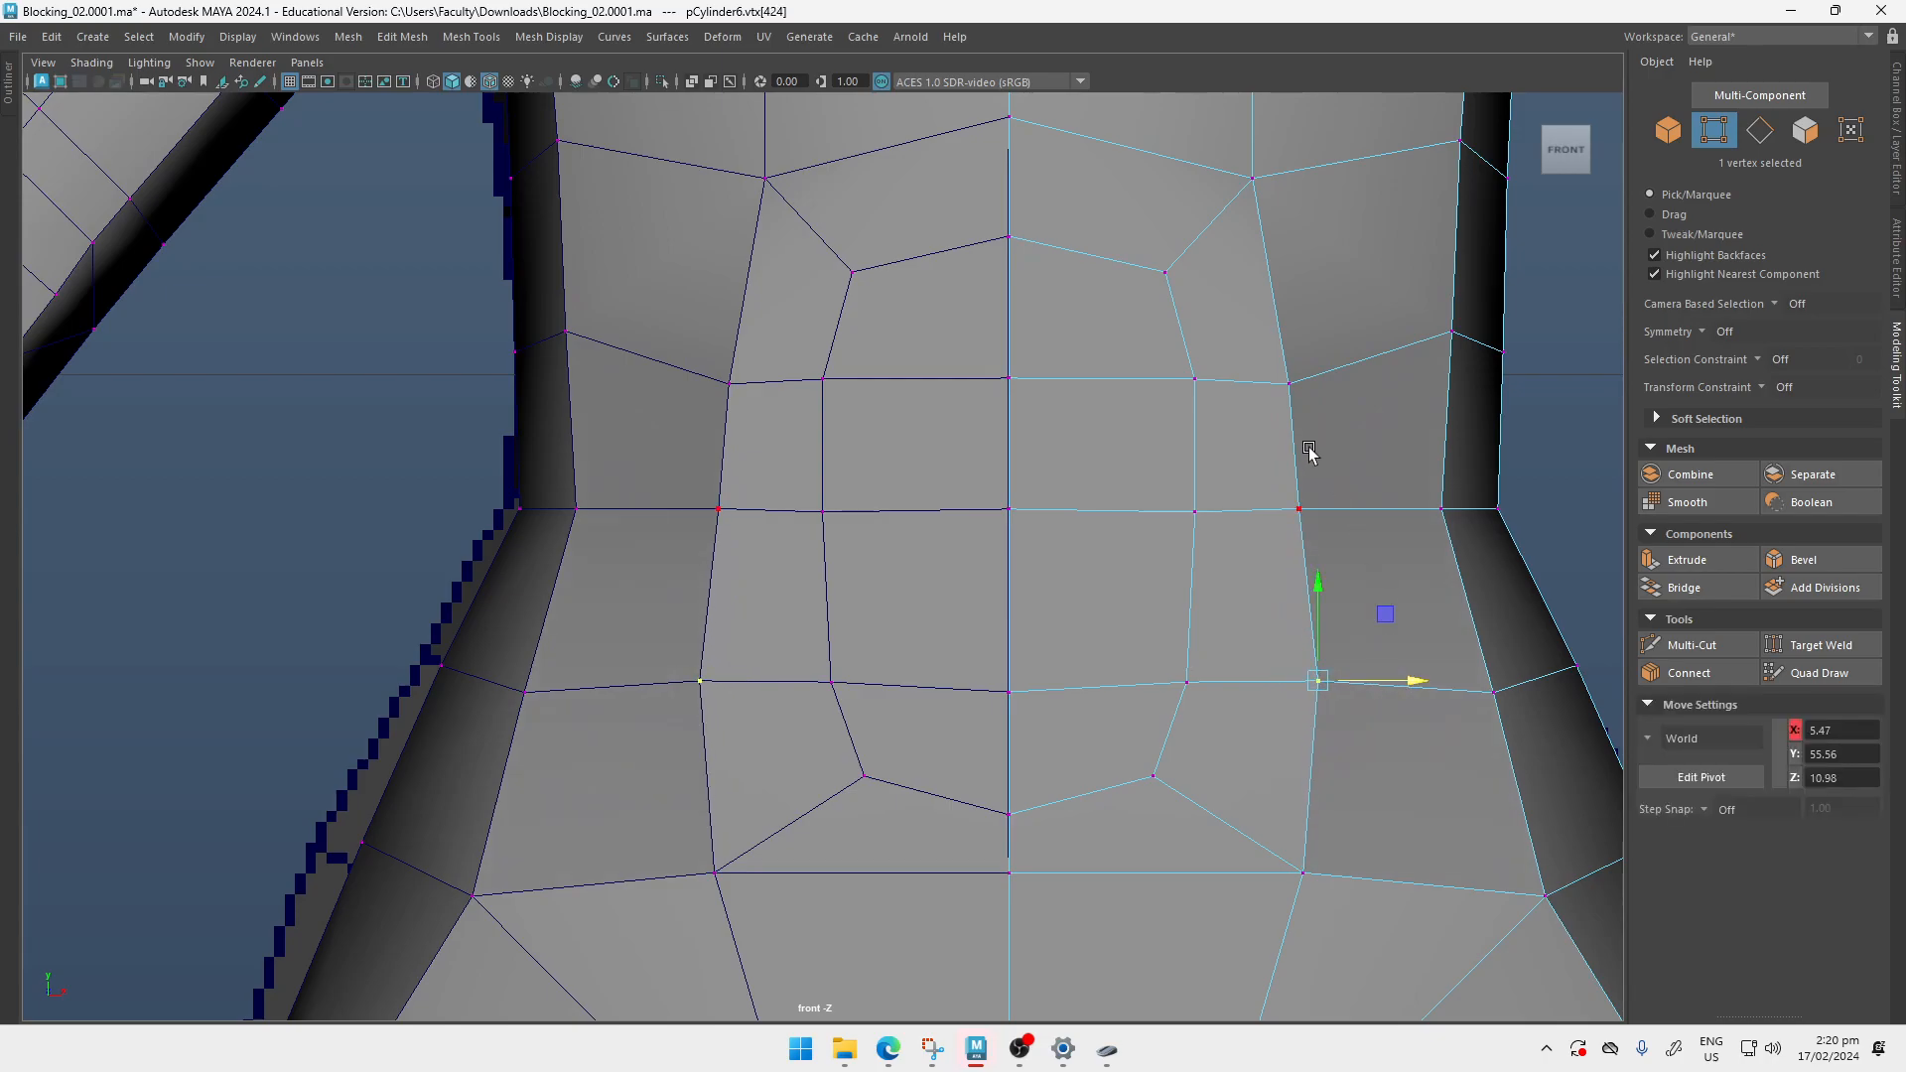
drag(1325, 511, 1387, 510)
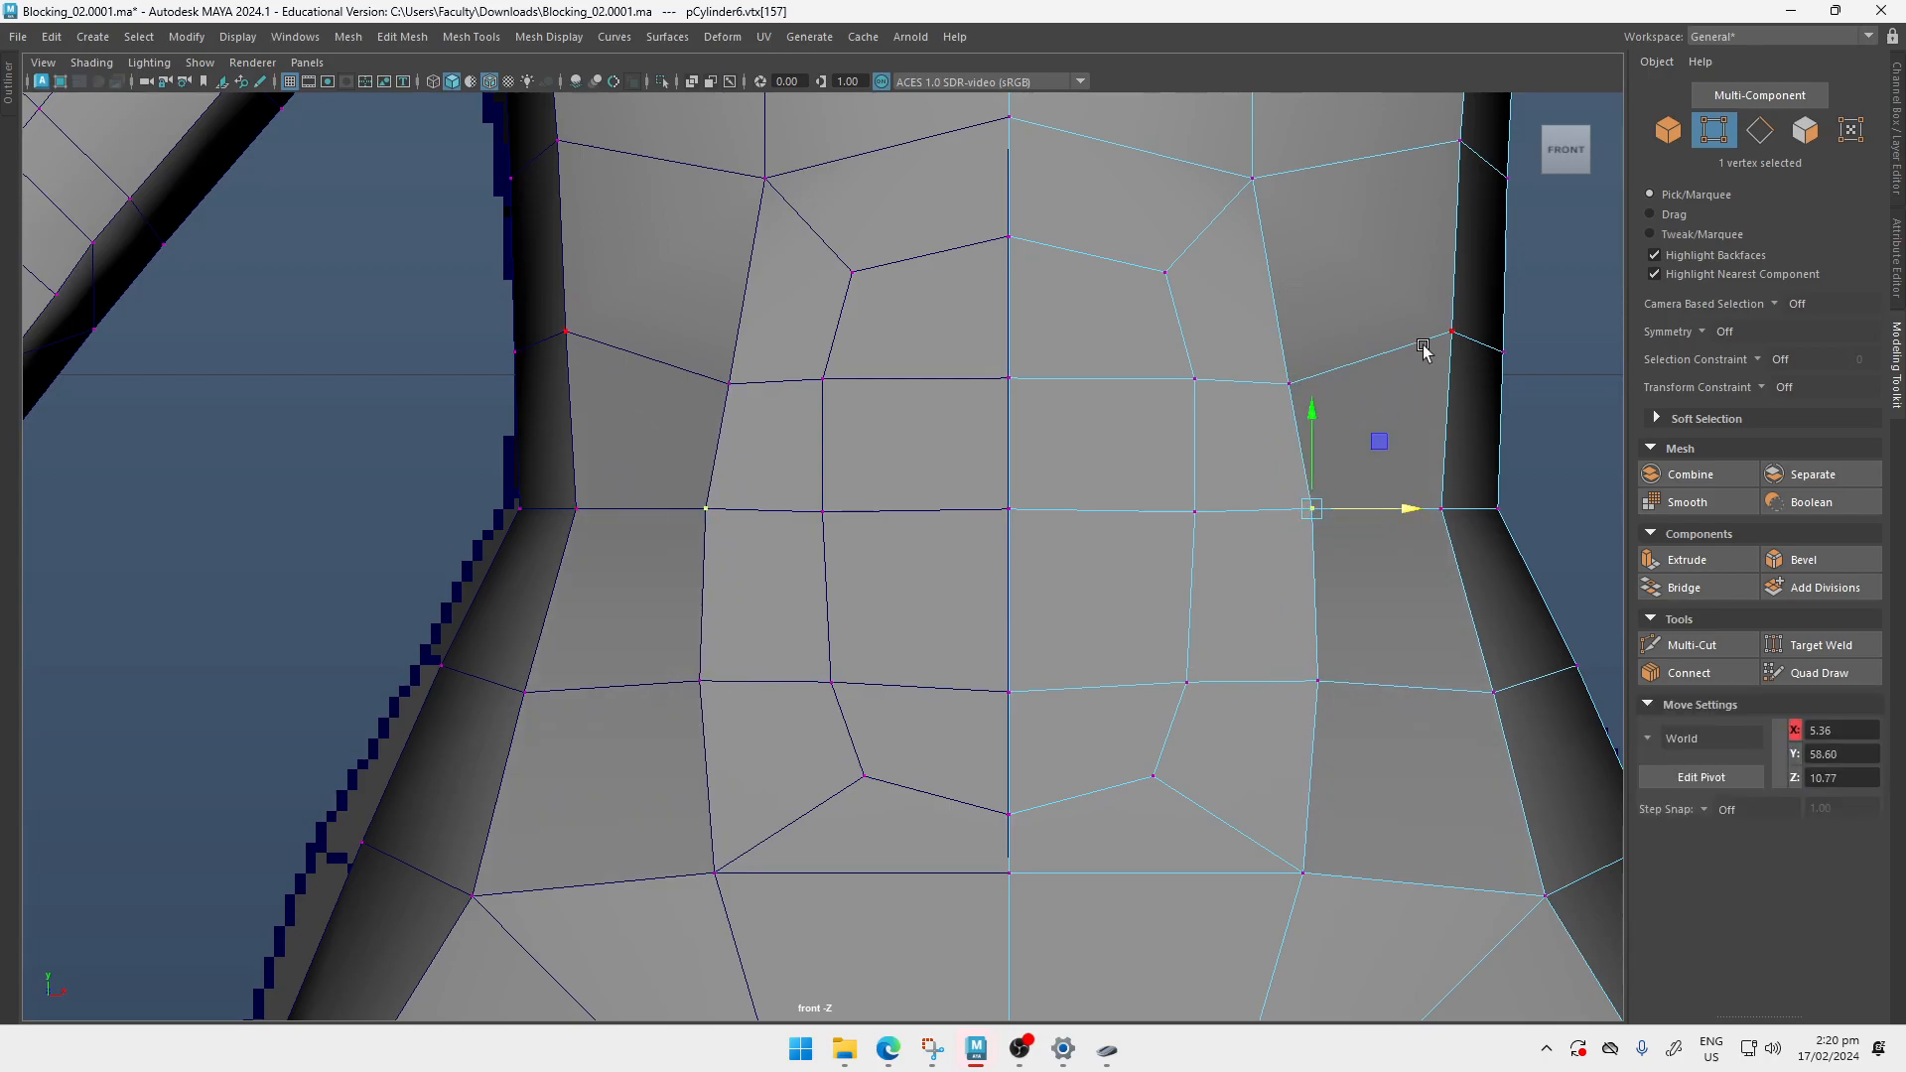
Step: Examine the abdomen frame's depth against the reference in the perspective and side views
key(space)
key(space)
alt+drag(1390, 359, 1174, 417)
key(f)
alt+right_drag(1174, 417, 853, 315)
alt+drag(854, 315, 914, 477)
key(space)
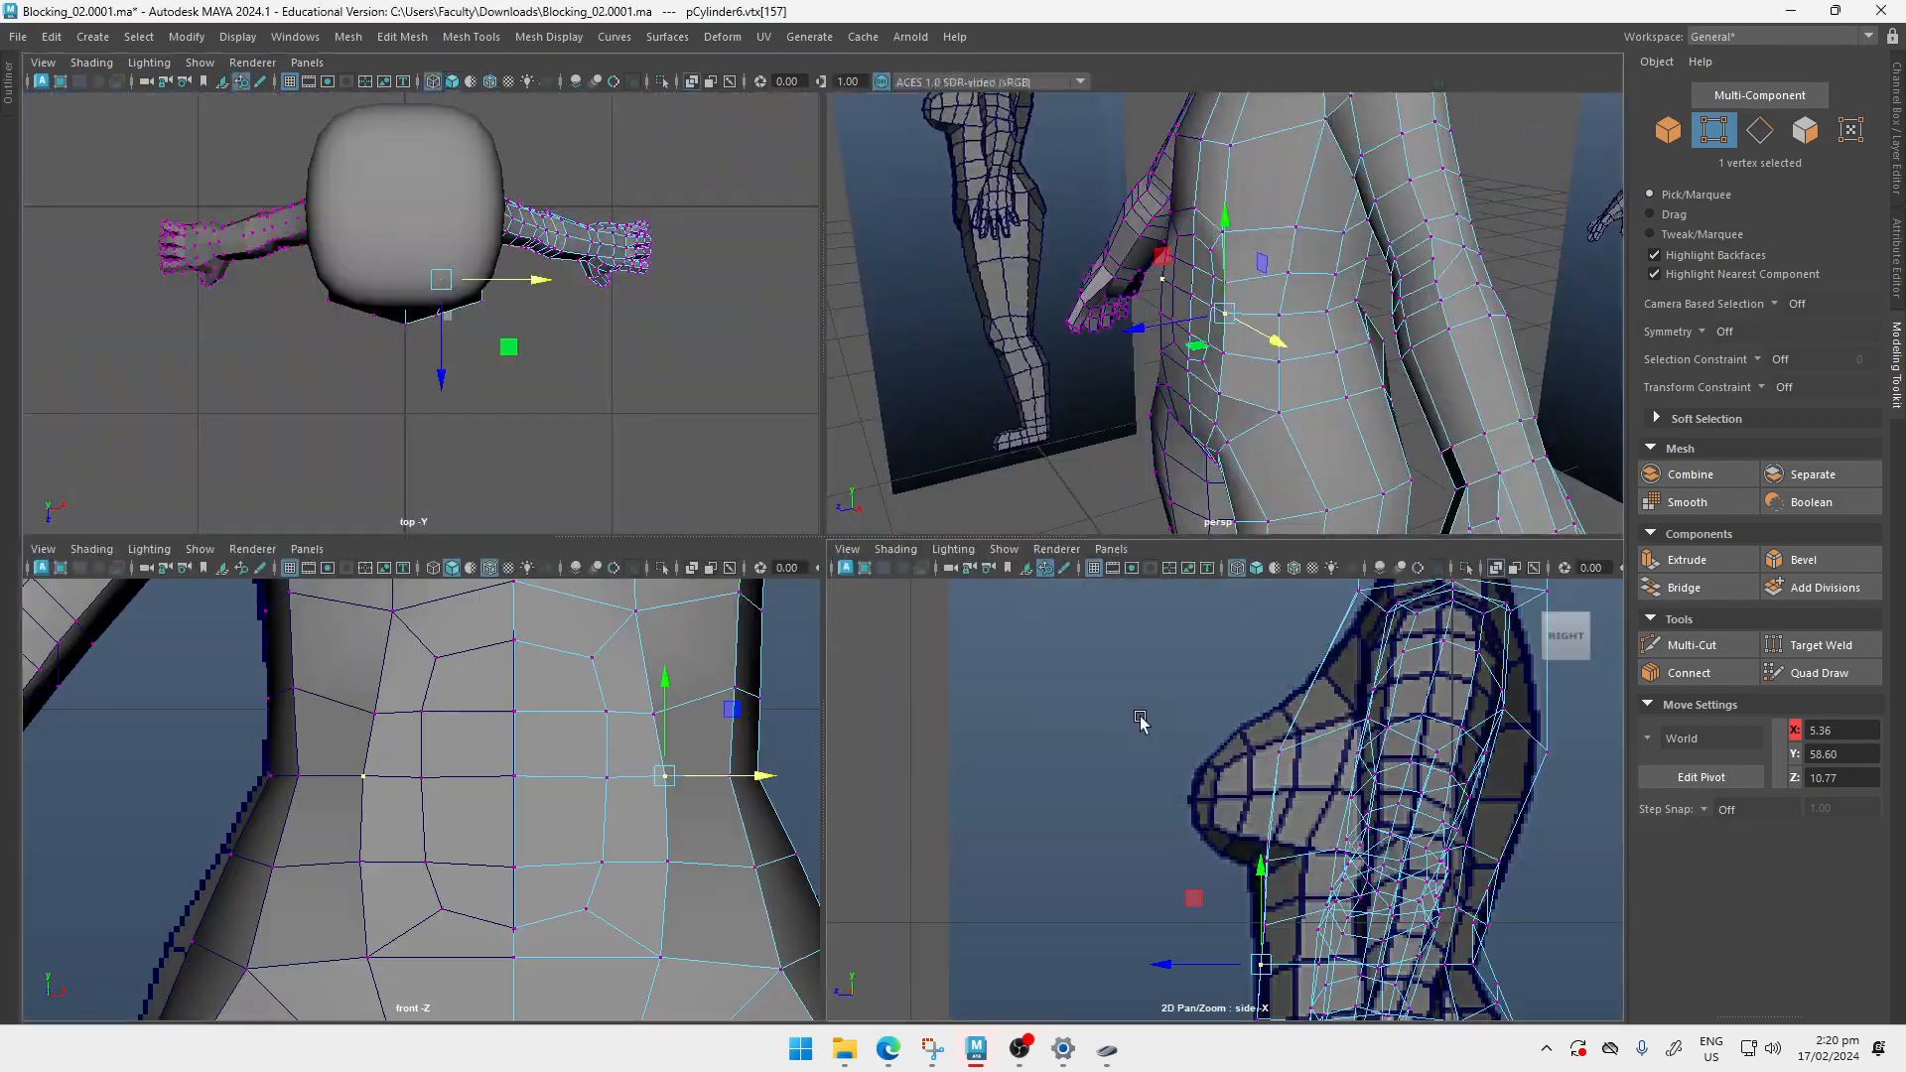
key(space)
scroll(1152, 424, up, 5)
scroll(1019, 493, up, 2)
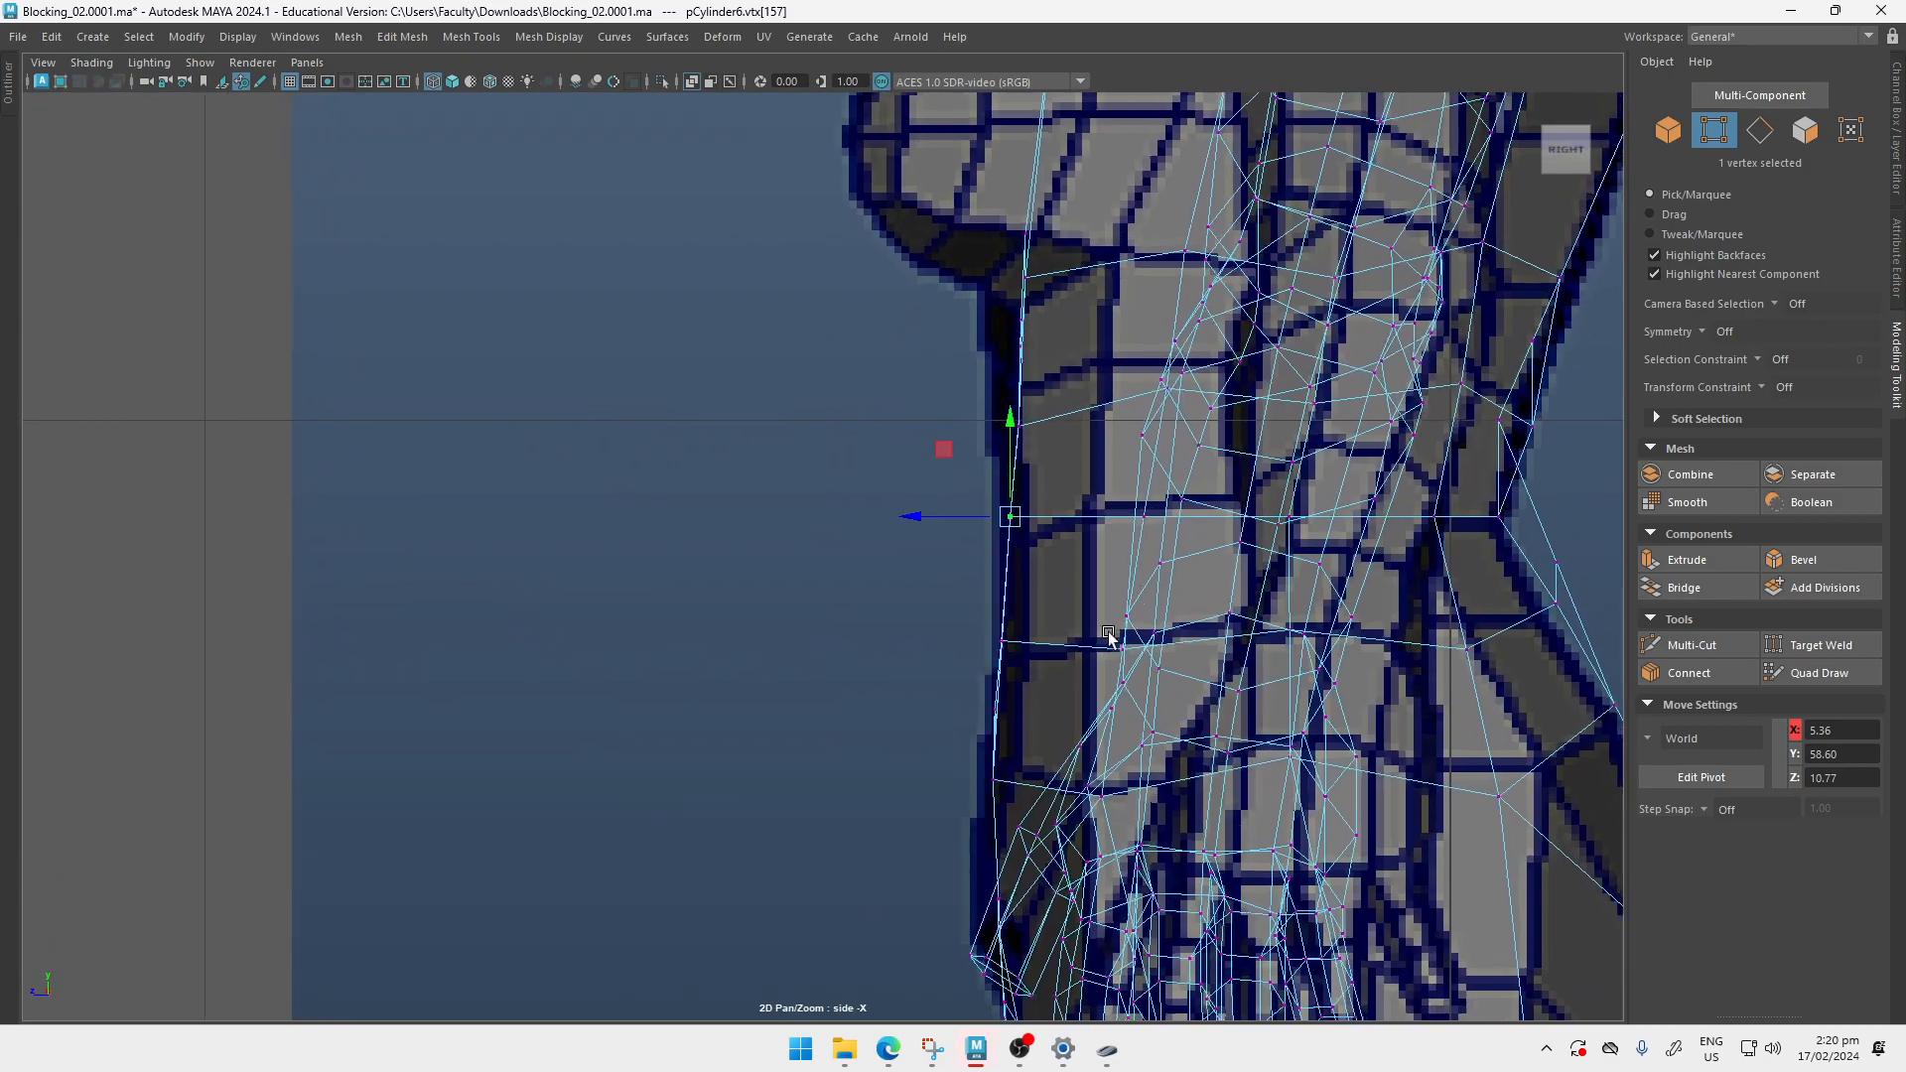
key(space)
key(space)
alt+middle_drag(1262, 729, 1319, 688)
alt+right_drag(1319, 688, 1463, 825)
Step: Move the outer frame's side vertex above the waist backward in depth to round the torso
key(q)
click(1052, 506)
alt+right_drag(1051, 506, 1096, 507)
key(space)
scroll(1080, 354, up, 2)
key(space)
scroll(875, 481, up, 1)
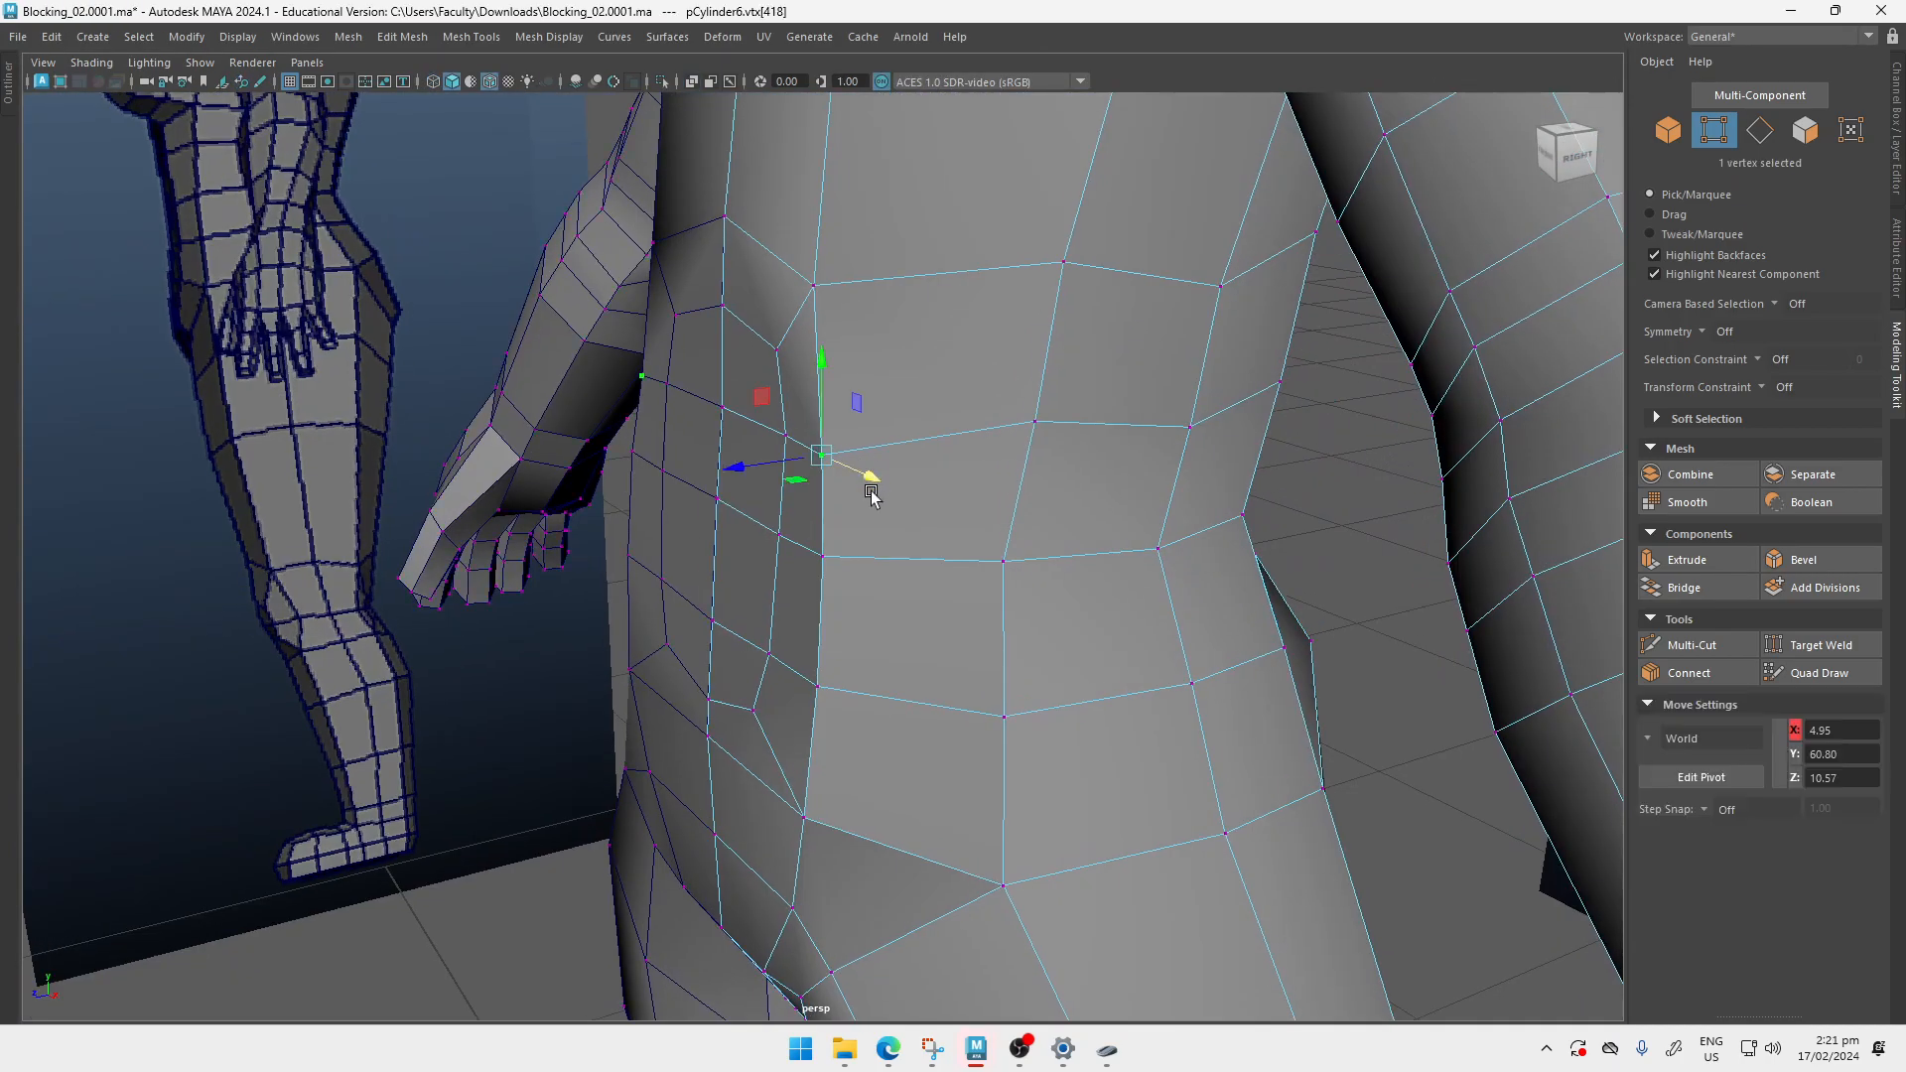
drag(738, 469, 774, 464)
key(q)
Step: Move the outer frame's waist vertex, the side vertex below it and the lower corner vertex backward in depth
click(832, 550)
key(w)
drag(772, 557, 820, 552)
key(q)
click(834, 683)
key(w)
drag(739, 695, 781, 687)
key(q)
drag(747, 838, 782, 823)
key(q)
Step: Adjust the depth of the inner abdomen frame's side vertices at the waist and just below it
alt+middle_drag(789, 526, 833, 596)
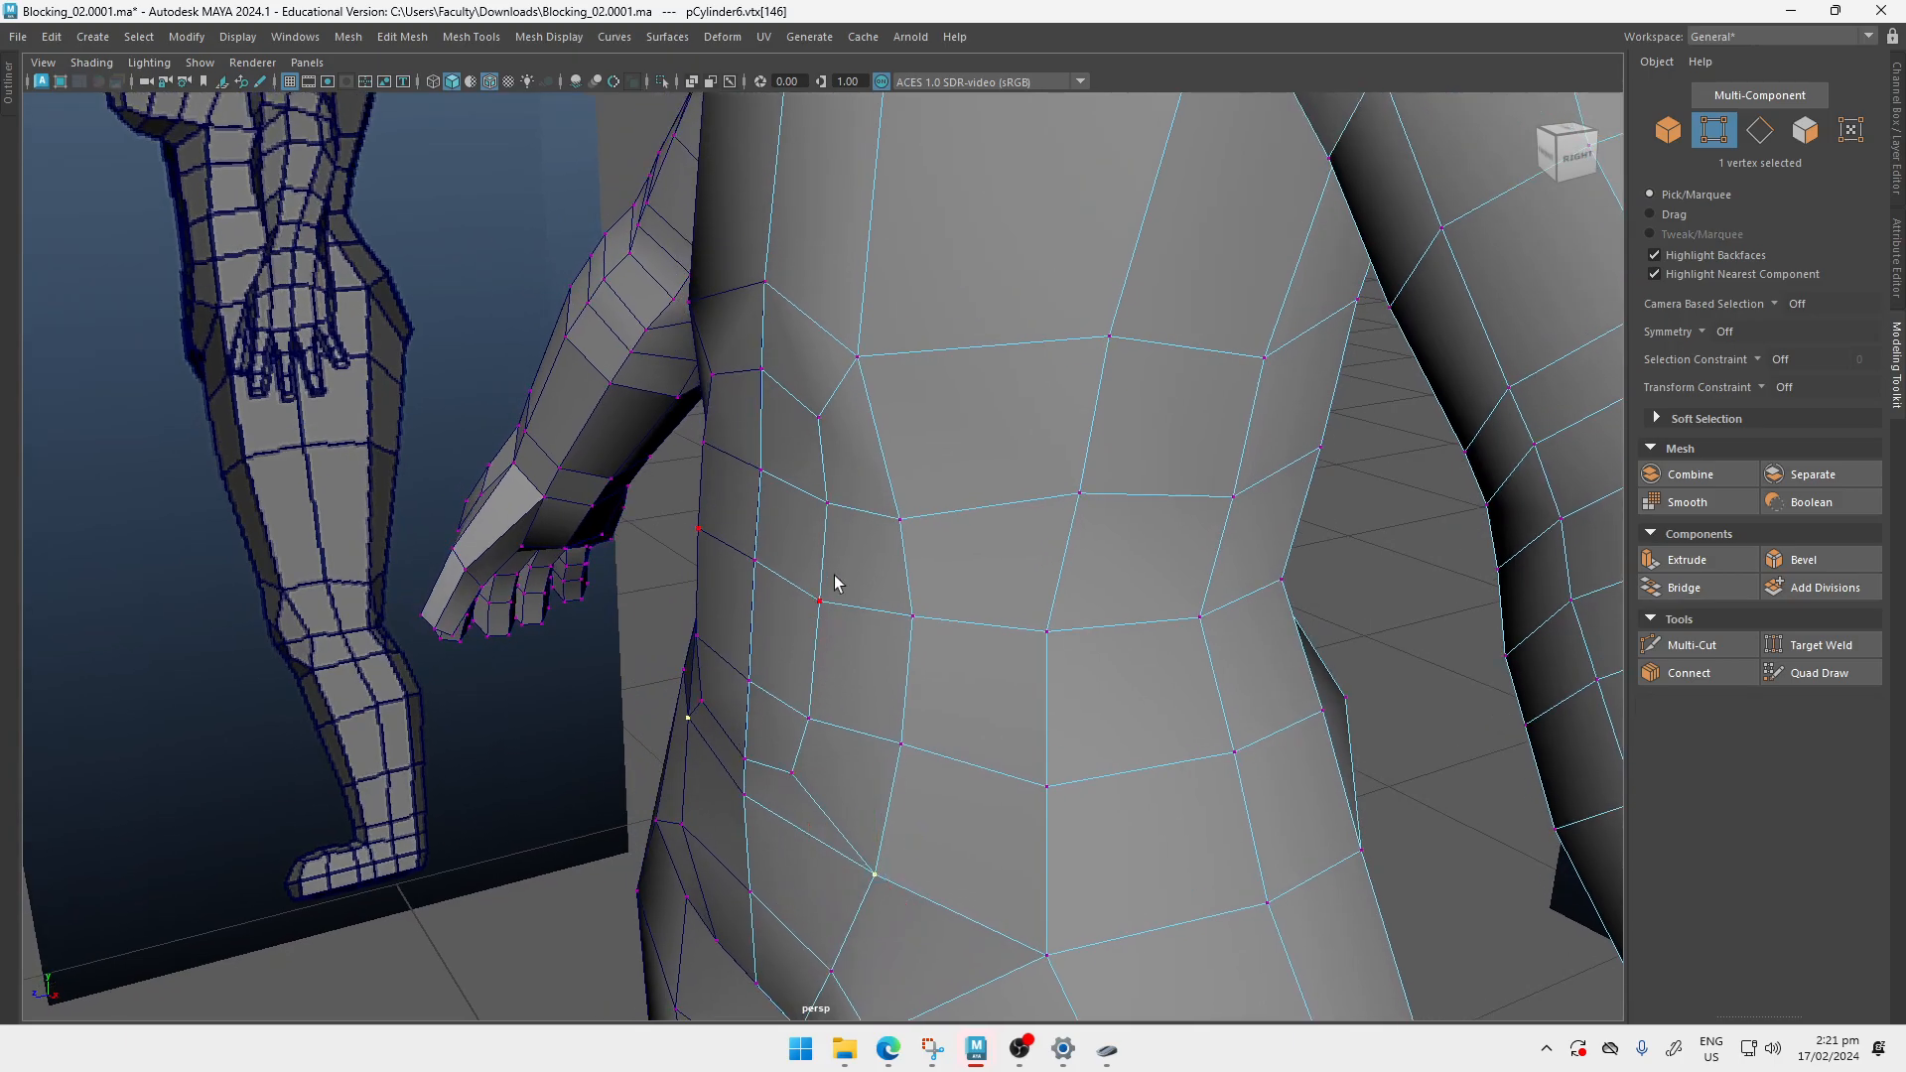
key(w)
key(q)
click(819, 600)
key(w)
drag(743, 617, 762, 622)
key(q)
click(806, 717)
key(w)
drag(773, 739, 736, 770)
key(q)
key(q)
key(w)
alt+drag(749, 759, 791, 566)
Step: Return the body mesh to object mode and turn on its smooth preview
key(q)
alt+right_drag(791, 566, 880, 603)
alt+middle_drag(881, 604, 933, 556)
alt+right_drag(933, 556, 927, 630)
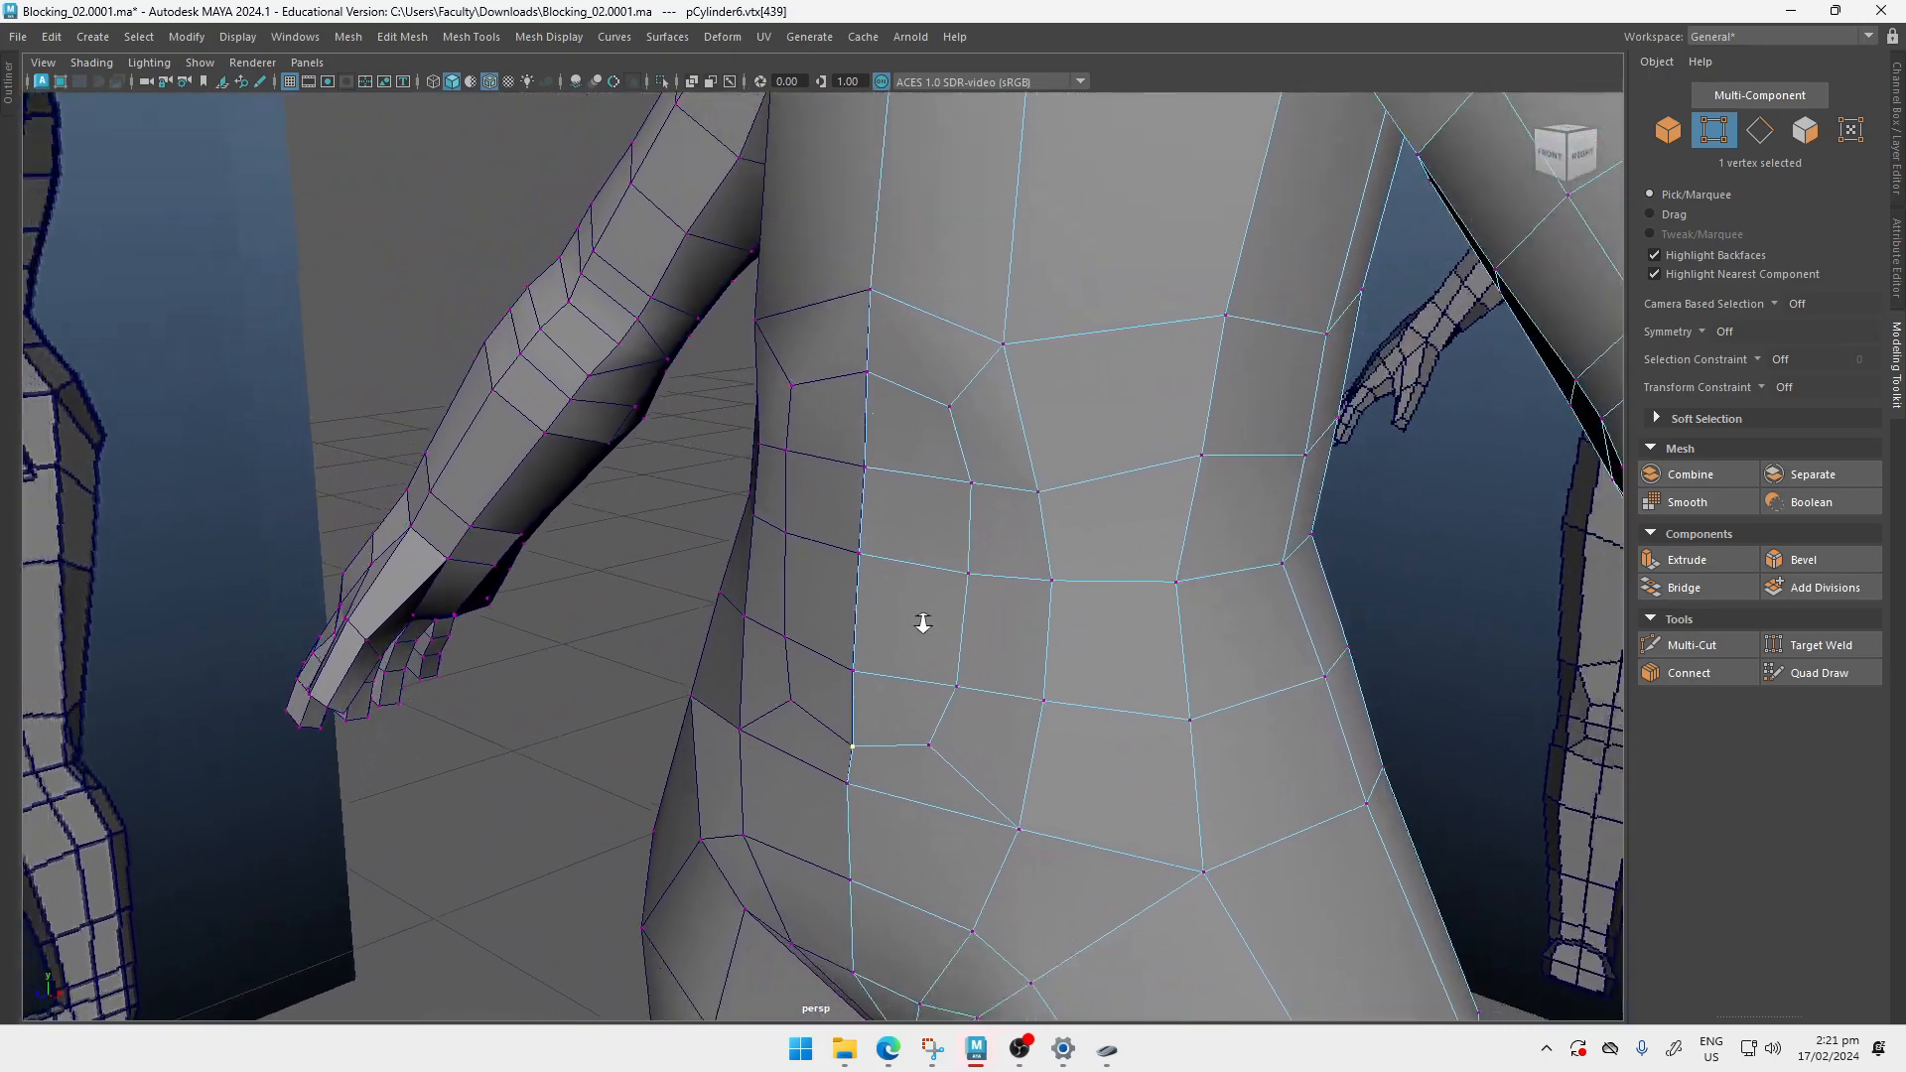
alt+drag(927, 629, 867, 454)
right_drag(868, 455, 869, 521)
click(871, 458)
key(3)
Step: Inspect the smoothed torso around the abdomen and side, comparing it with the side reference figure
alt+right_drag(1064, 675, 1086, 300)
click(587, 502)
alt+drag(655, 503, 397, 447)
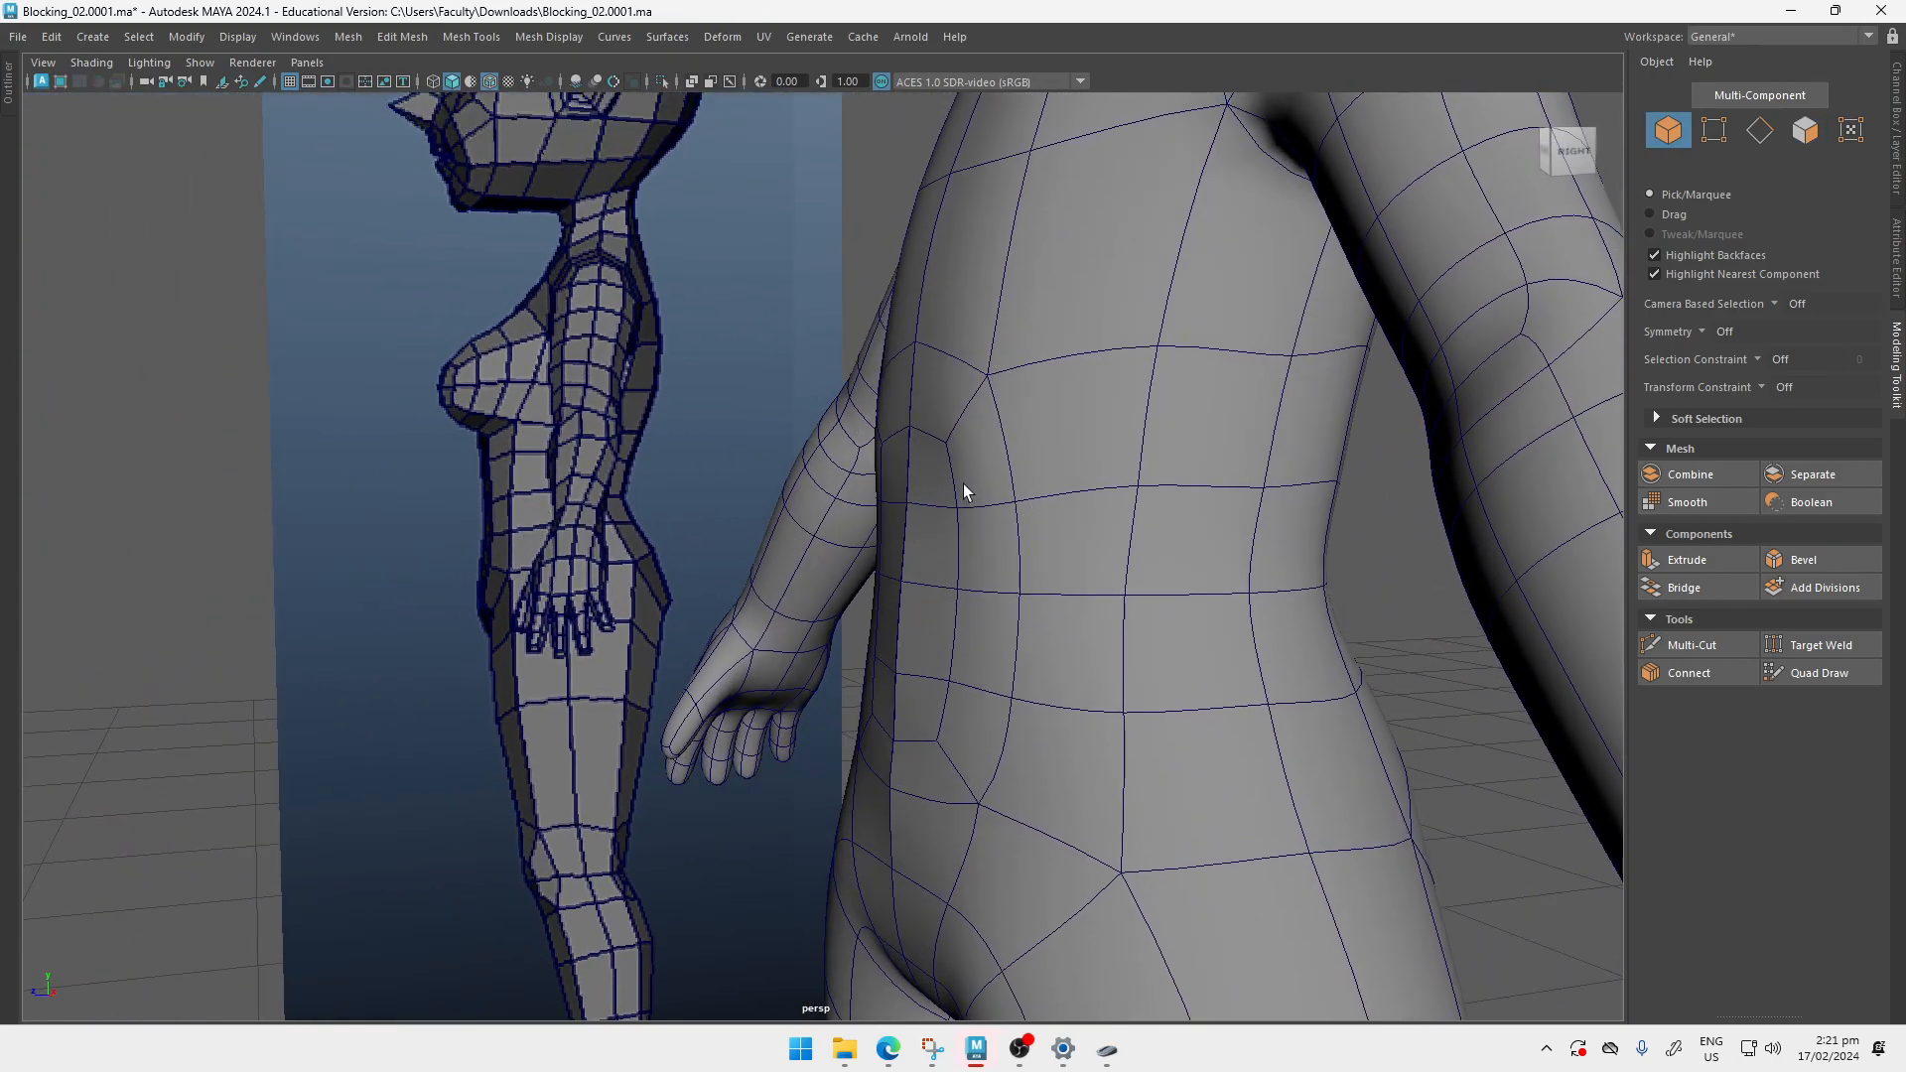
alt+drag(945, 507, 931, 456)
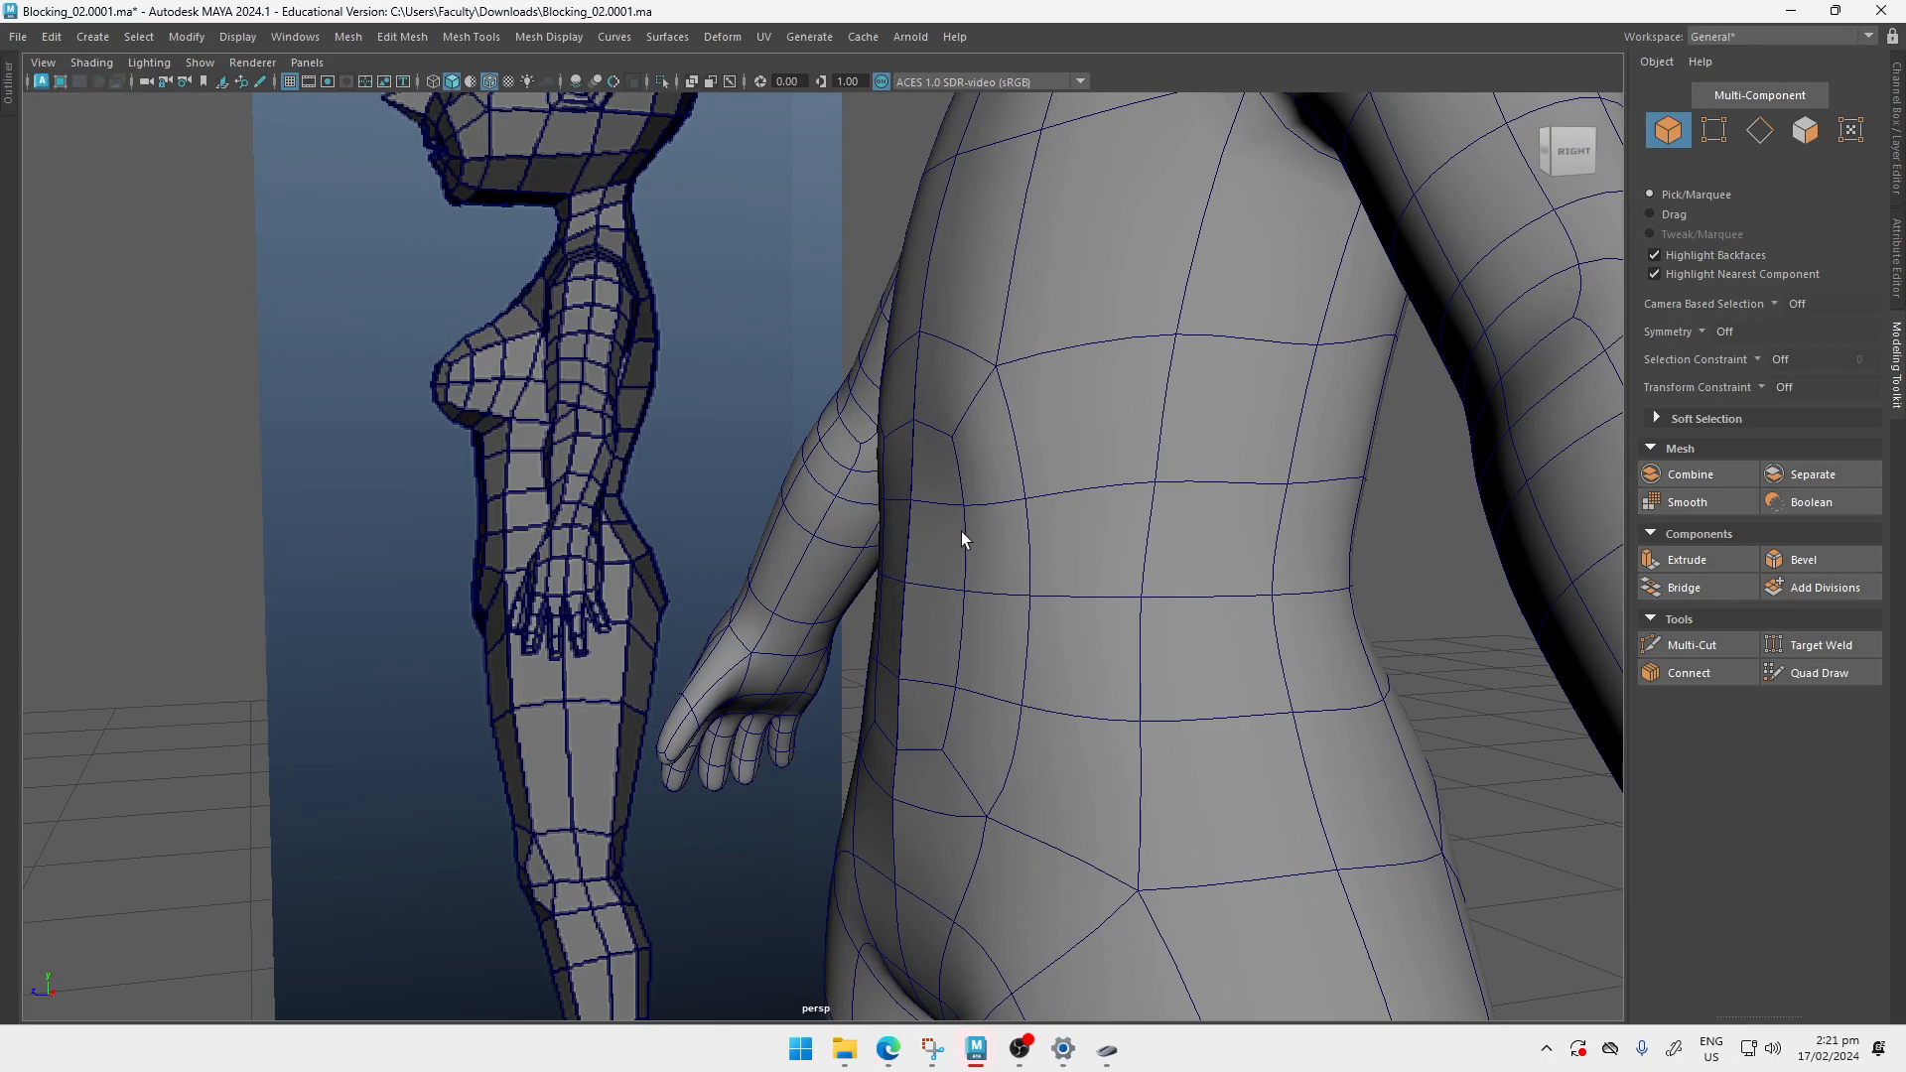
alt+drag(961, 532, 921, 599)
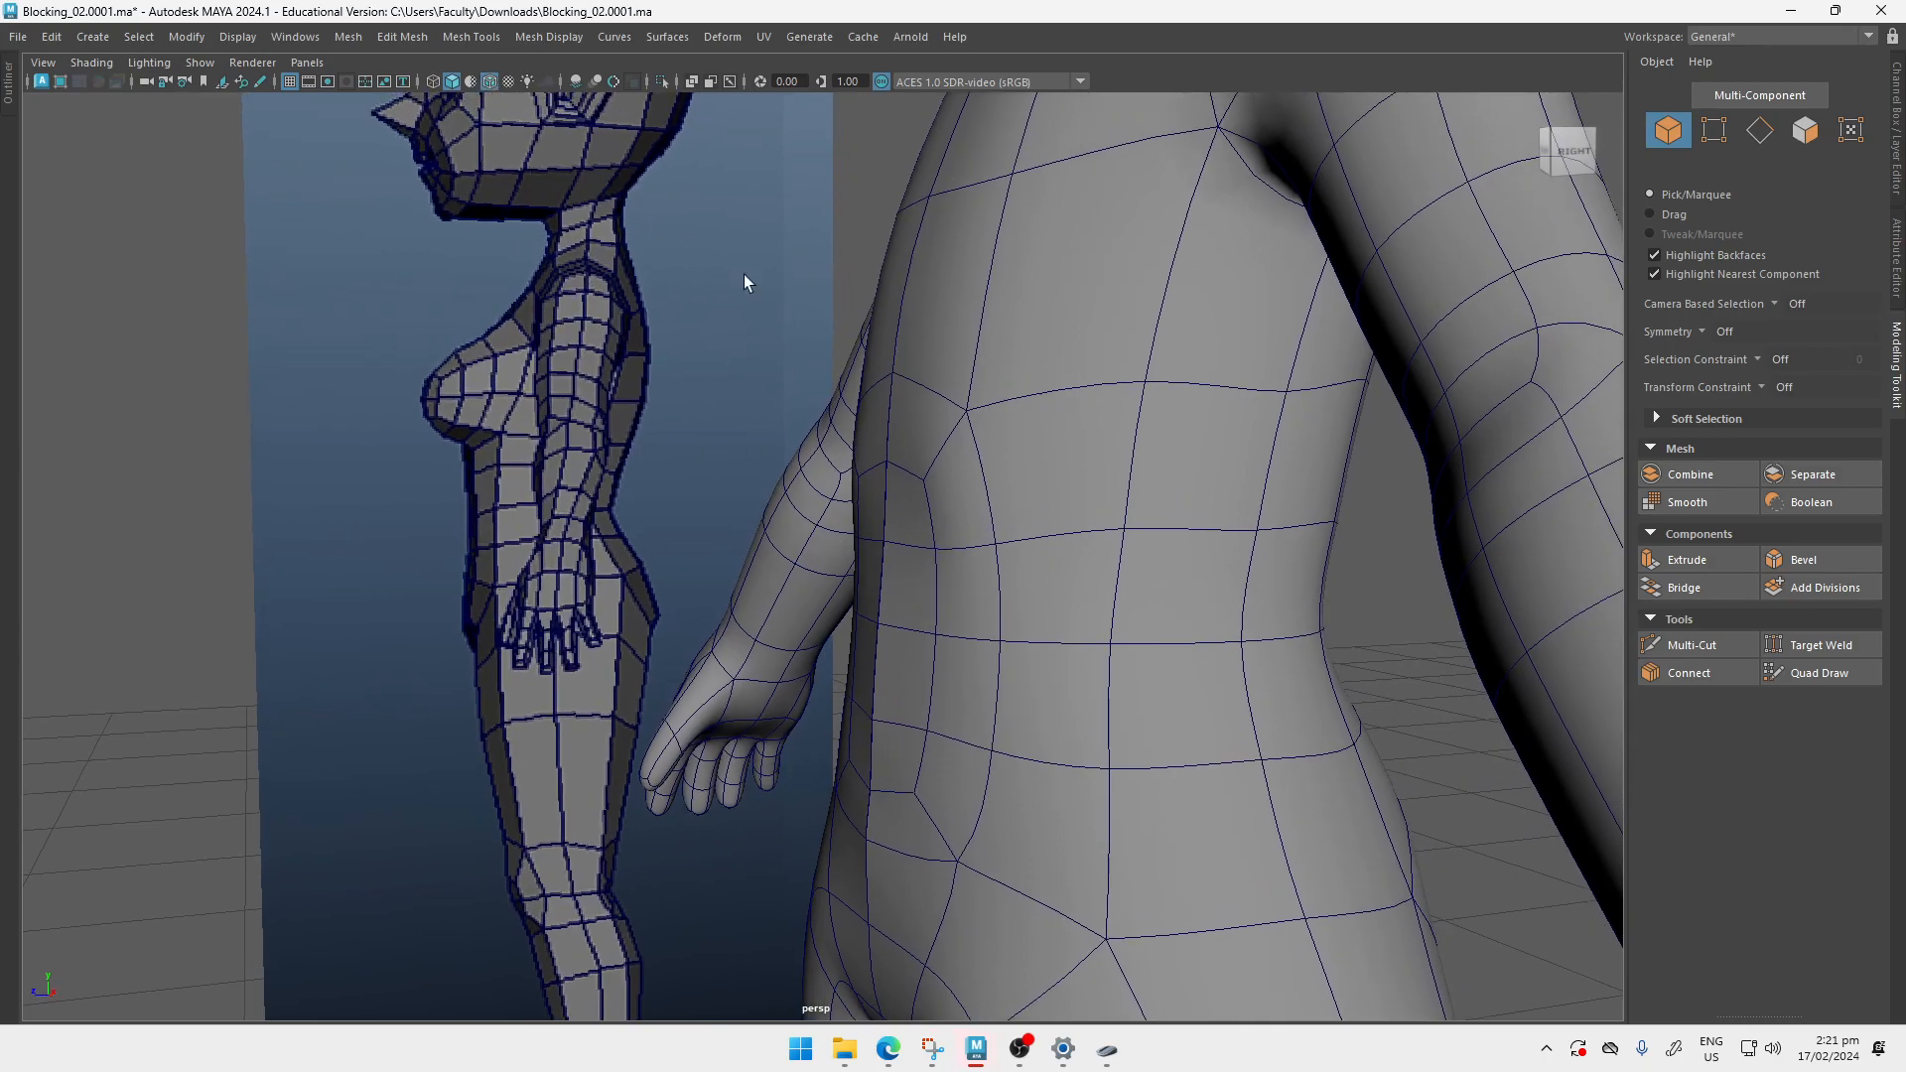
click(488, 83)
mouse_move(666, 184)
alt+mouse_down()
mouse_move(689, 176)
mouse_move(658, 173)
alt+mouse_up()
alt+drag(1028, 466, 1022, 470)
click(1009, 471)
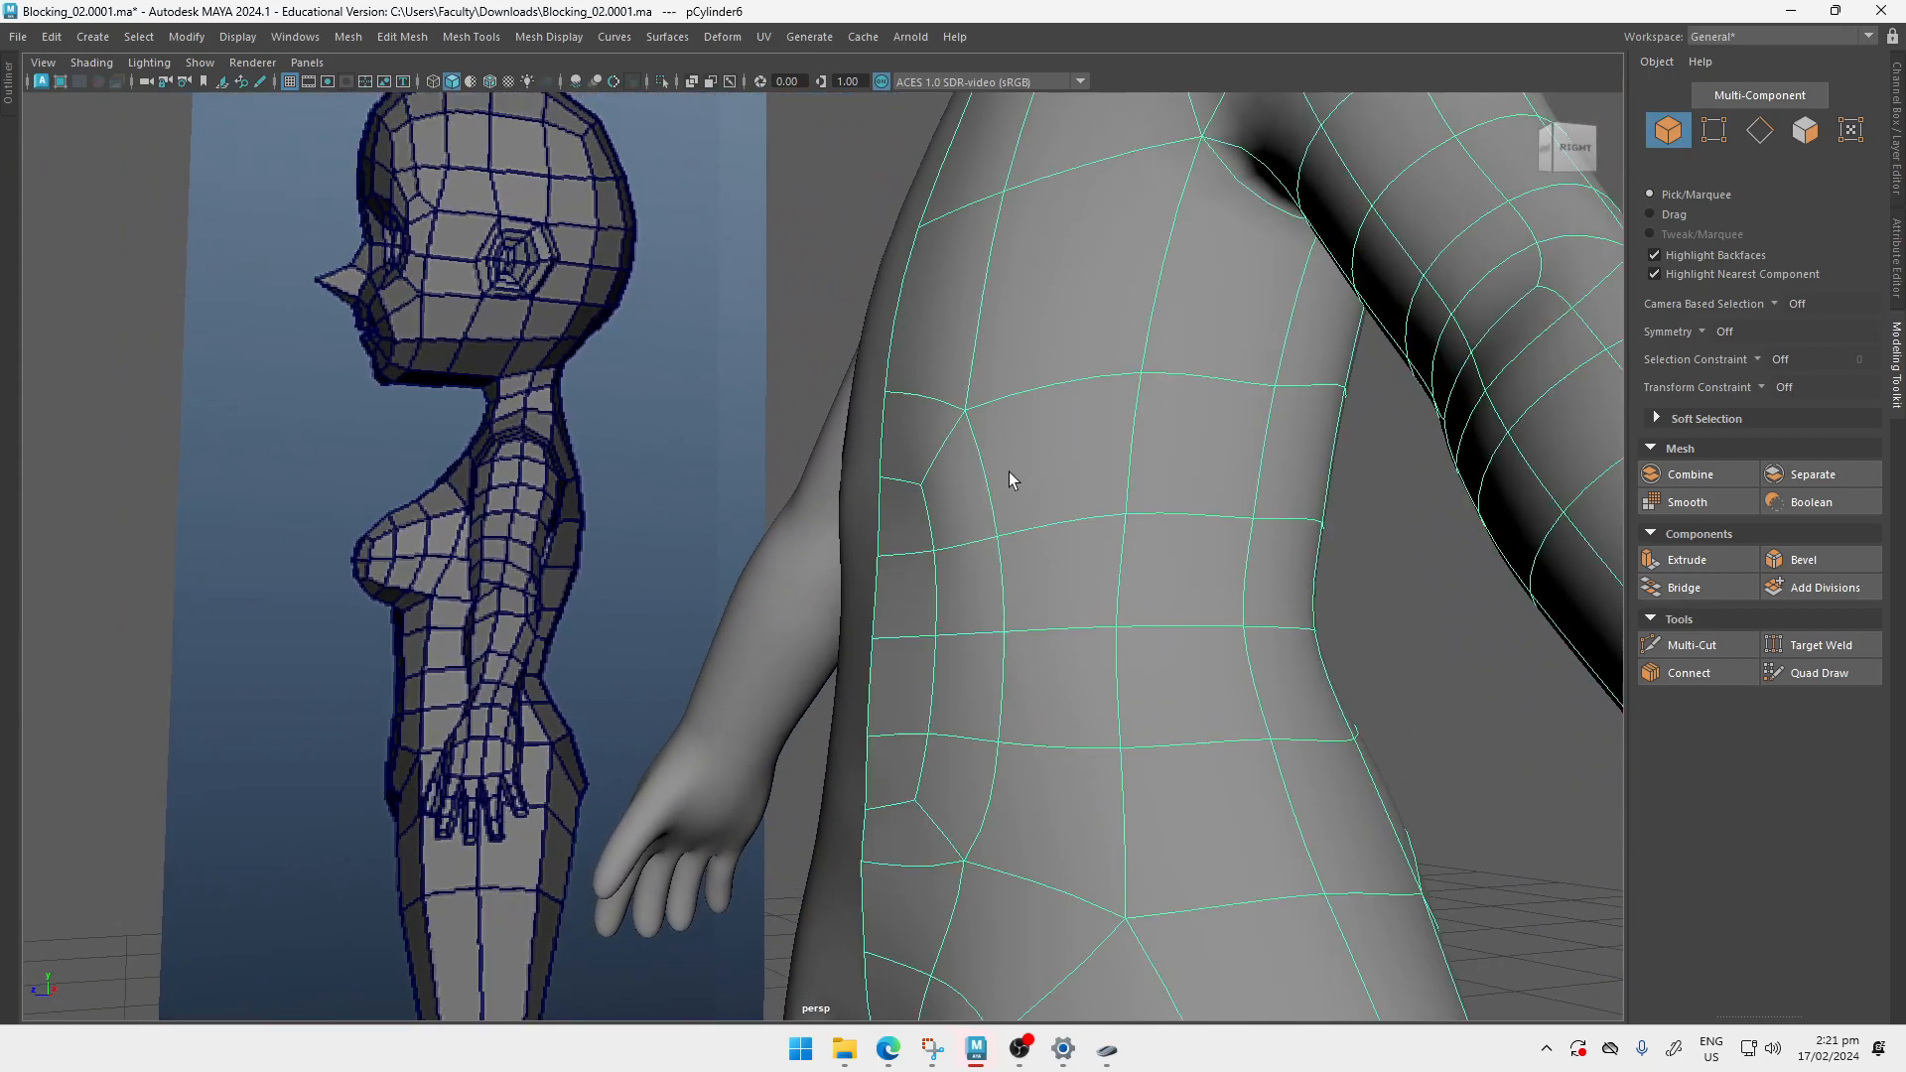
alt+drag(1003, 428, 927, 481)
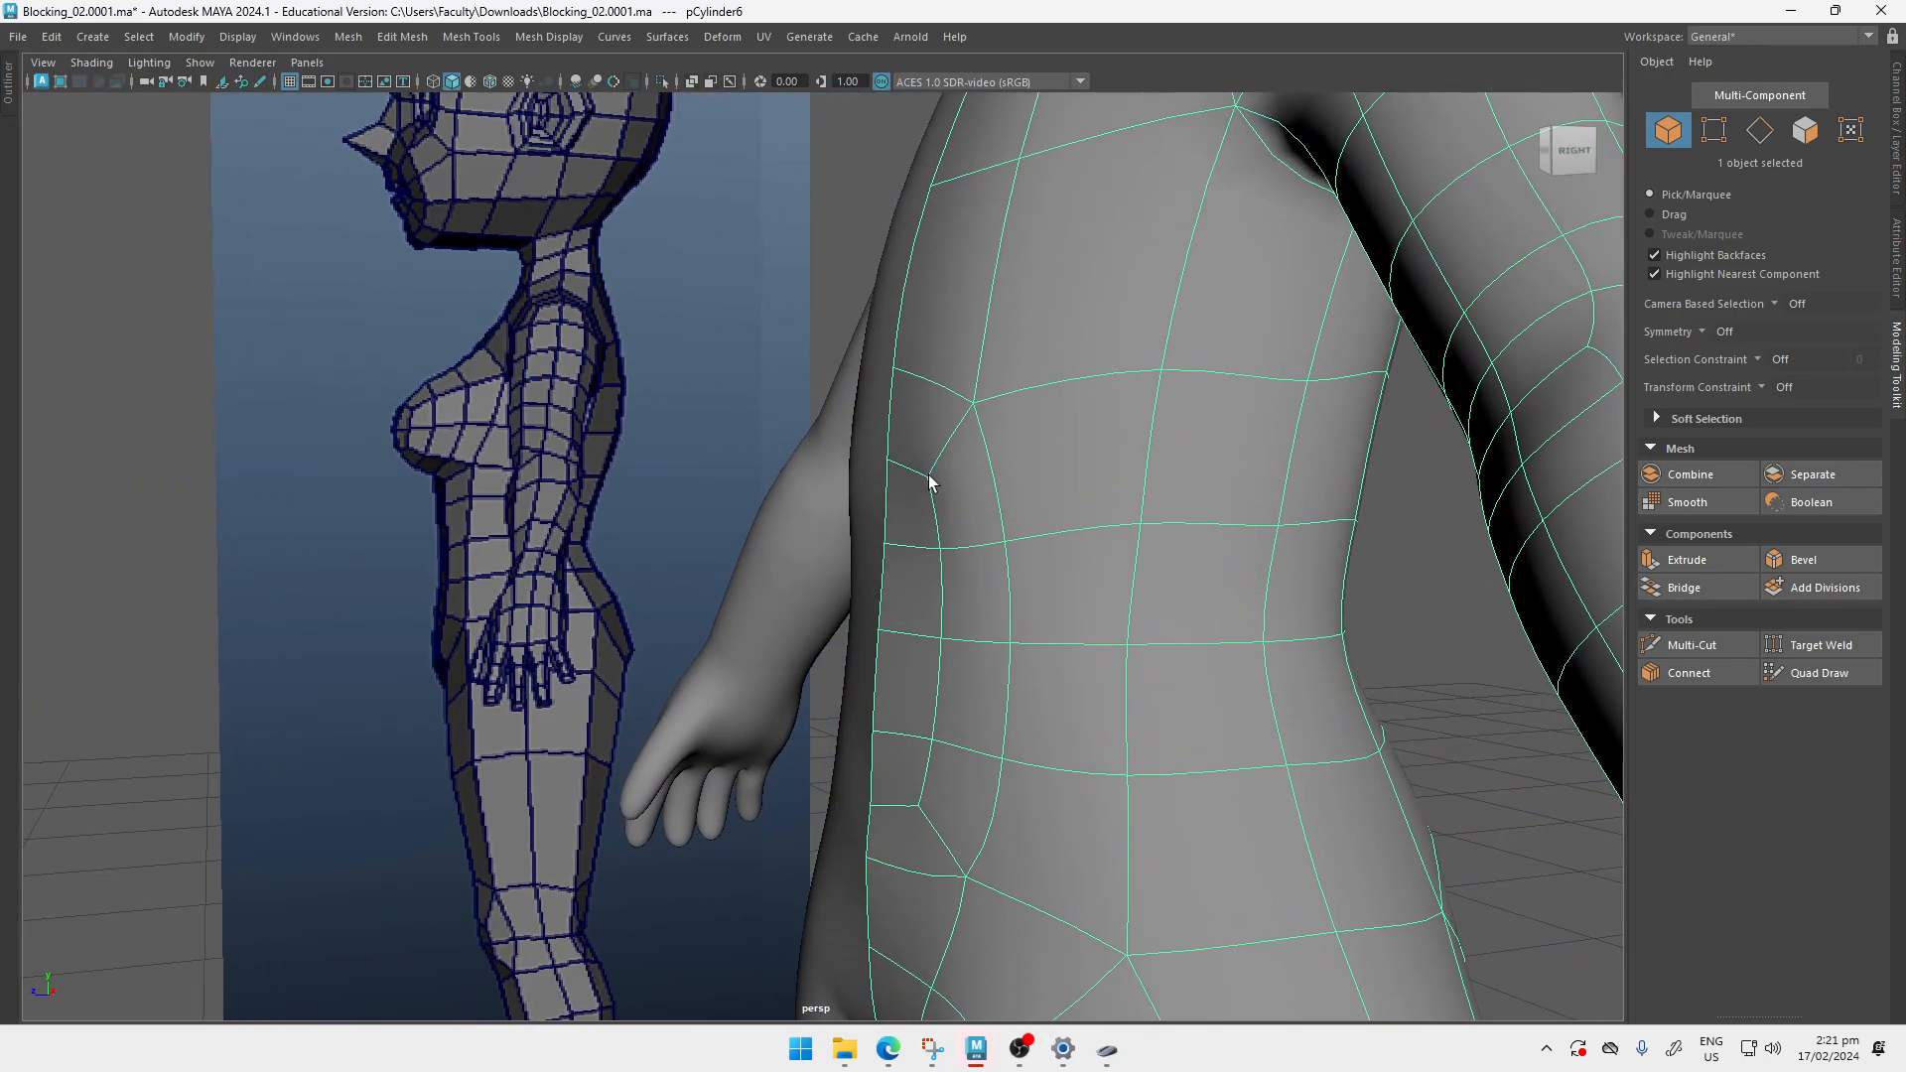
Step: Turn off the smooth preview and shift the two centre-seam edges around the waist slightly in depth
key(1)
right_drag(902, 462, 899, 425)
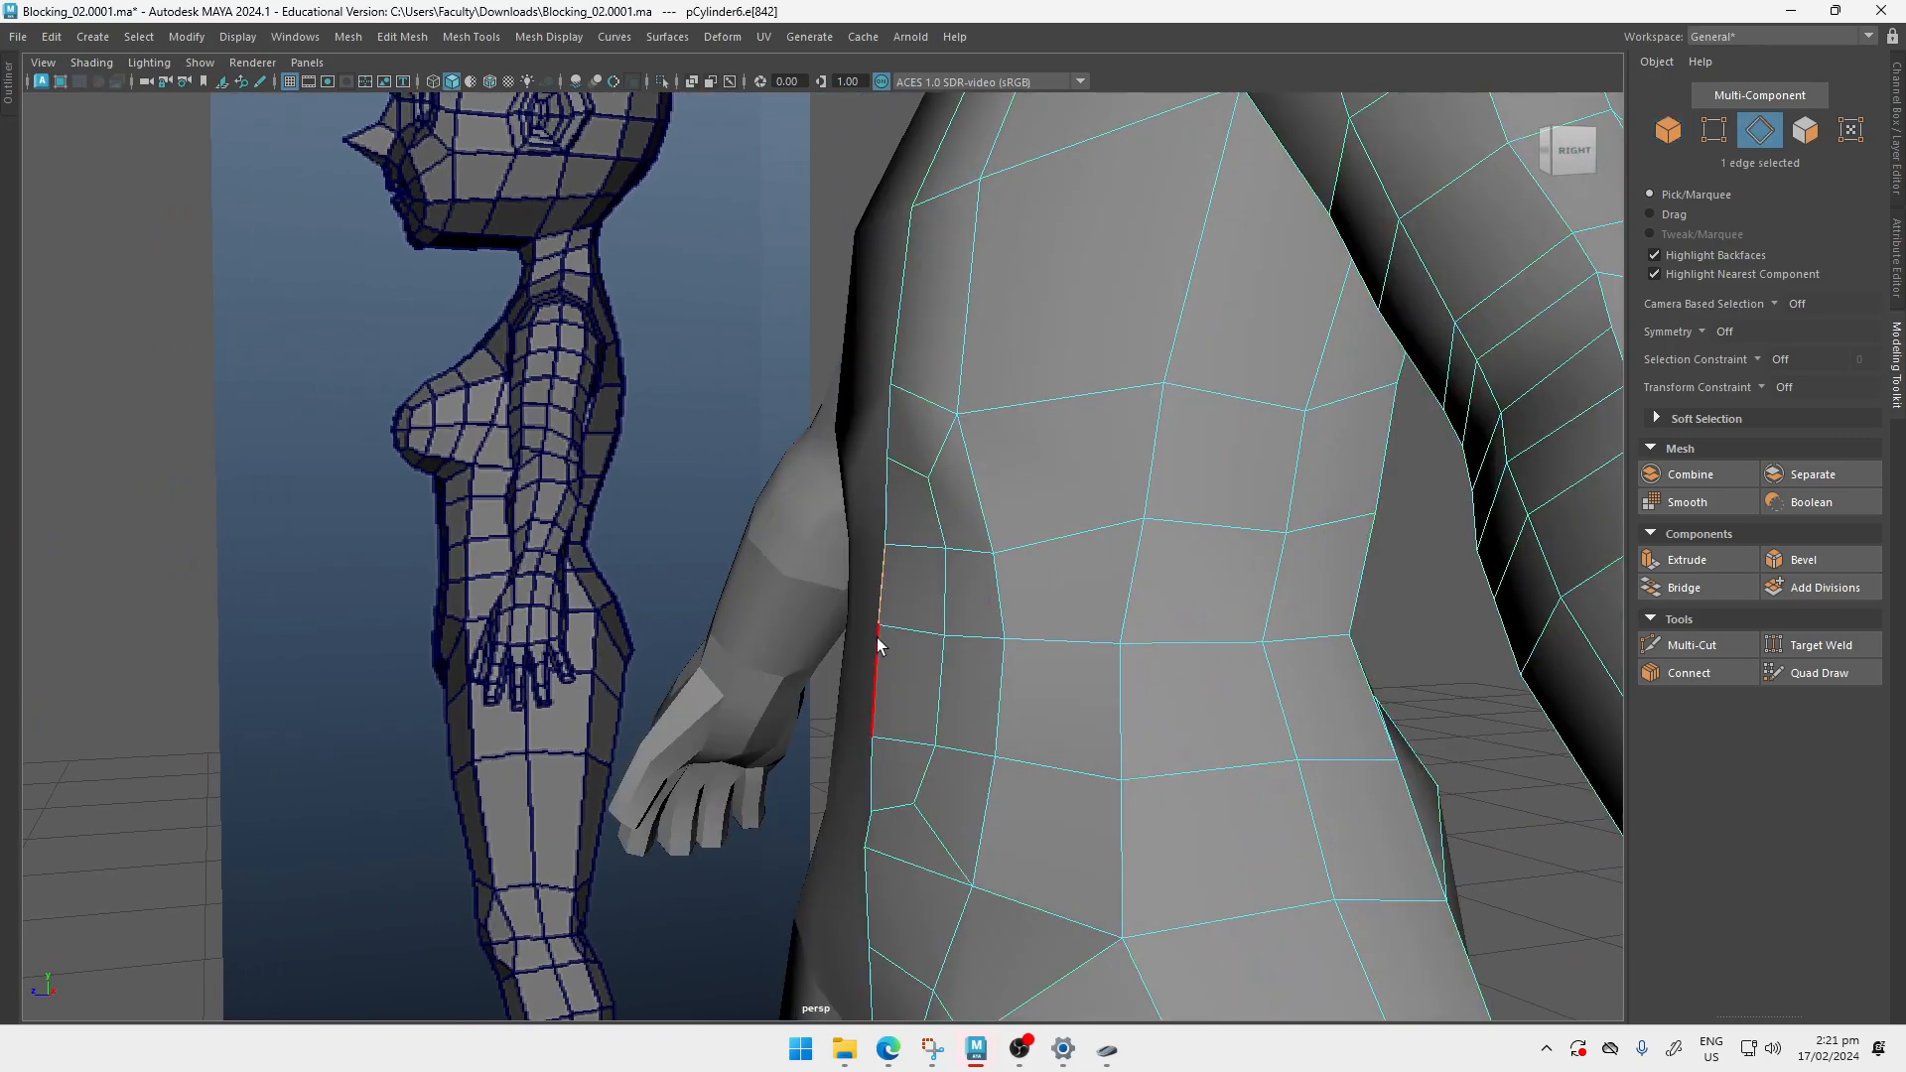
shift+click(877, 669)
key(w)
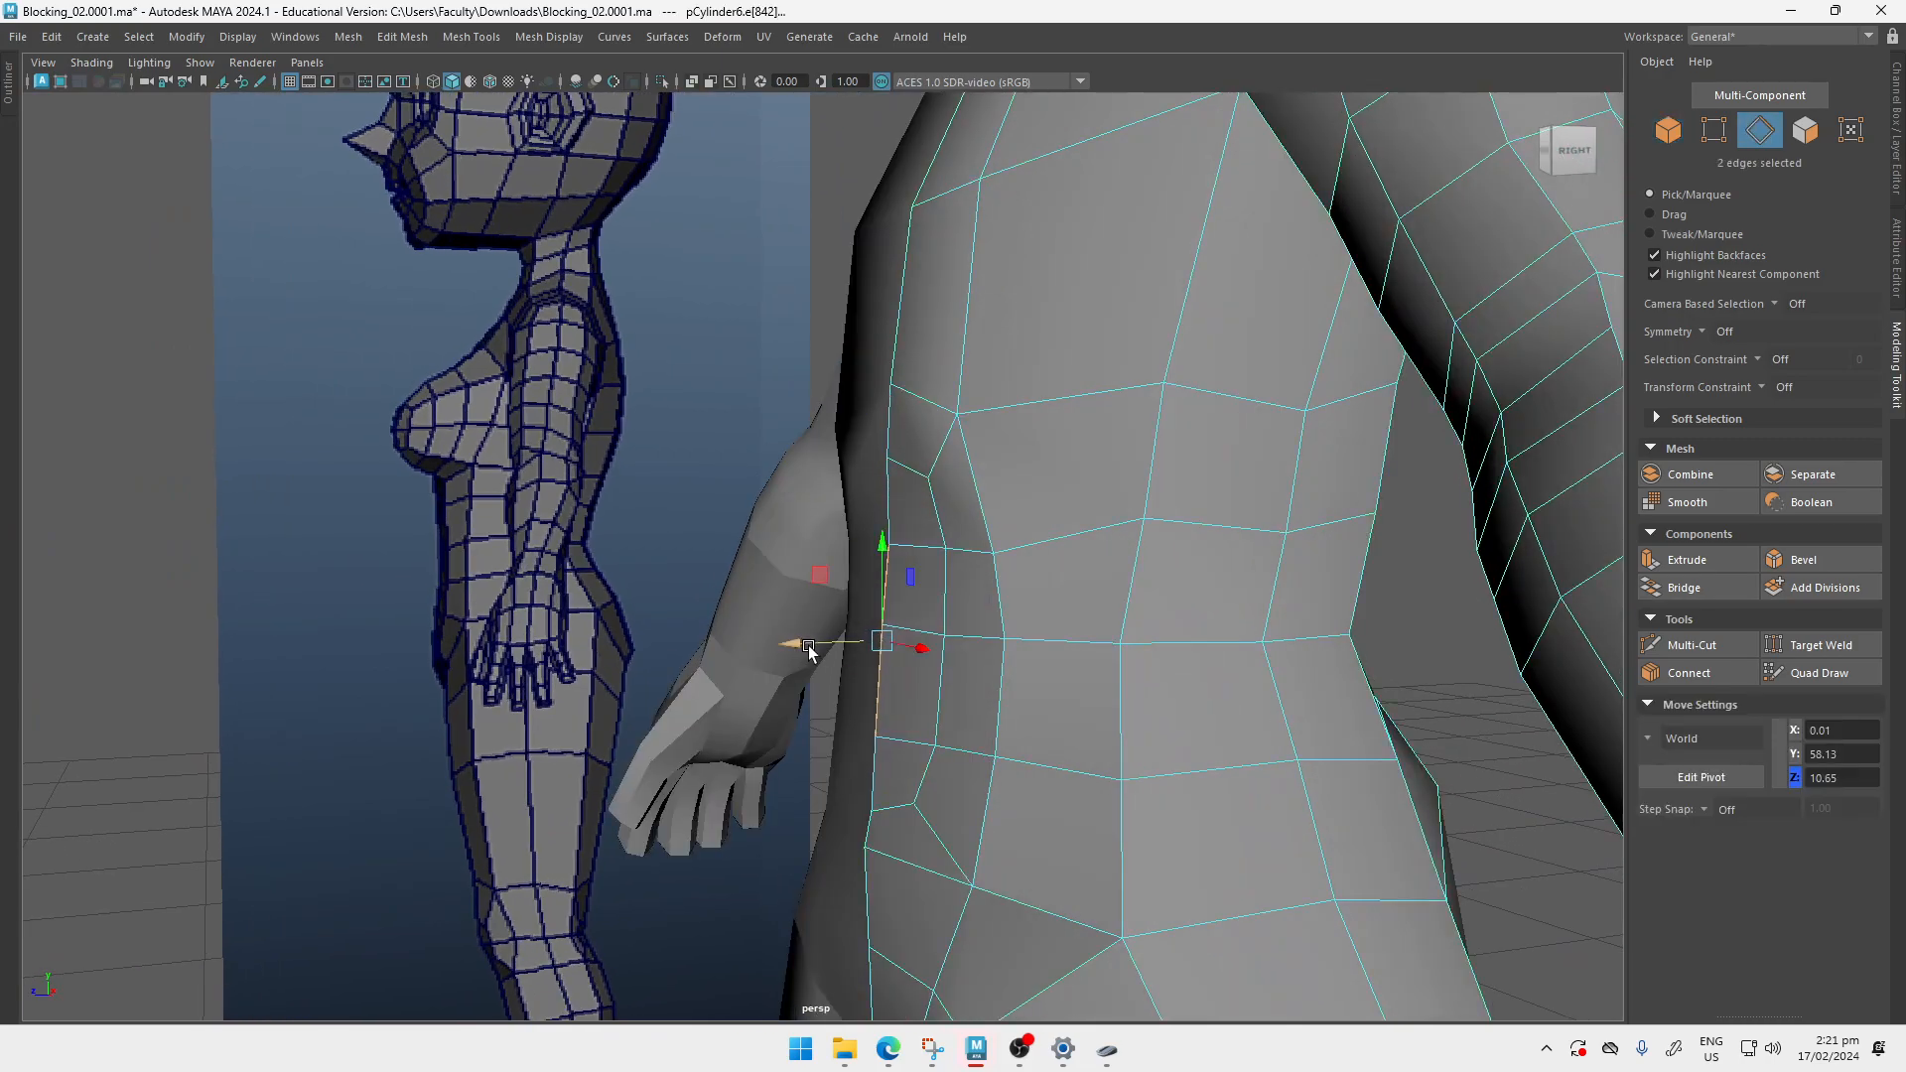
key(q)
Step: Adjust the depth of the centre-seam waist vertex and the seam vertex directly below it
right_drag(879, 460, 766, 462)
click(881, 628)
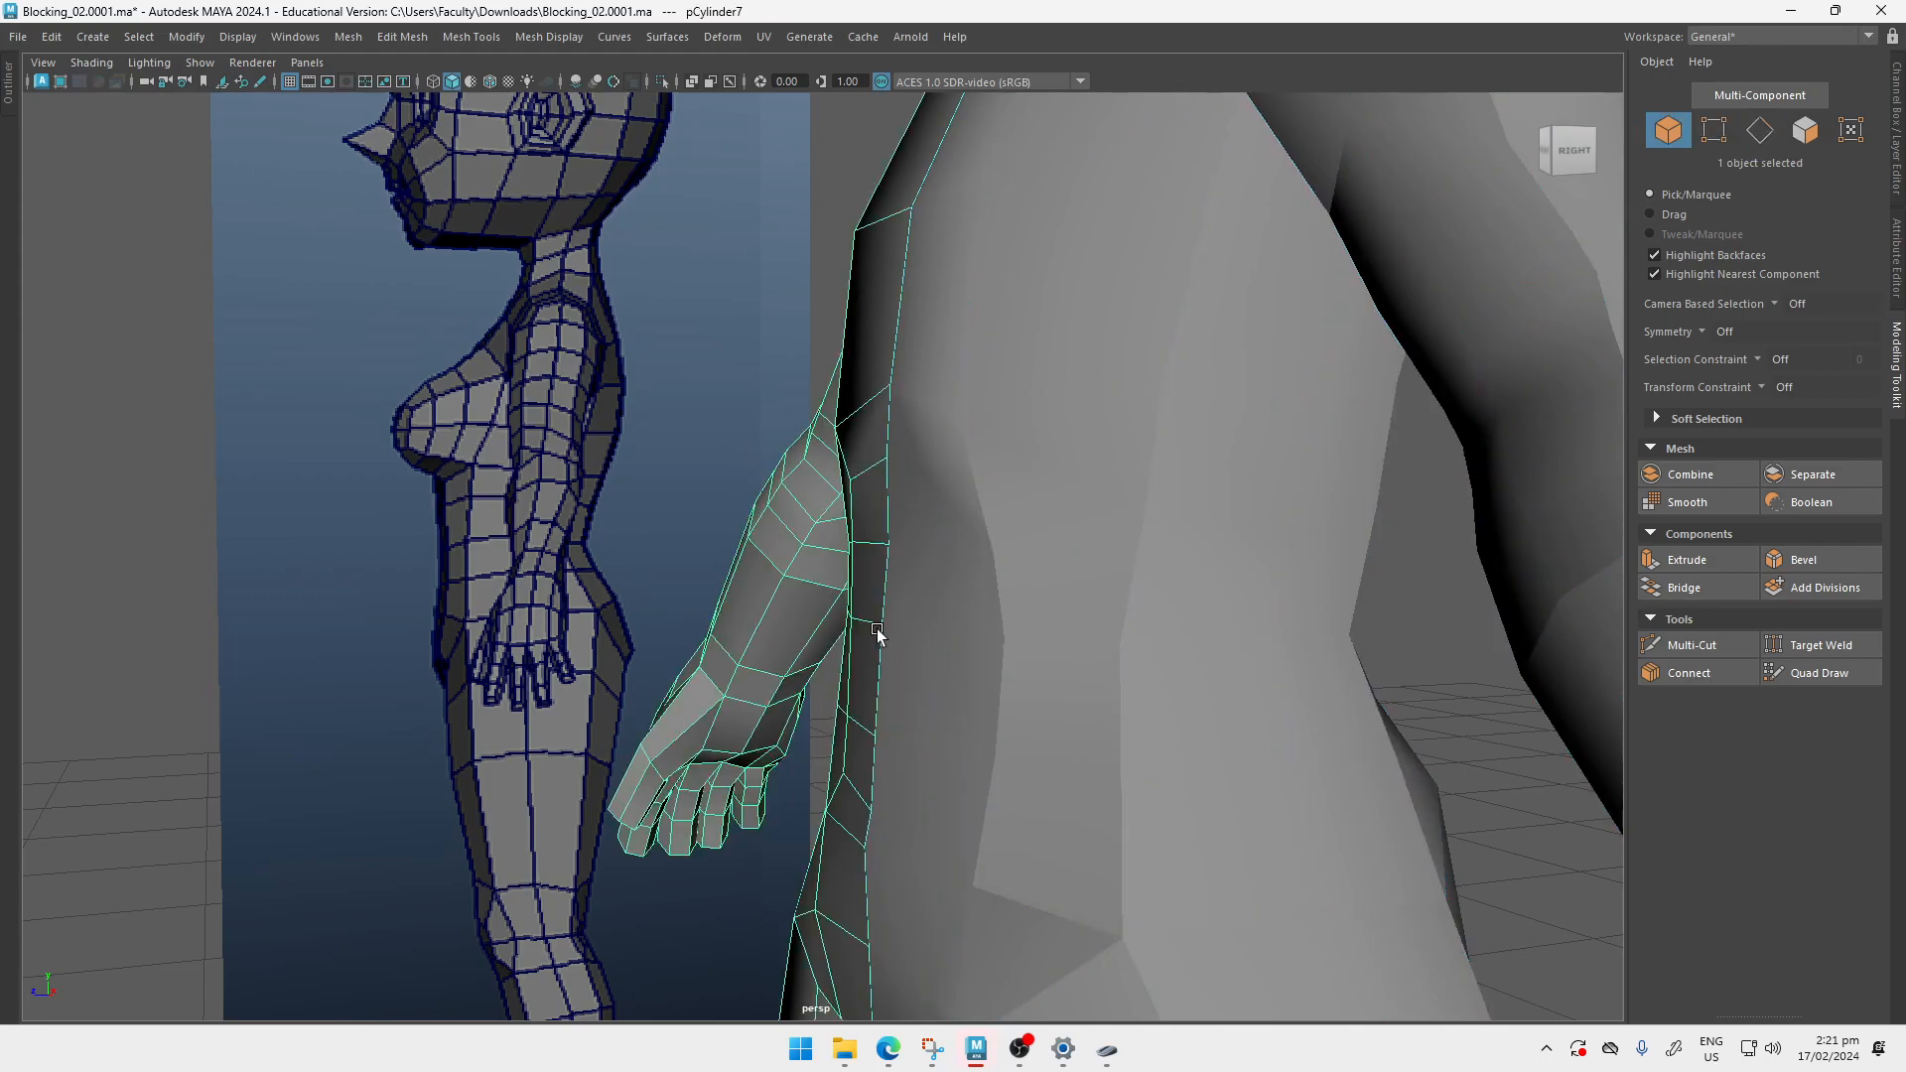
key(w)
key(ctrl+z)
click(882, 628)
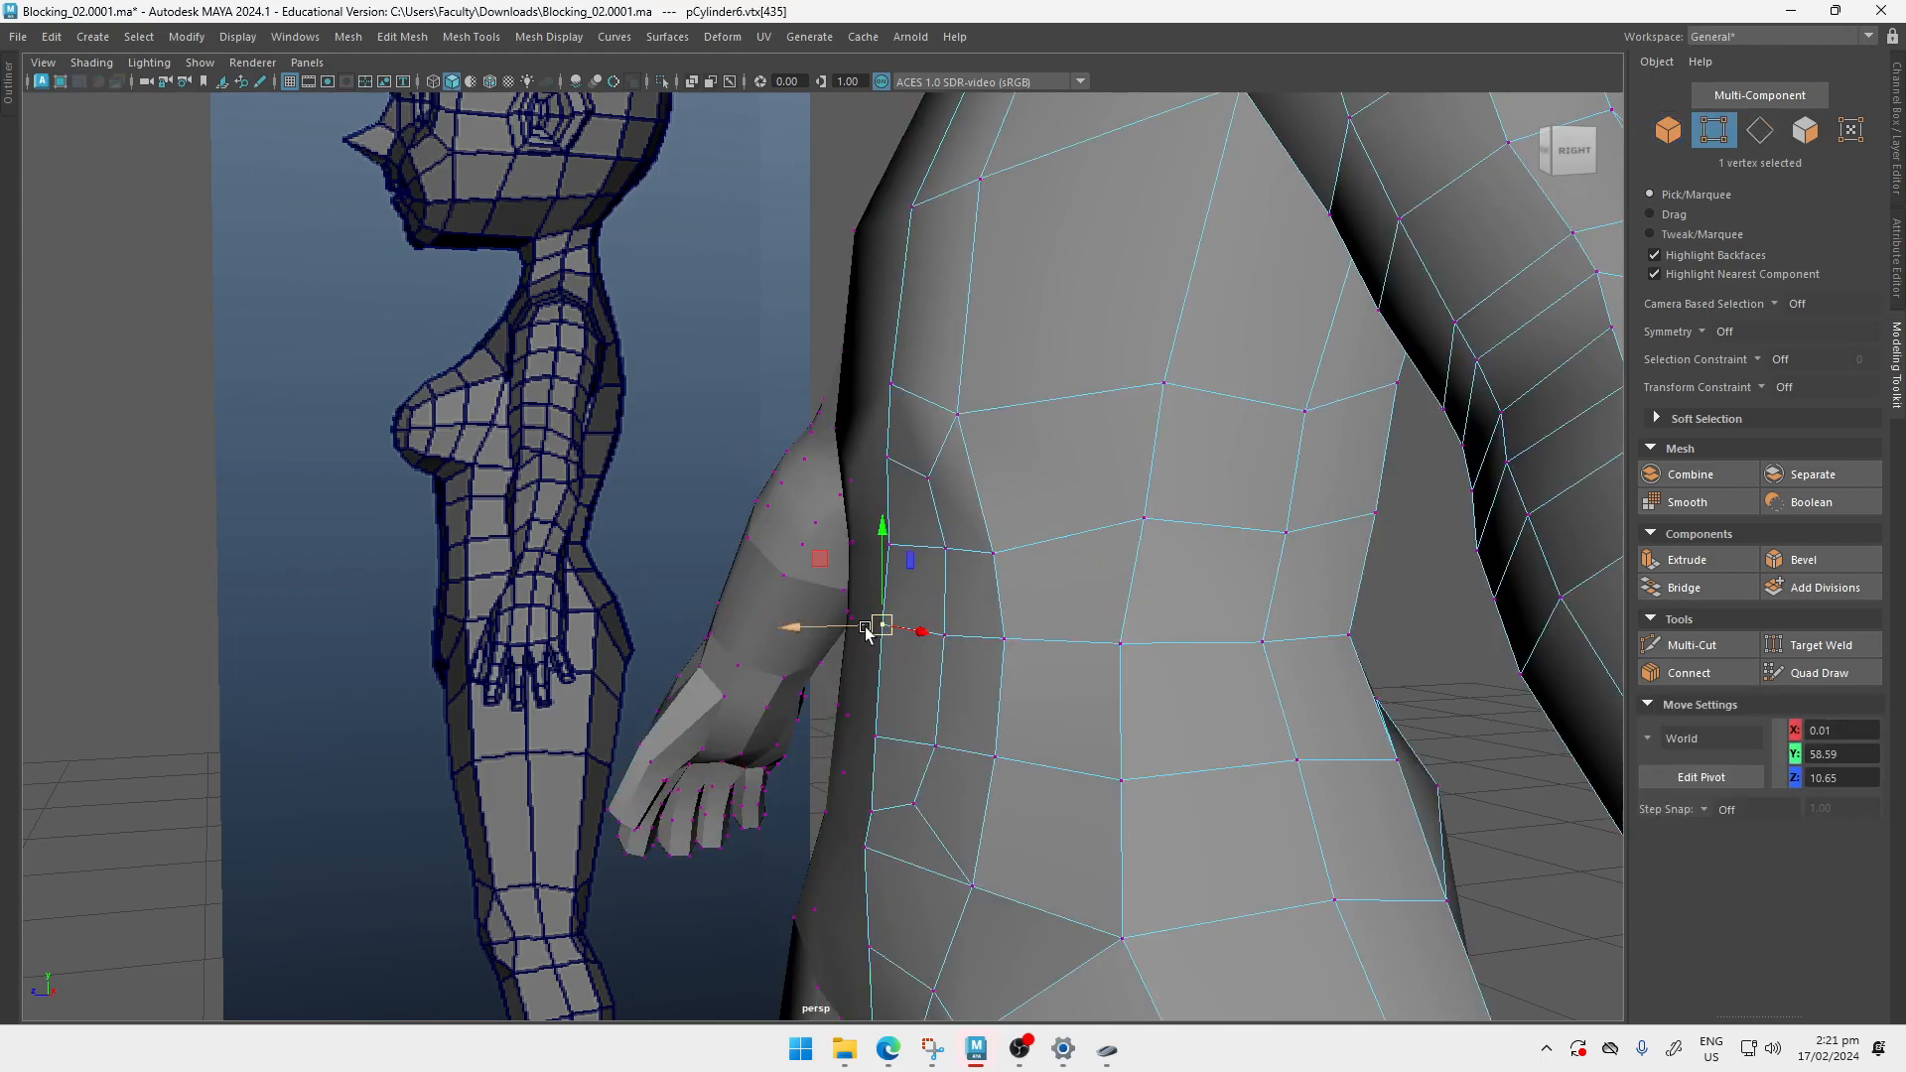
drag(890, 633, 848, 628)
click(878, 736)
drag(834, 739, 837, 741)
Step: Inspect the abdomen around the centre seam, with the body mesh in object mode and smooth preview on
alt+drag(837, 740, 1055, 625)
scroll(1000, 672, up, 2)
key(4)
alt+middle_drag(892, 680, 914, 573)
key(5)
mouse_move(863, 608)
alt+mouse_down()
mouse_move(838, 647)
mouse_move(881, 586)
mouse_move(900, 627)
mouse_move(794, 635)
mouse_move(865, 787)
alt+mouse_up()
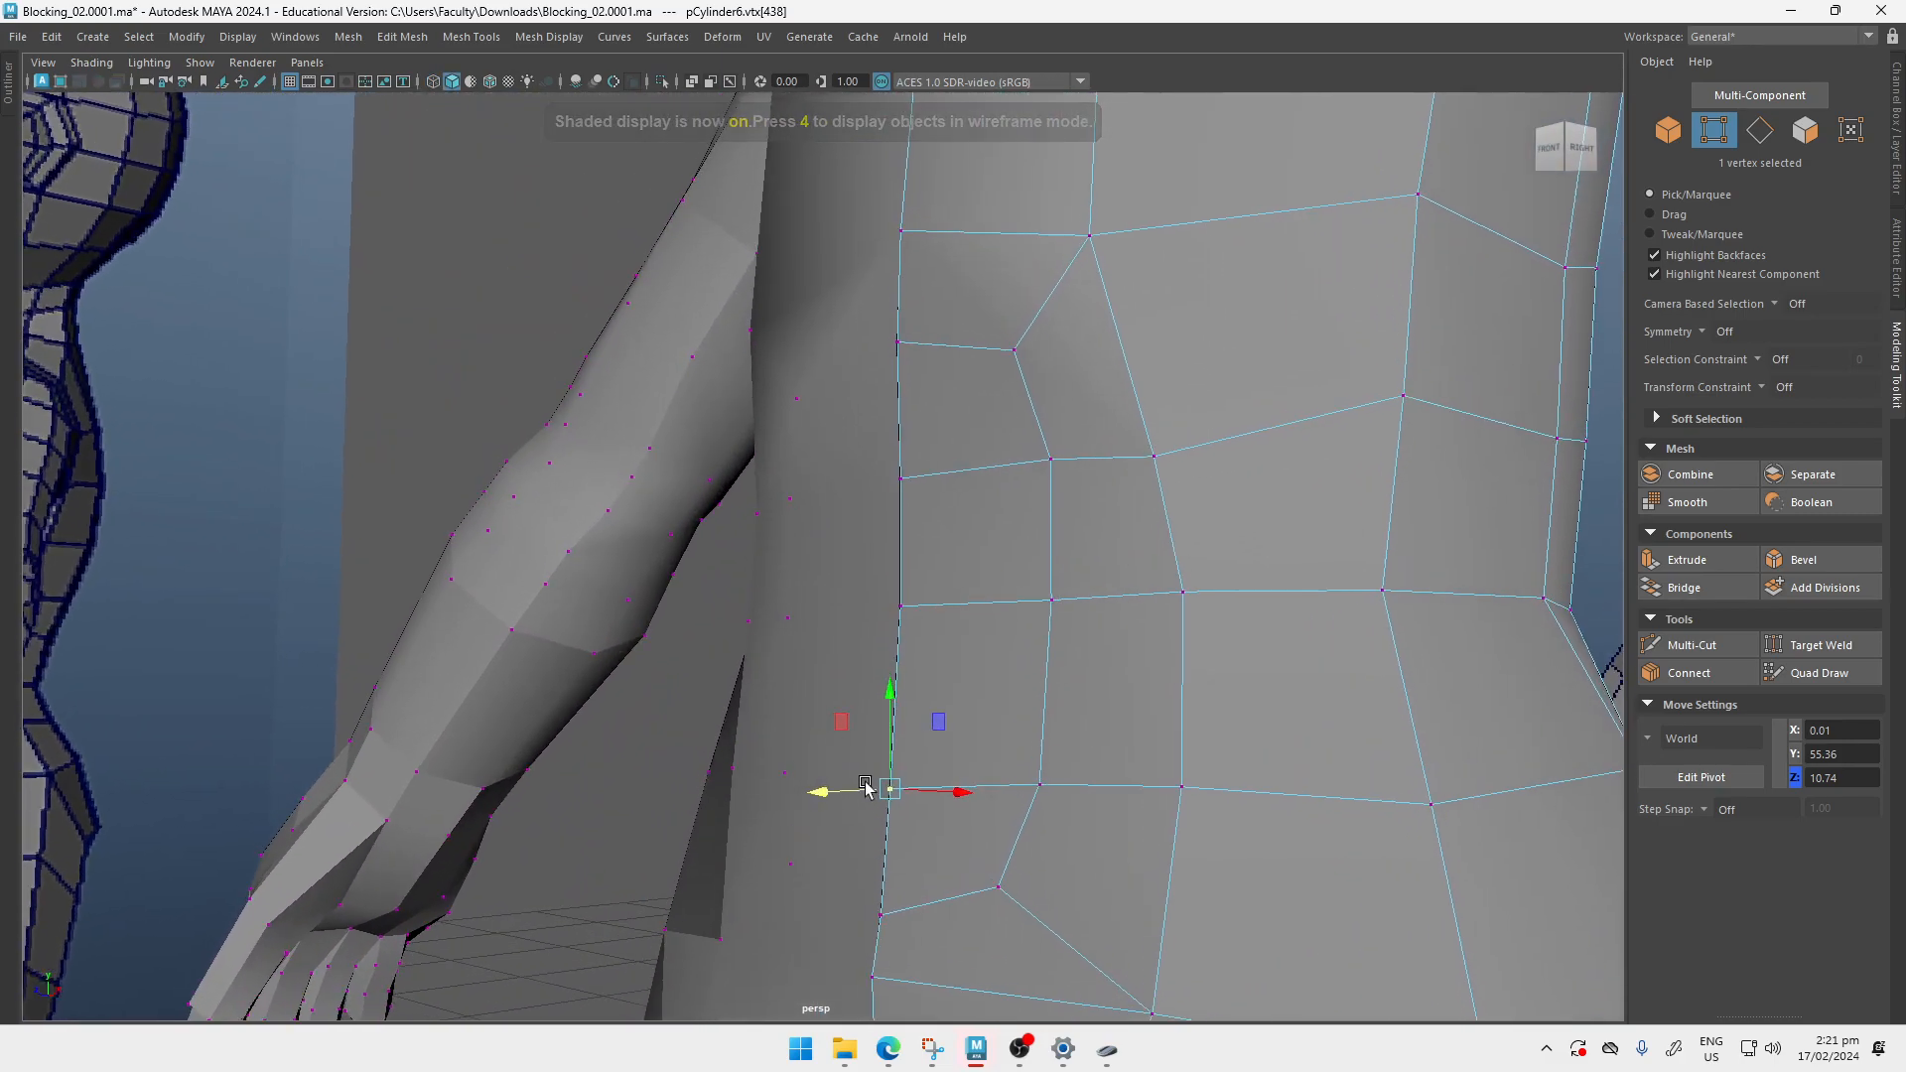
scroll(932, 629, down, 5)
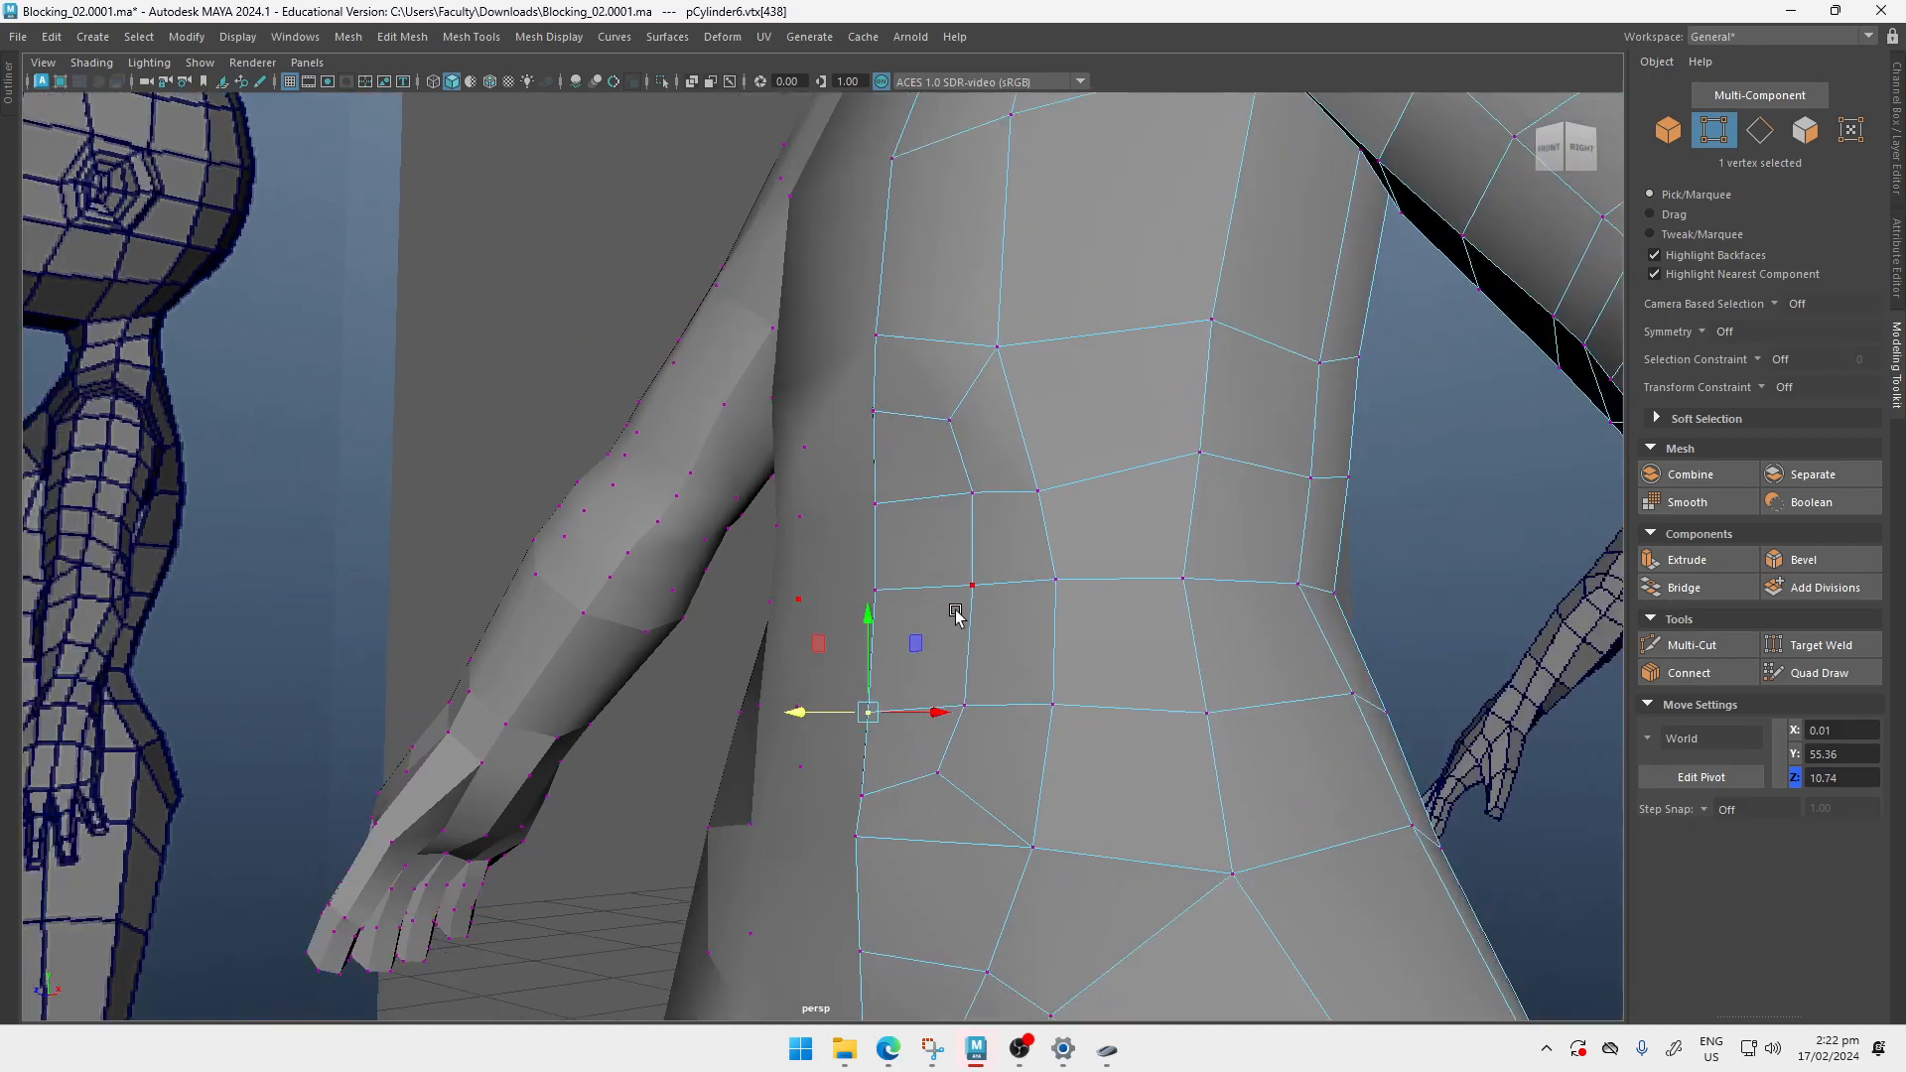
alt+drag(899, 635, 1026, 348)
key(q)
right_drag(1026, 347, 1082, 310)
alt+middle_drag(1074, 333, 1045, 370)
alt+drag(1045, 369, 941, 526)
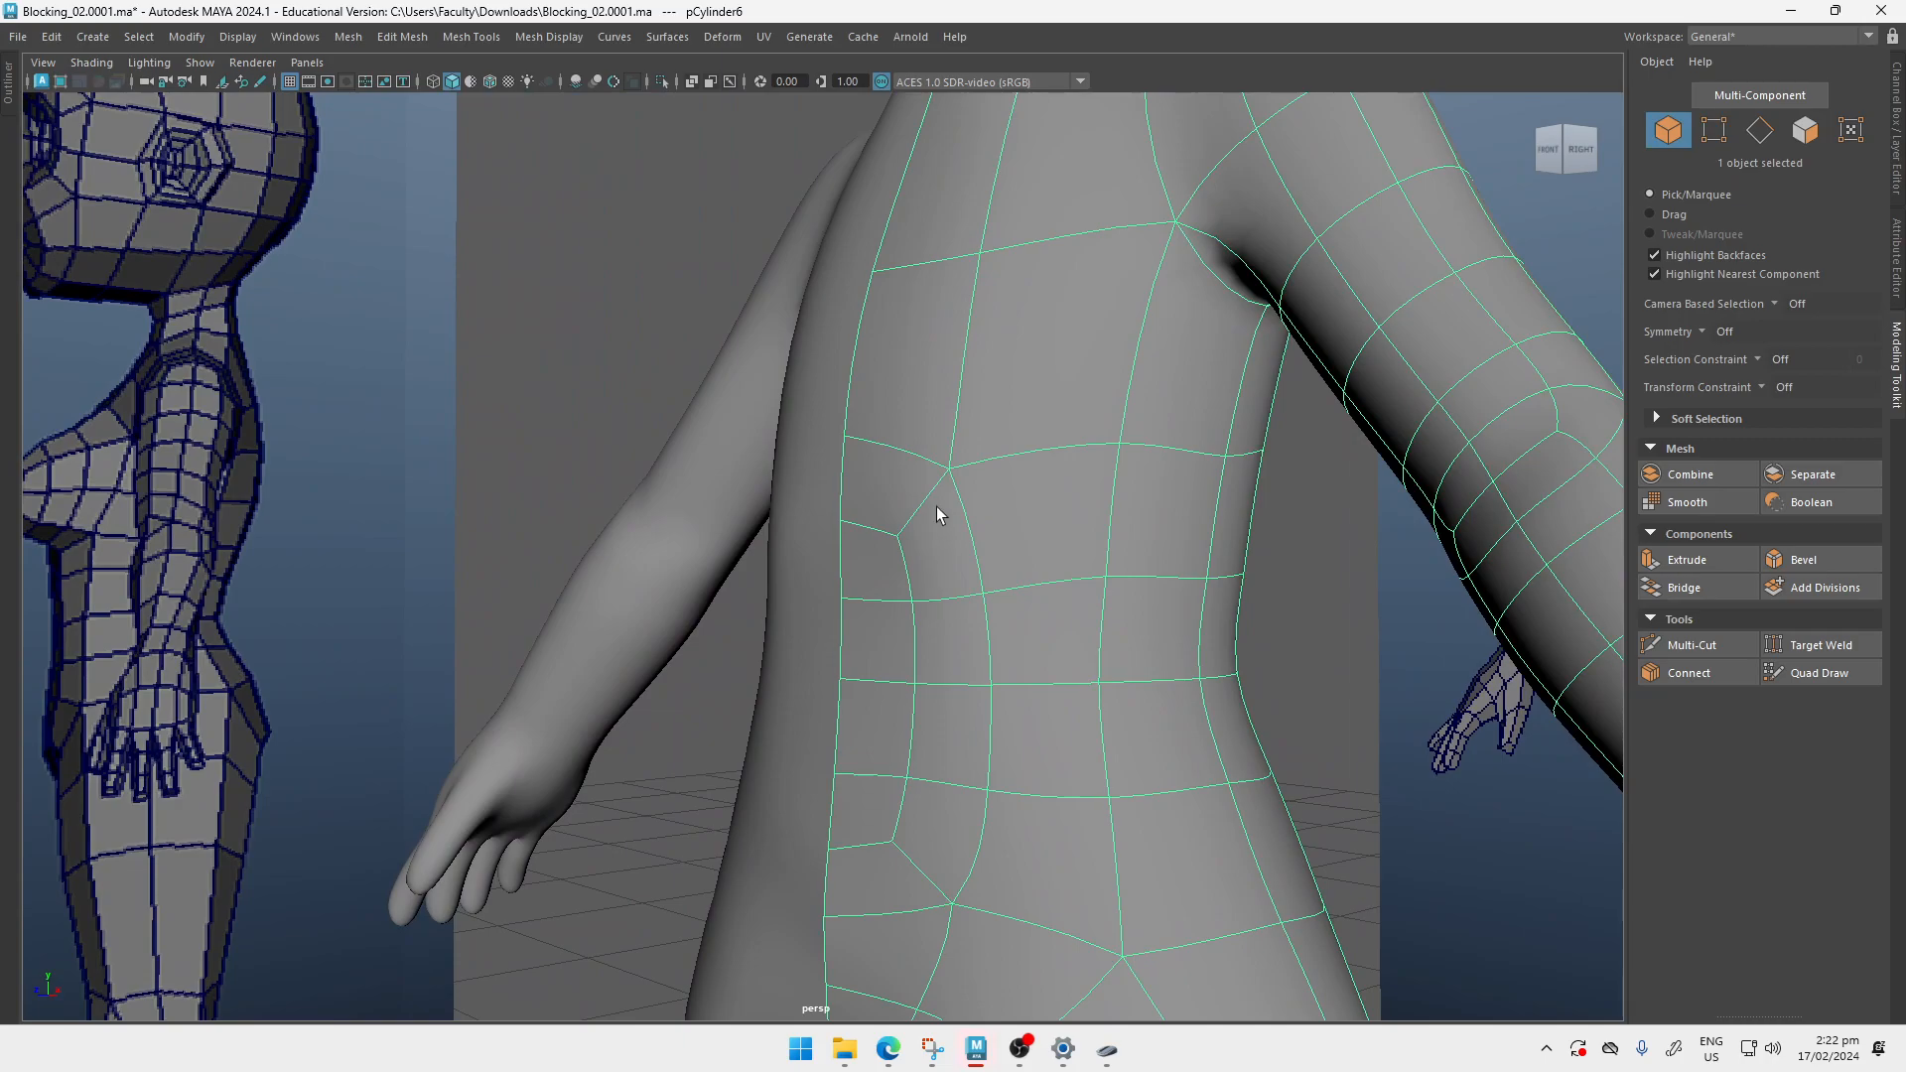
click(404, 360)
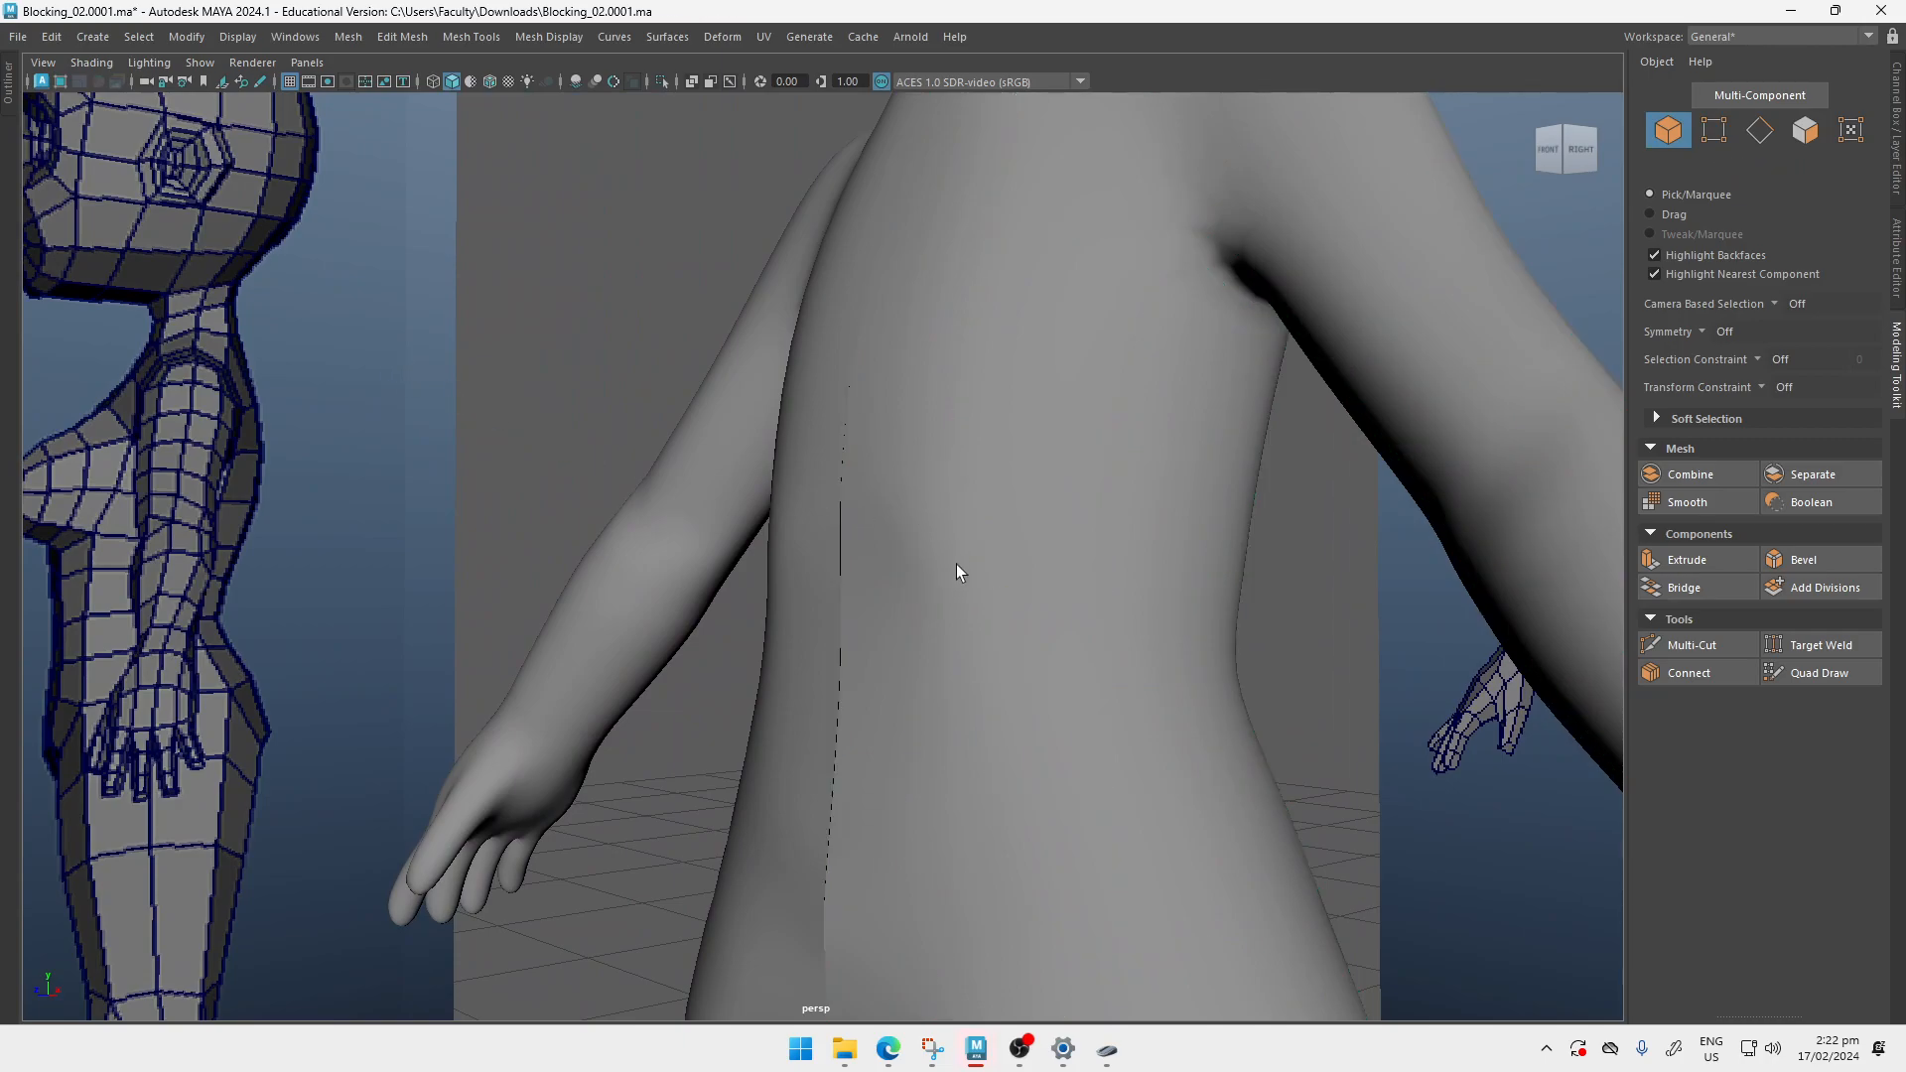
mouse_move(800, 562)
alt+mouse_down()
mouse_move(1076, 557)
mouse_move(802, 575)
mouse_move(949, 668)
mouse_move(814, 595)
alt+mouse_up()
Step: Adjust the height of the seam vertex below the abdomen frame and the depth of the outer frame's lower corner vertex
key(1)
alt+drag(966, 644, 974, 748)
right_drag(972, 456, 806, 473)
click(970, 788)
key(w)
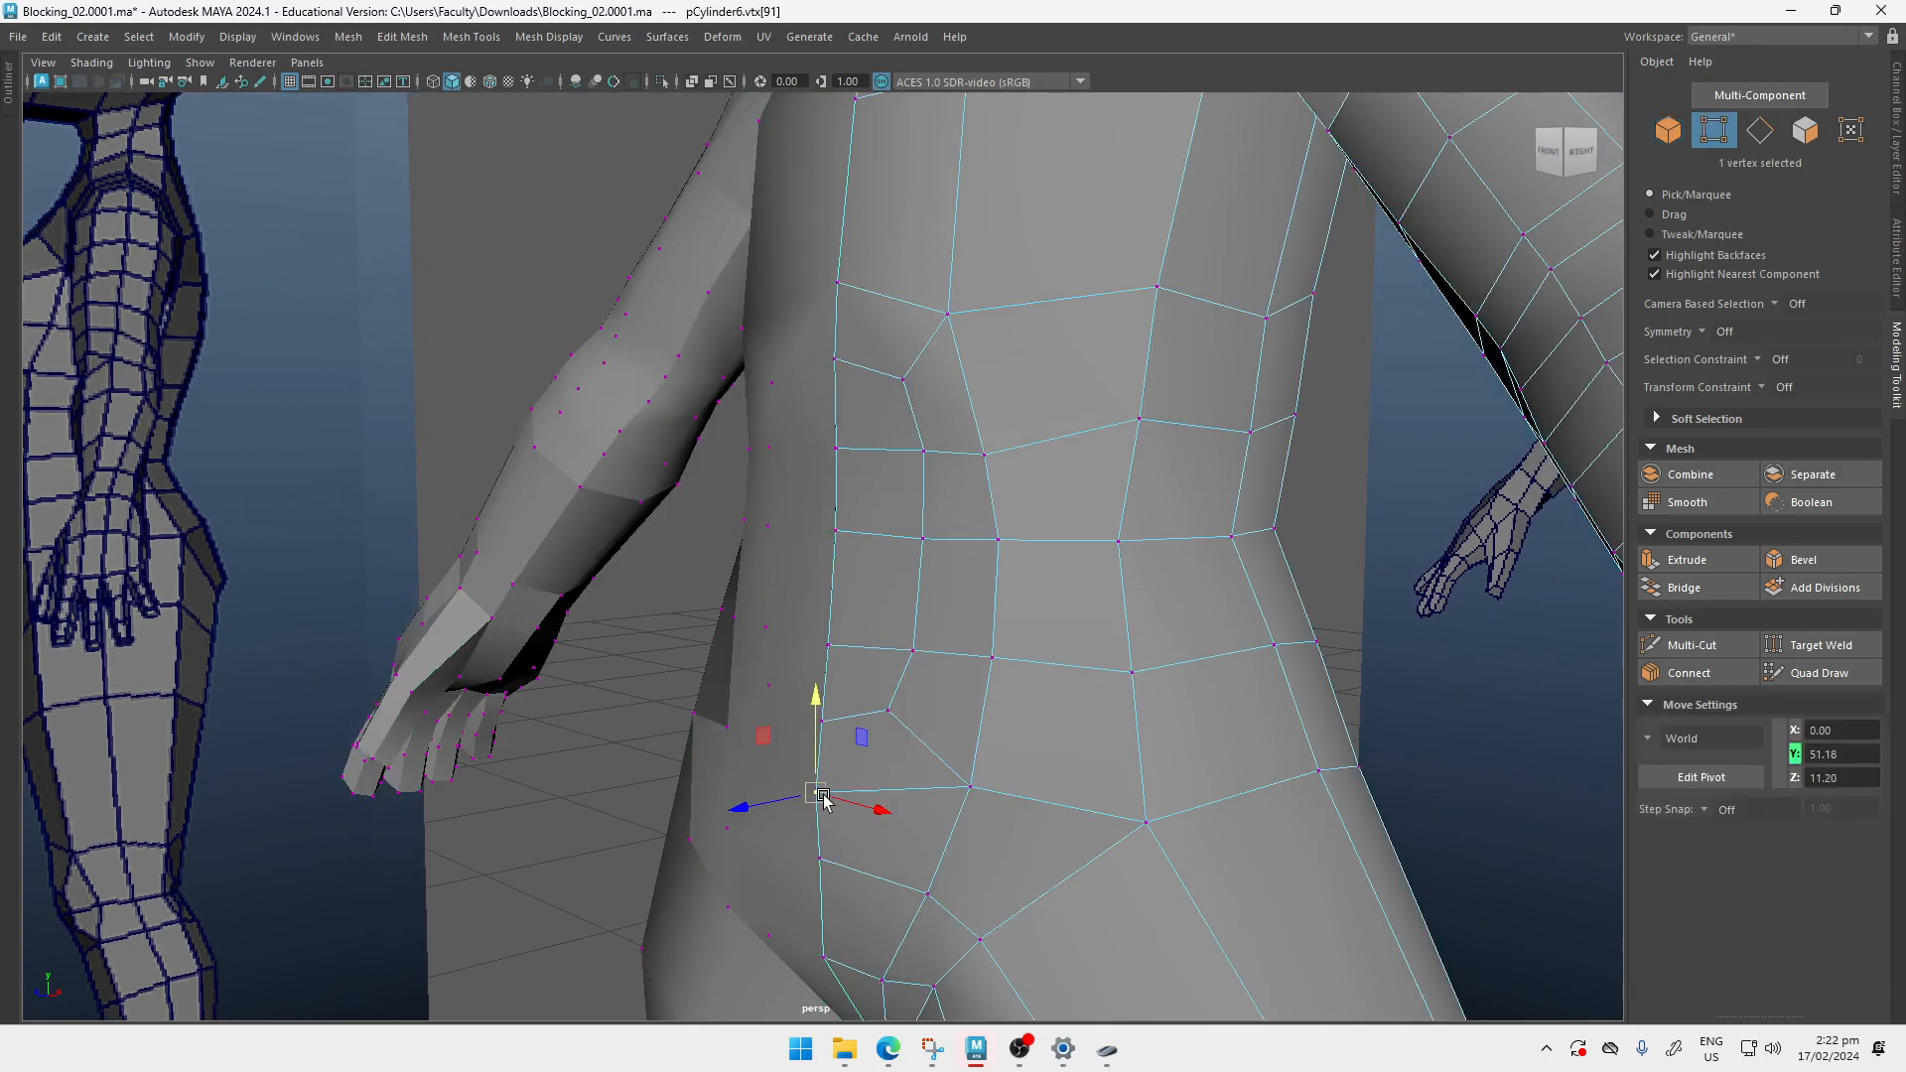
key(q)
click(968, 788)
key(w)
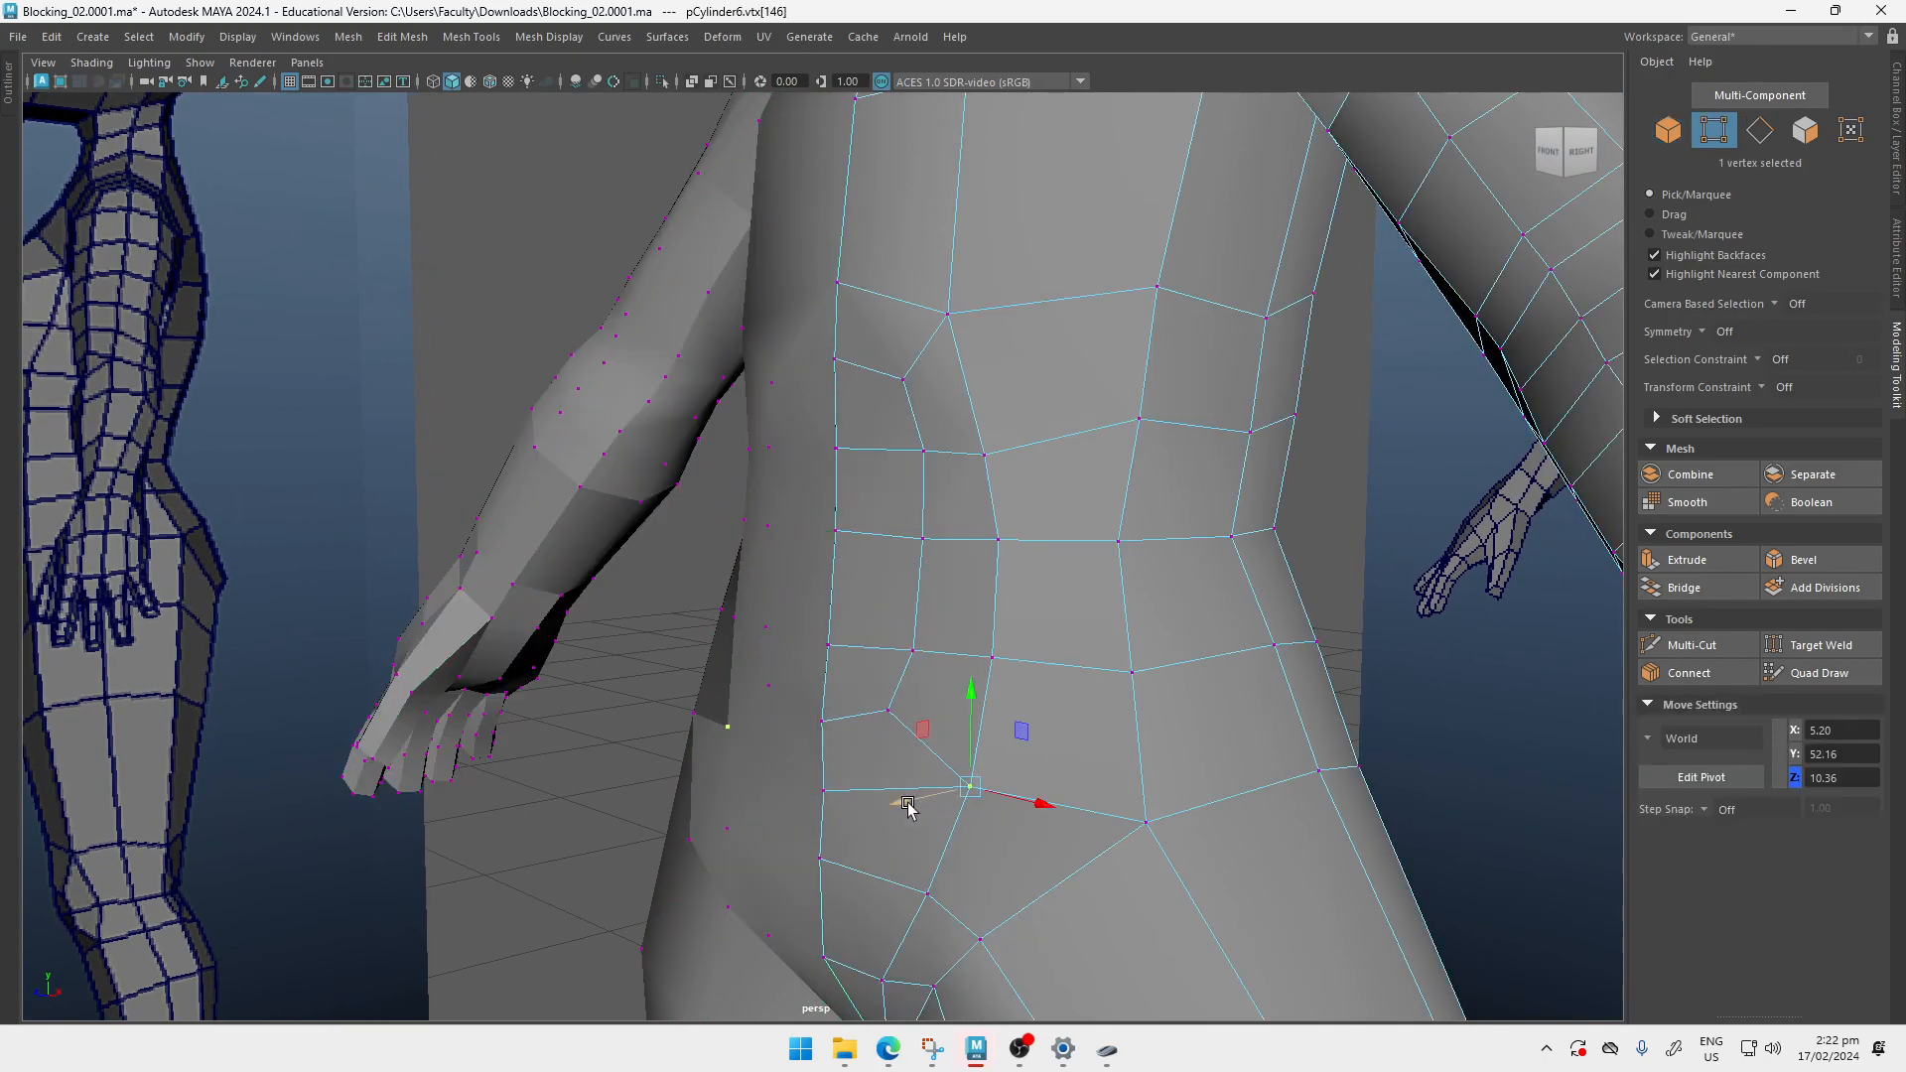
Step: Return to object mode with smooth preview and examine the whole body's form from the front against the reference
alt+drag(715, 596, 884, 583)
key(q)
right_drag(903, 422, 1147, 232)
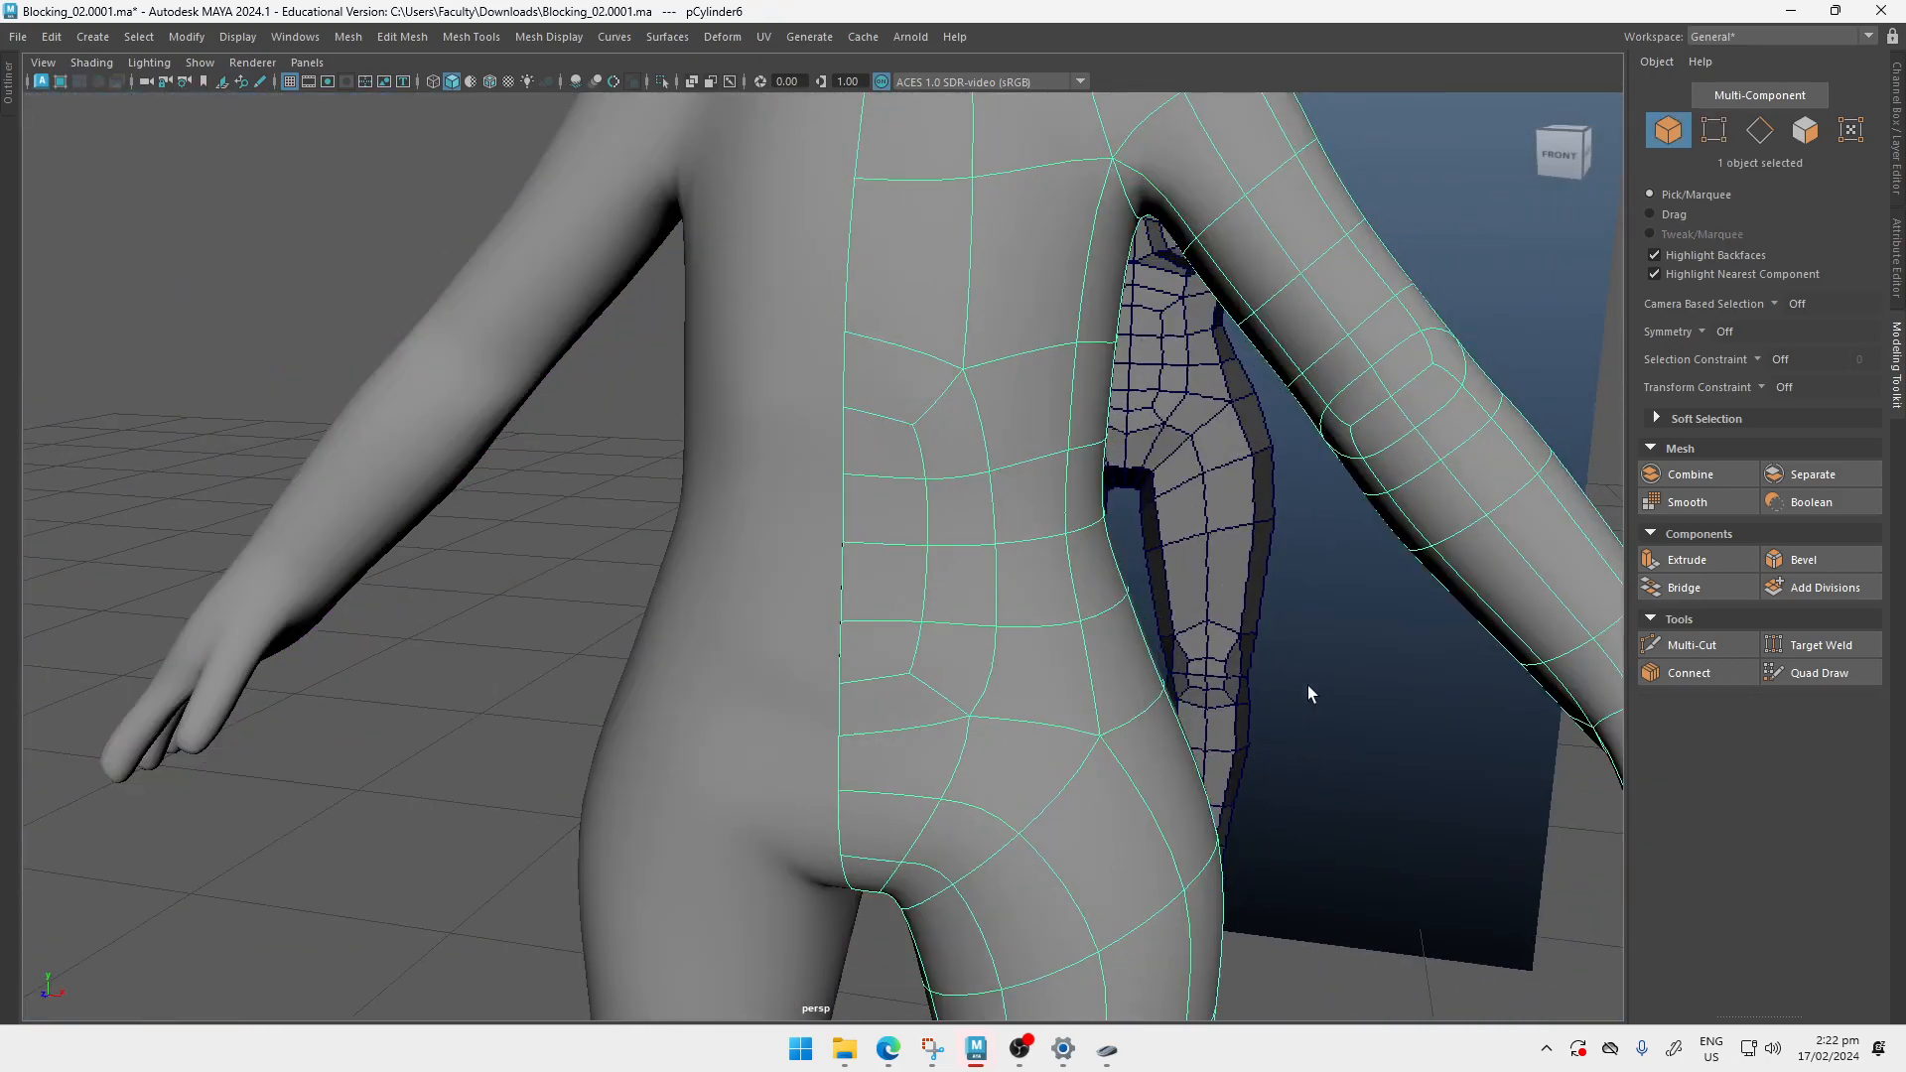
alt+right_drag(1296, 682, 1042, 489)
alt+drag(1042, 489, 843, 438)
key(w)
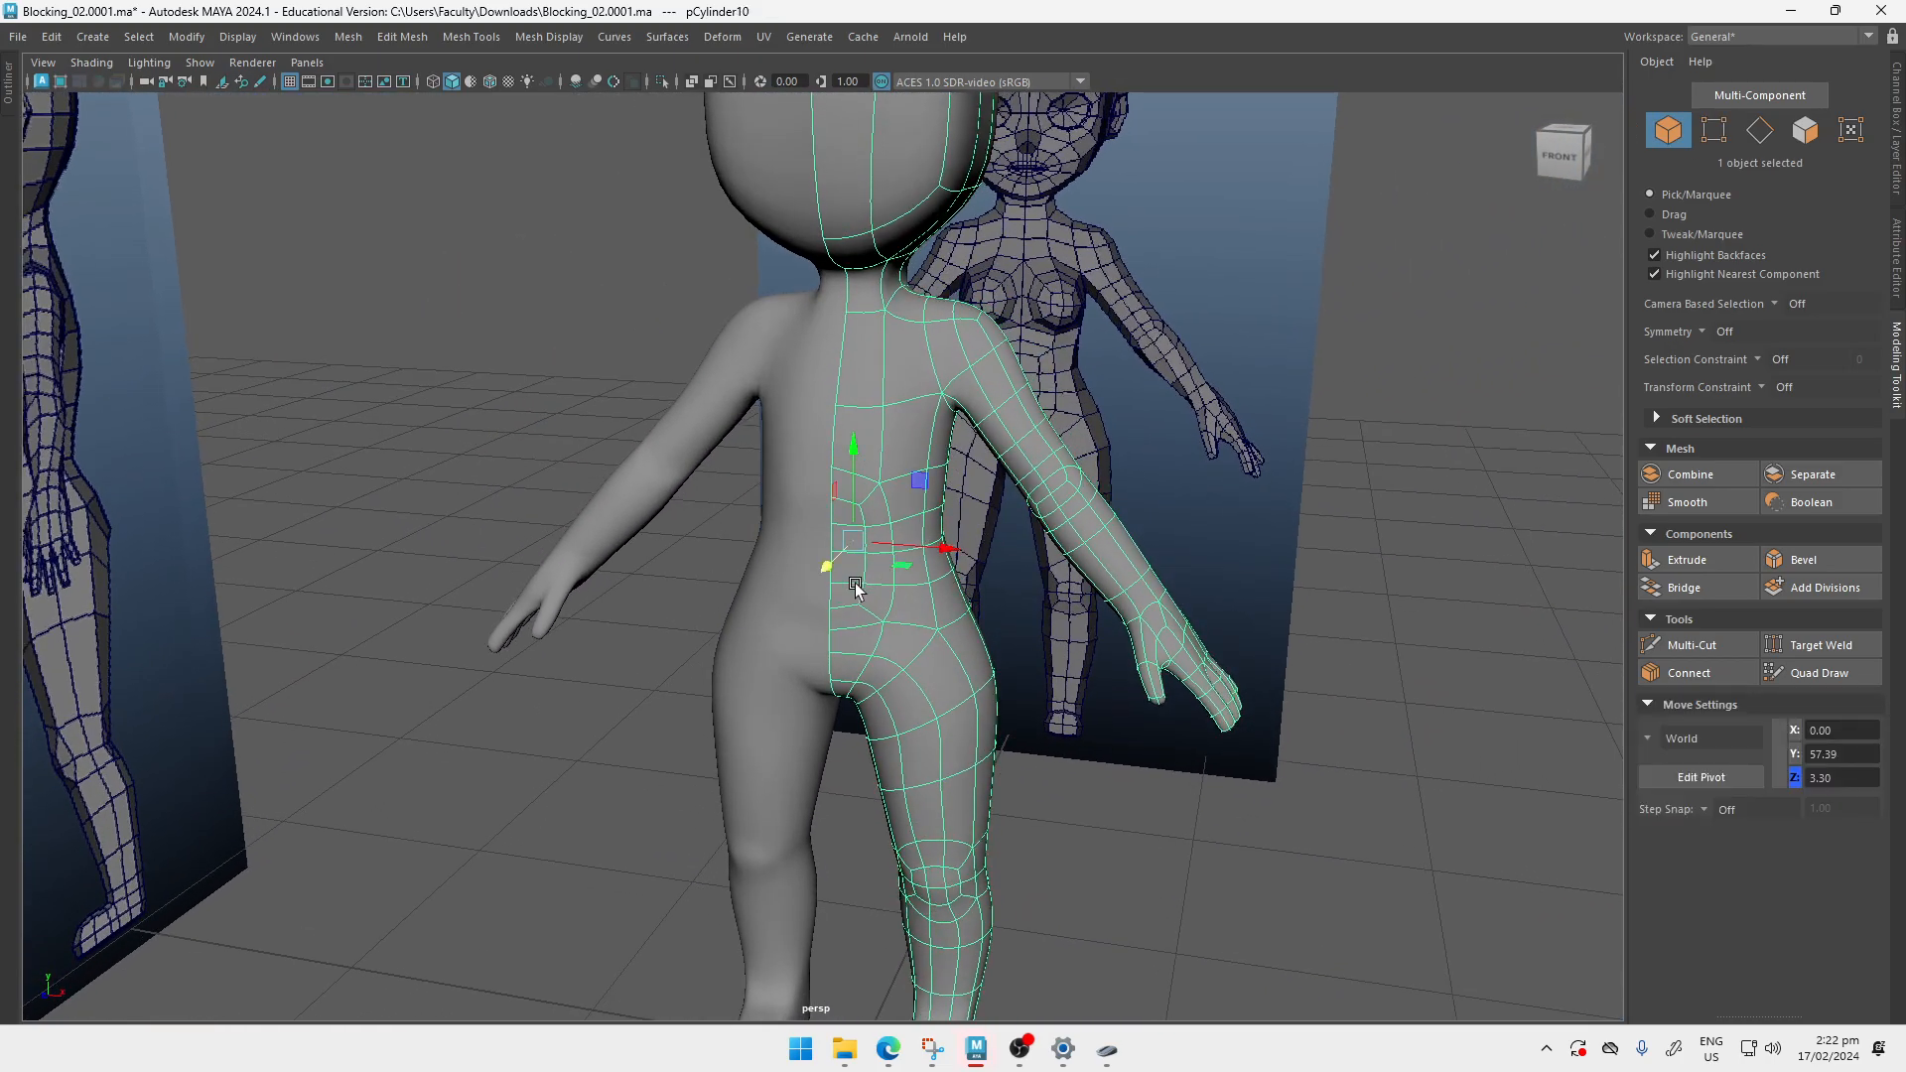
shift+drag(826, 562, 1179, 301)
alt+right_drag(1228, 273, 1668, 943)
click(1013, 698)
alt+drag(1012, 698, 940, 651)
Step: Adjust the depth of the centre-seam vertex level with the inner abdomen frame's lower corner and preview it smoothed
key(1)
right_drag(933, 679, 919, 381)
alt+drag(927, 640, 923, 566)
right_drag(886, 659, 665, 396)
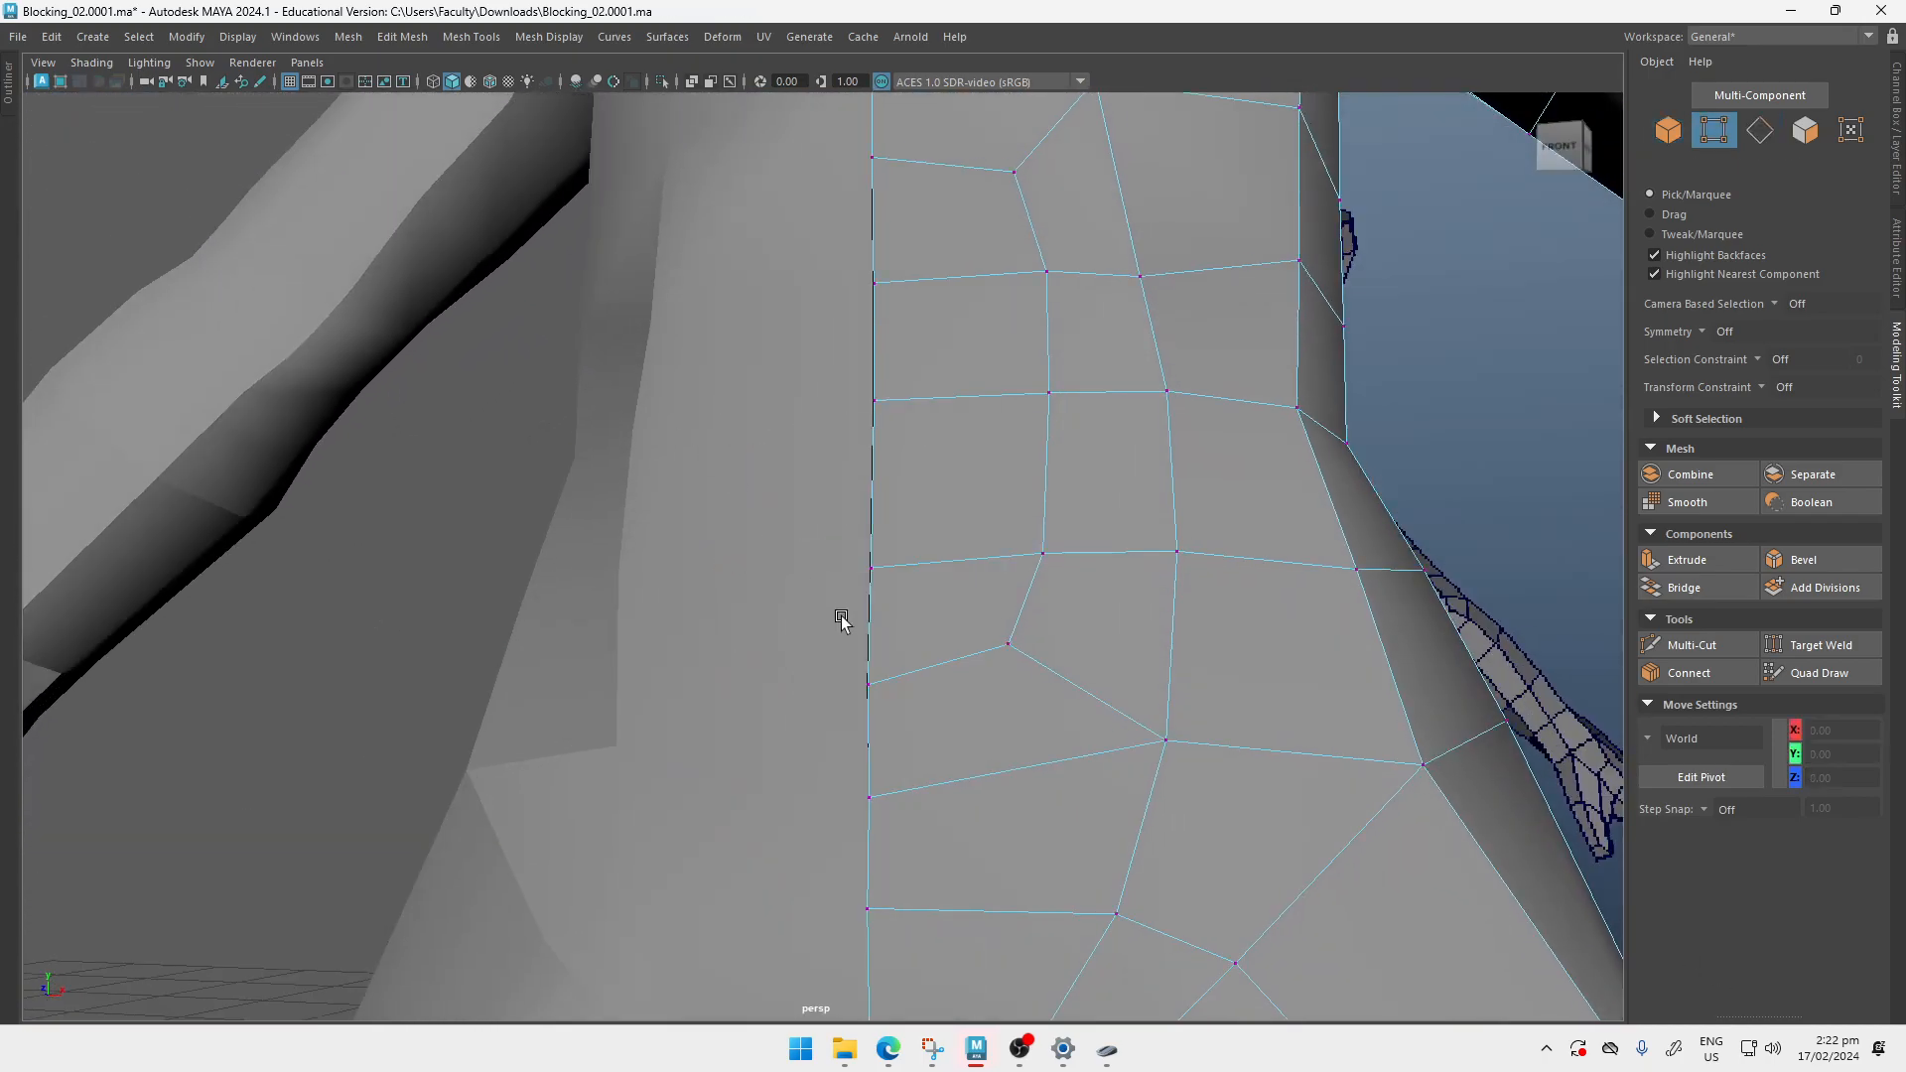
alt+drag(871, 678, 804, 726)
key(3)
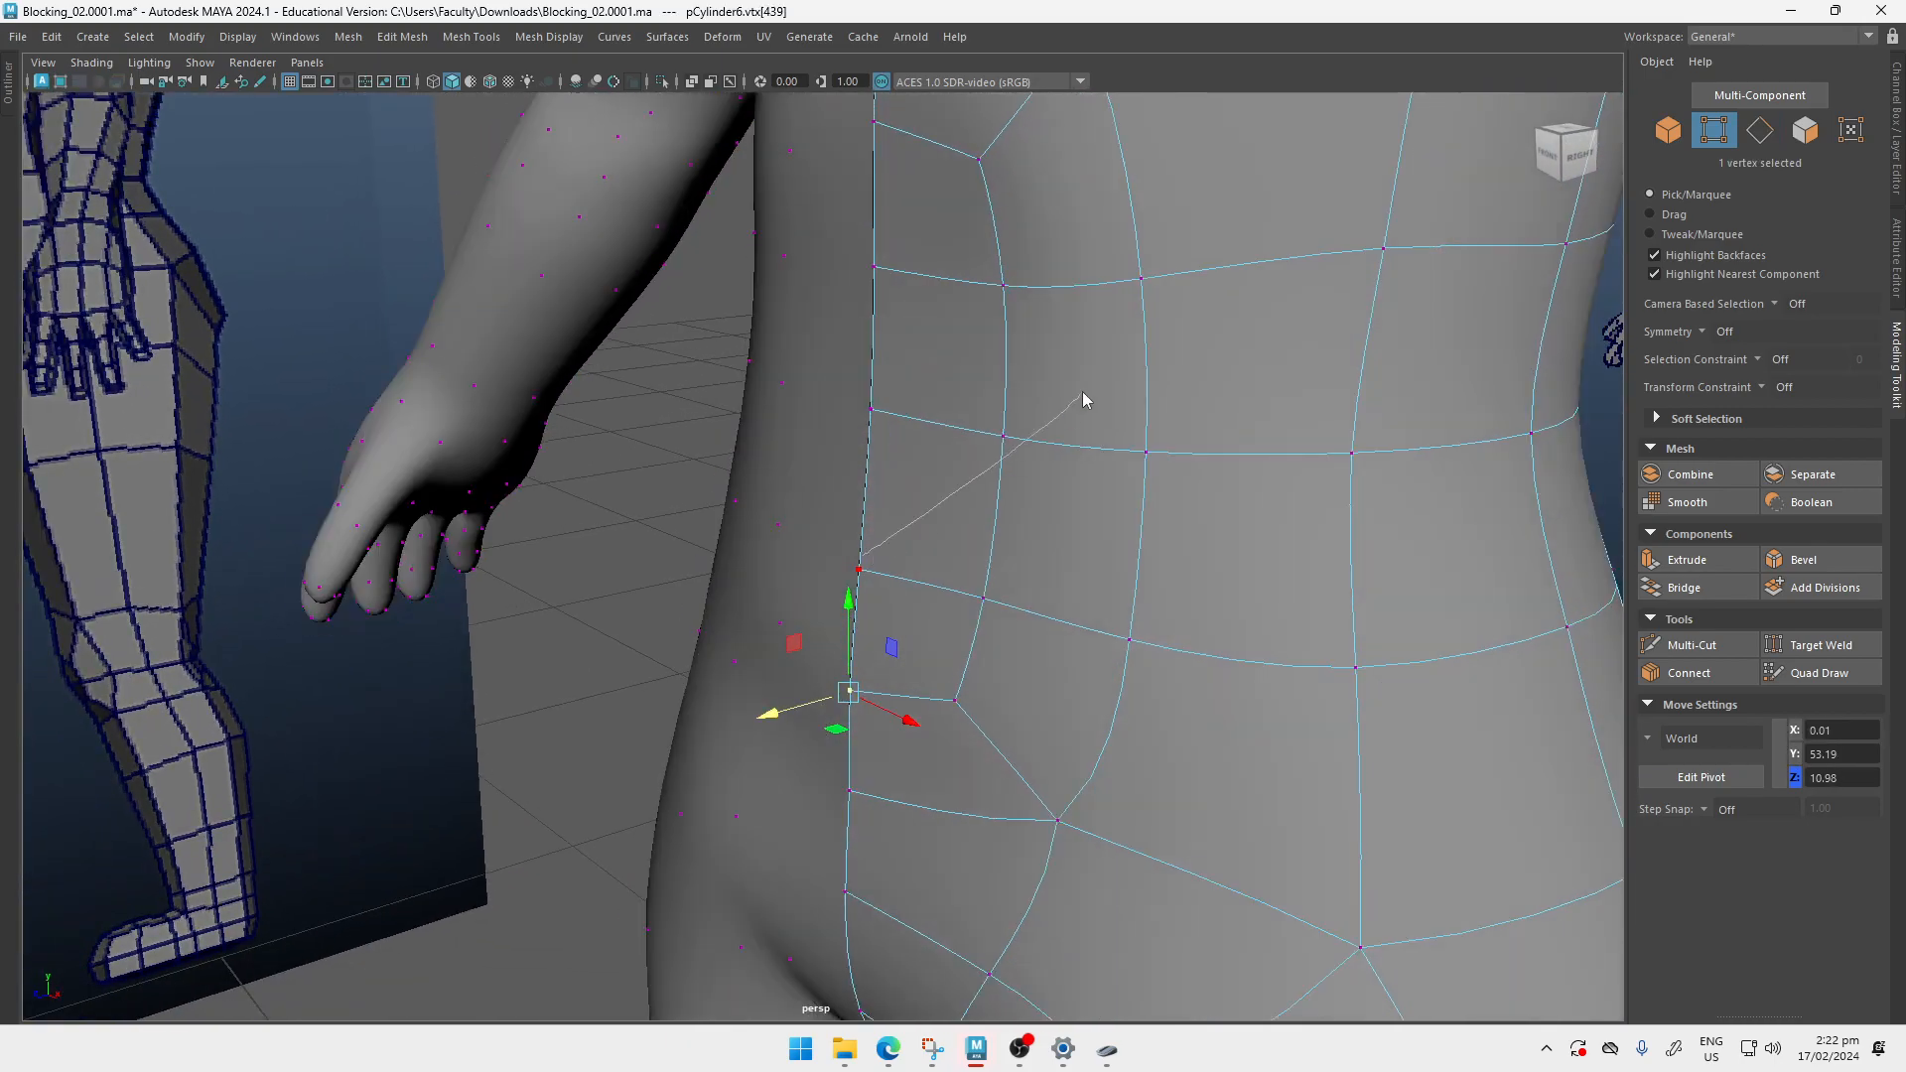
right_drag(1082, 400, 1104, 417)
Step: Move the centre-seam vertex level with the outer frame's lower corner in depth
click(582, 681)
click(851, 765)
alt+middle_drag(851, 766, 902, 706)
key(1)
right_drag(907, 457, 812, 457)
click(880, 580)
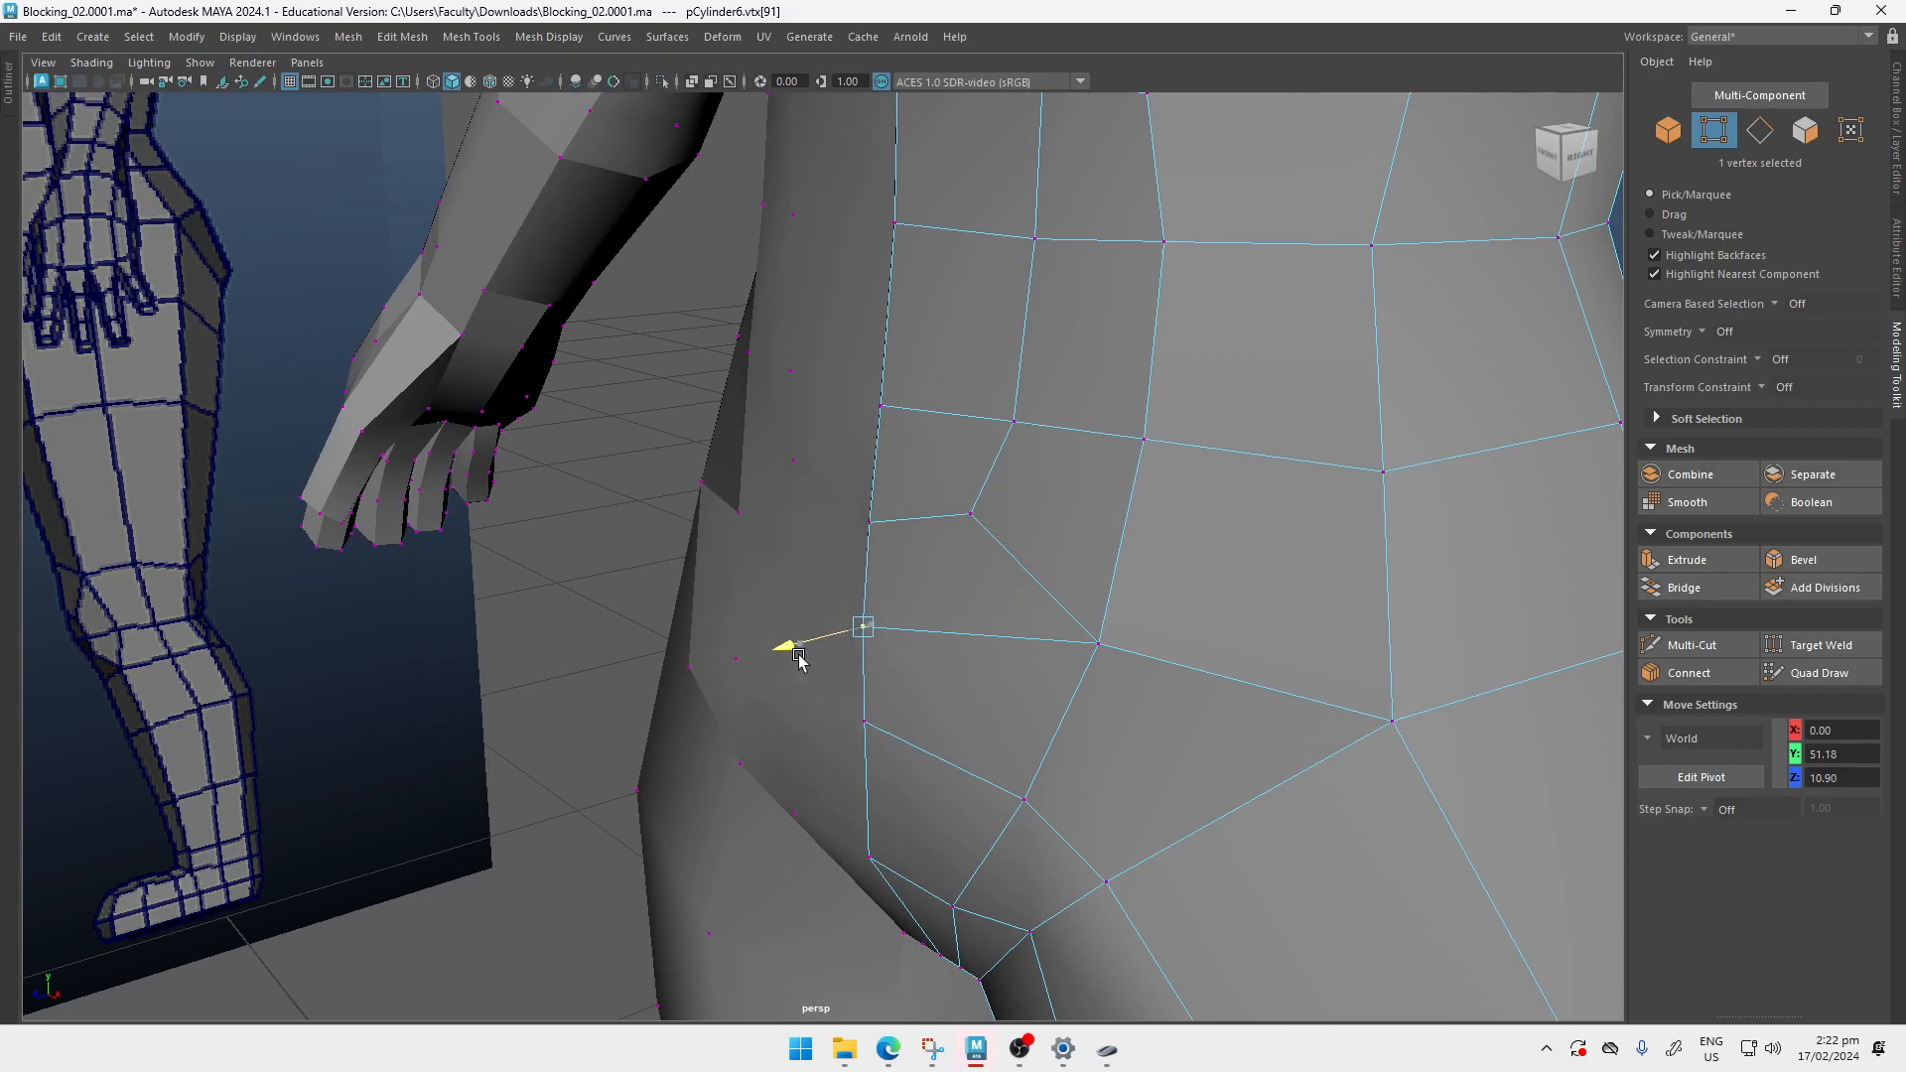
drag(799, 655, 793, 657)
Step: Adjust the depth of the inner abdomen frame's lower corner vertex after comparing the smoothed form with the side reference
key(3)
alt+right_drag(860, 657, 689, 544)
alt+drag(689, 544, 360, 201)
key(1)
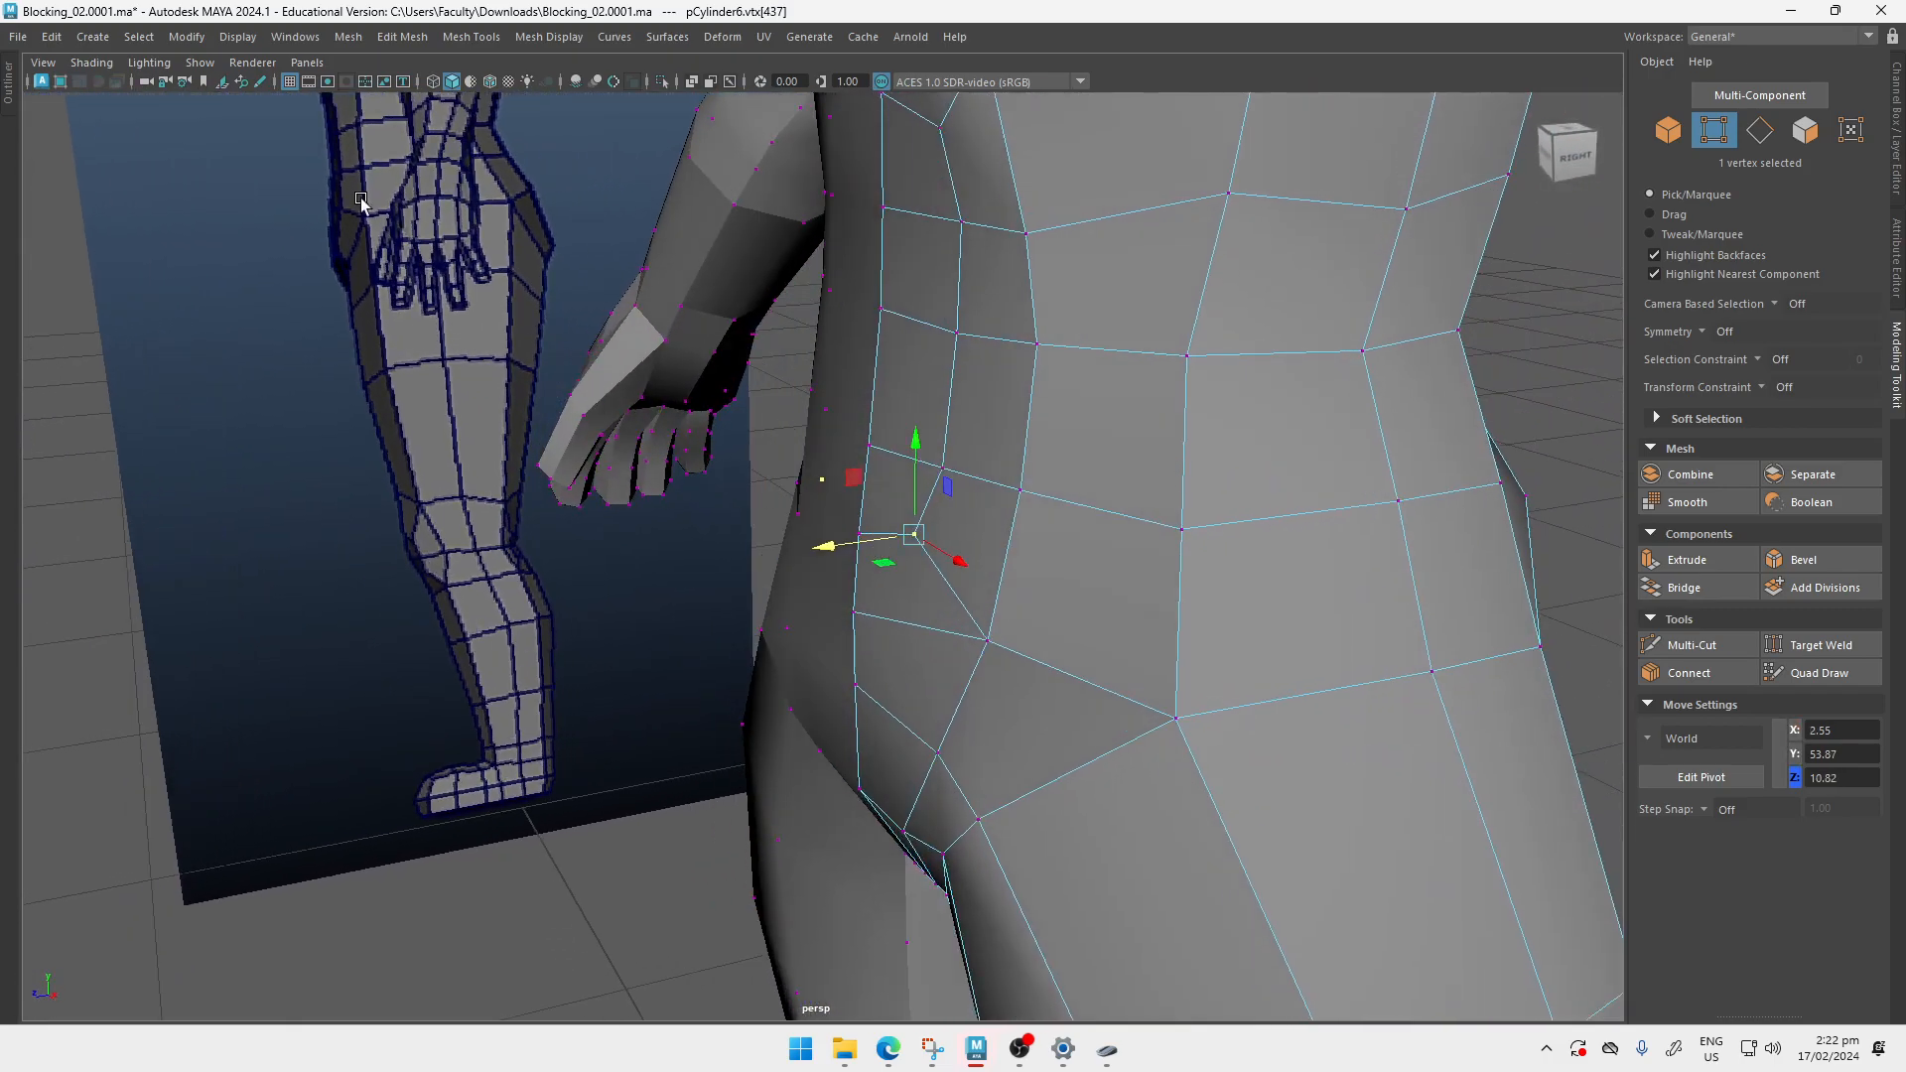
Step: Apply Average Vertices to the inner abdomen frame's lower corner vertex
key(q)
key(F8)
right_drag(897, 460, 798, 442)
click(912, 528)
alt+drag(756, 497, 791, 493)
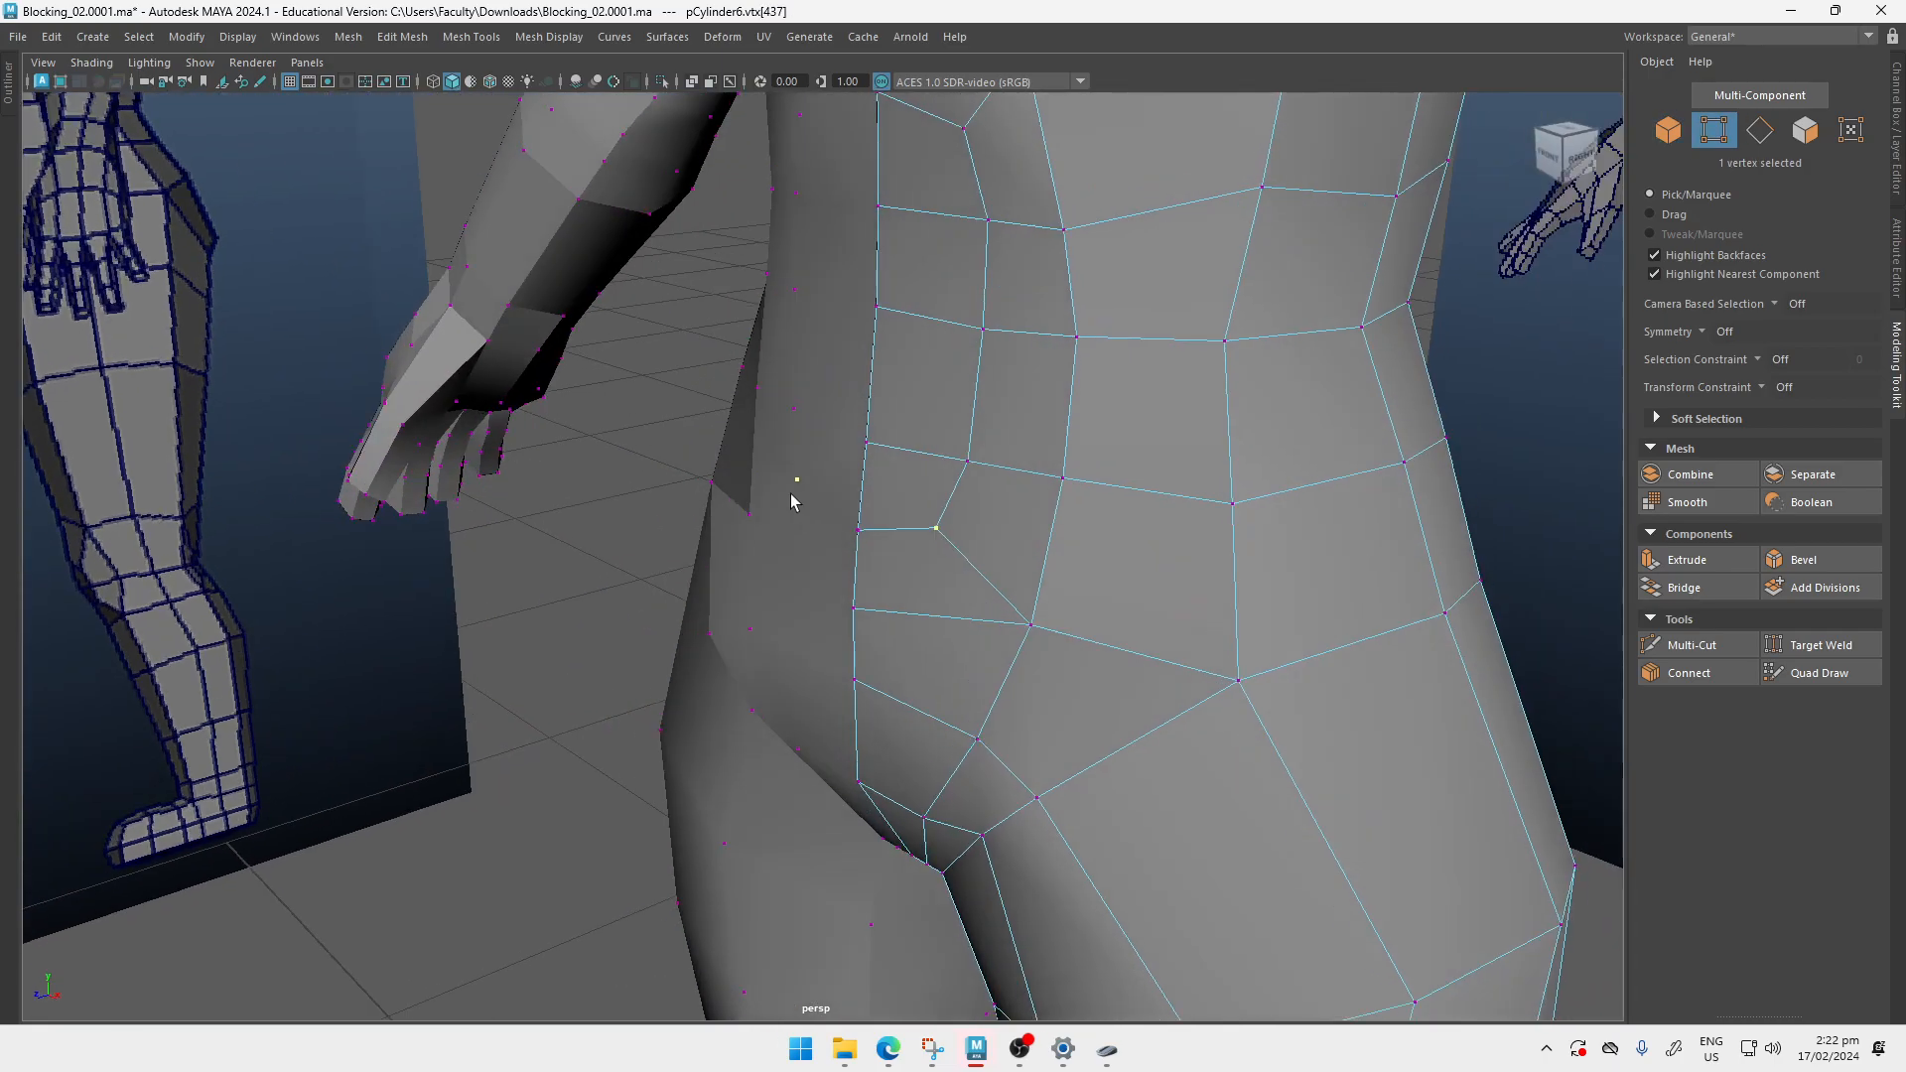
click(417, 46)
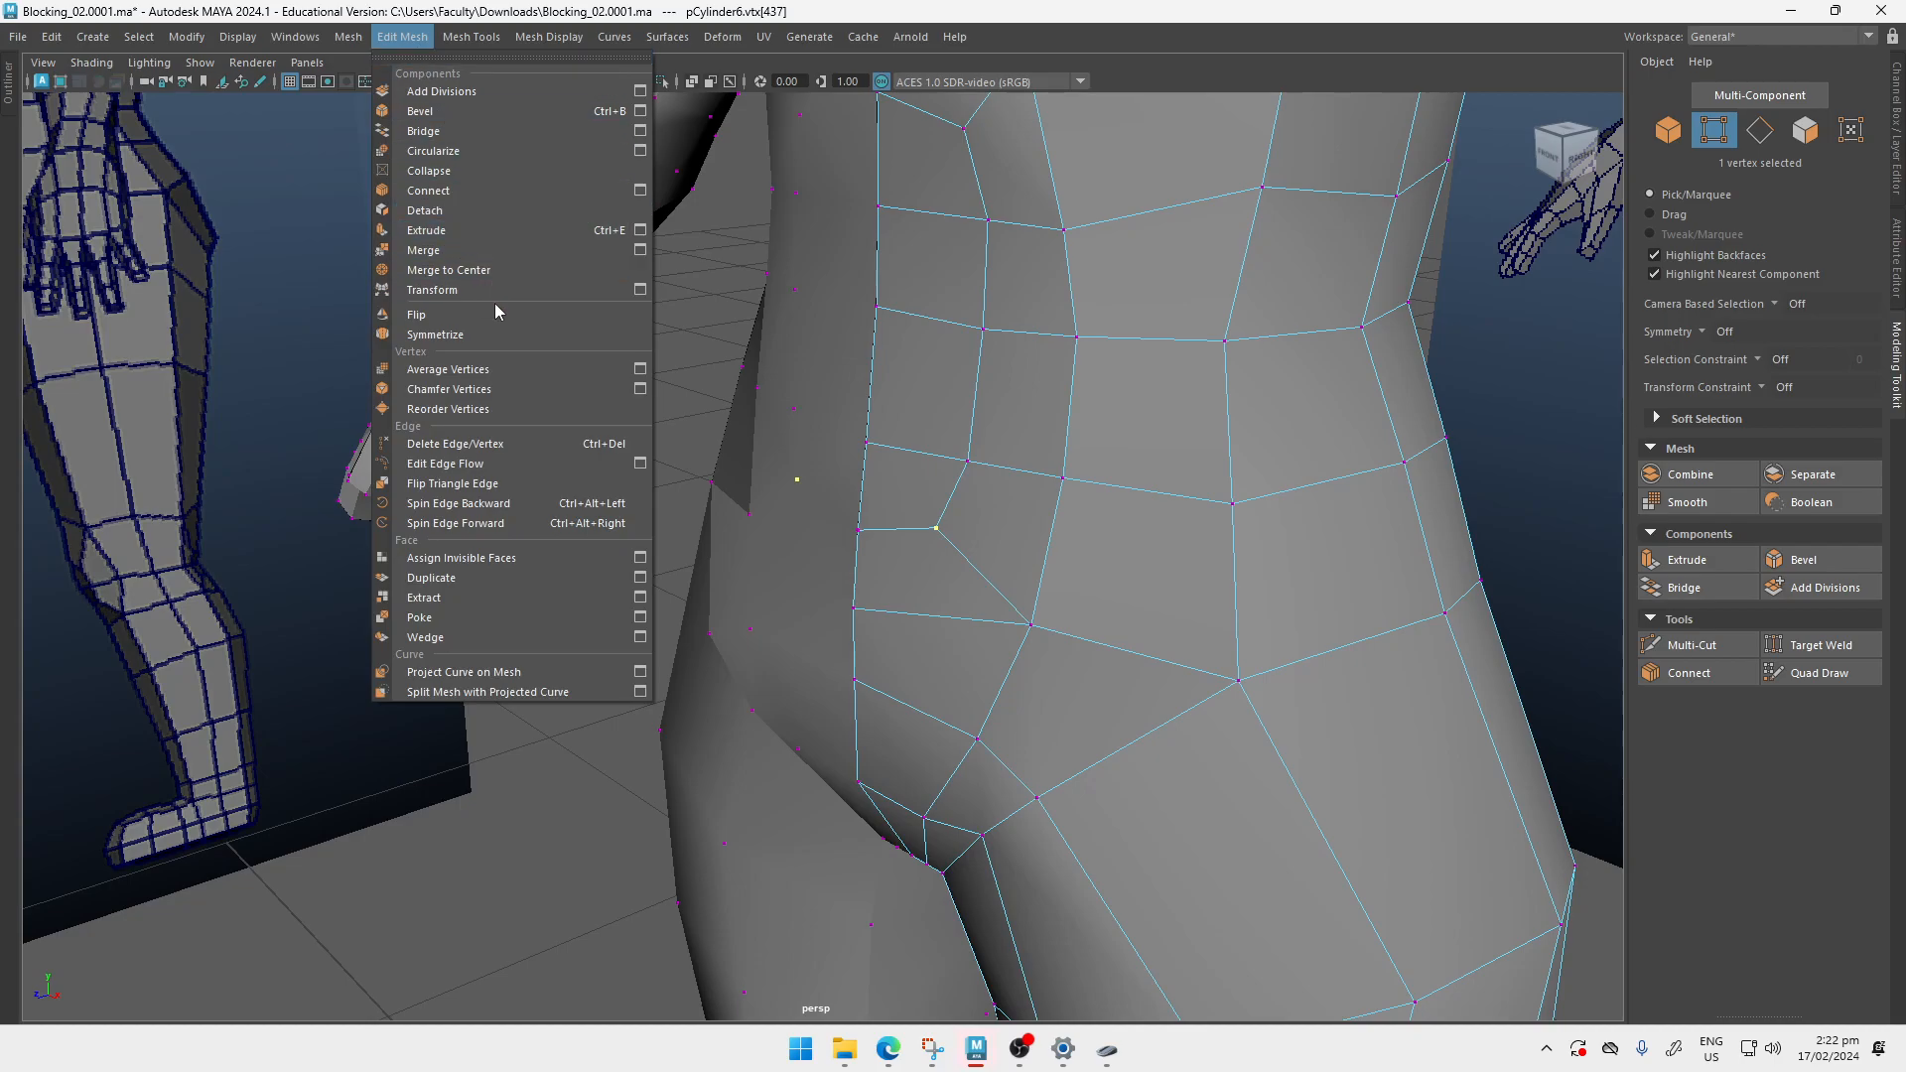
click(503, 369)
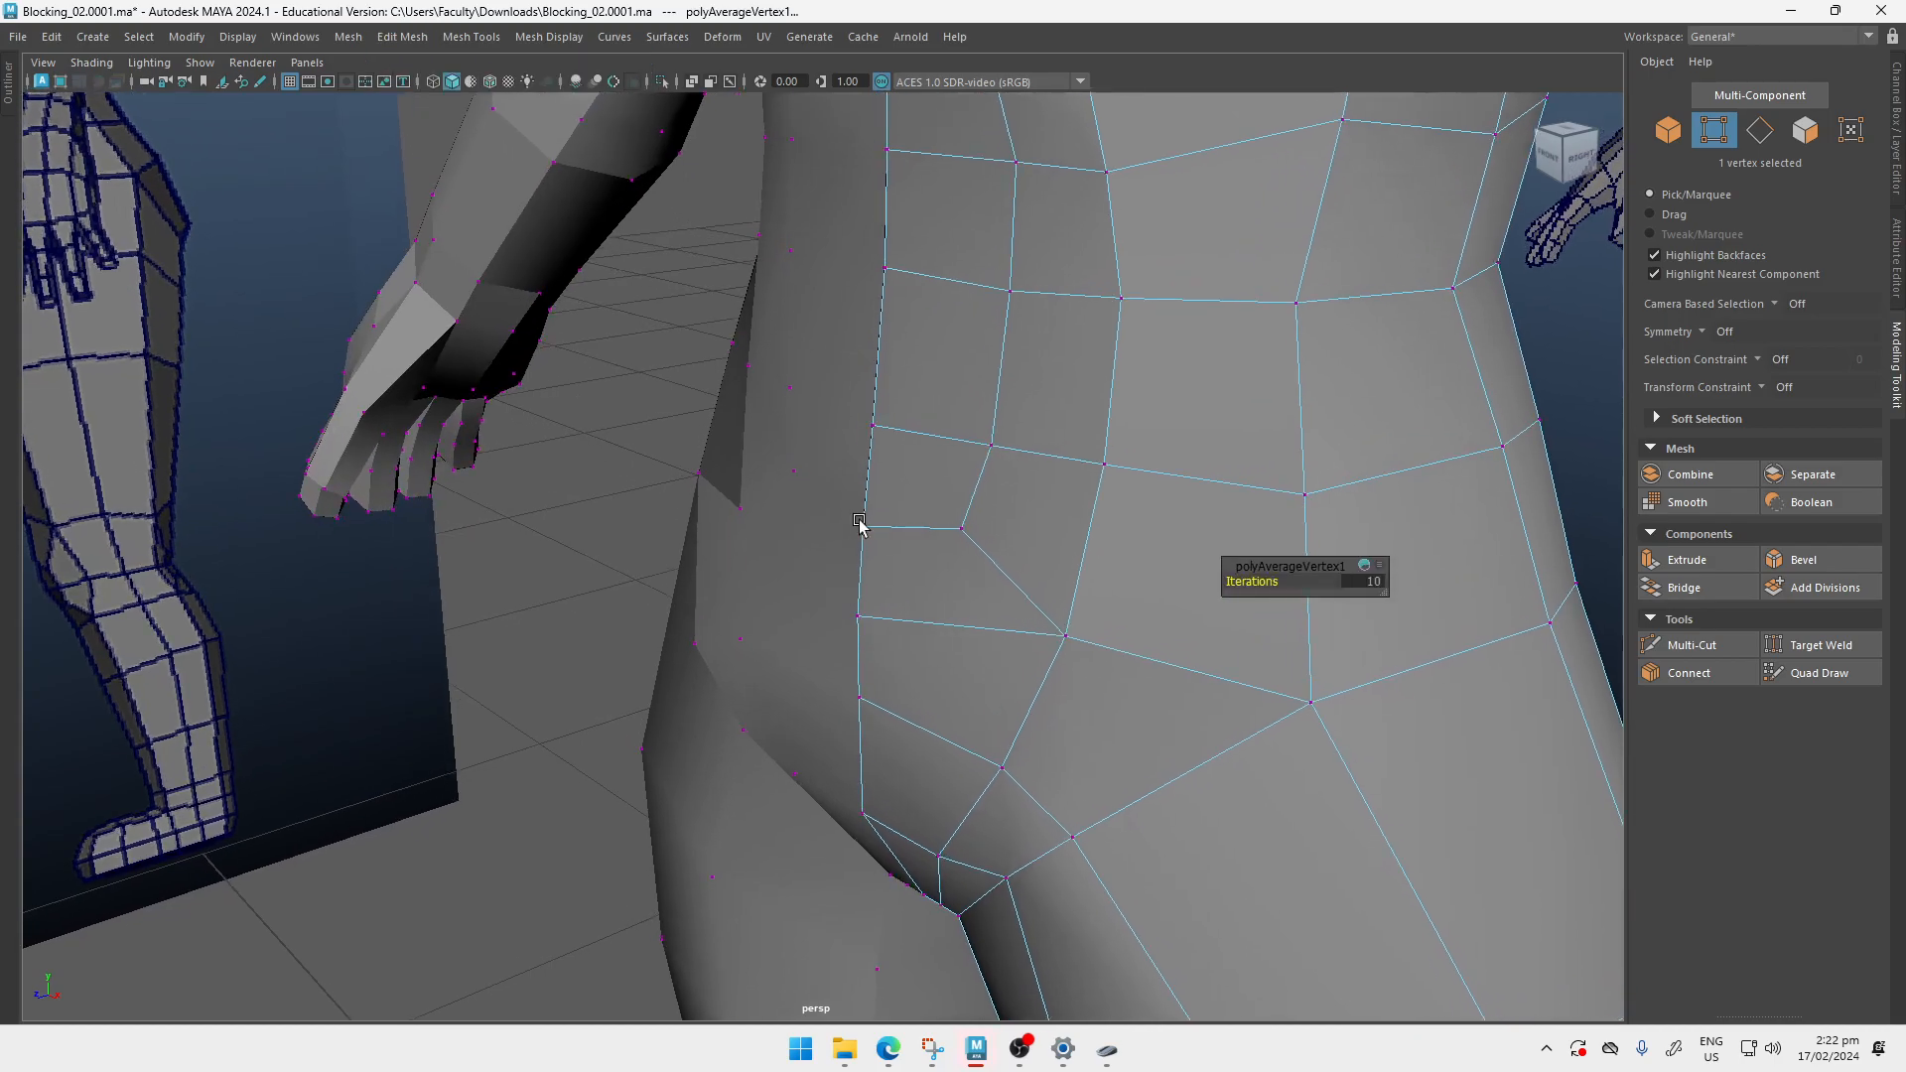
Step: Apply Average Vertices to the outer abdomen frame's lower corner vertex
click(861, 528)
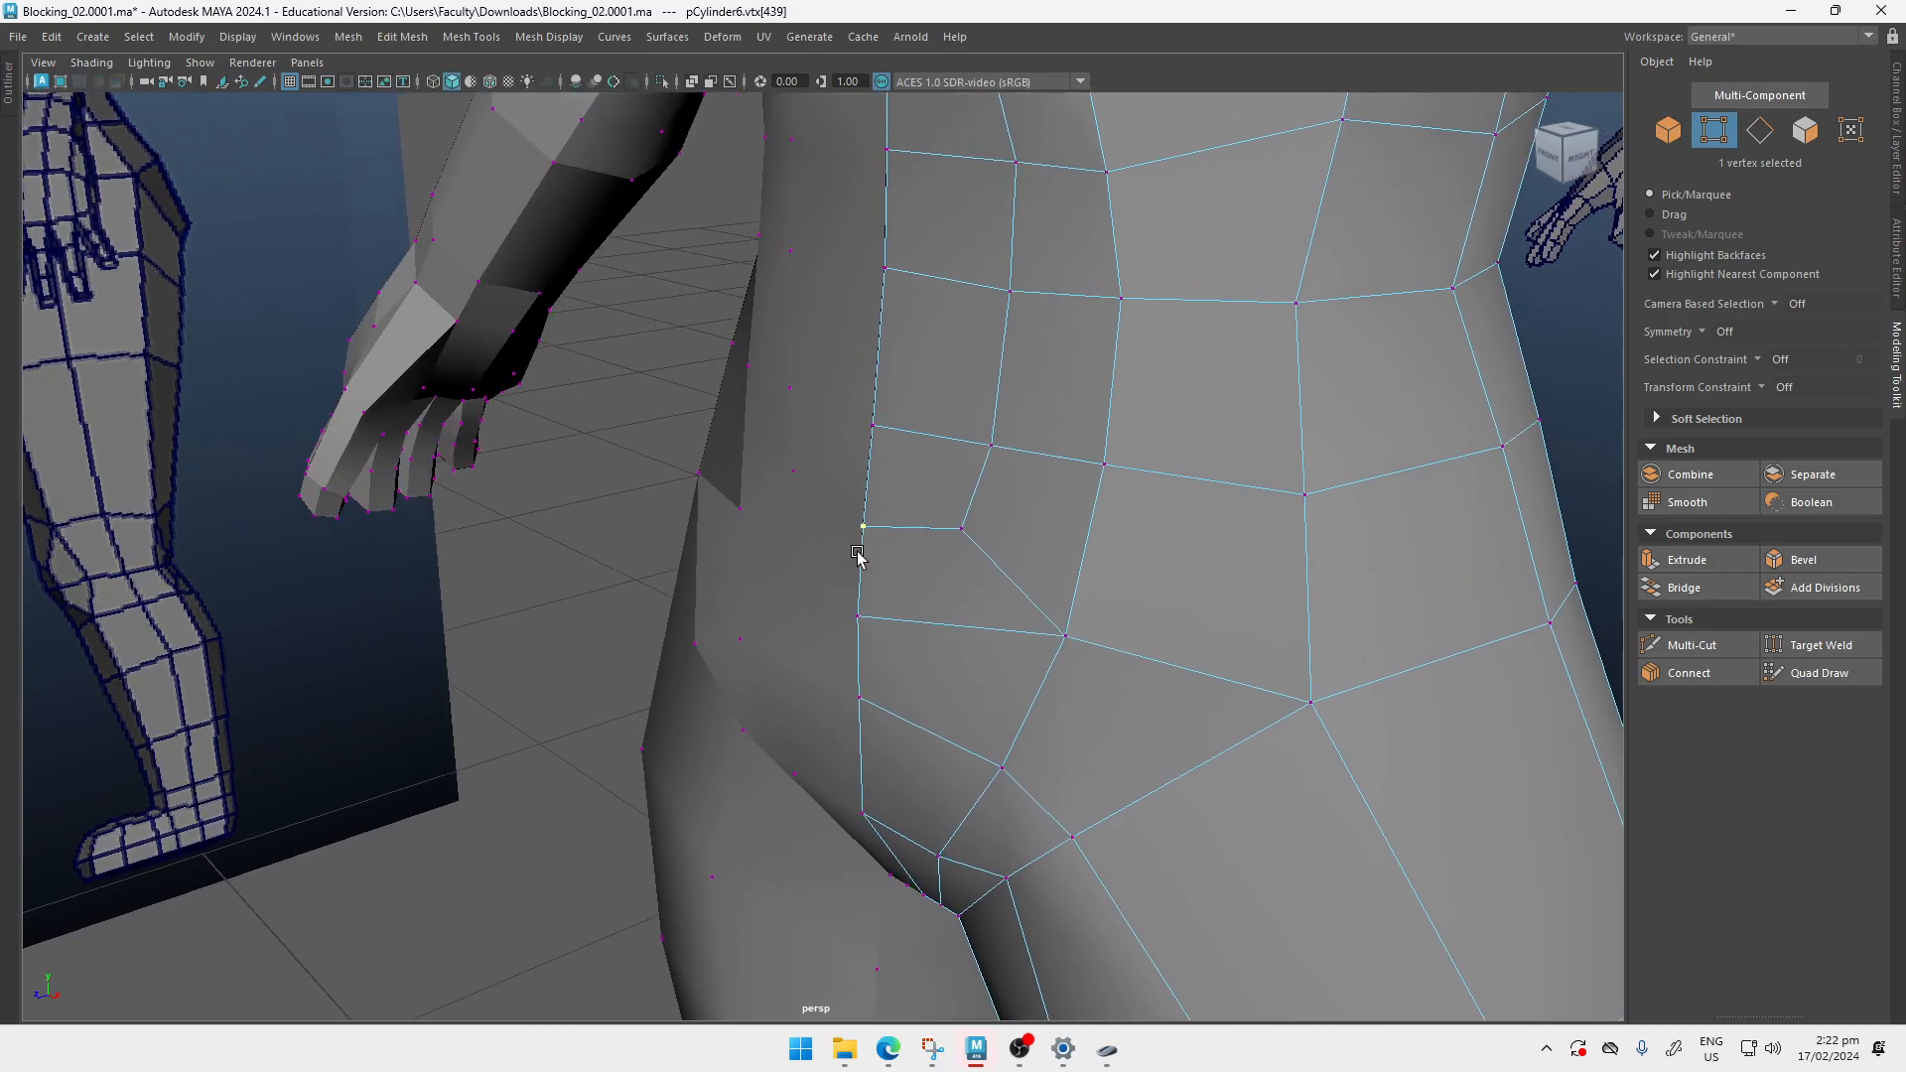
click(377, 45)
click(483, 369)
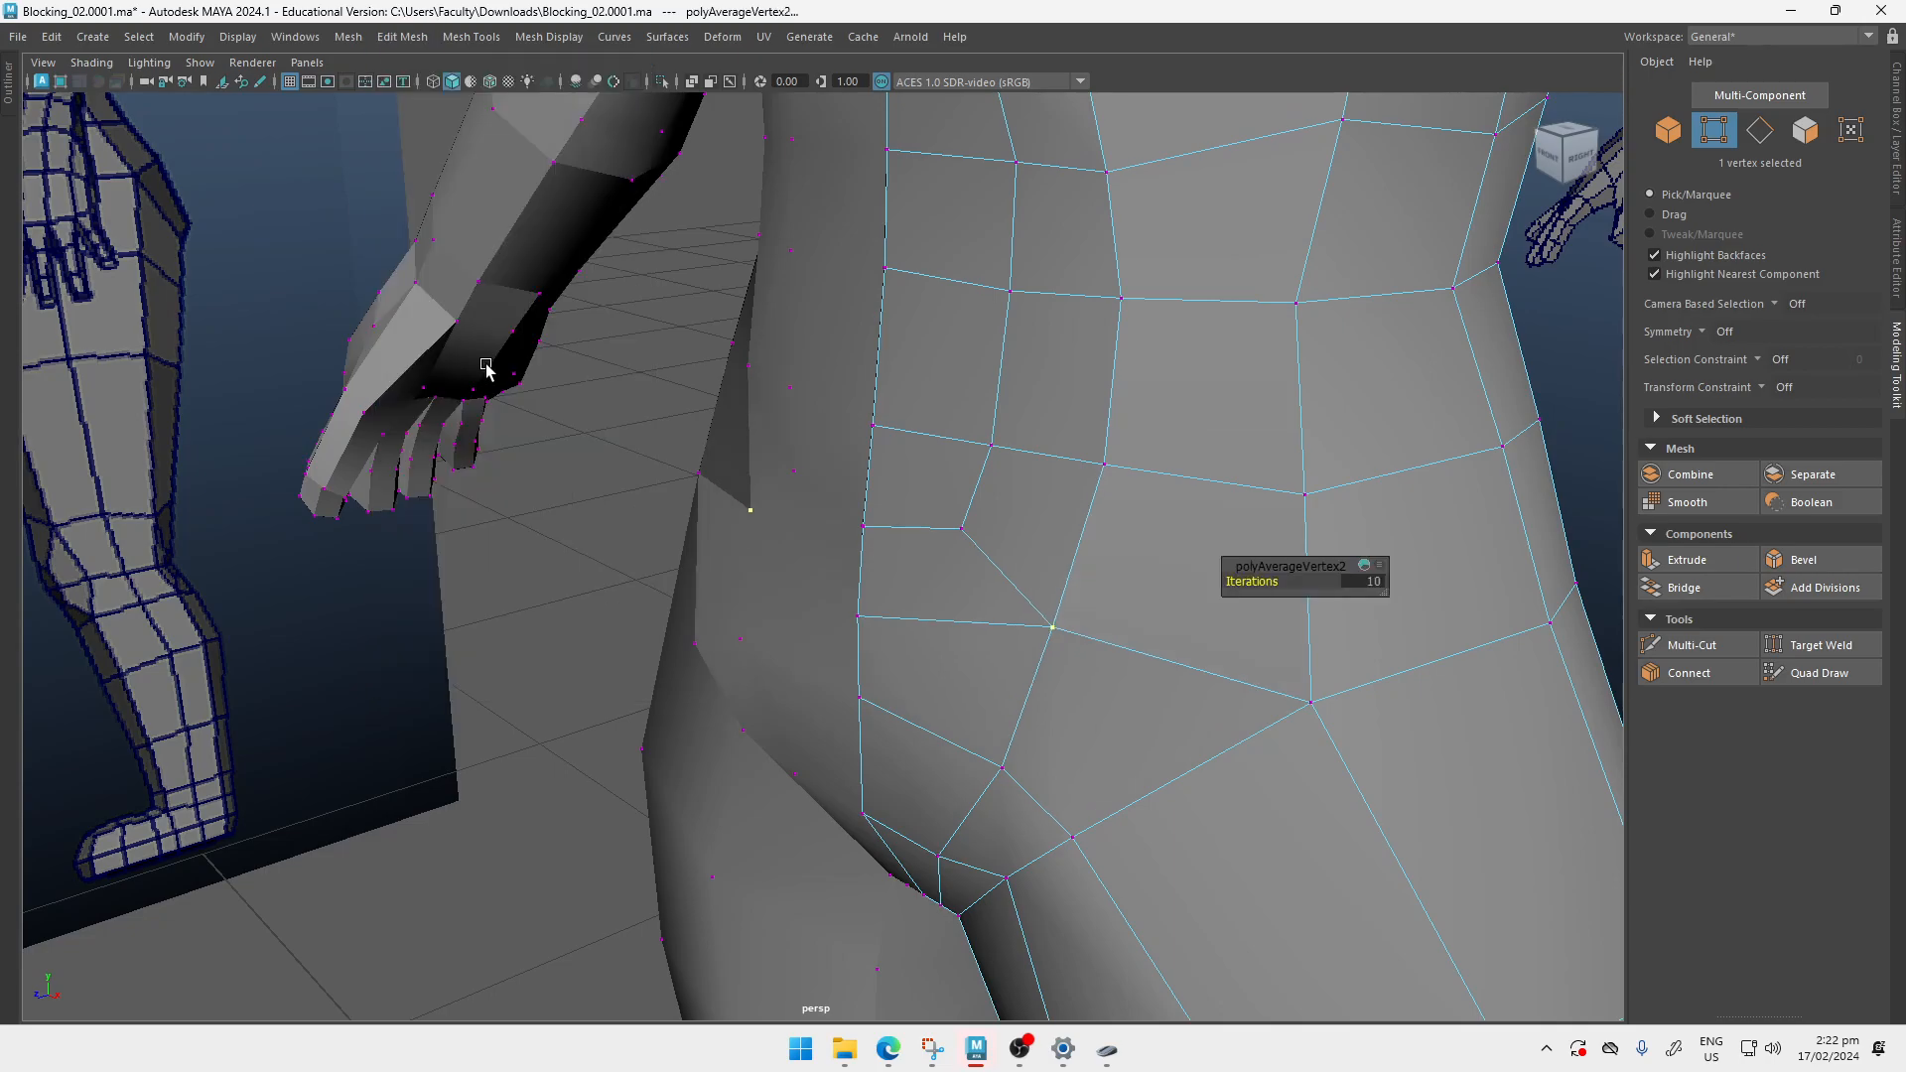
Step: Turn on the smooth preview and nudge the outer frame's averaged lower corner vertex
key(3)
alt+drag(787, 502, 1132, 465)
key(w)
middle_drag(1139, 448, 1146, 458)
alt+drag(1014, 474, 977, 447)
Step: Adjust the depth of the lower abdomen's centre-seam vertex and the neighbouring lower corner vertex of the inner frame
key(q)
click(825, 560)
key(w)
key(q)
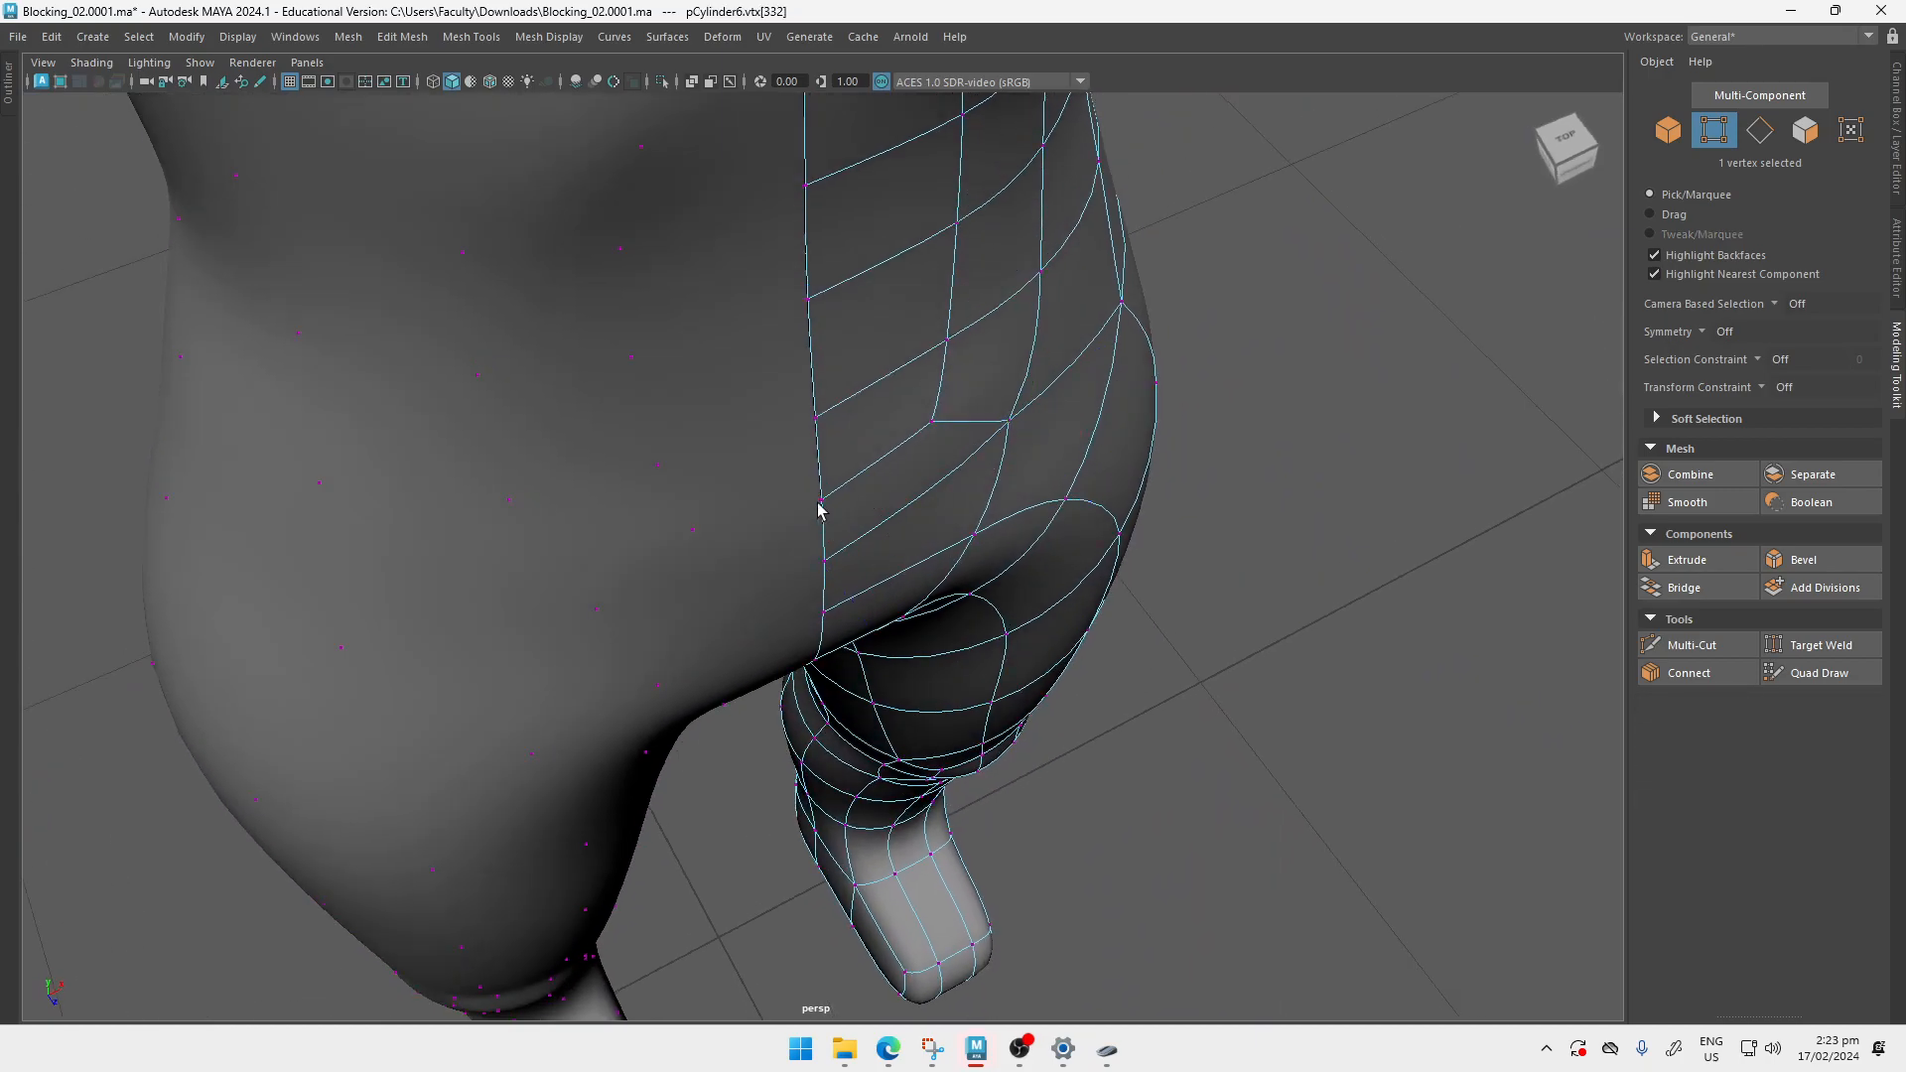
key(w)
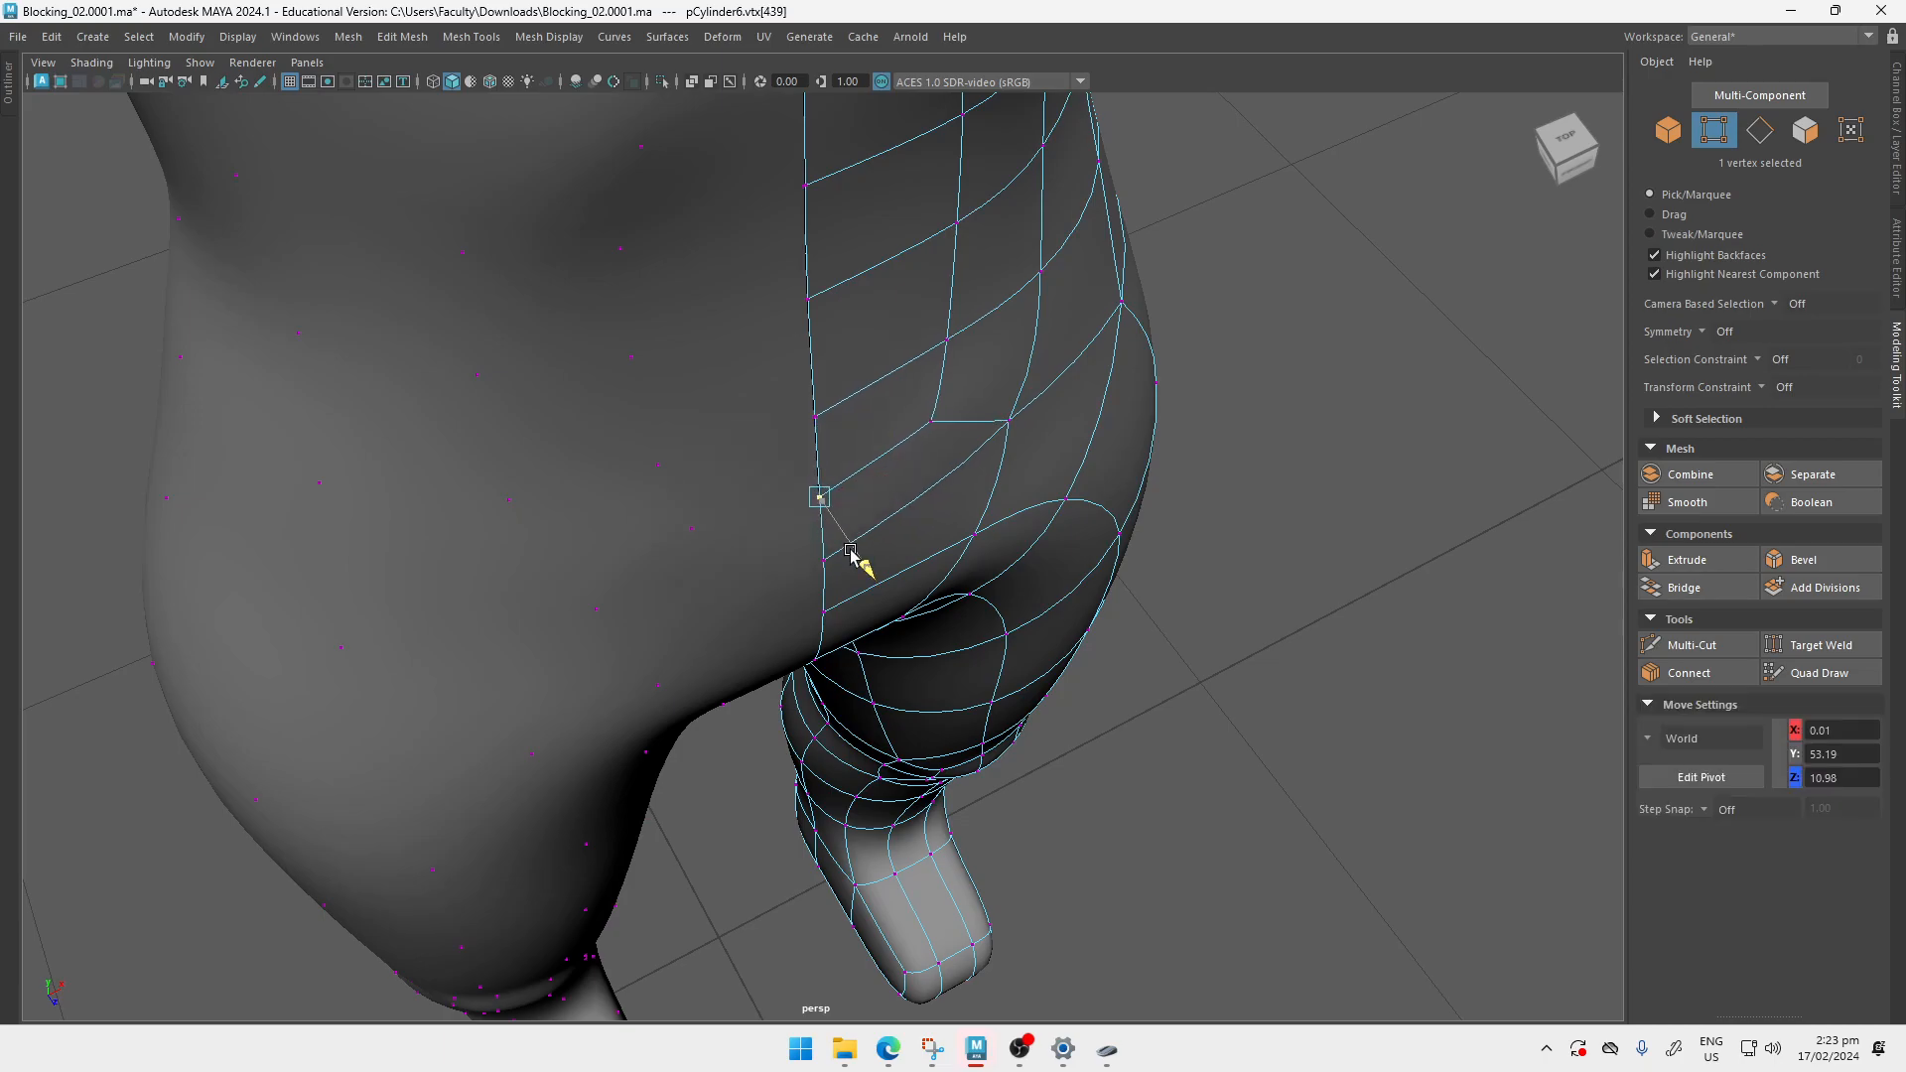
drag(850, 551, 846, 544)
alt+drag(834, 536, 908, 427)
alt+drag(891, 515, 750, 544)
key(q)
key(w)
key(q)
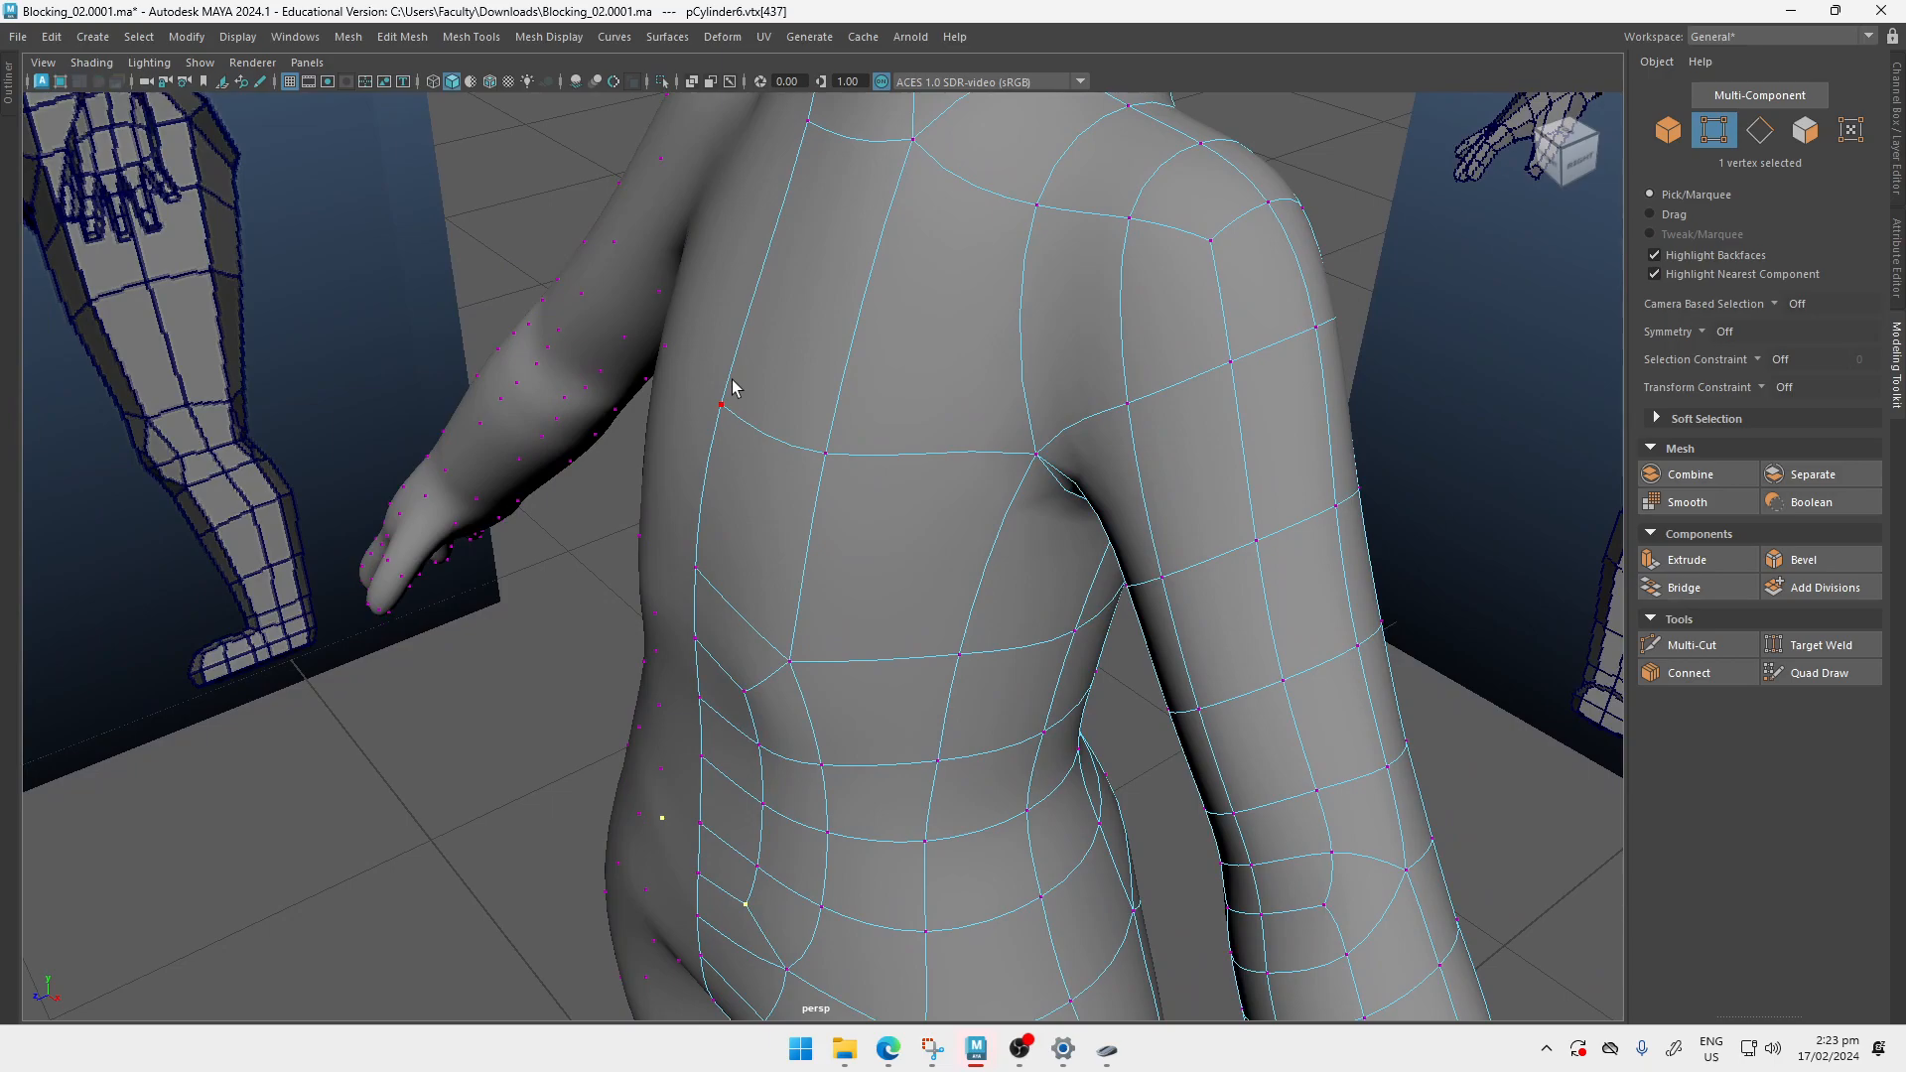
Step: Examine the smoothed chest, shoulder and abdomen from several angles against the side reference figure
scroll(985, 336, down, 3)
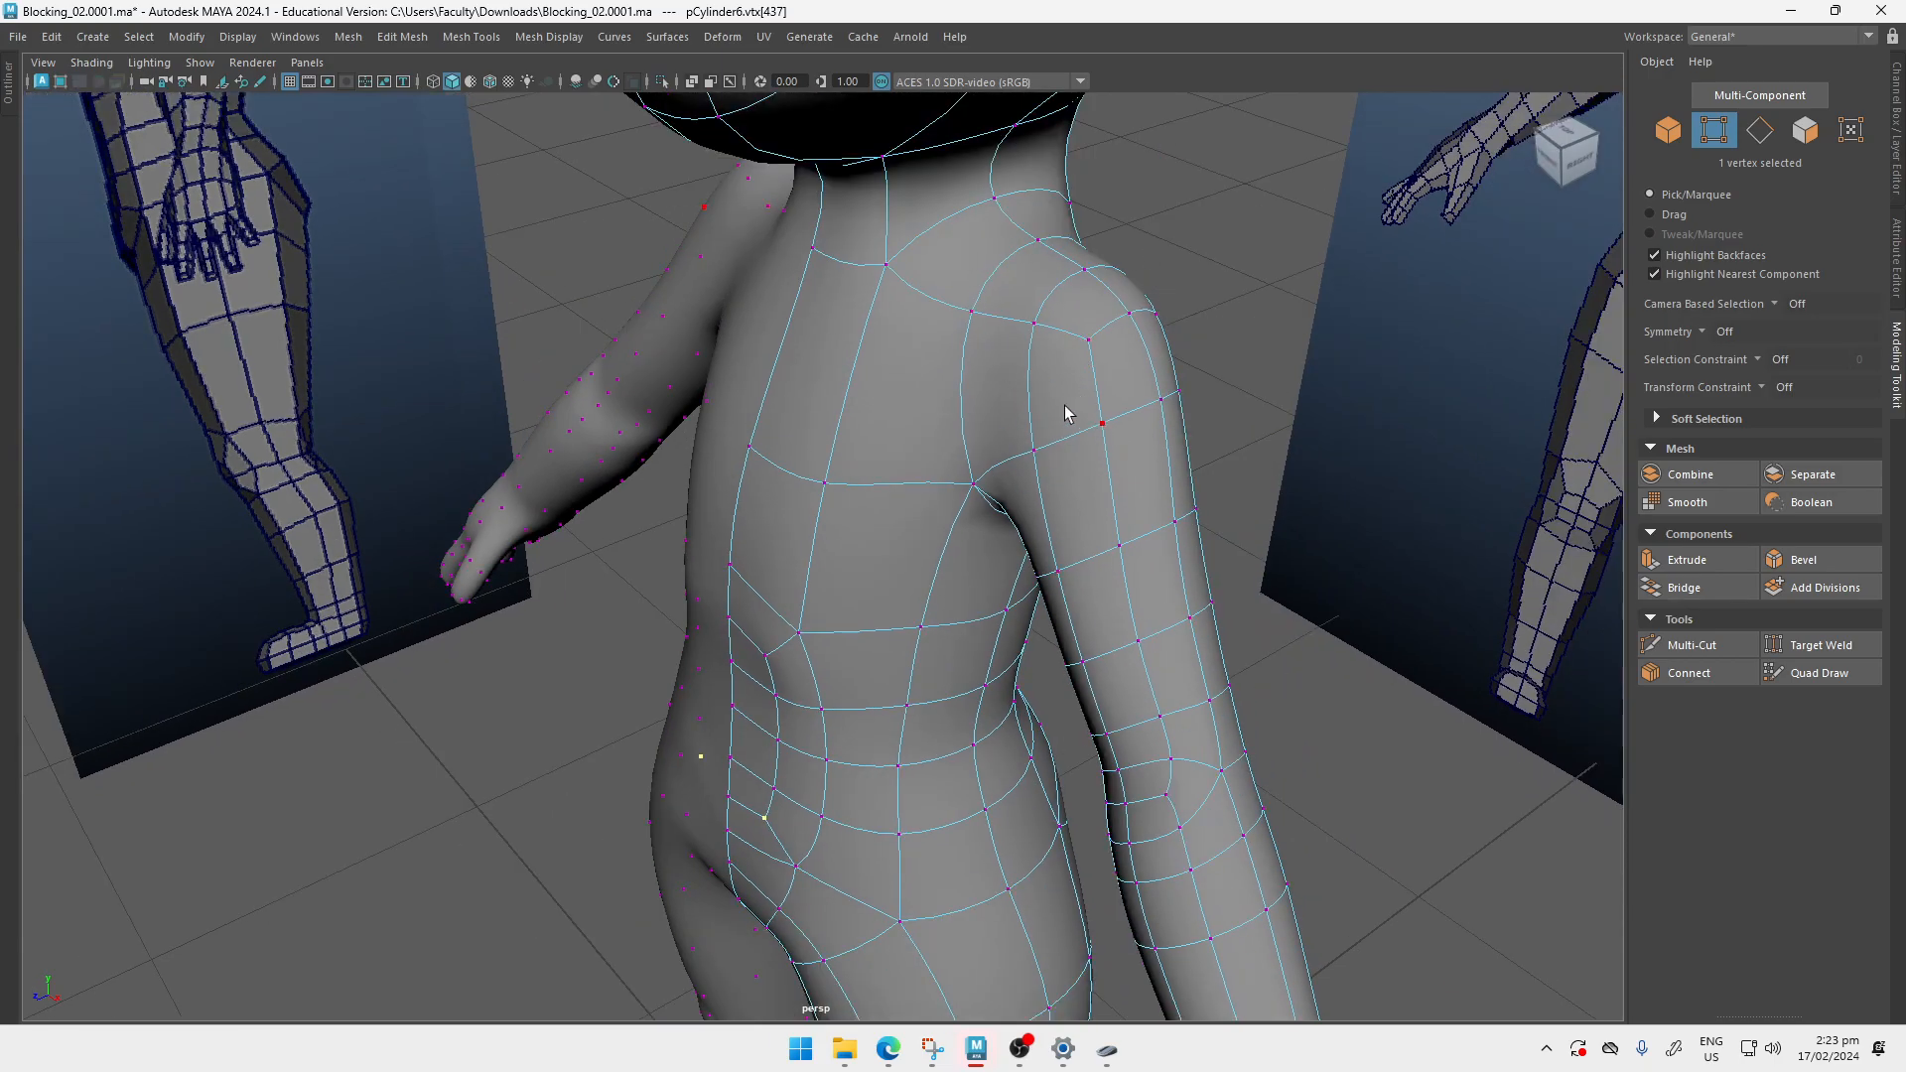
alt+drag(1040, 411, 870, 338)
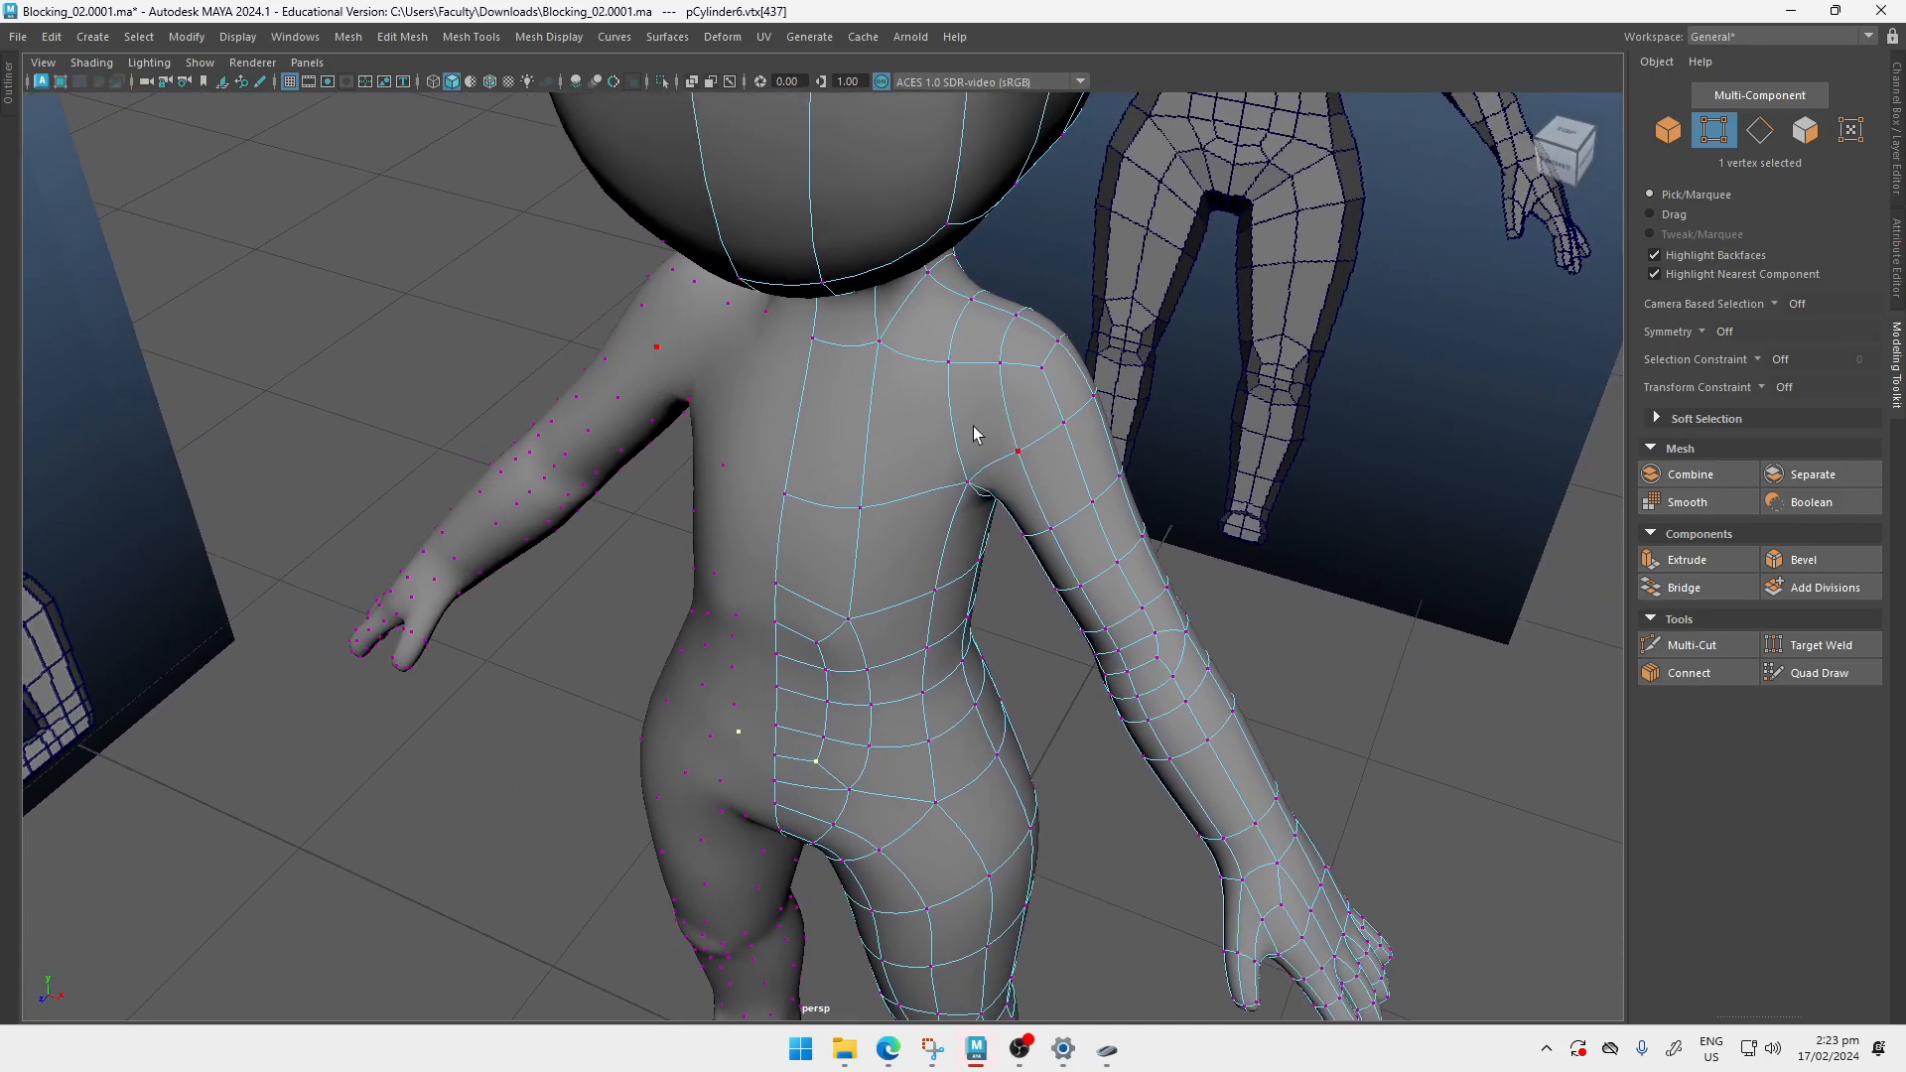
alt+drag(972, 425, 953, 421)
alt+right_drag(953, 421, 927, 397)
alt+drag(920, 338, 968, 437)
alt+right_drag(968, 437, 1052, 596)
alt+drag(1052, 596, 871, 553)
alt+right_drag(871, 553, 808, 572)
alt+drag(803, 461, 800, 442)
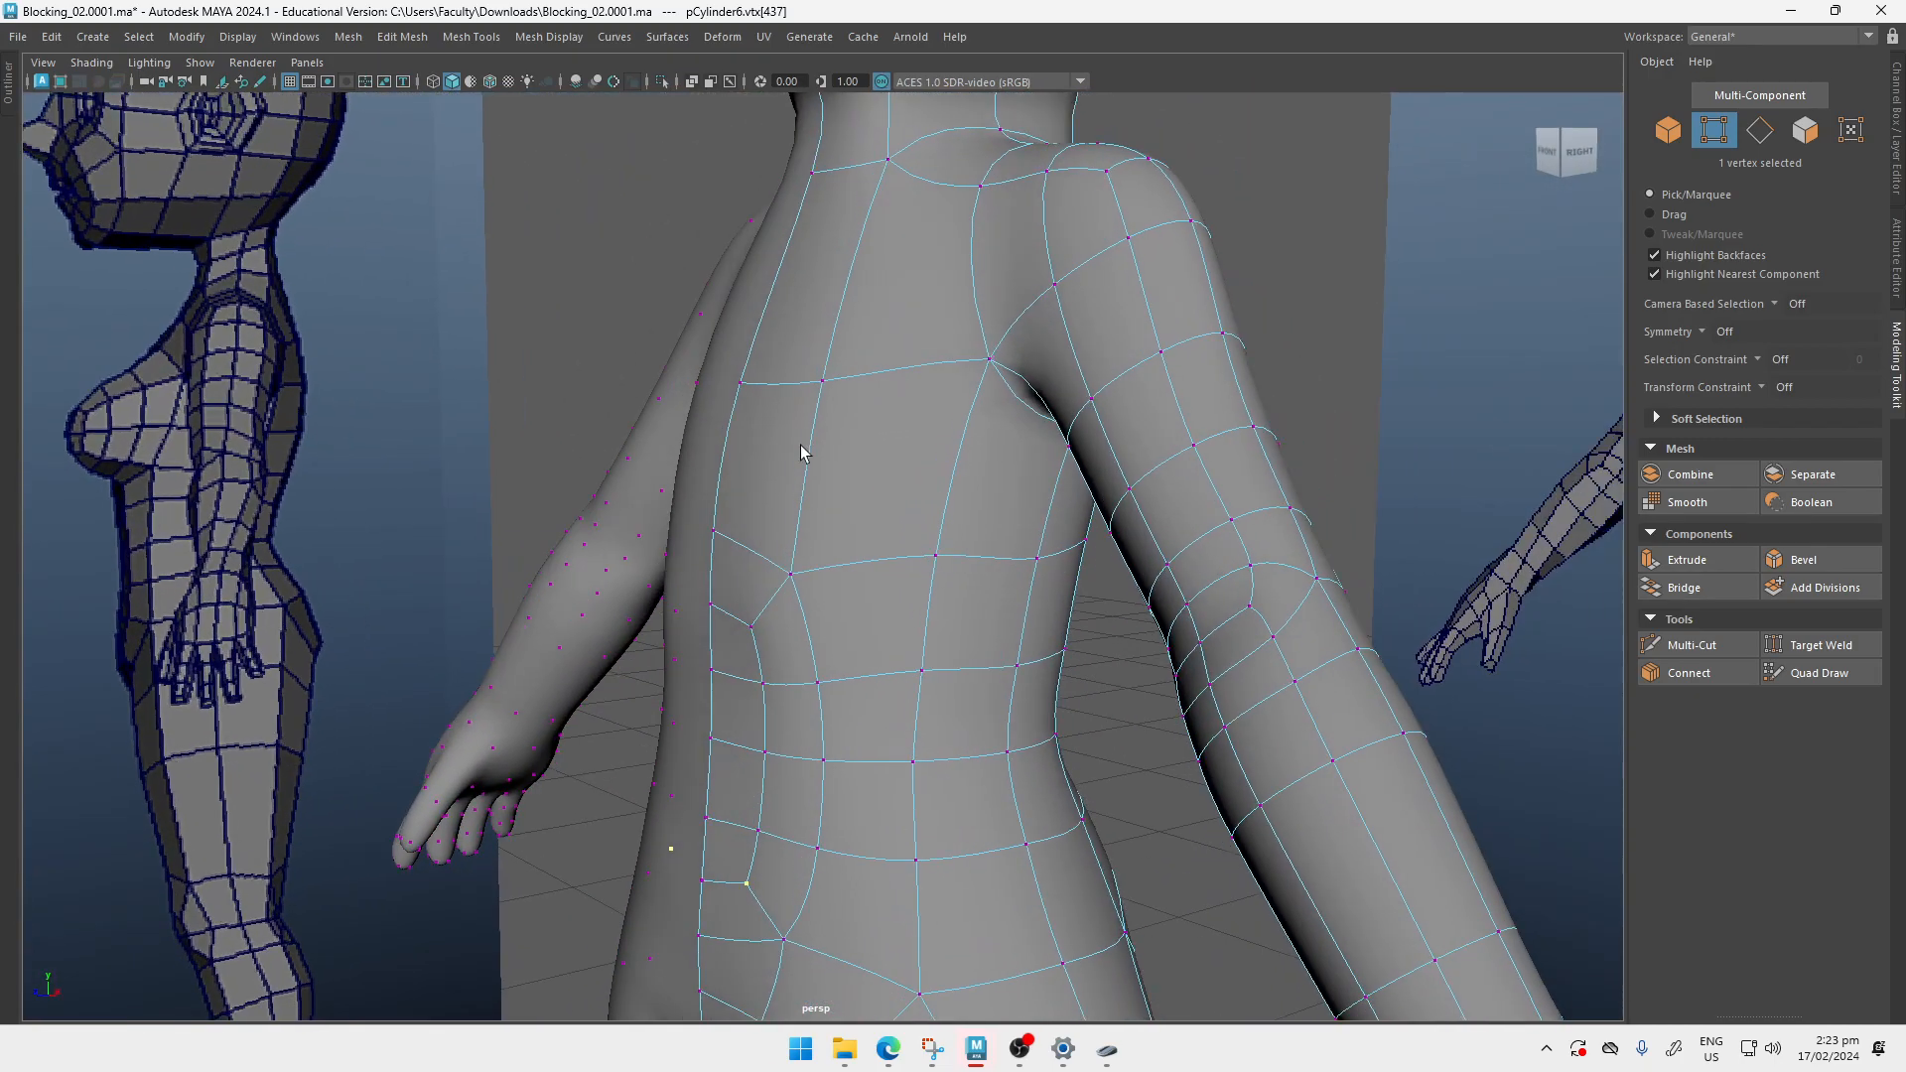